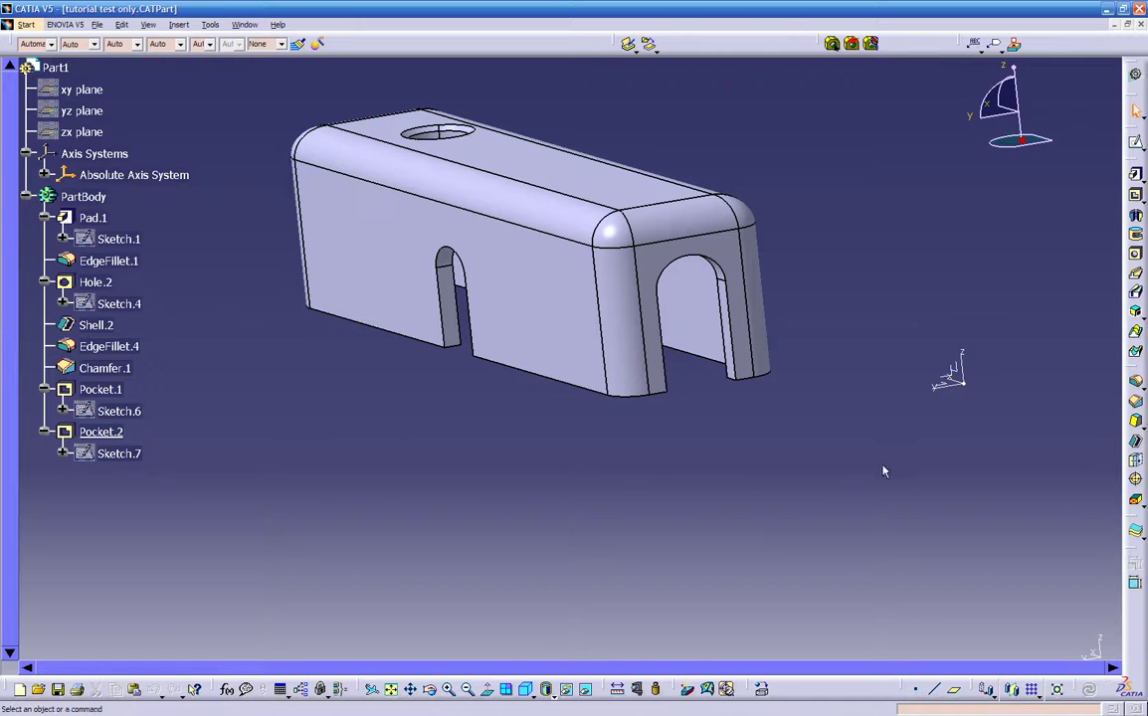
Float and re-dock the reference geometry toolbar, then zoom in on the part's end
drag(905, 689, 877, 589)
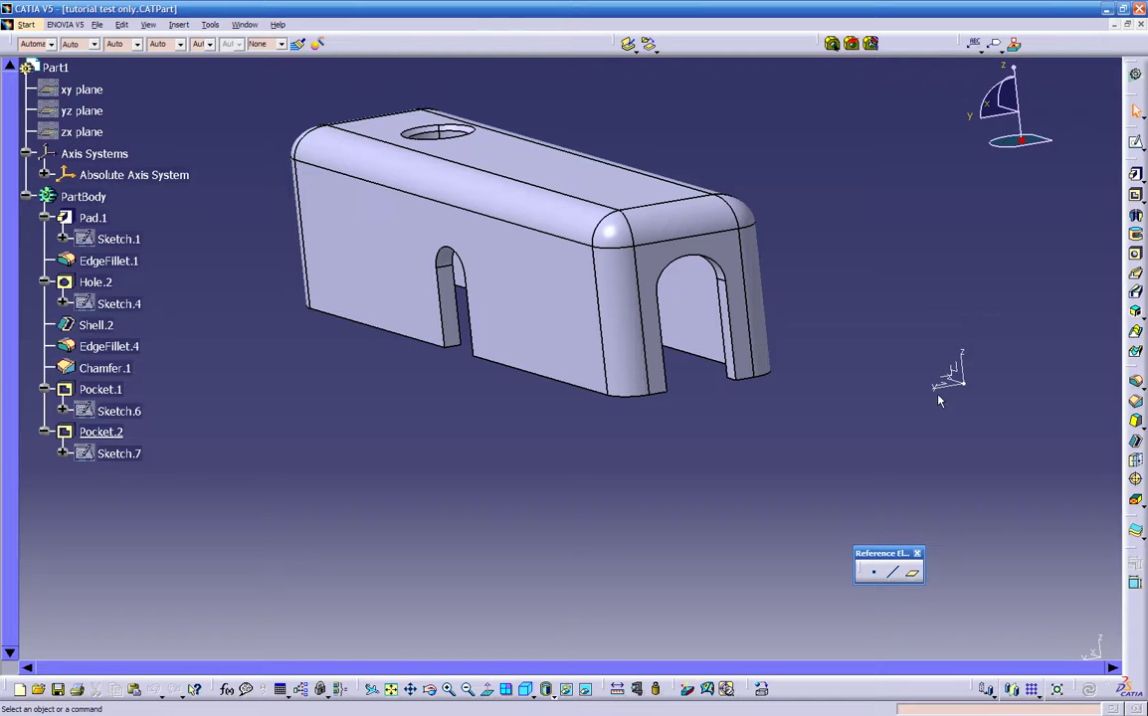
drag(877, 590, 864, 677)
middle_drag(946, 457, 880, 394)
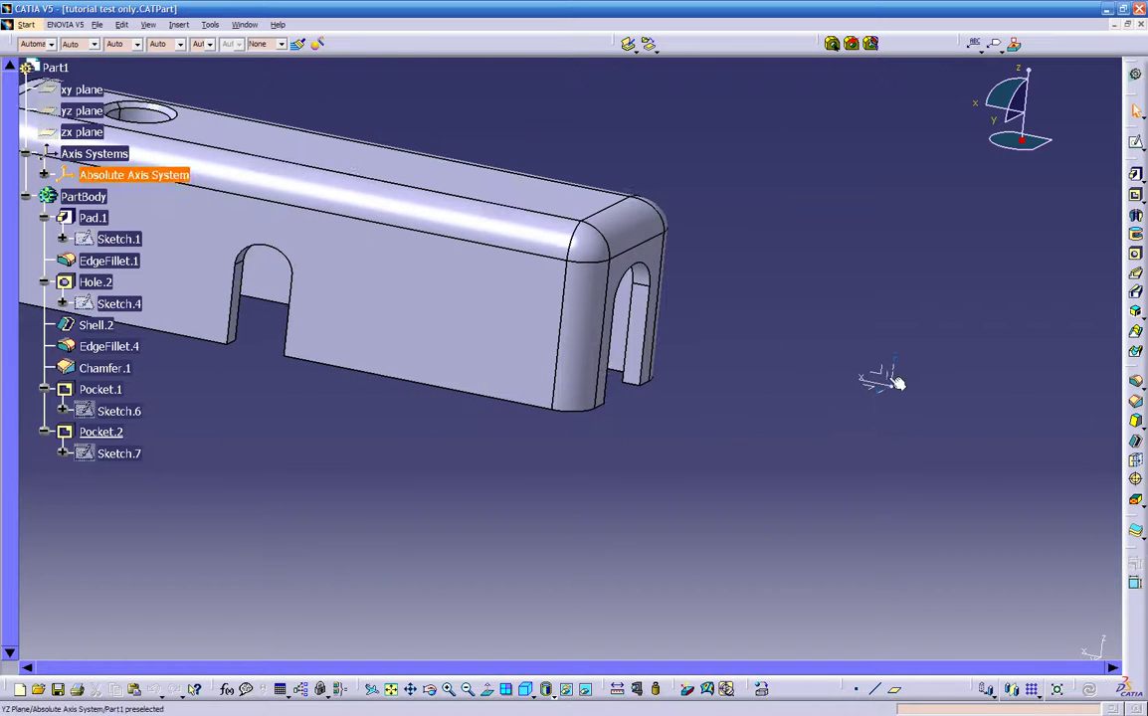
middle_drag(679, 423, 646, 444)
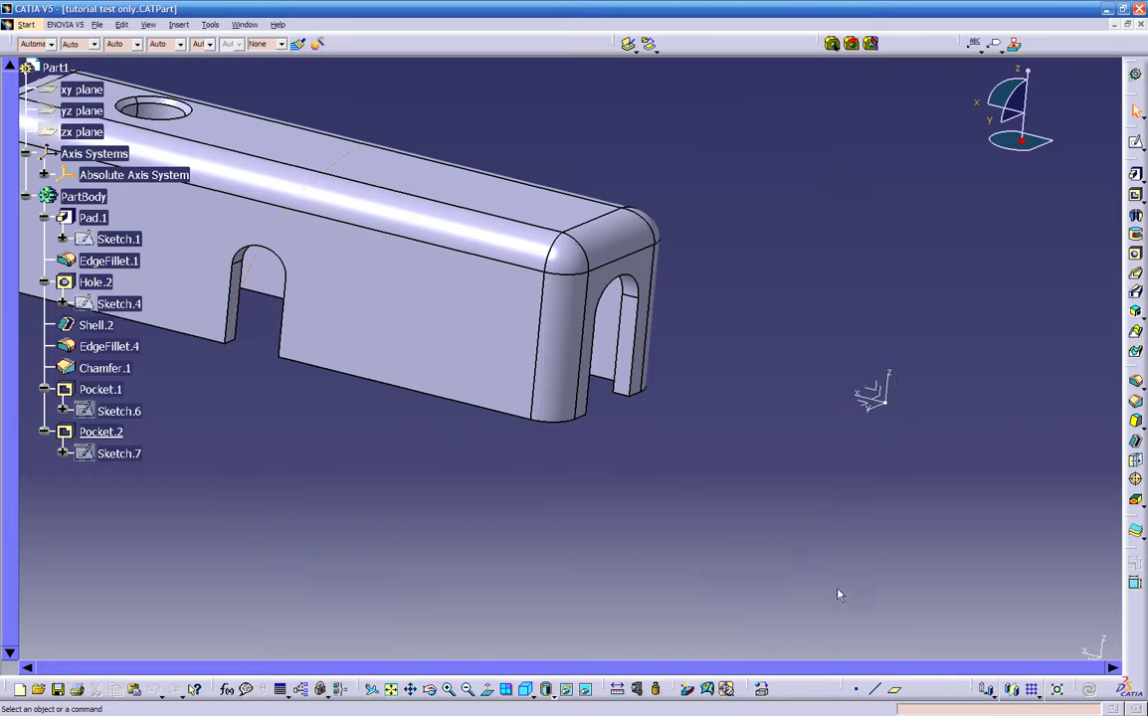
Define a Through three points plane using three fillet vertices on the end corner
click(896, 689)
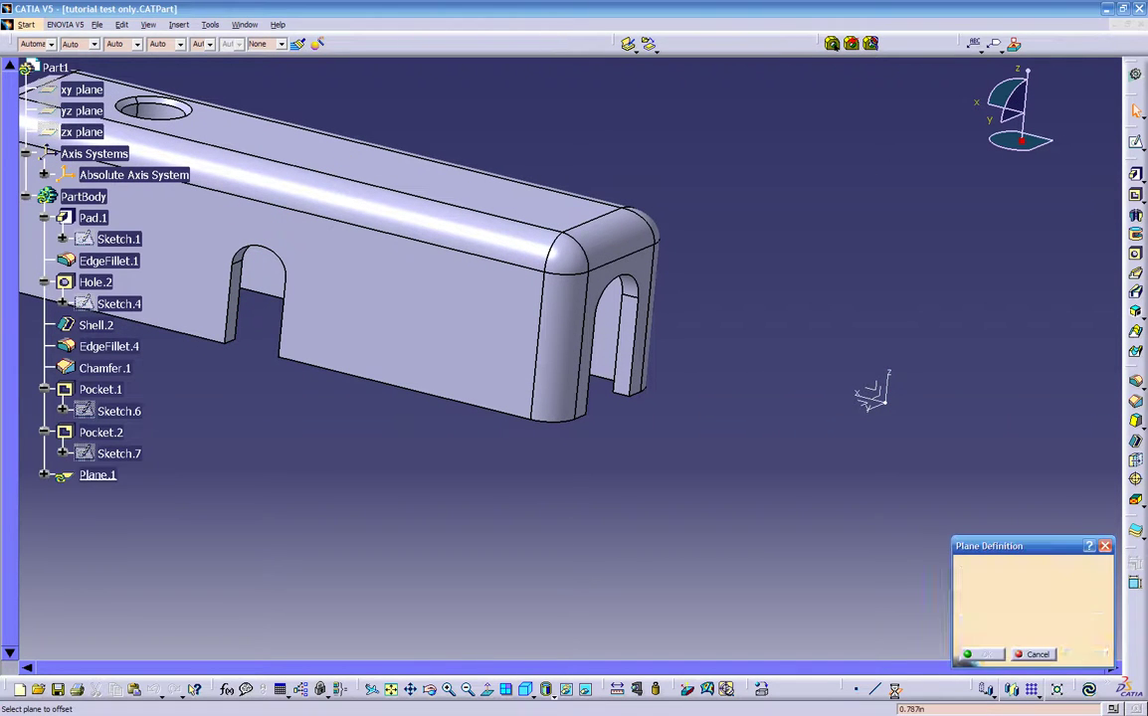
drag(982, 548, 982, 464)
click(1083, 485)
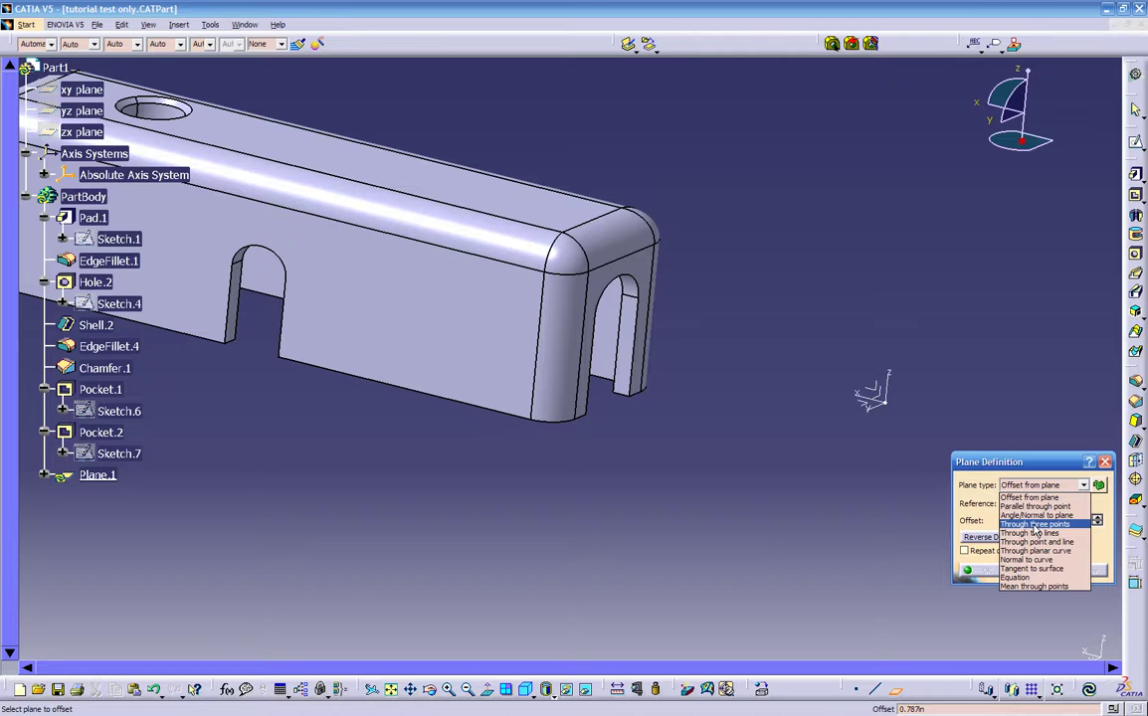
click(1035, 524)
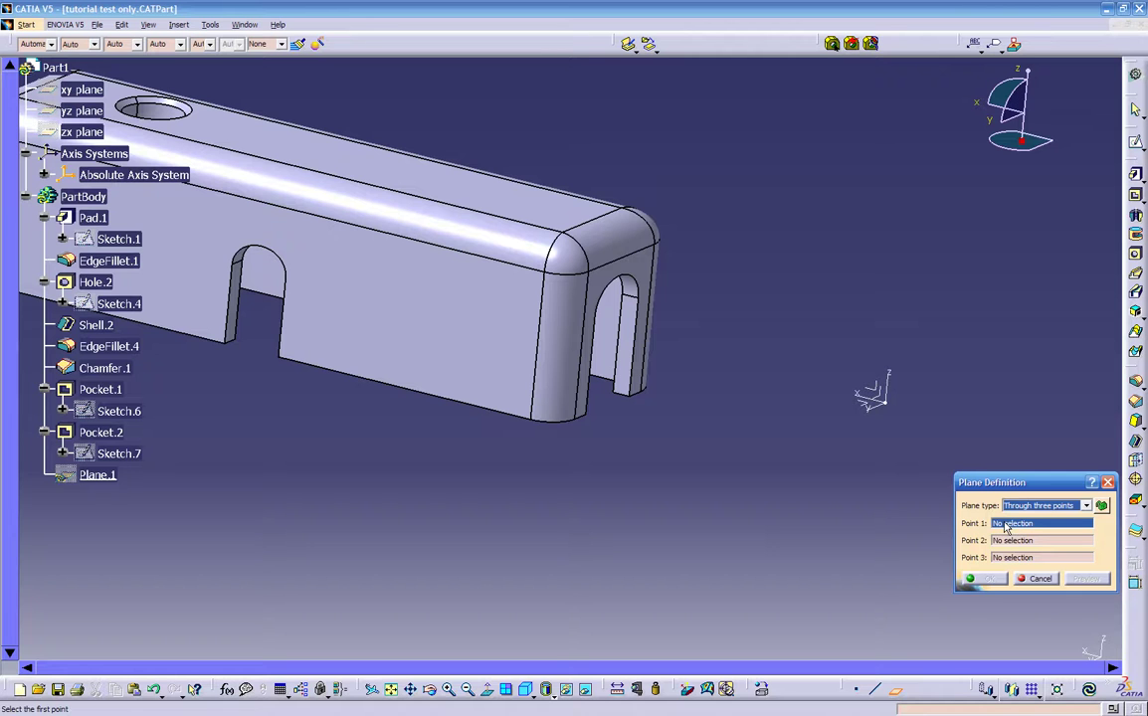
click(546, 263)
ctrl+middle_drag(571, 291, 660, 323)
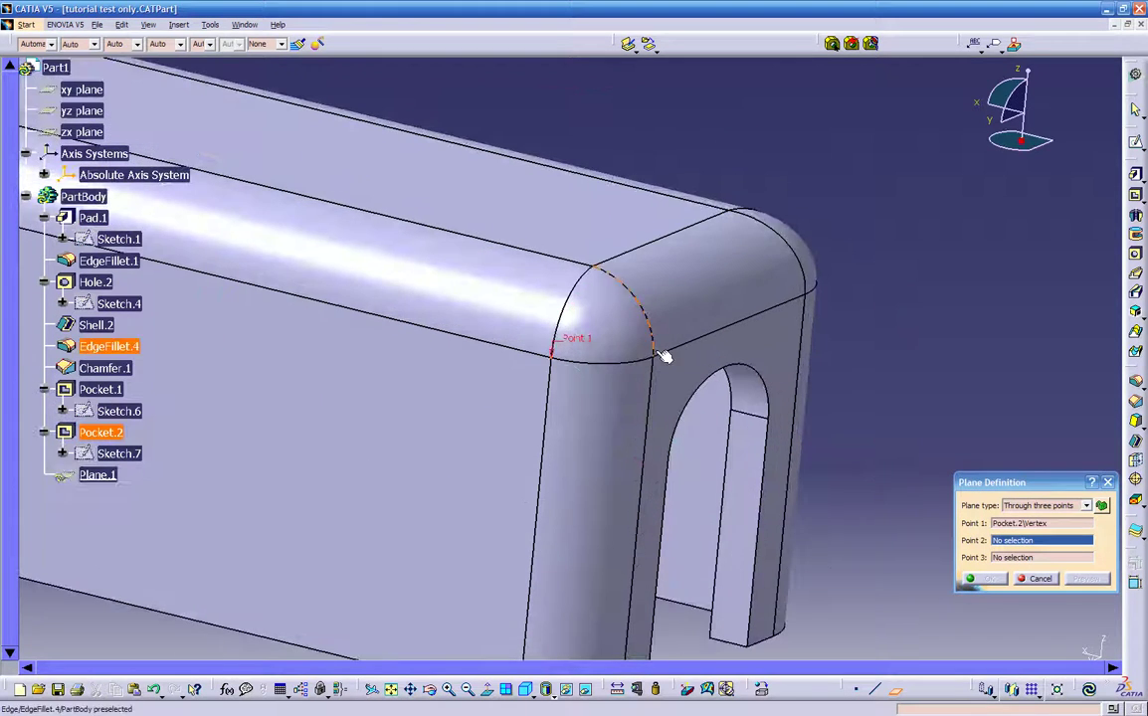
click(654, 351)
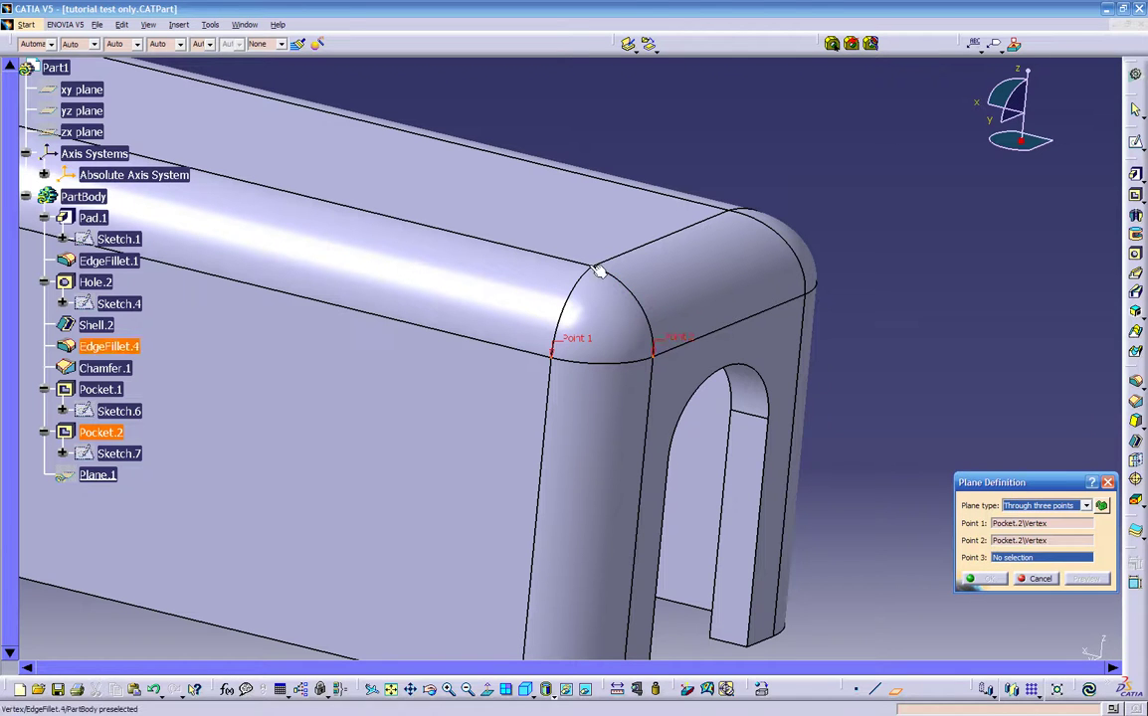
click(600, 271)
middle_drag(597, 471, 673, 478)
Create Plane.1 and draw a circle in Sketch.8 centered at the rounded corner
click(977, 583)
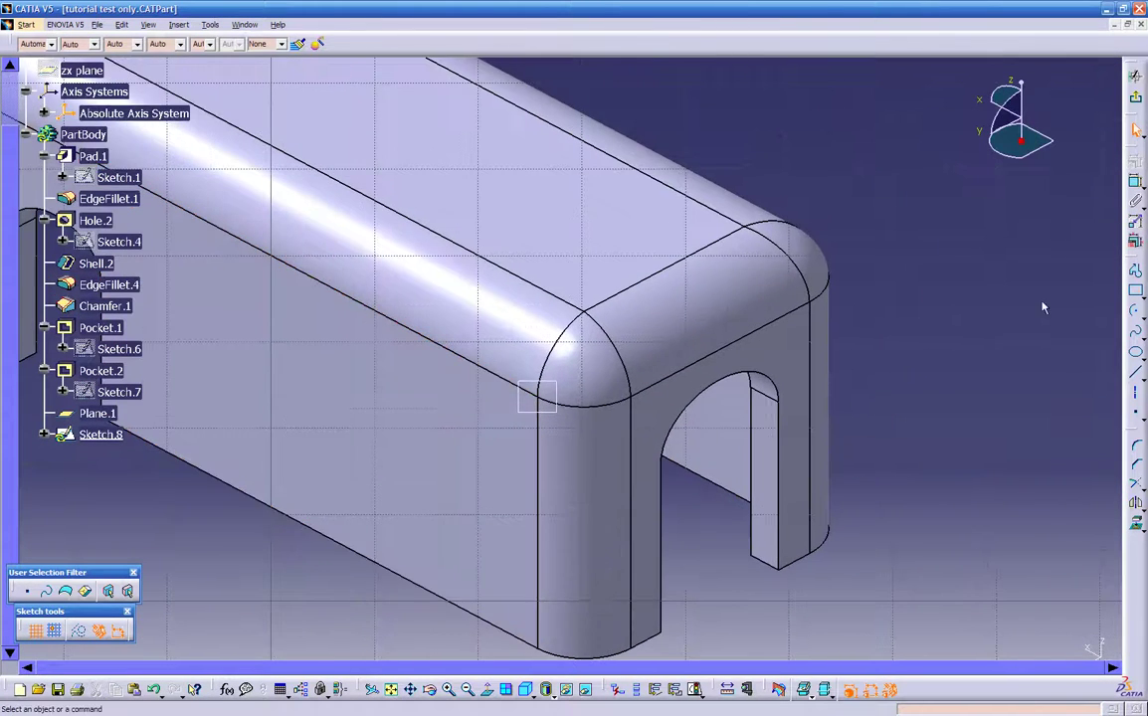
click(1141, 316)
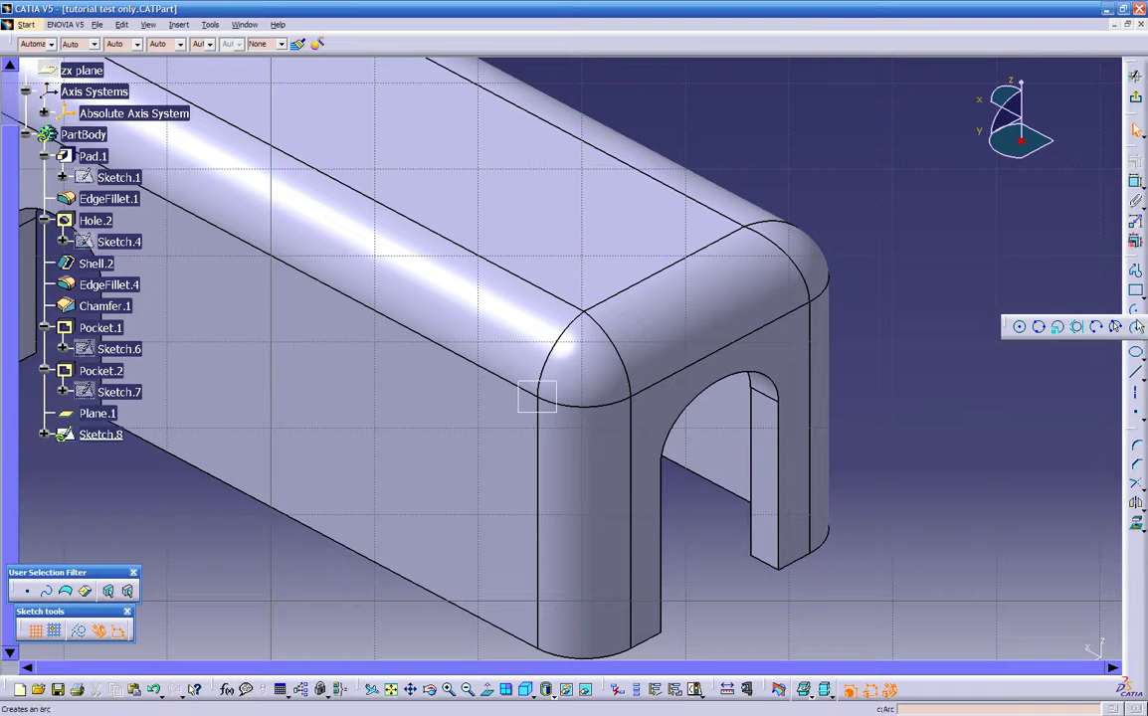
click(1017, 331)
click(504, 316)
click(537, 356)
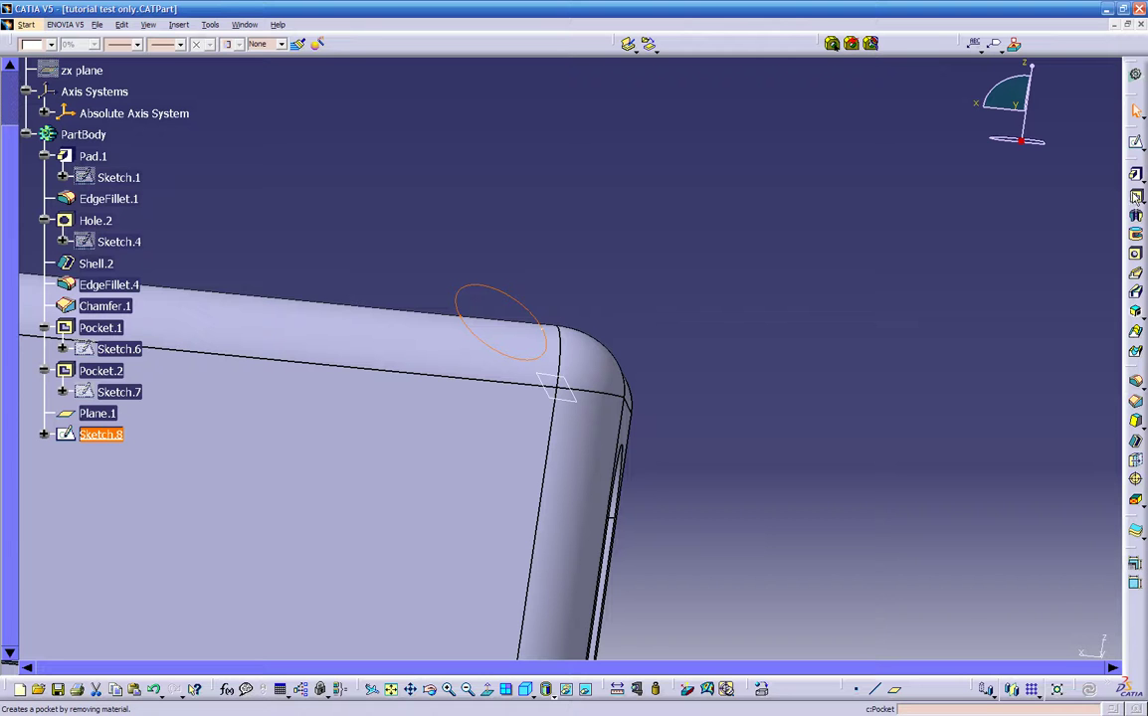
Create Pocket.3 from the circle sketch, changing its limit from Dimension to Up to next
click(1137, 197)
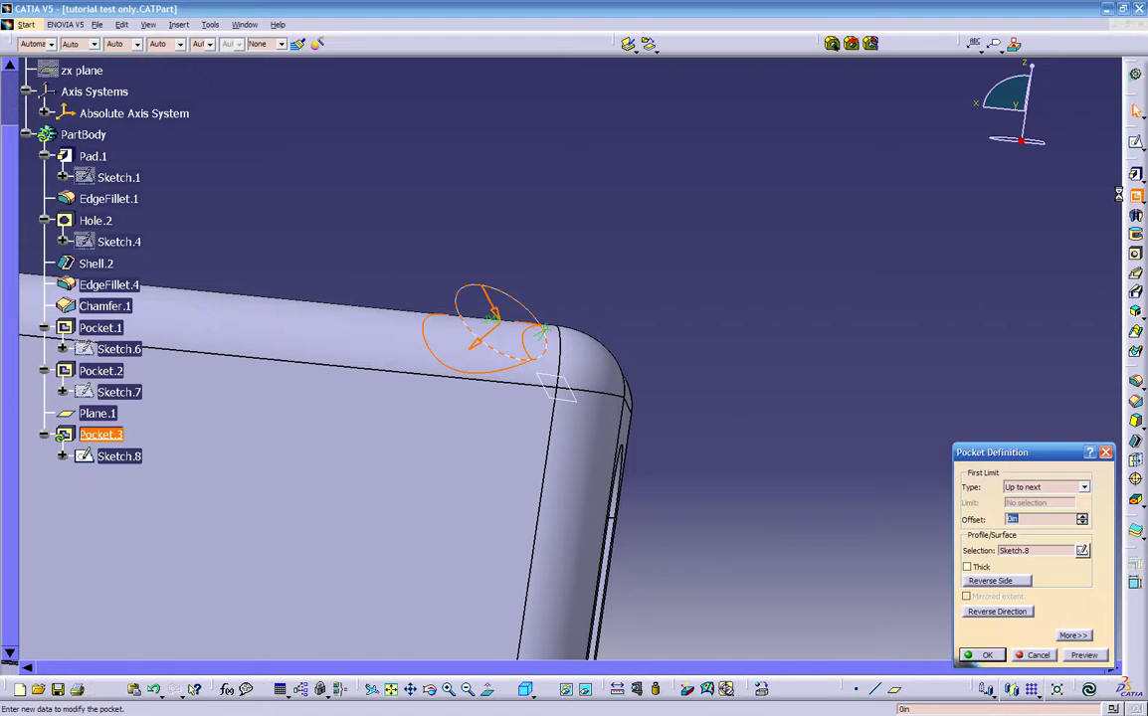
middle_drag(550, 310, 579, 173)
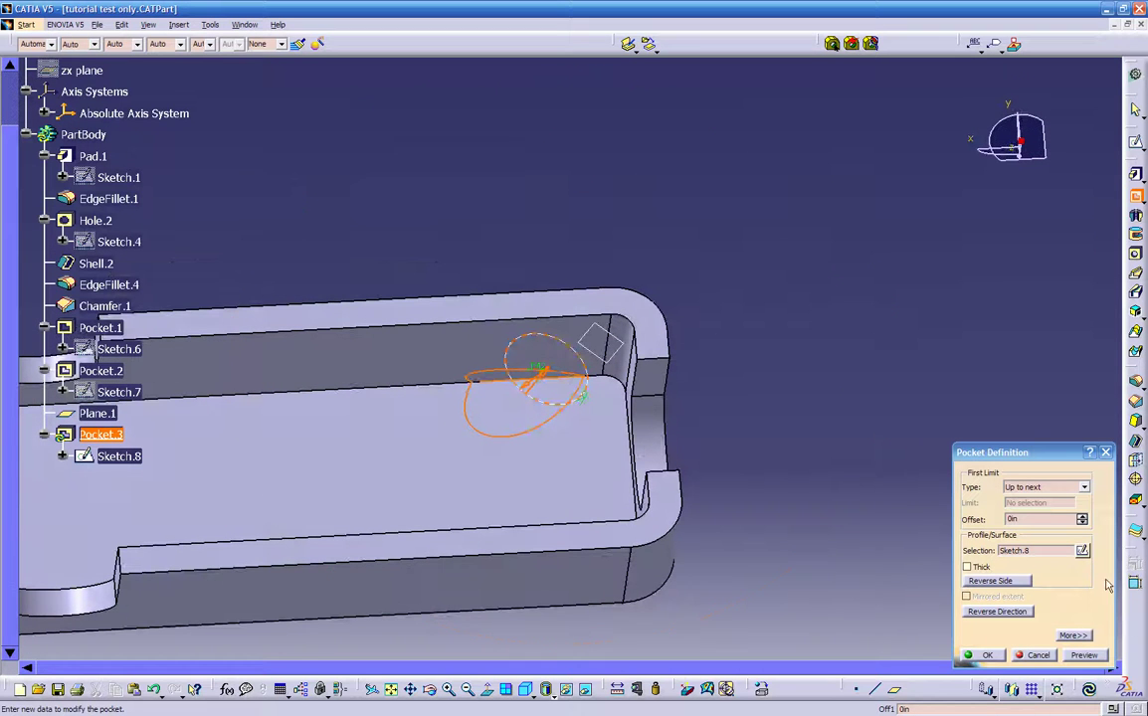
click(1045, 489)
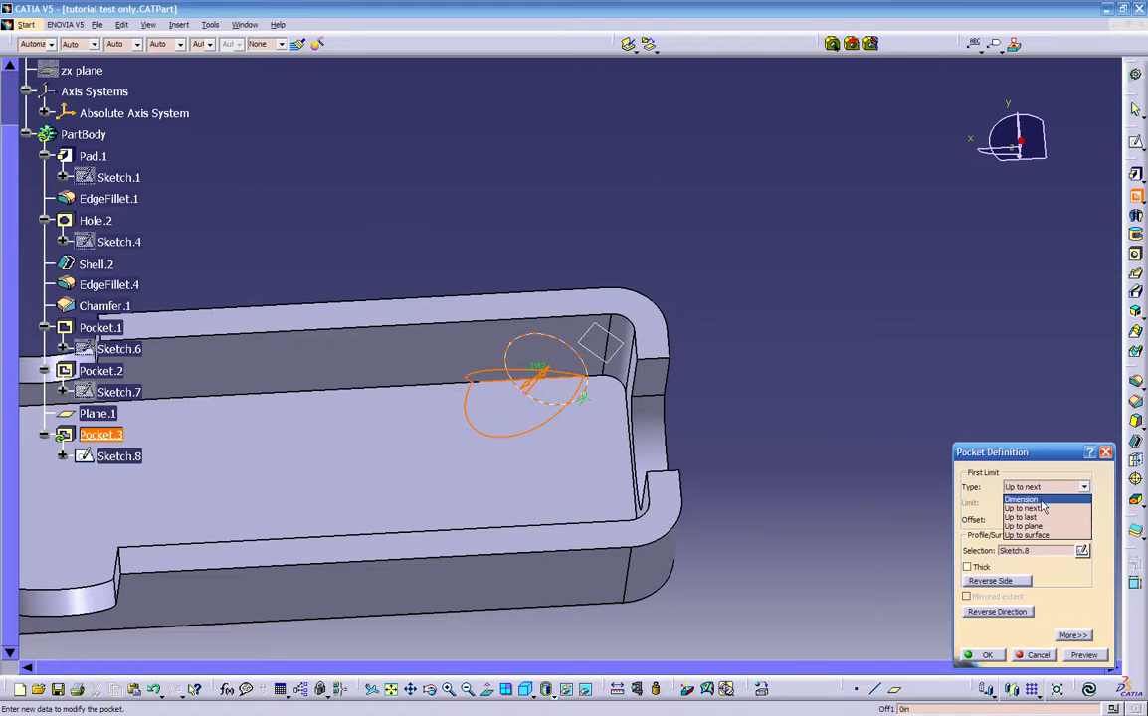
click(1038, 499)
middle_drag(378, 492, 689, 411)
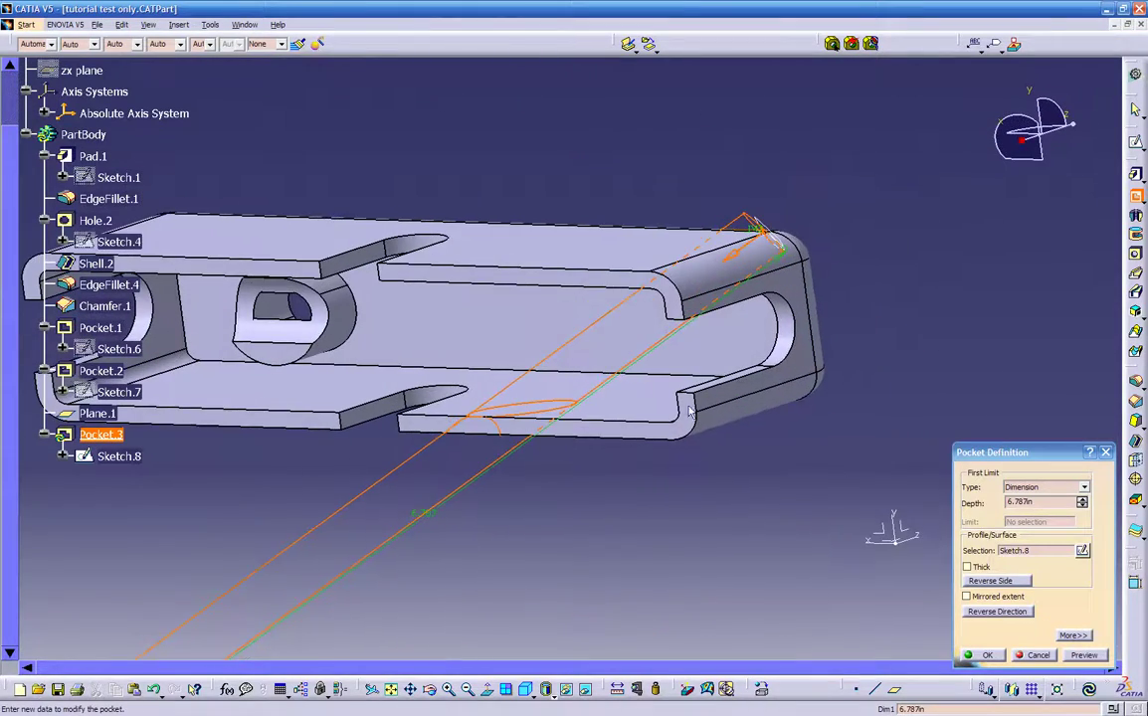
click(1057, 489)
click(1053, 509)
middle_drag(537, 399, 772, 323)
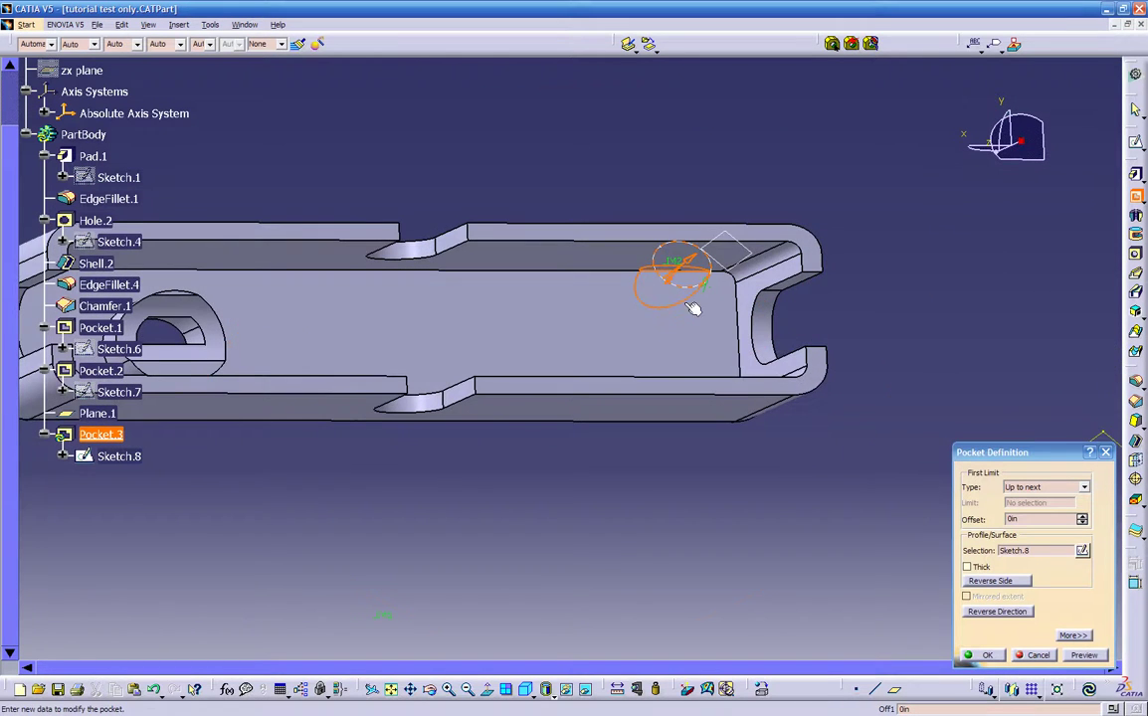
middle_drag(678, 320, 604, 364)
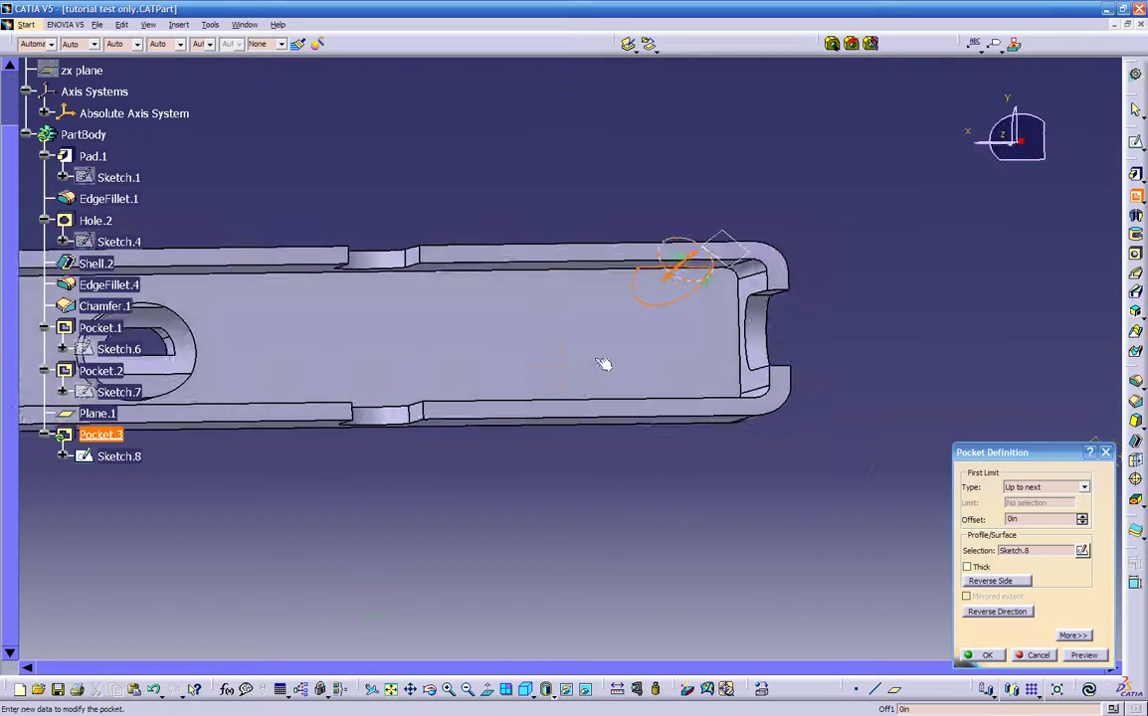
click(980, 655)
middle_drag(617, 302, 676, 379)
Edit Pocket.3 so both its first and second limits are Up to next
double_click(680, 371)
middle_drag(674, 423, 689, 391)
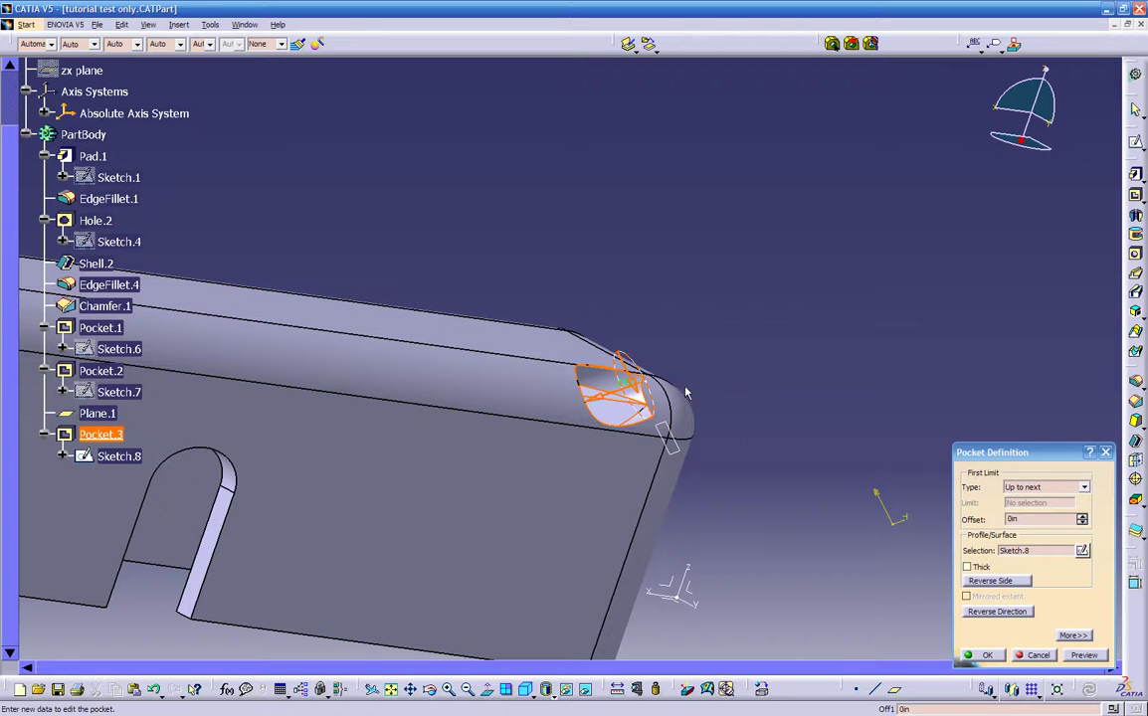
click(1072, 636)
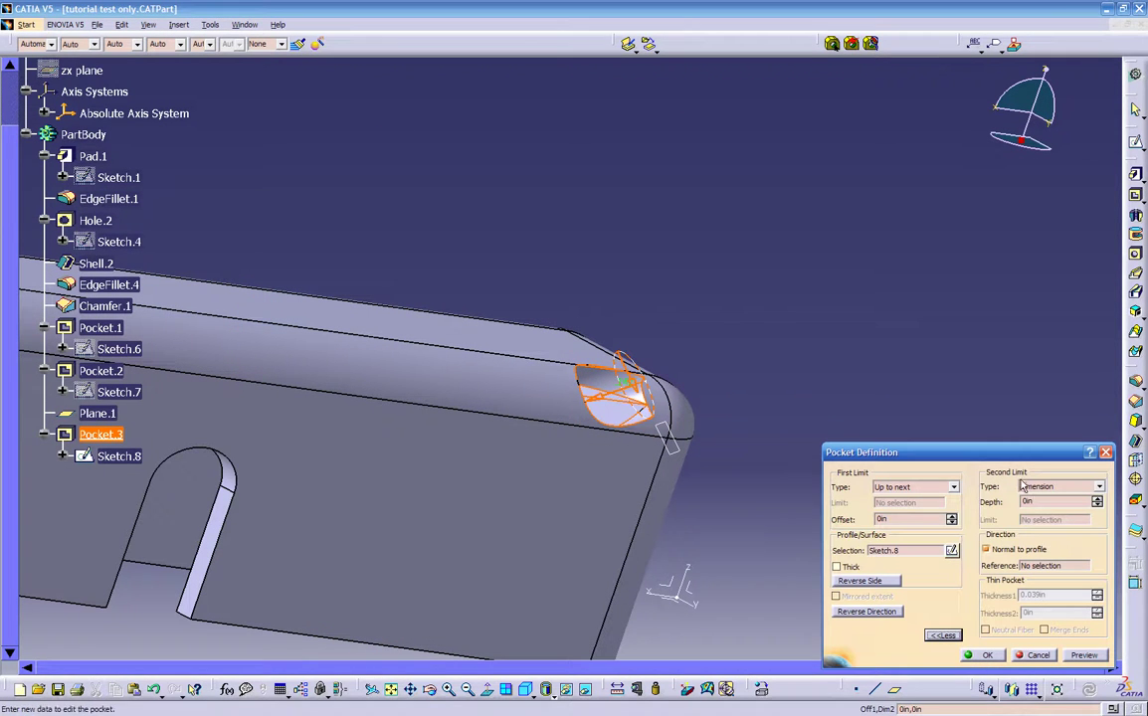
click(952, 487)
click(896, 509)
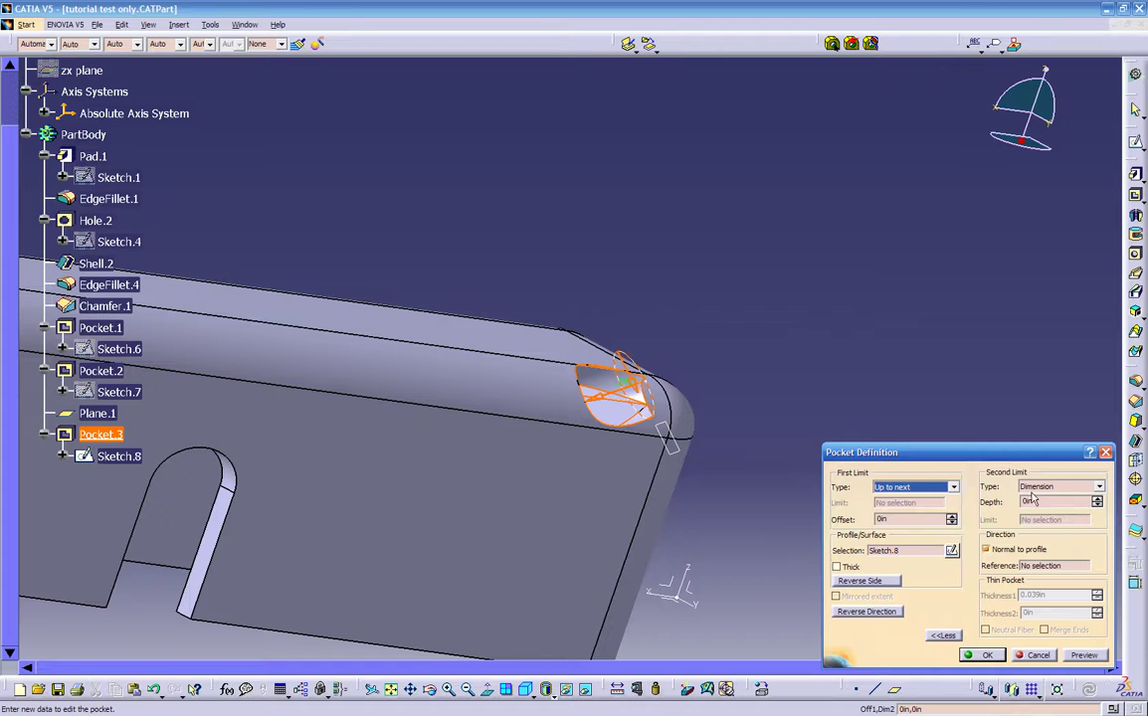
click(1098, 486)
click(1041, 508)
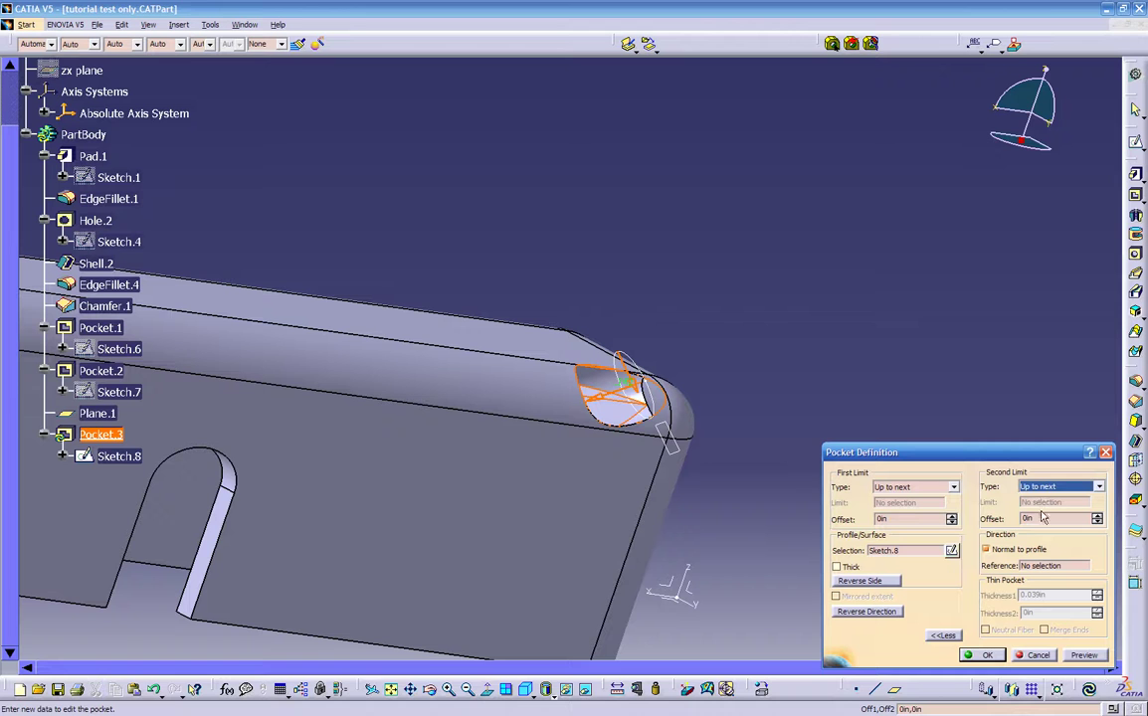
click(1067, 654)
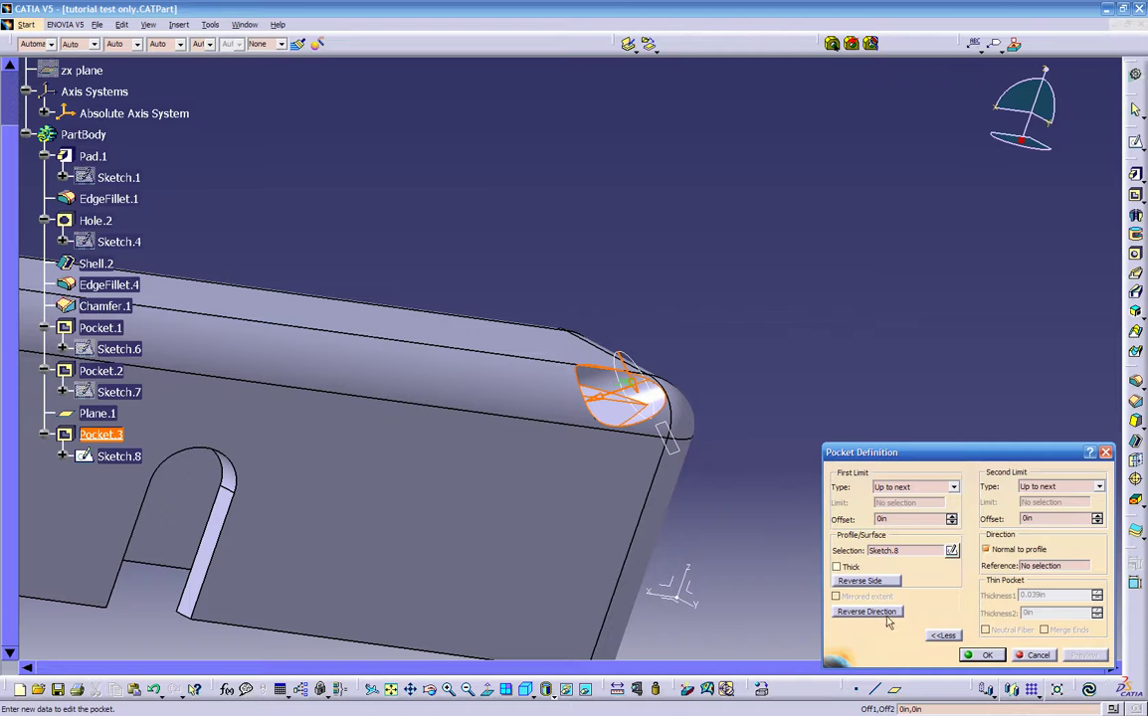
middle_drag(659, 402, 453, 440)
click(988, 655)
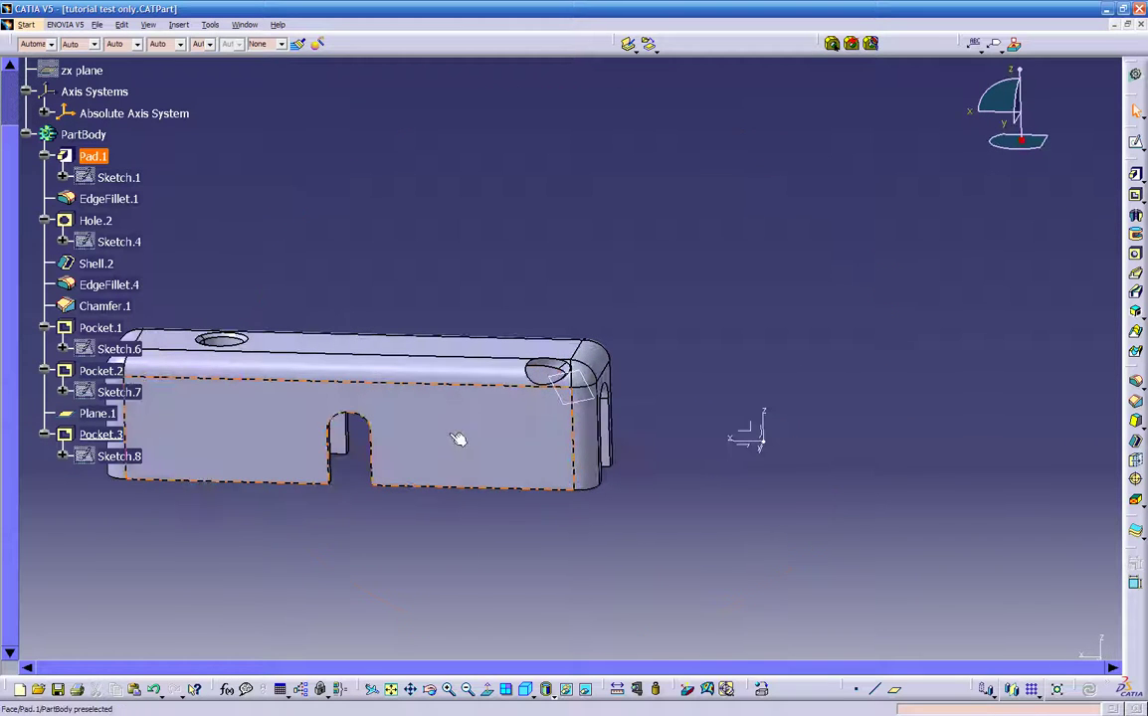
Start a new offset plane referencing the part's large side face
middle_drag(558, 477, 577, 458)
middle_drag(619, 405, 658, 510)
click(897, 694)
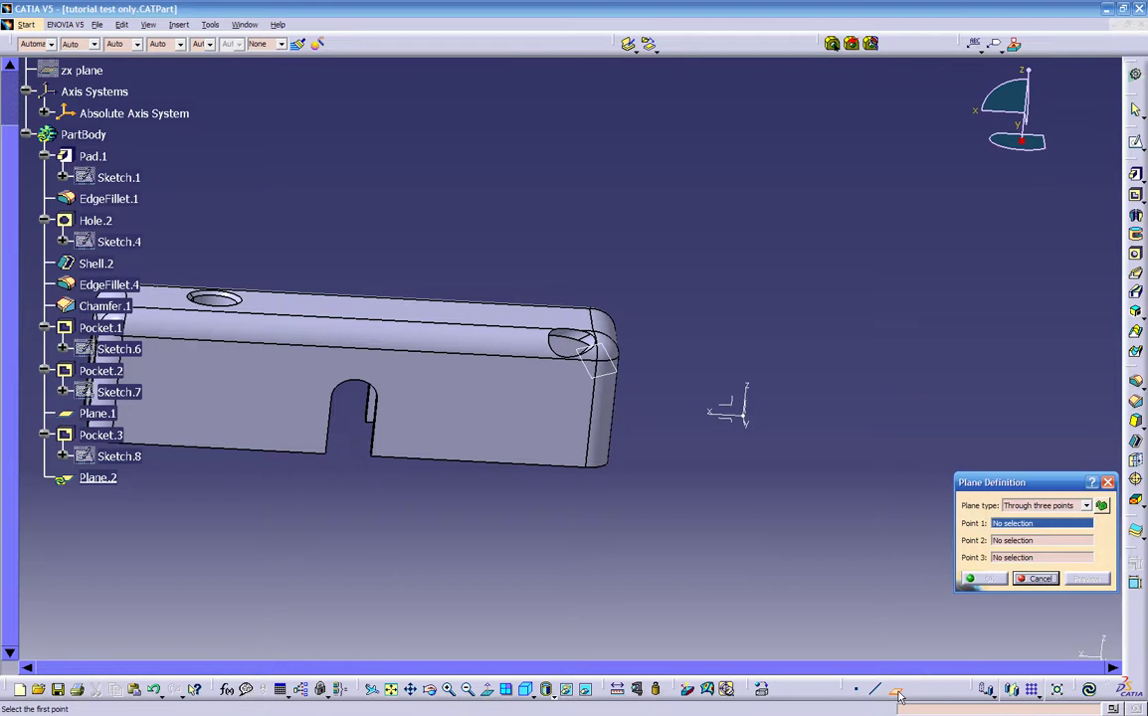
middle_drag(851, 468, 560, 399)
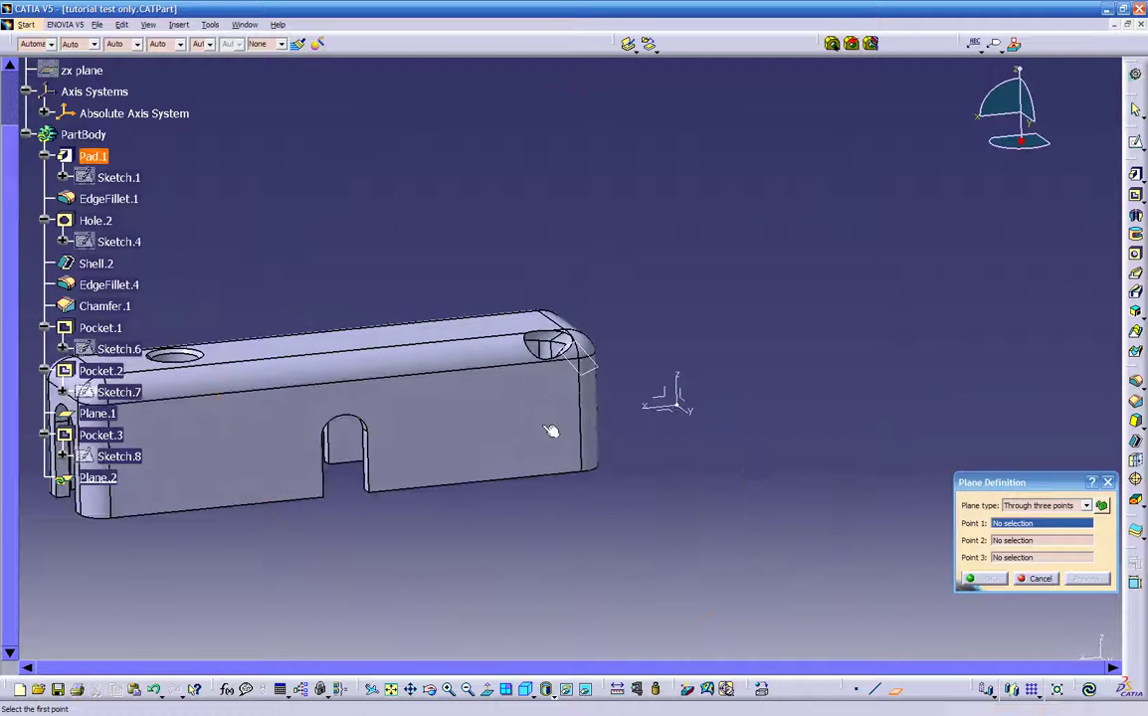
click(512, 415)
Set the plane offset to -2in and create Plane.2
middle_drag(500, 587, 648, 453)
drag(661, 452, 861, 330)
middle_drag(634, 328, 839, 510)
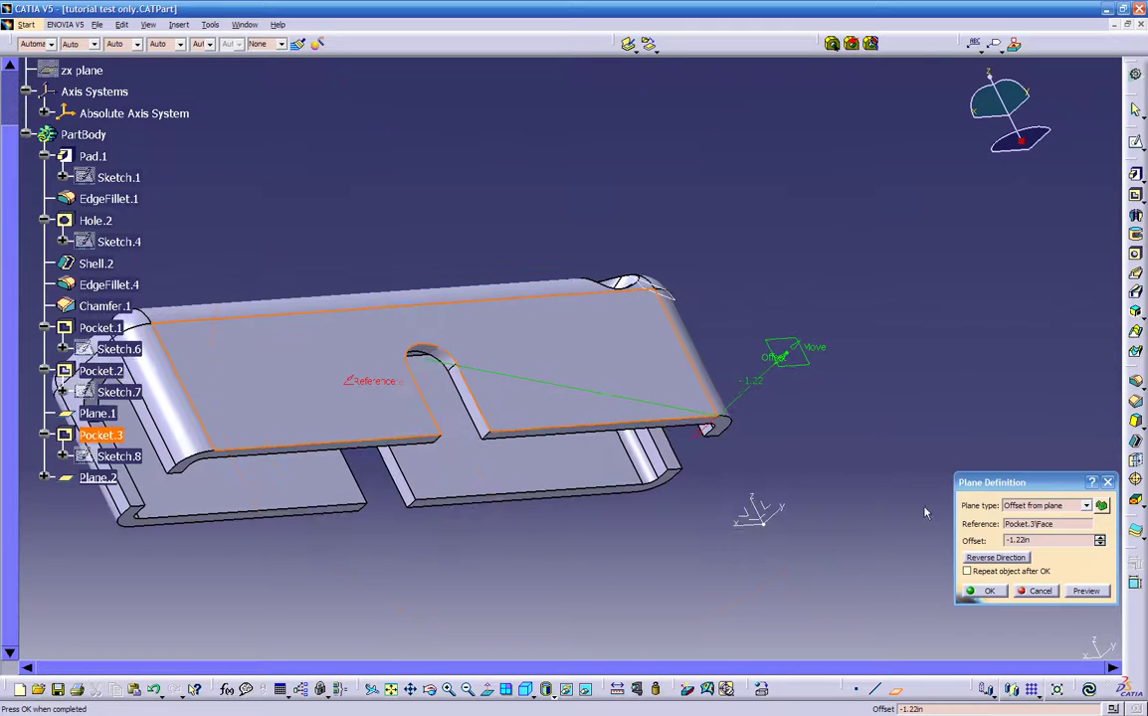
double_click(1054, 539)
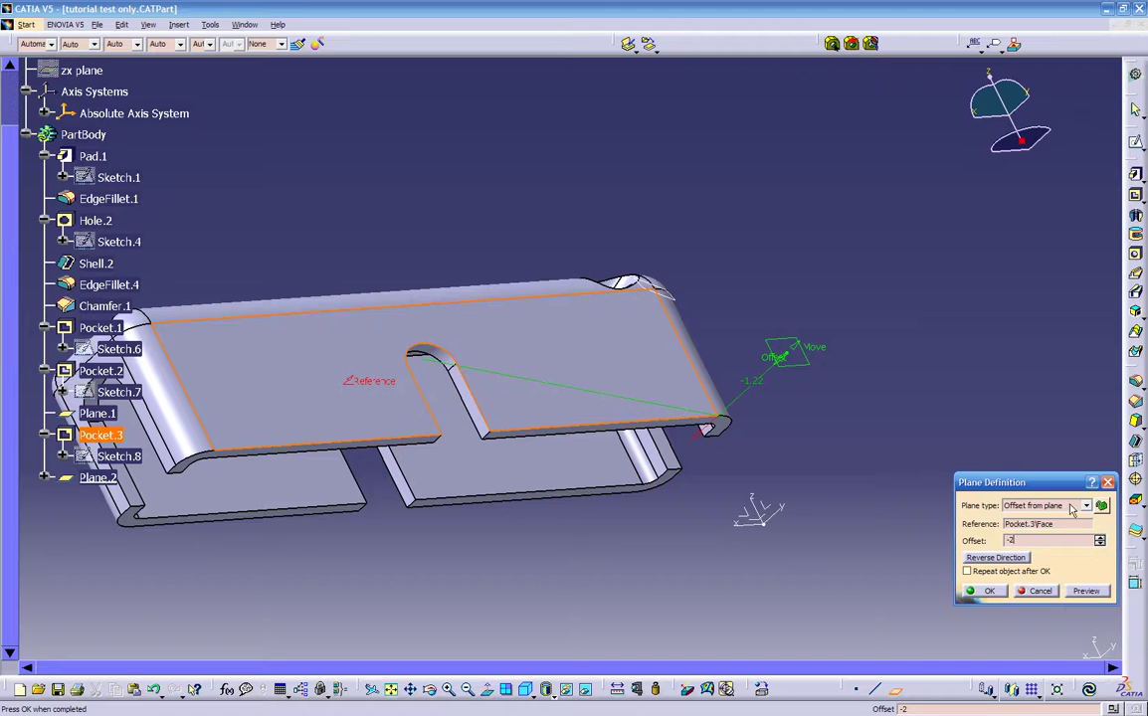
middle_drag(797, 424, 806, 338)
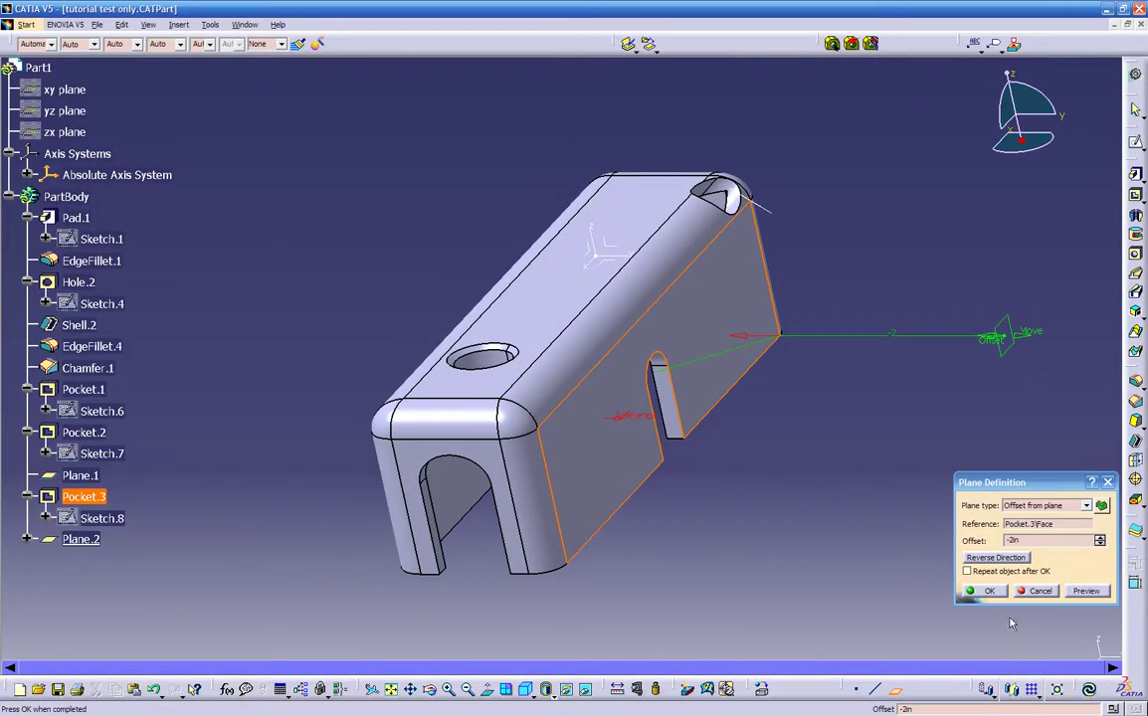
click(990, 591)
middle_drag(771, 488, 752, 543)
click(894, 690)
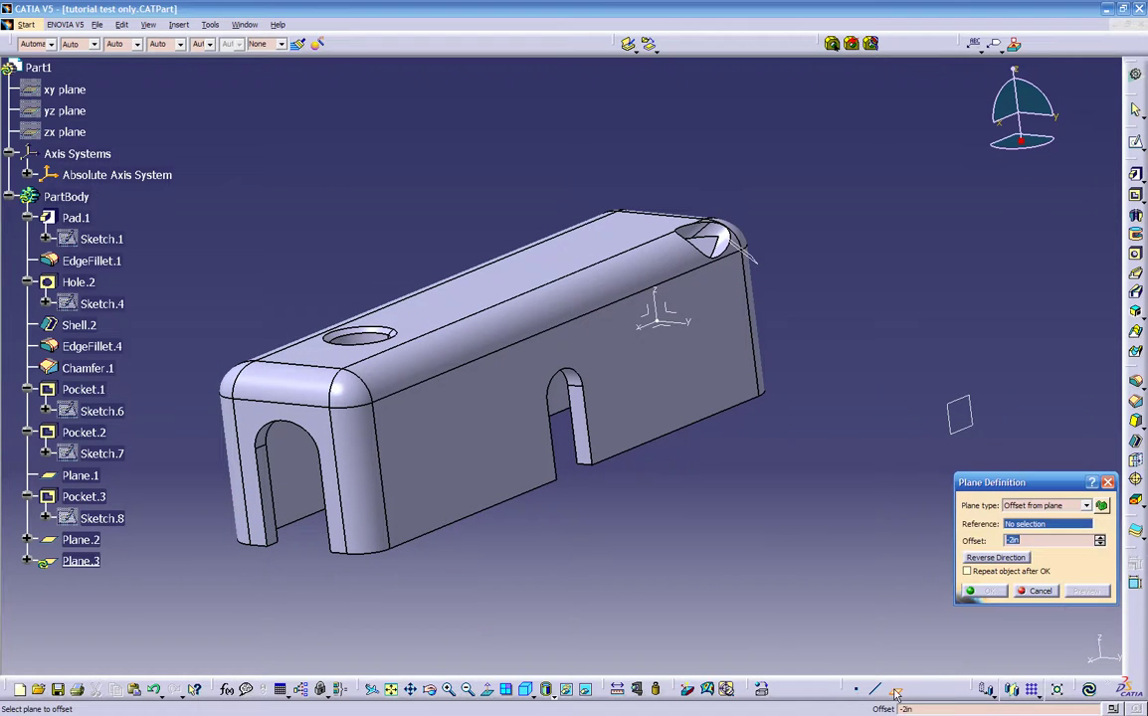
Create Plane.3 normal to Pocket.3's bottom edge at its middle point
click(1027, 506)
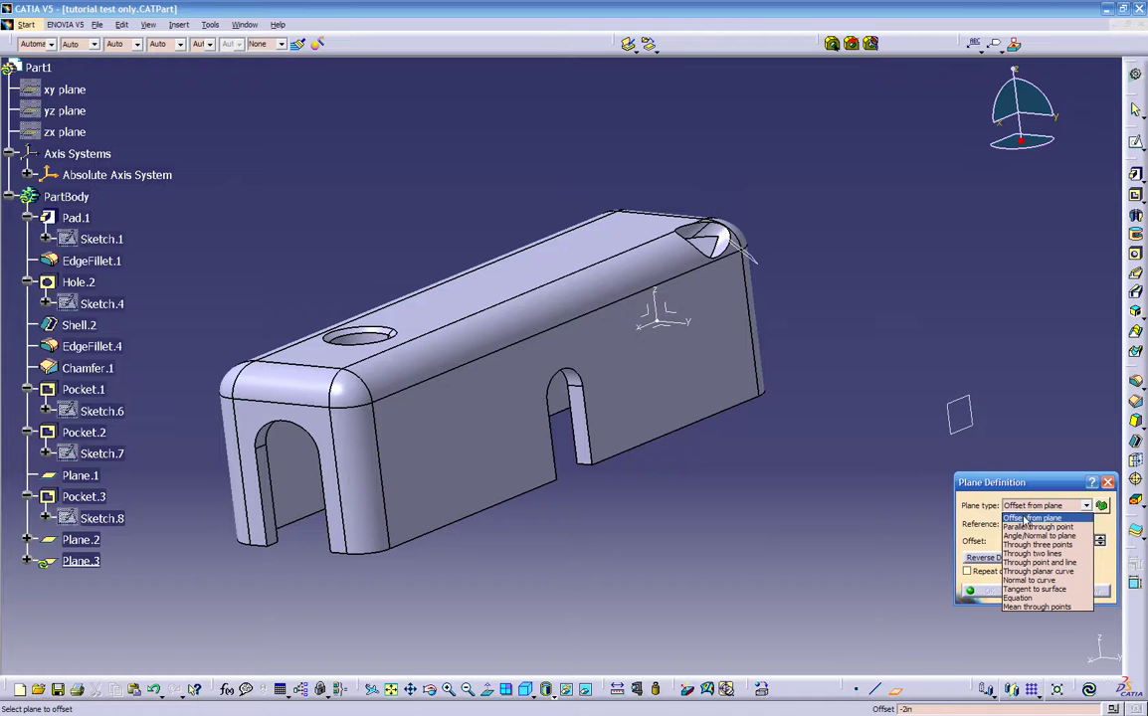
click(1024, 583)
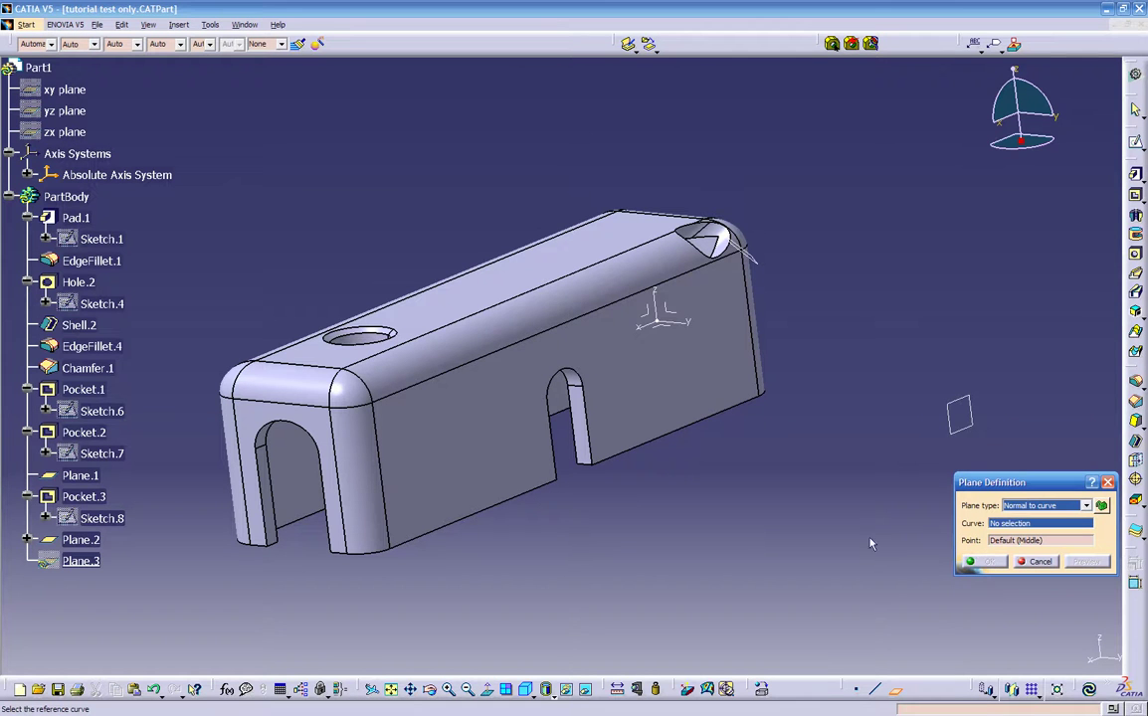
middle_drag(737, 552, 671, 529)
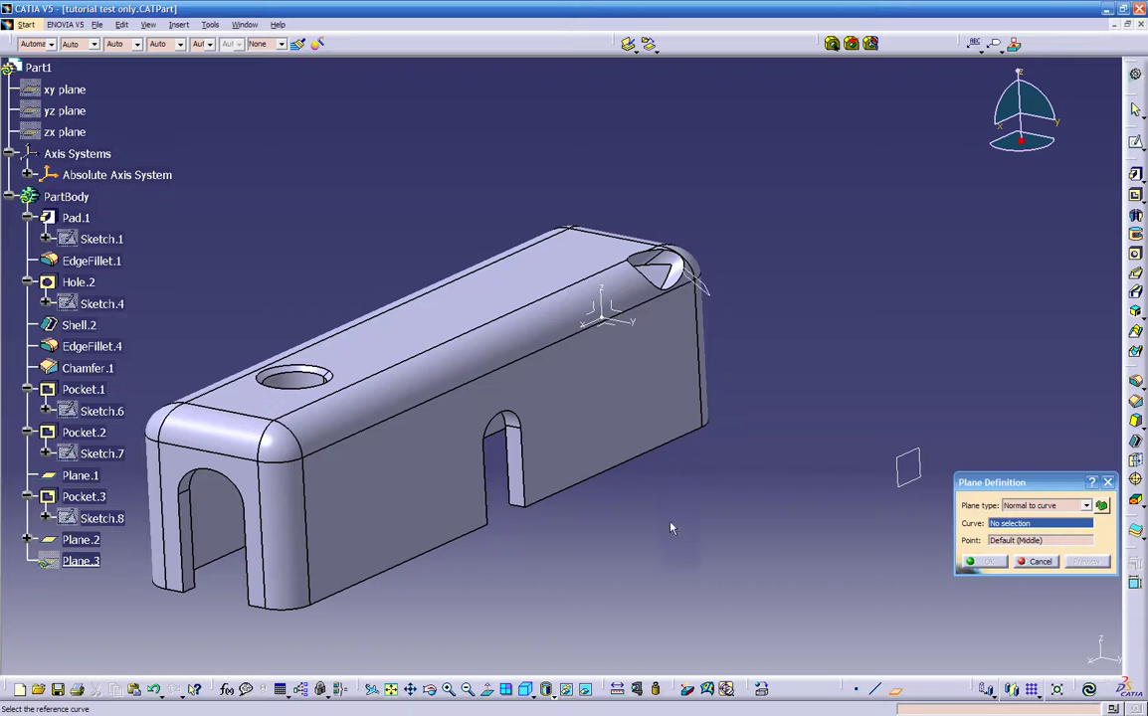
click(627, 470)
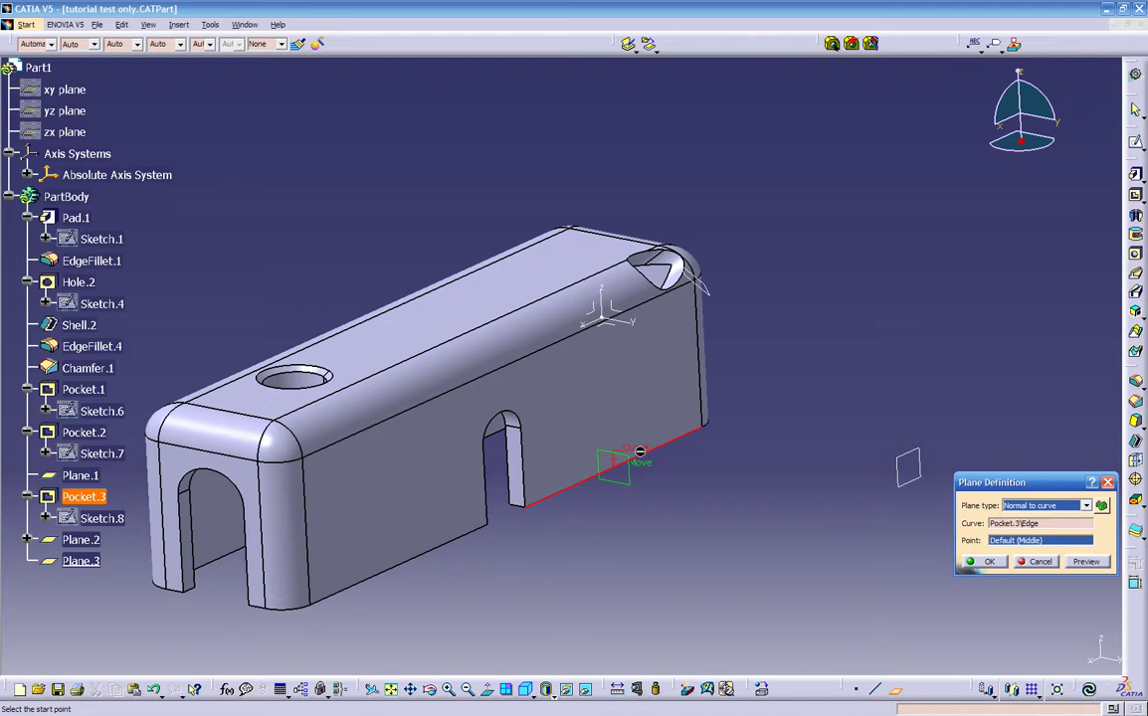
middle_drag(652, 511, 761, 549)
click(994, 566)
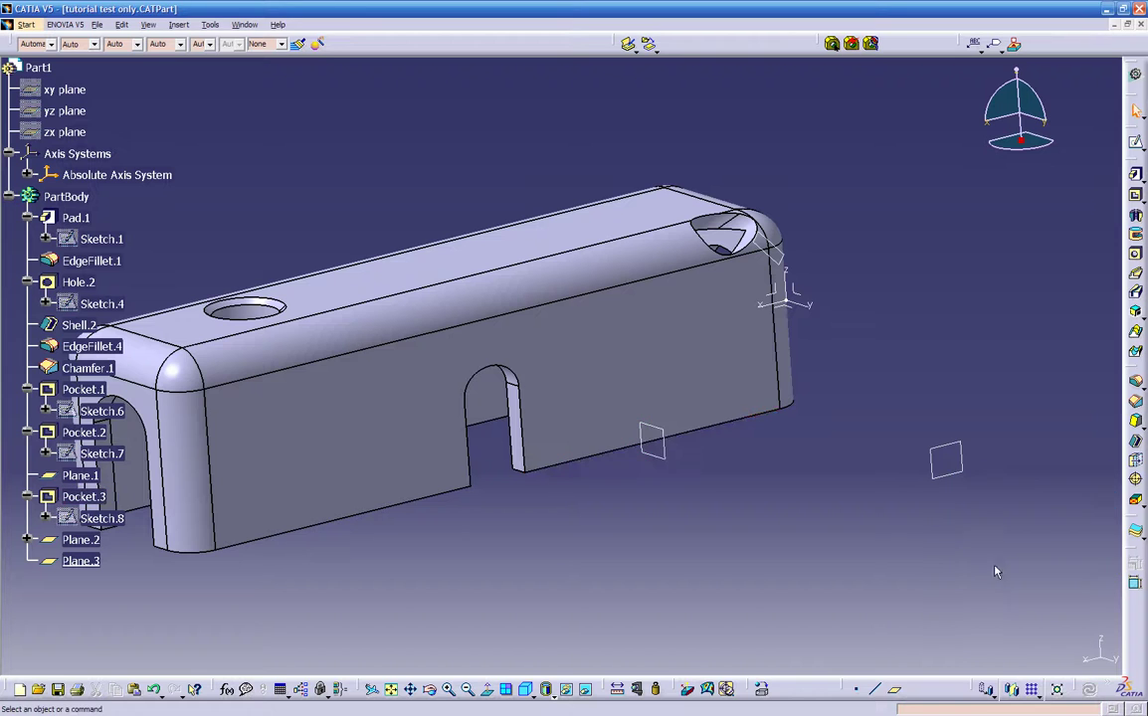
middle_drag(841, 537, 677, 451)
click(658, 430)
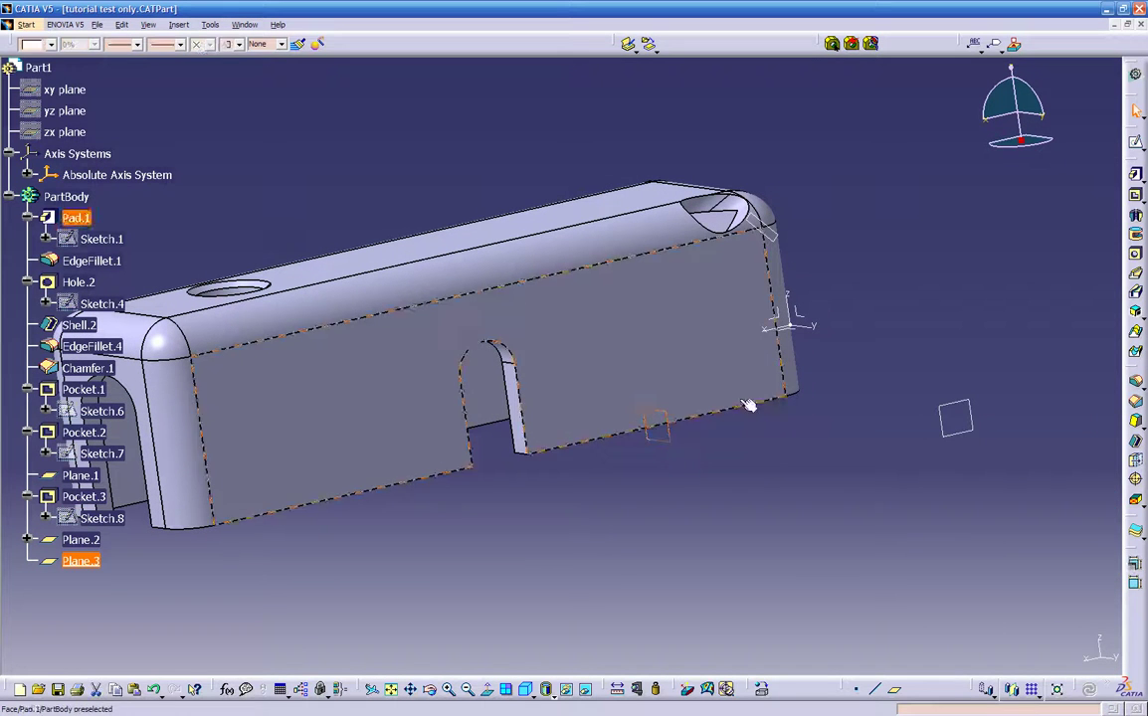
click(1137, 144)
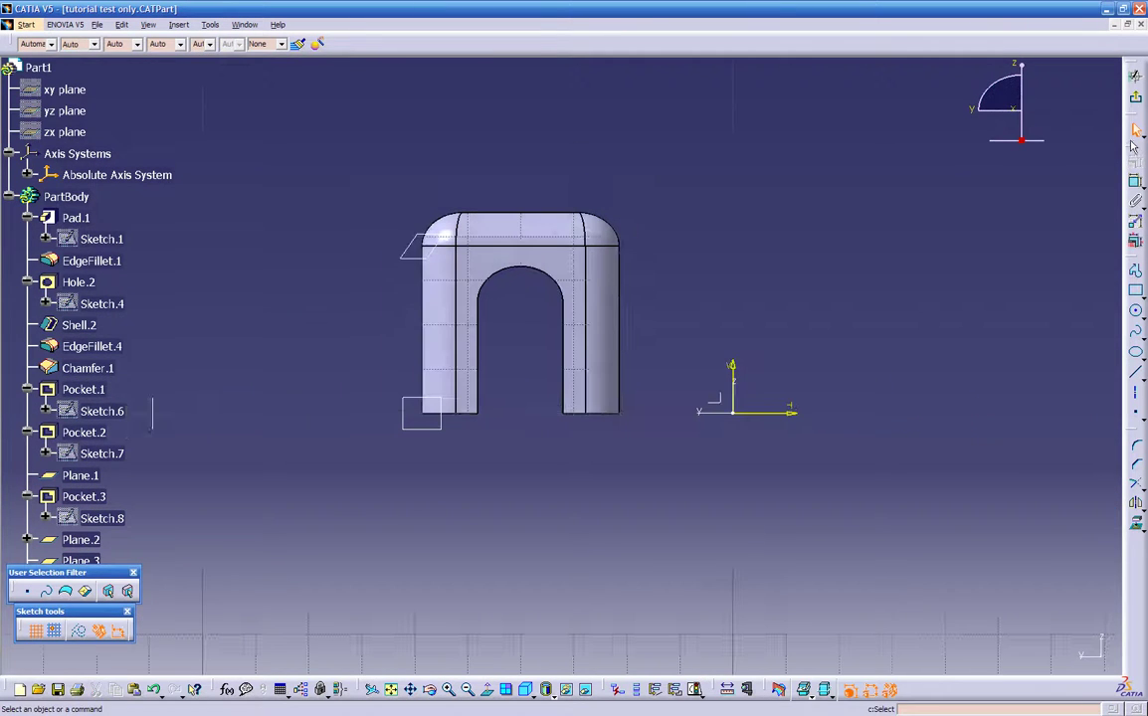
middle_drag(729, 345, 794, 309)
middle_drag(431, 461, 633, 504)
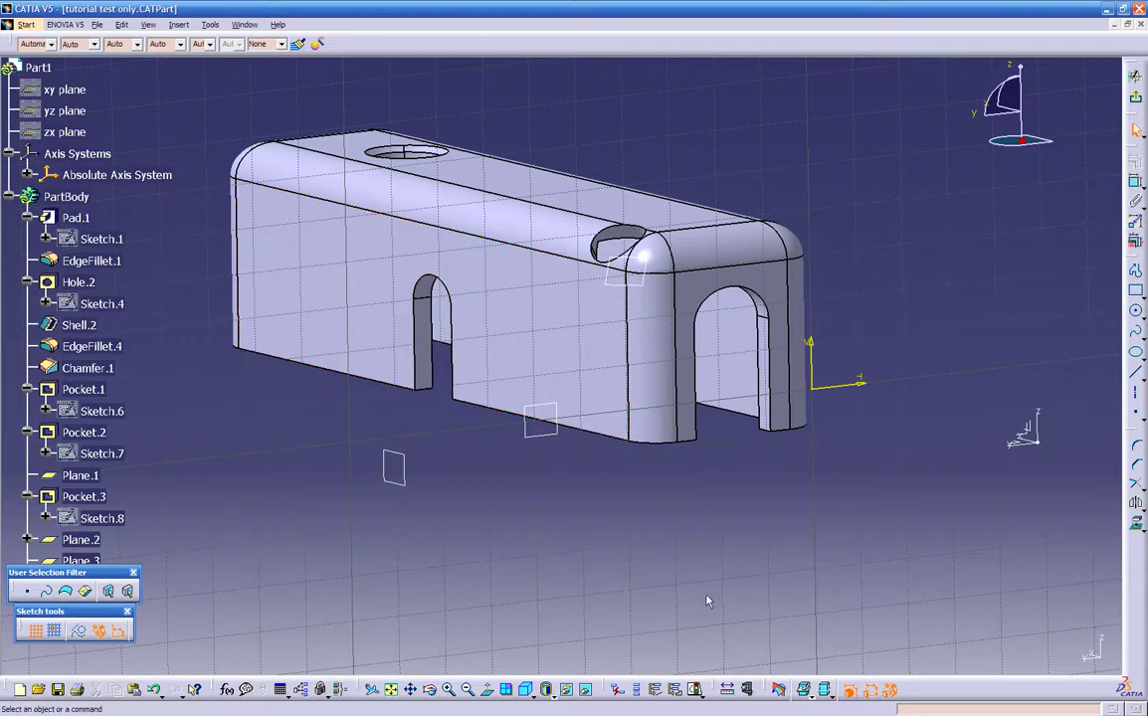
click(780, 691)
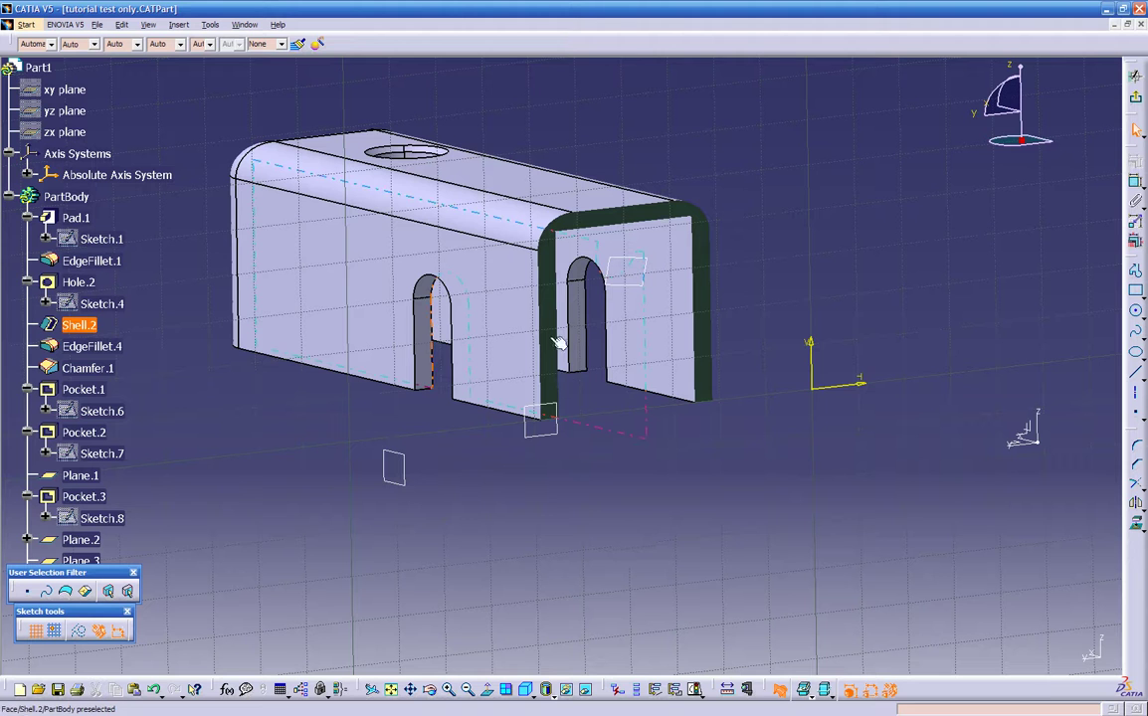
middle_drag(622, 476, 626, 386)
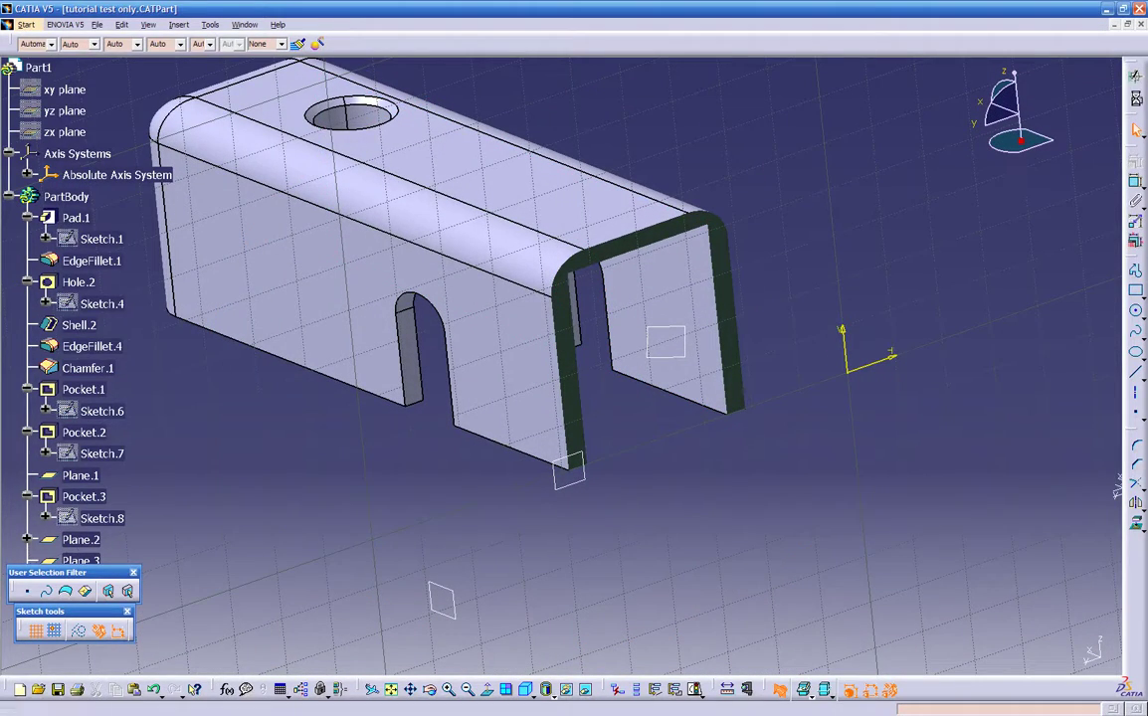
click(1136, 100)
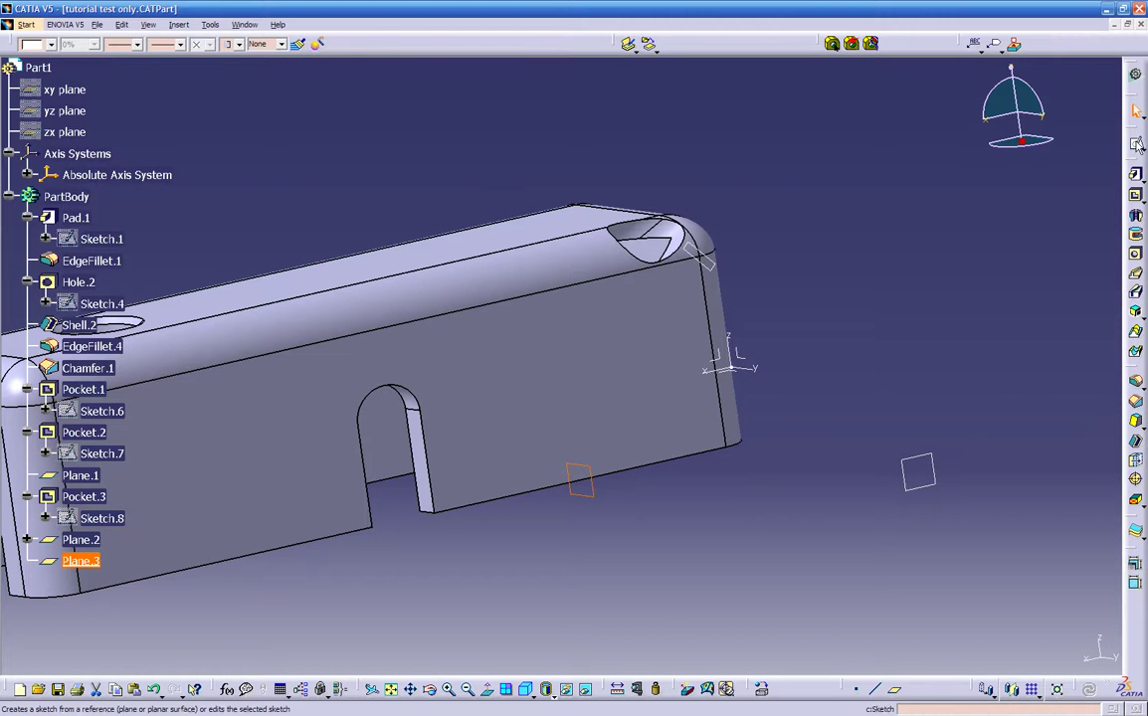
Open Sketch.10 on Plane.3 with the part cut by the sketch plane and draw a rectangle
click(582, 480)
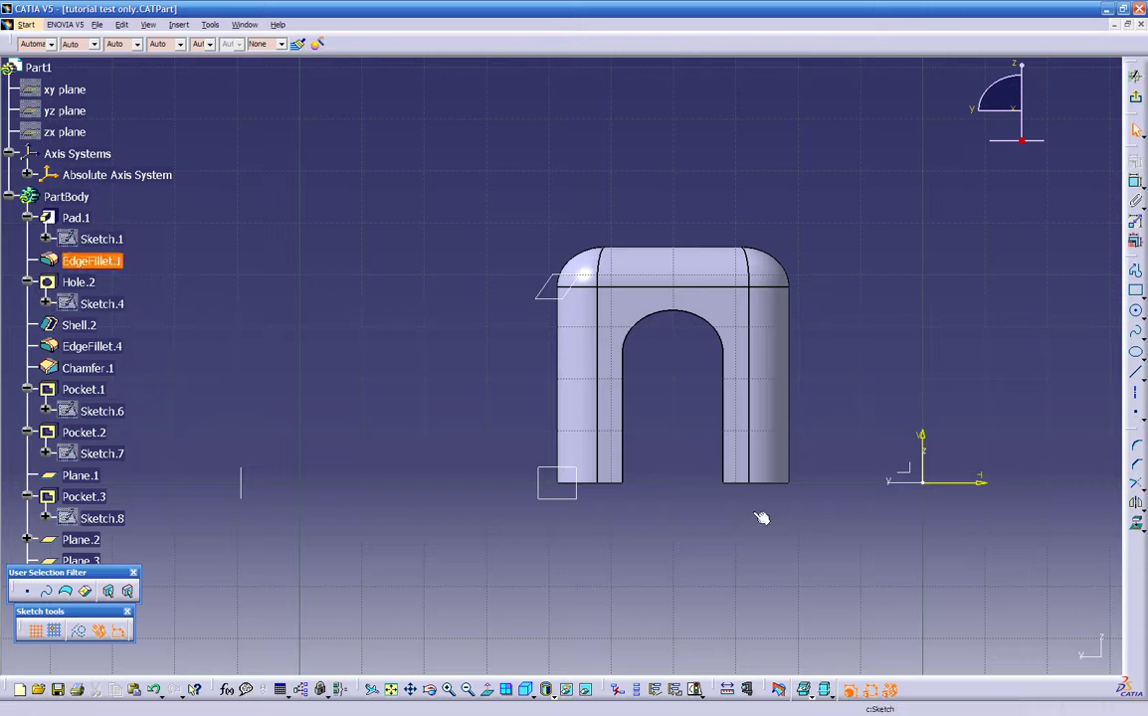
click(781, 691)
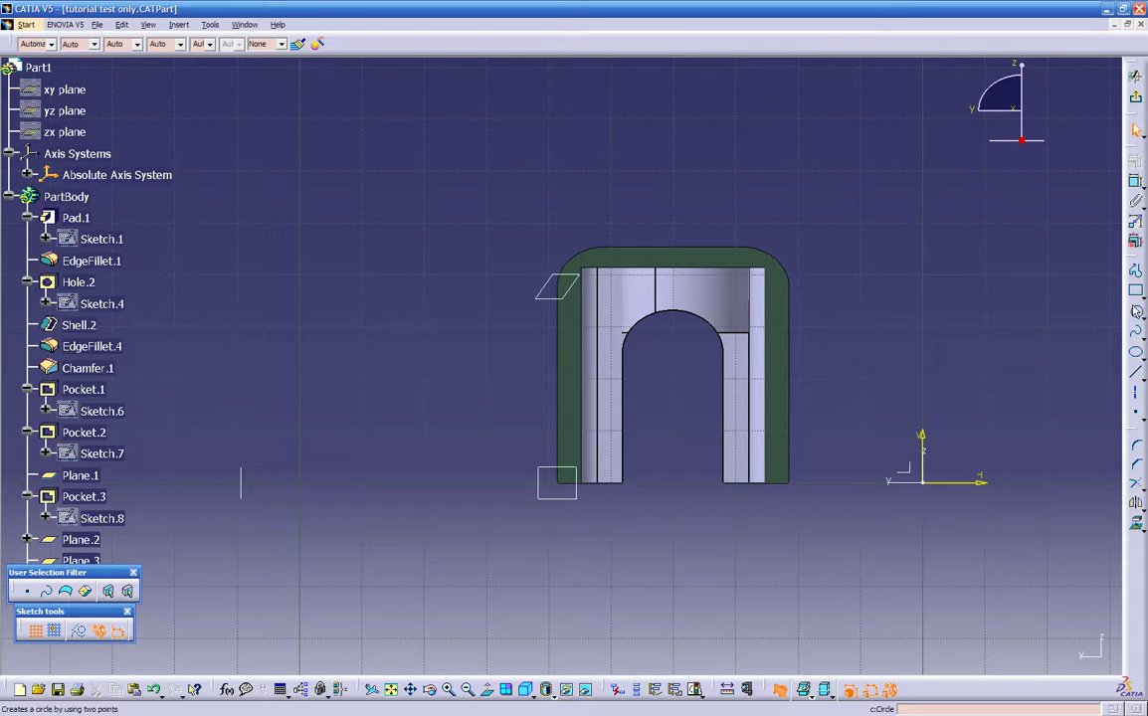
click(1136, 292)
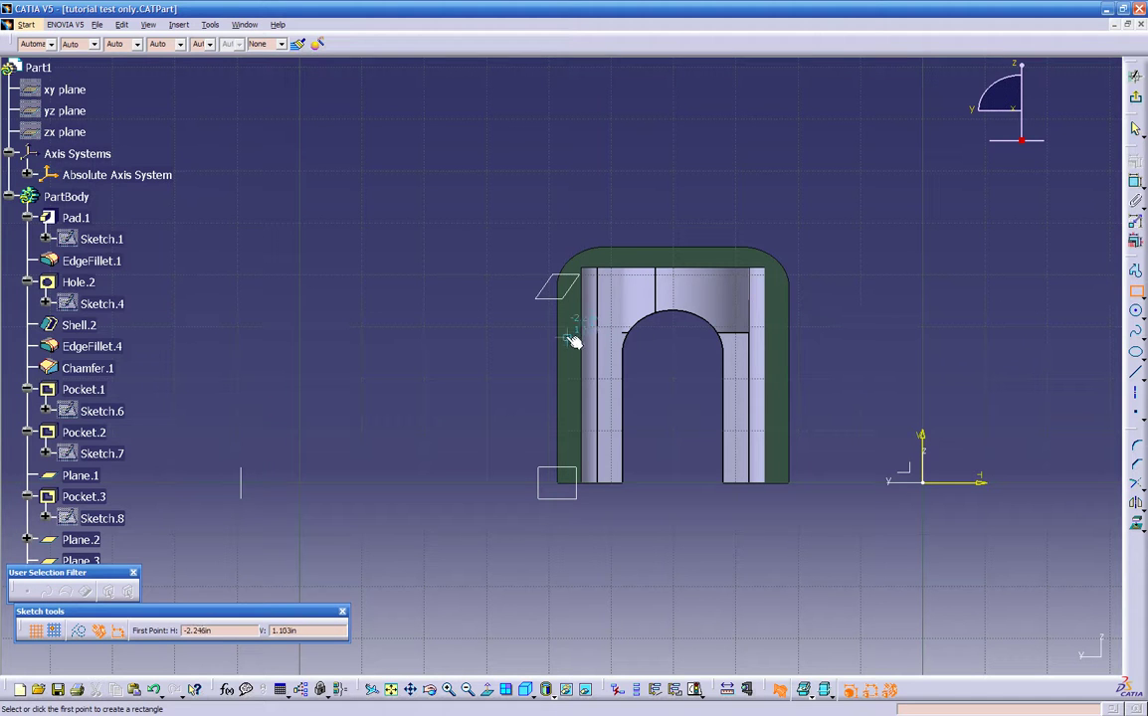
click(568, 331)
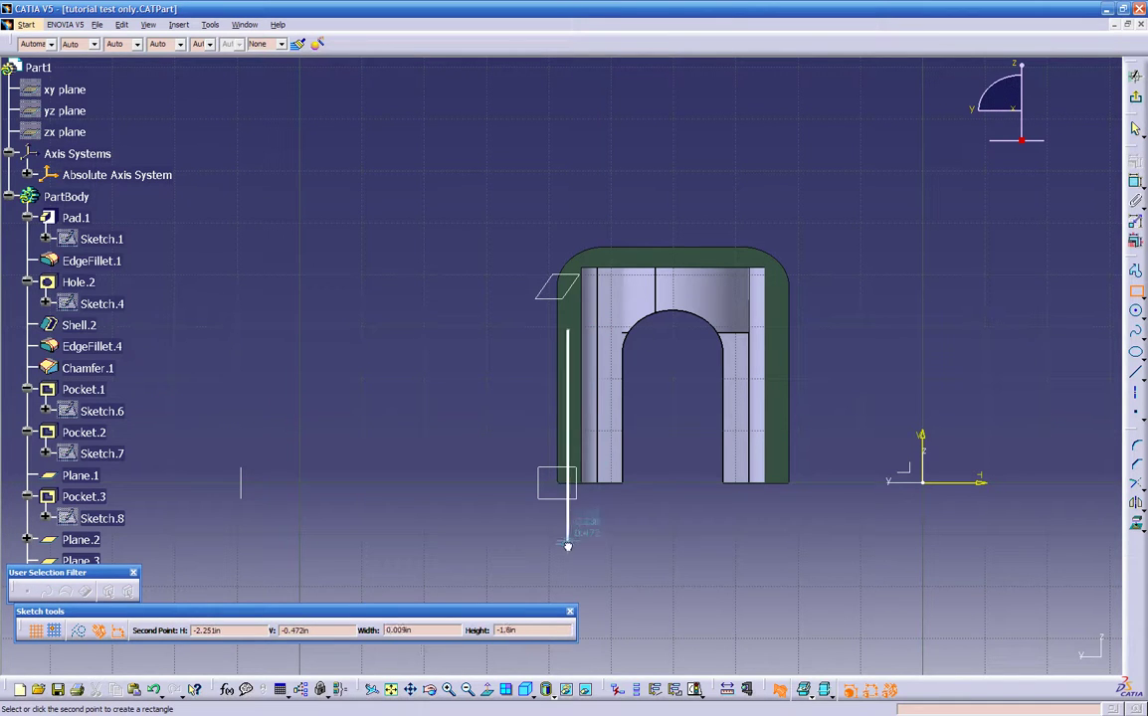
click(575, 537)
middle_drag(575, 538, 607, 355)
Drag the rectangle's top edge down to the part's lower edge and exit the sketch
drag(589, 291, 575, 574)
middle_drag(577, 608, 677, 463)
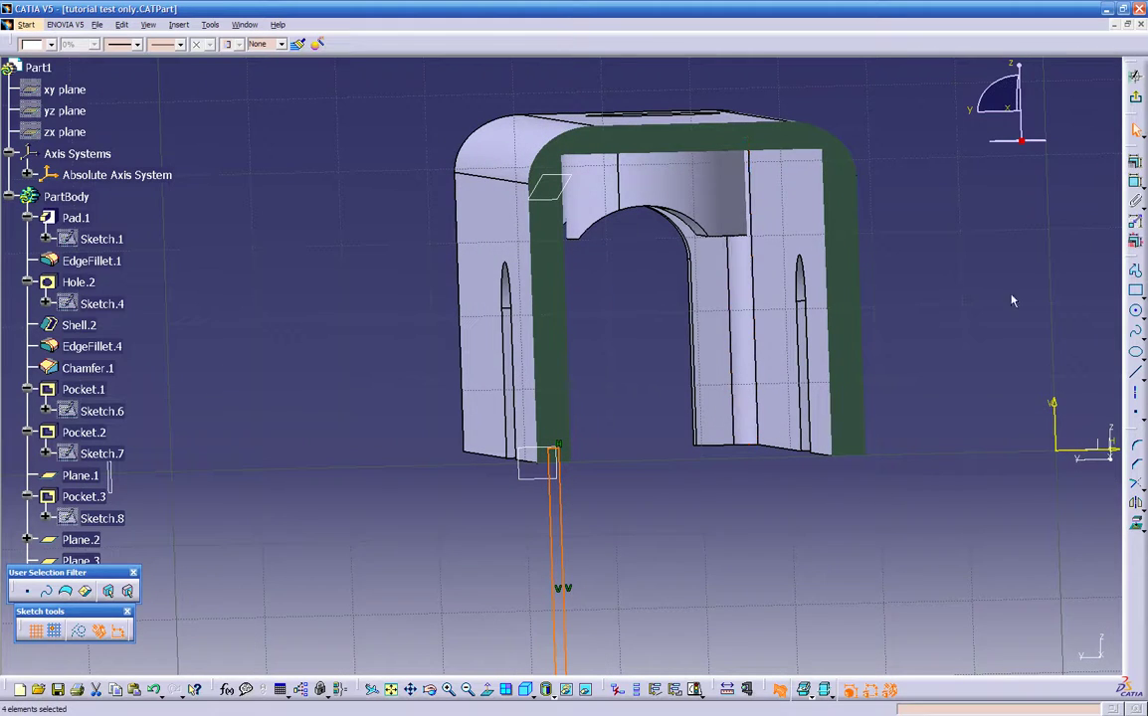
click(1134, 103)
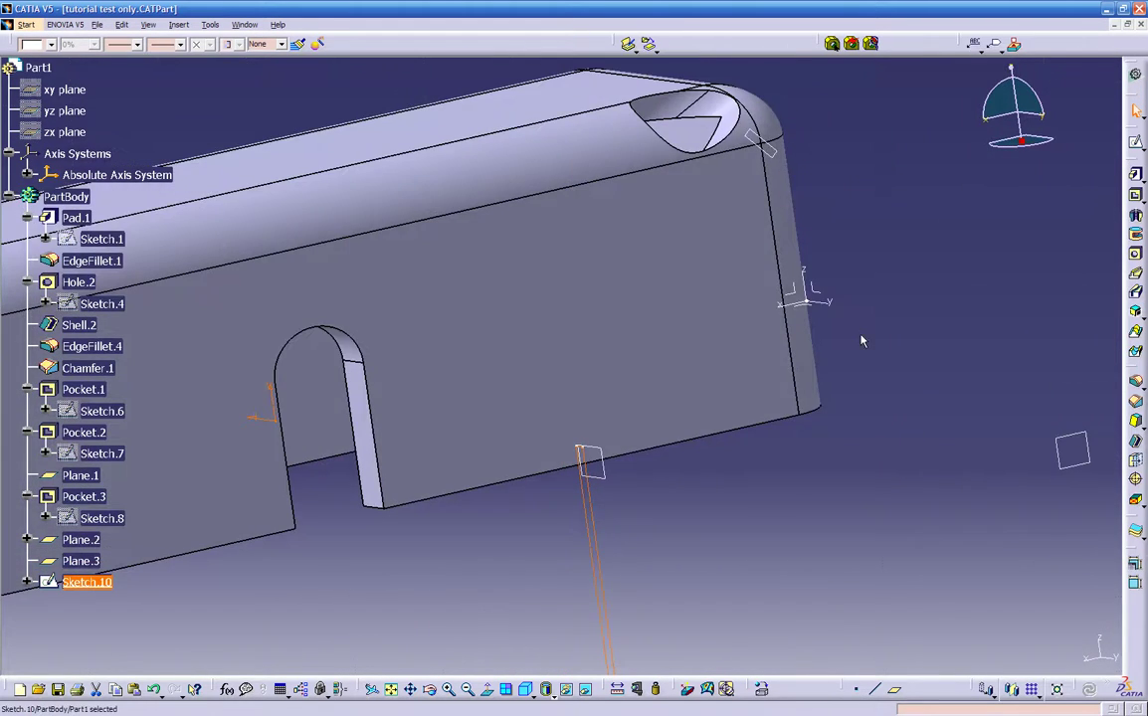
mouse_move(680, 532)
middle_down()
mouse_move(715, 435)
mouse_move(544, 482)
mouse_move(537, 469)
mouse_move(597, 427)
middle_up()
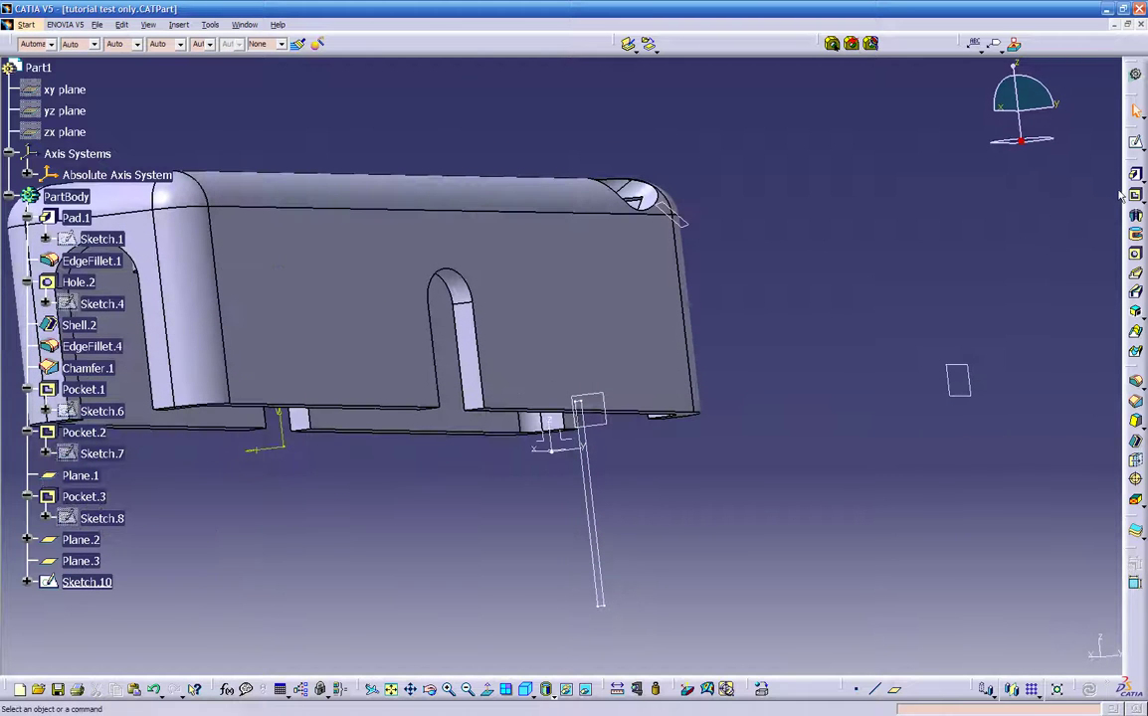
click(1137, 196)
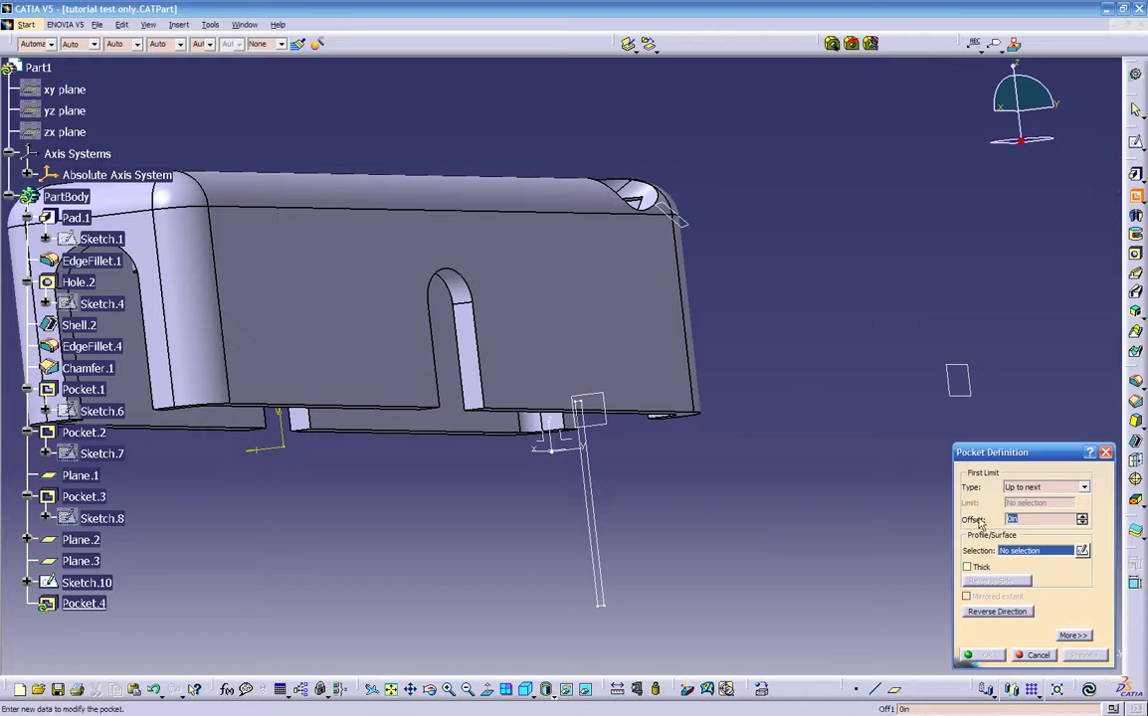
Select Sketch.10 as the pocket profile and try a 1.2in first-limit depth
middle_drag(794, 476, 783, 429)
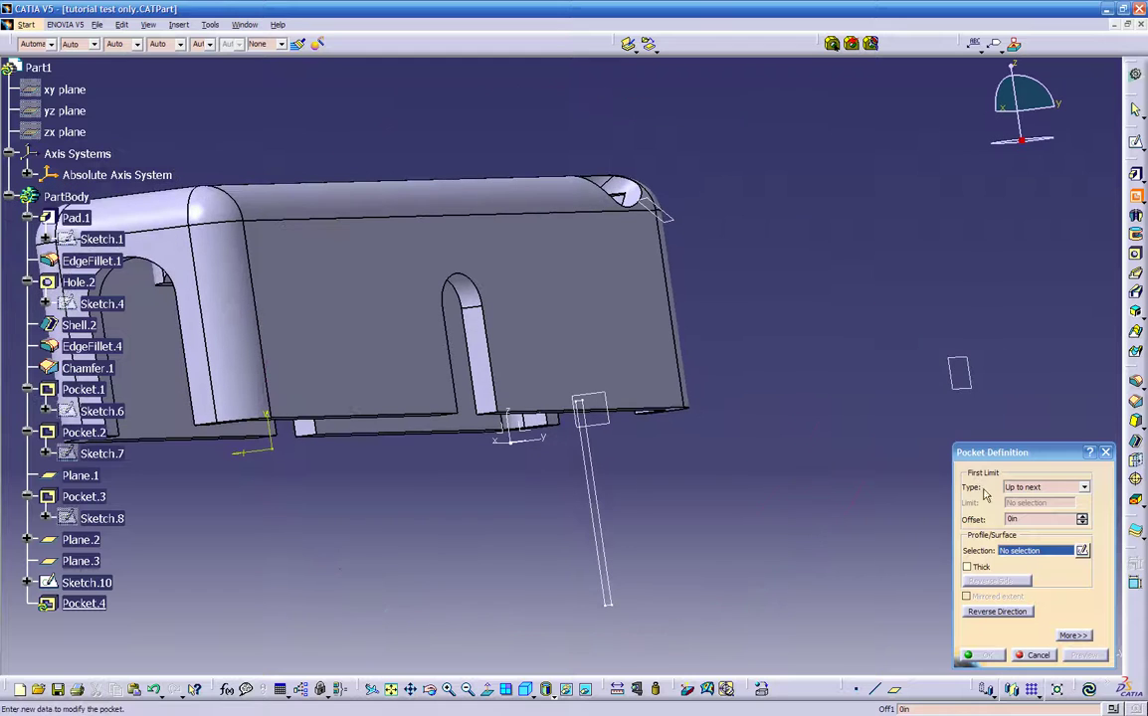
click(1015, 499)
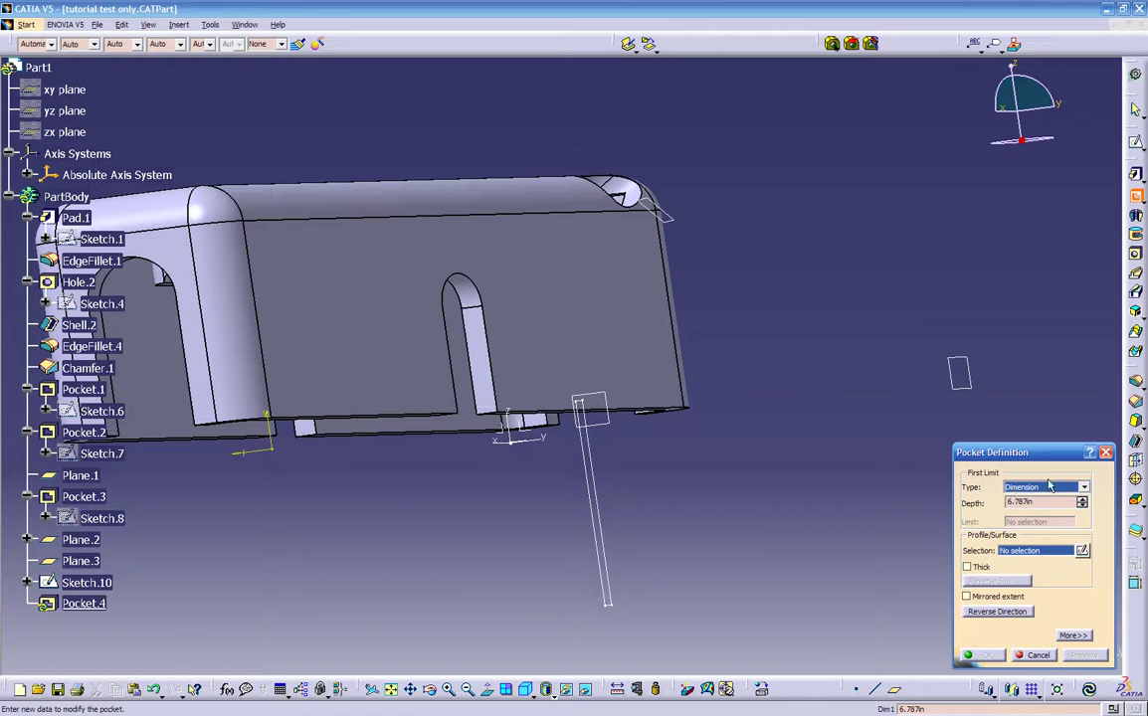
click(1067, 634)
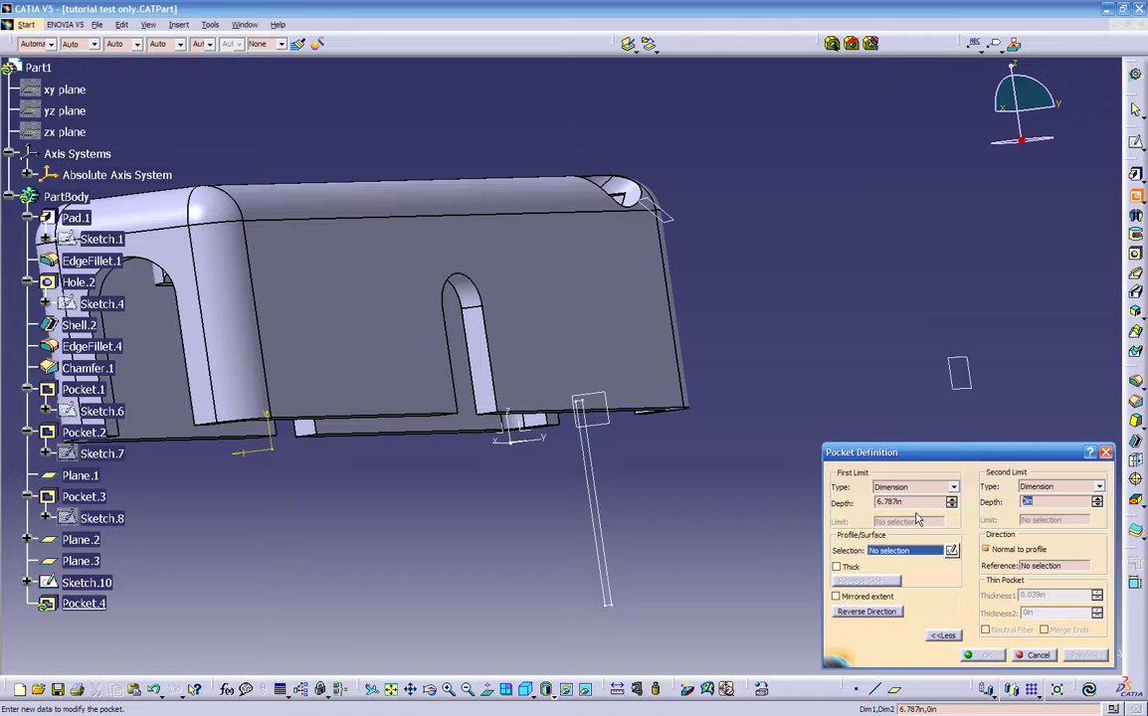
middle_drag(783, 492, 856, 517)
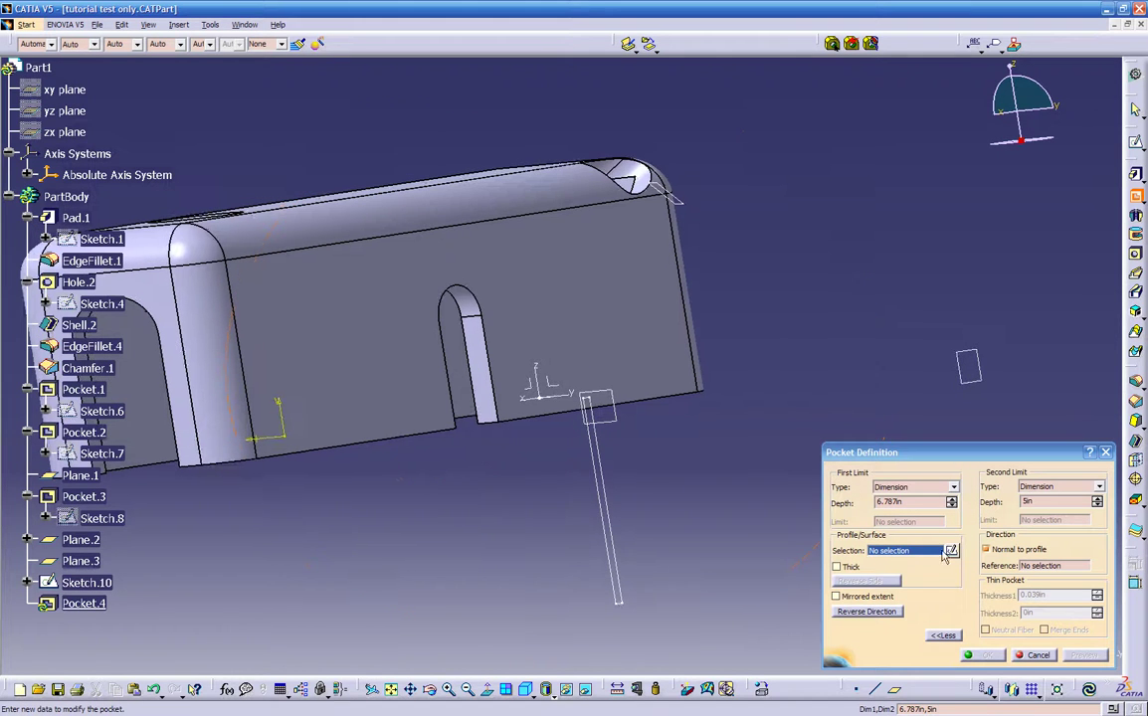
click(598, 456)
ctrl+middle_drag(598, 458, 579, 516)
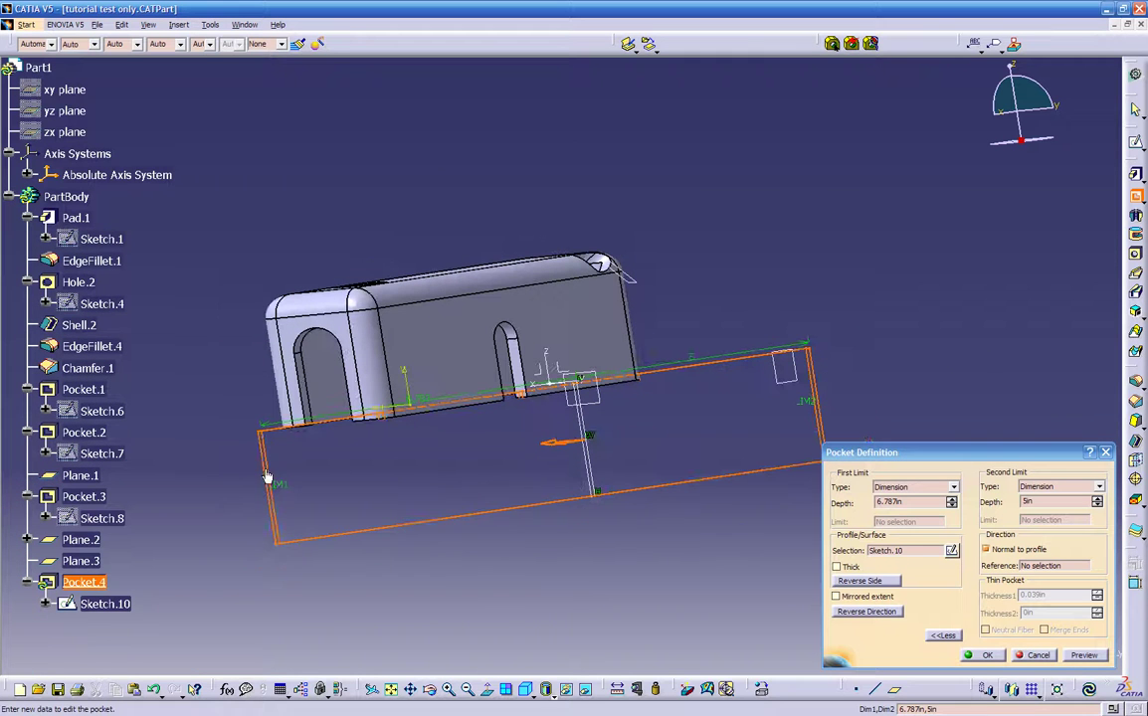
drag(280, 485, 393, 483)
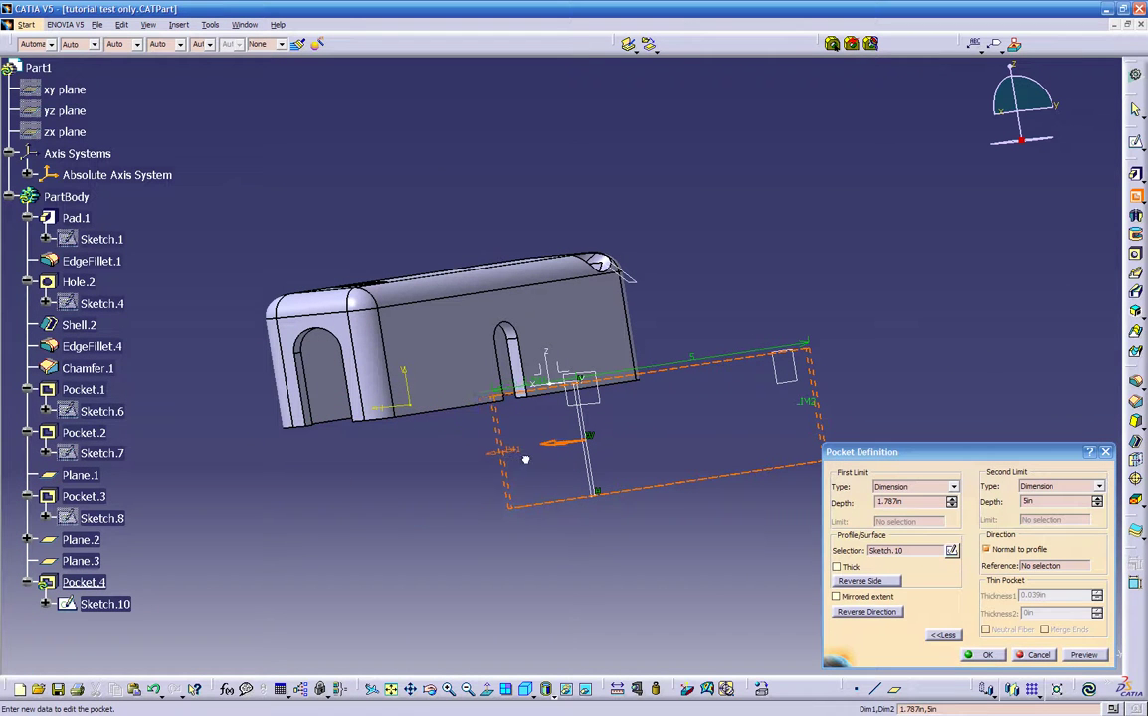
ctrl+middle_drag(473, 358, 471, 406)
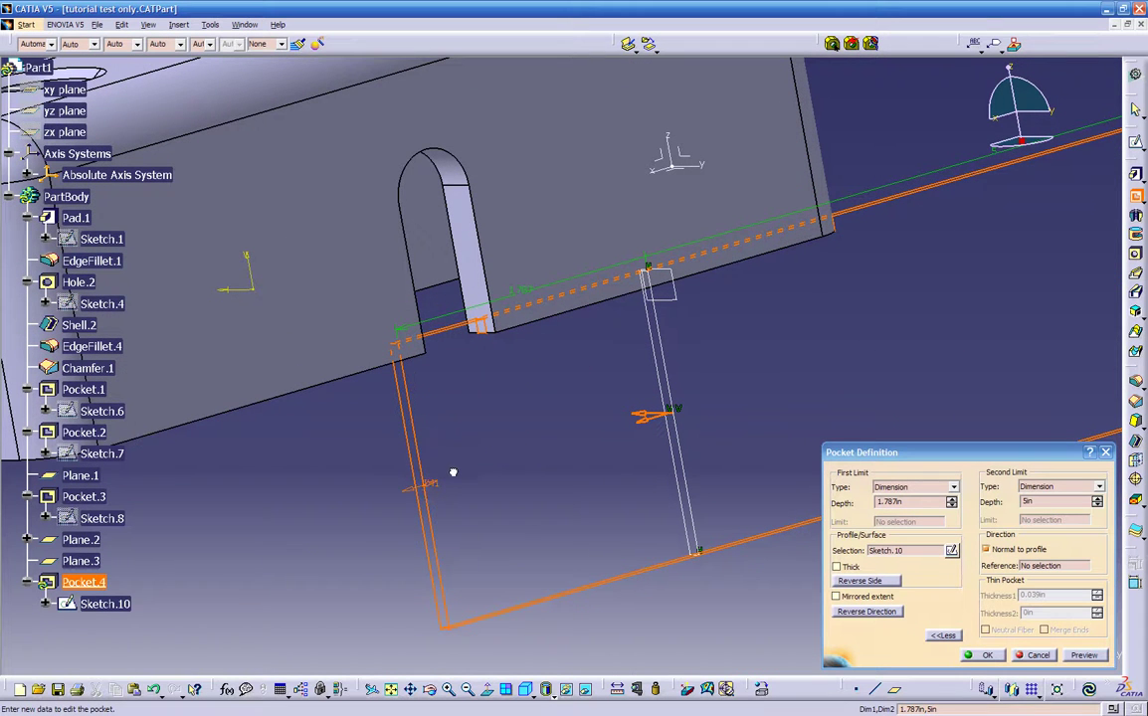
drag(494, 457, 522, 458)
click(922, 501)
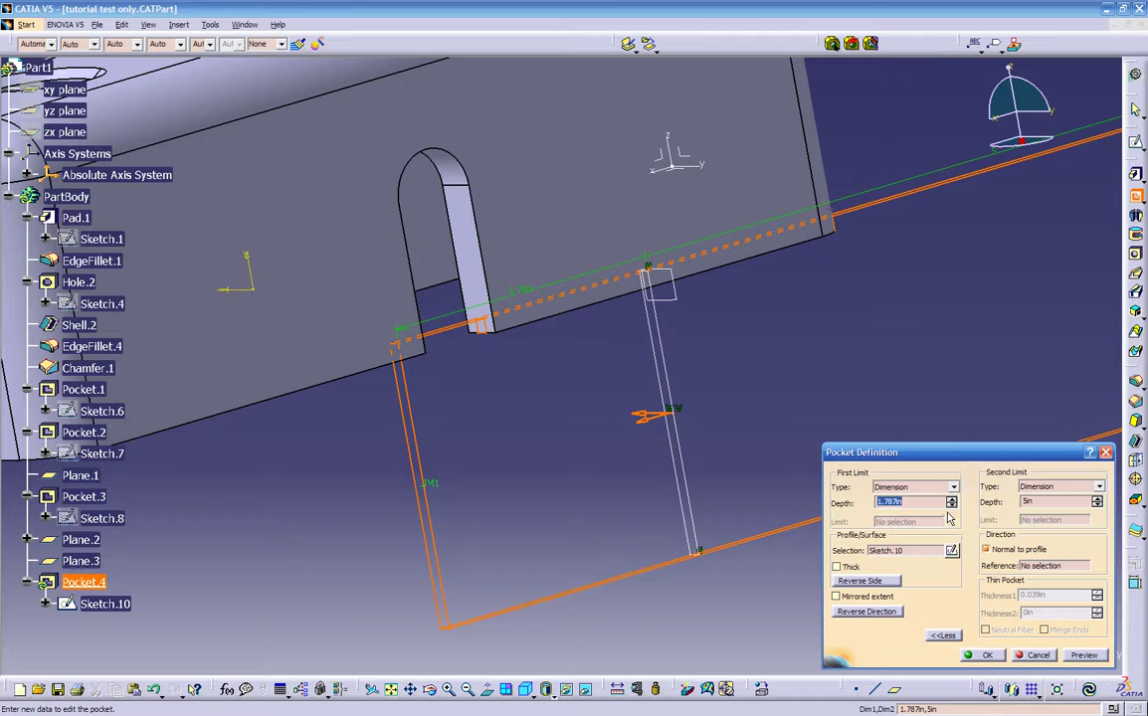
text(2)
key(Return)
Set both pocket limits to Up to next and create Pocket.4
middle_drag(595, 456, 398, 488)
click(926, 487)
click(921, 508)
middle_drag(485, 349, 510, 348)
middle_drag(606, 342, 582, 417)
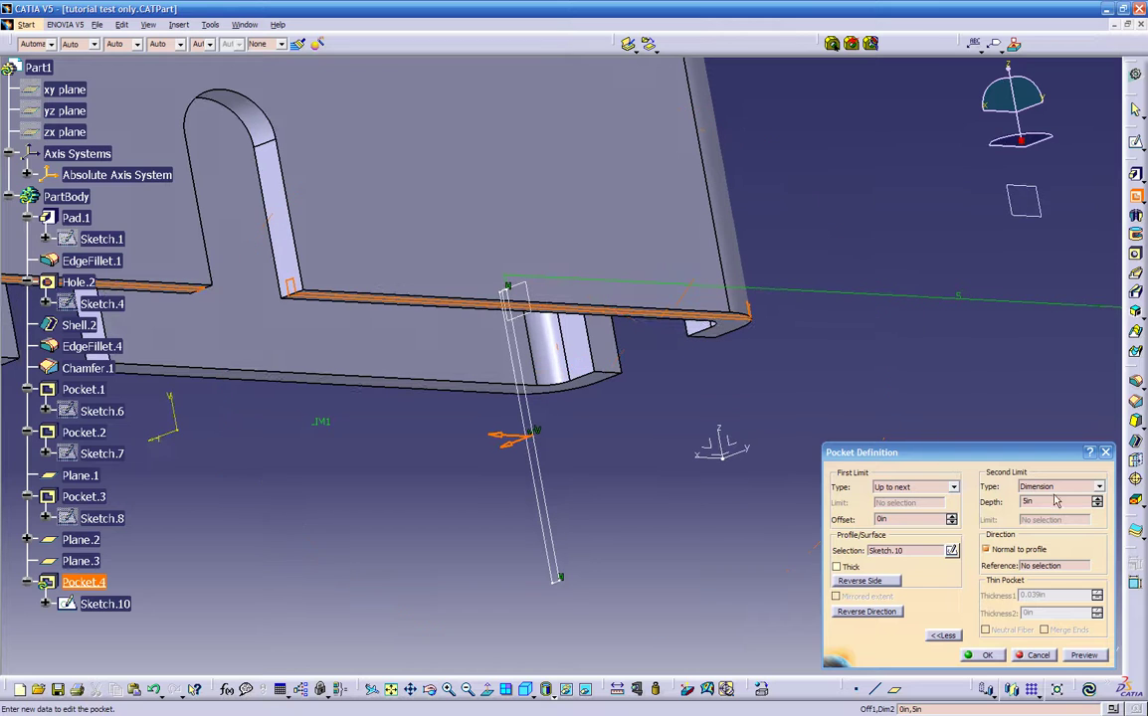
click(1057, 487)
click(1046, 505)
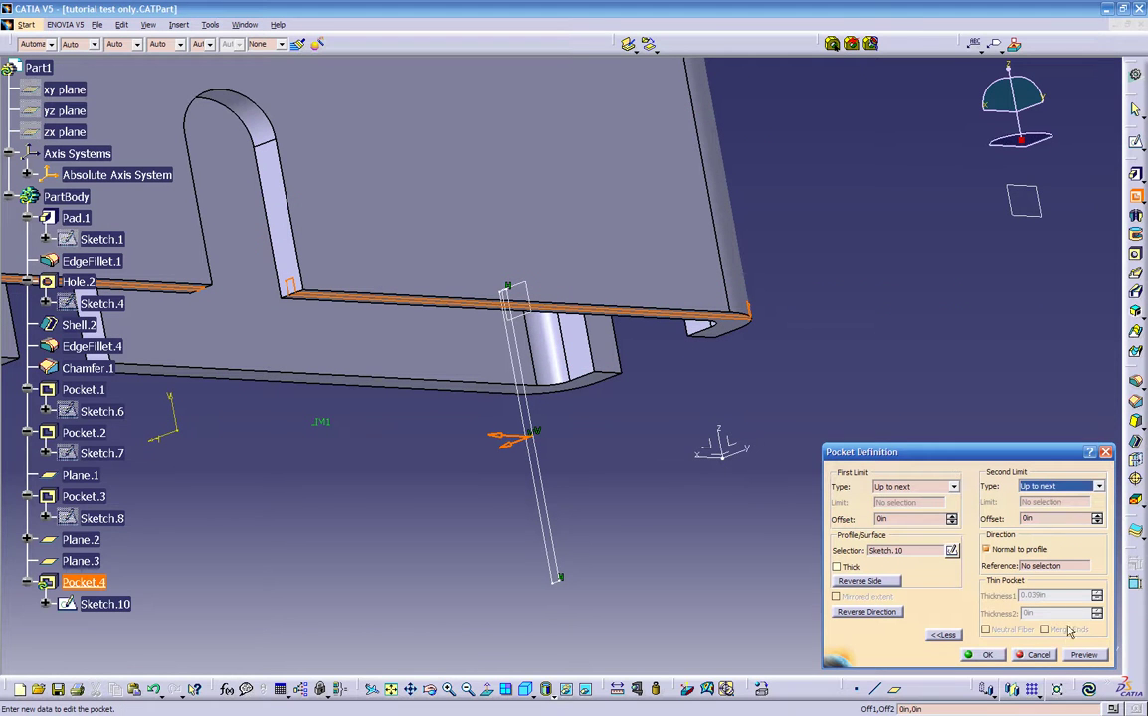
click(1078, 656)
click(986, 655)
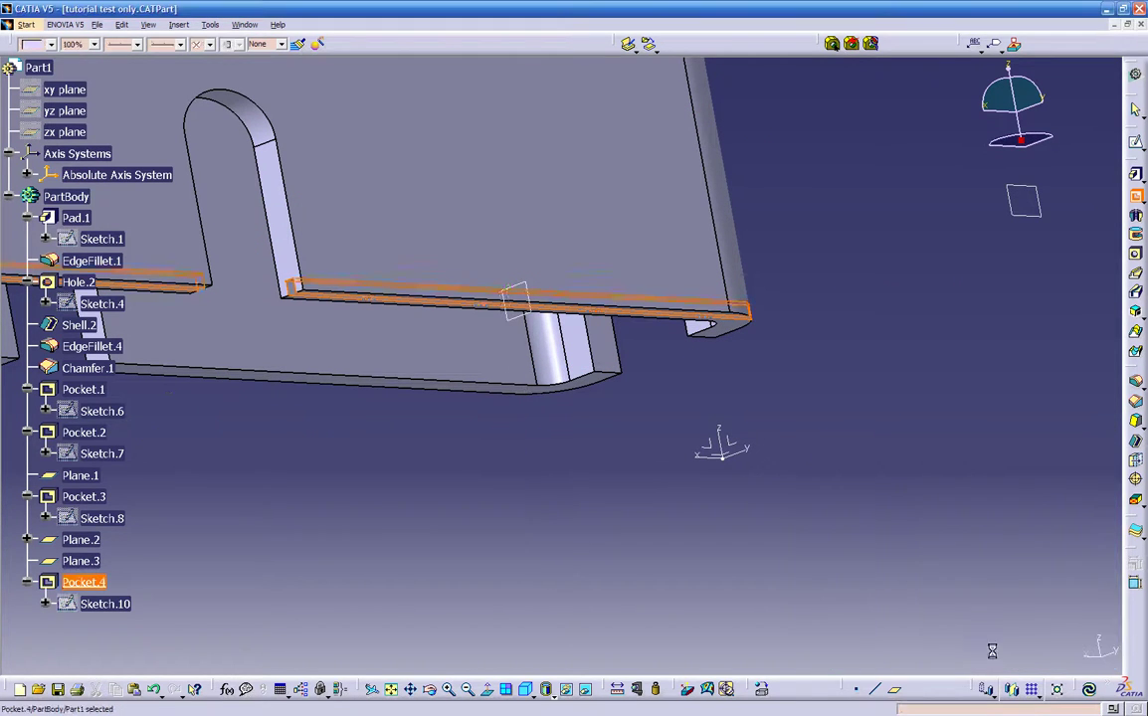
Inspect the groove, then start a new plane of the Equation type
middle_drag(651, 521, 806, 563)
click(438, 359)
click(607, 385)
click(896, 691)
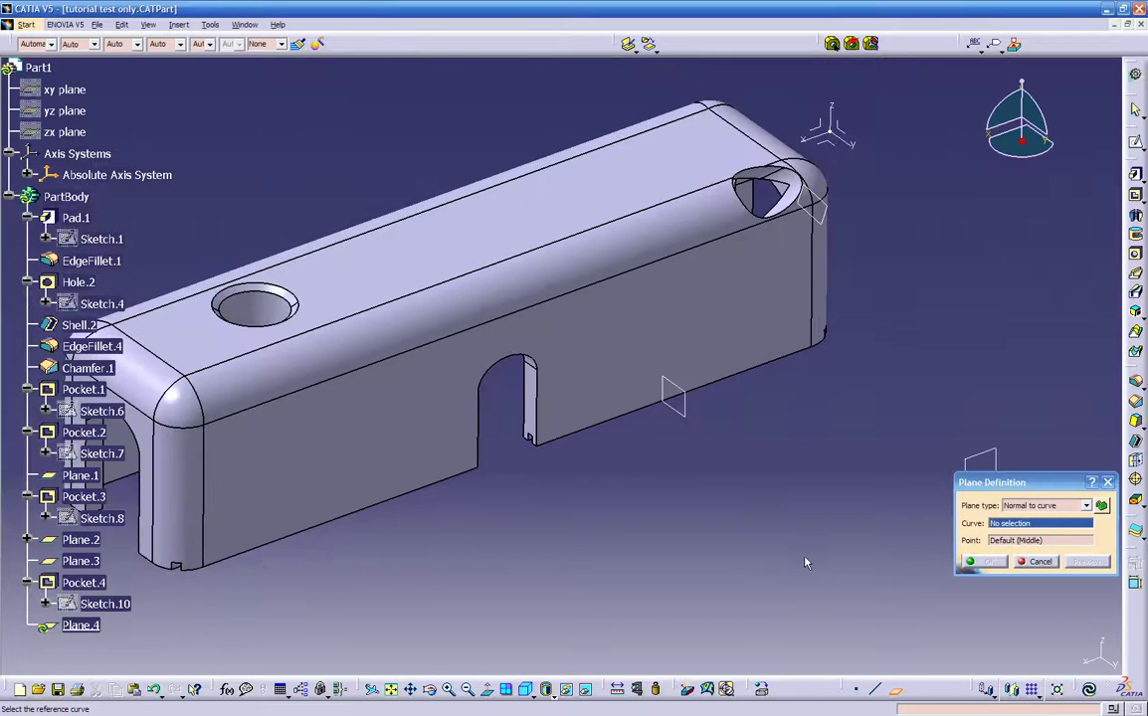
click(1025, 507)
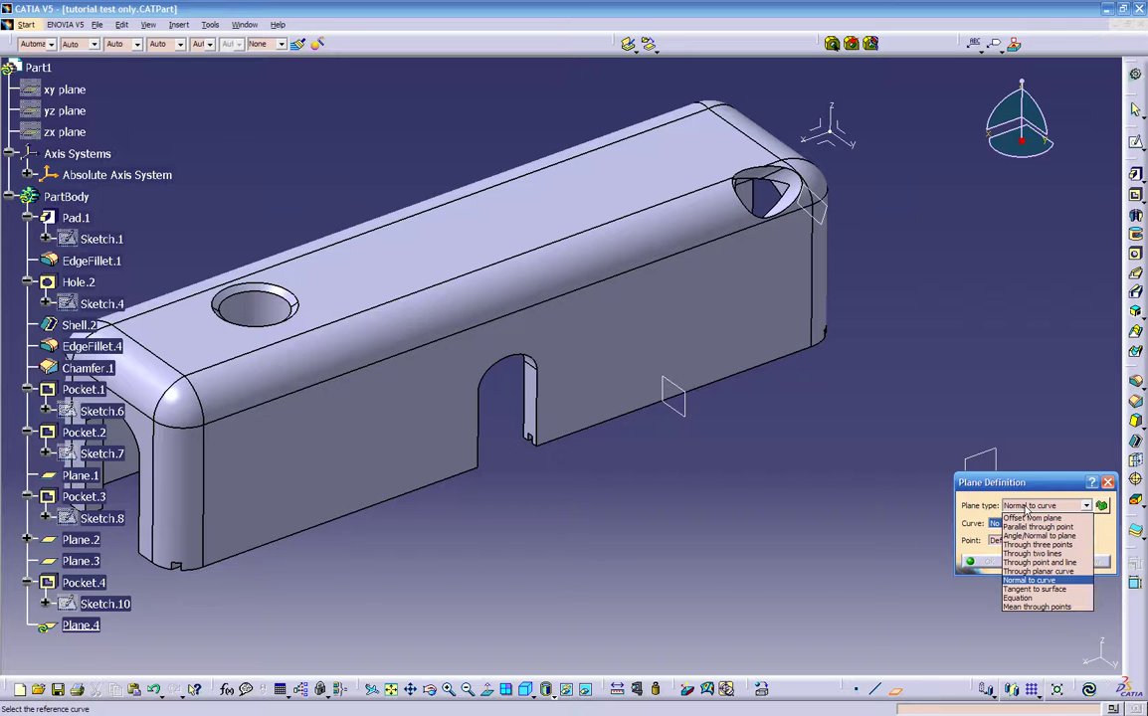
click(1019, 598)
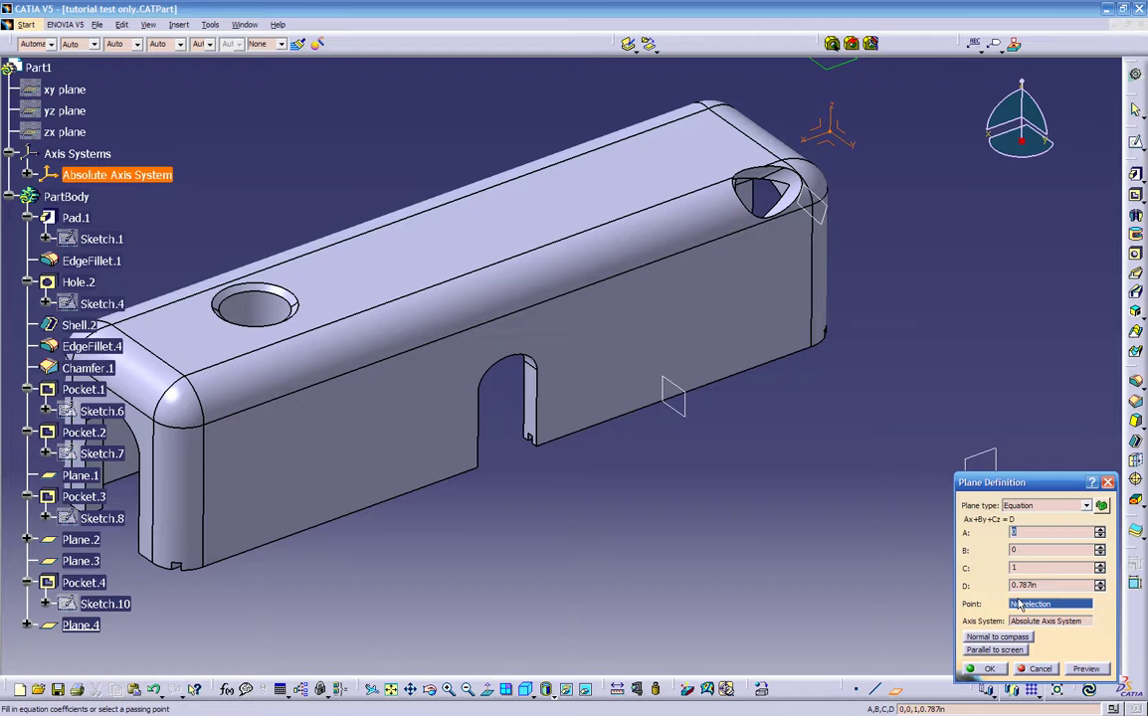
Pass the plane through Pocket.4's corner vertex, set it parallel to screen, and create Plane.4
middle_drag(518, 514, 537, 438)
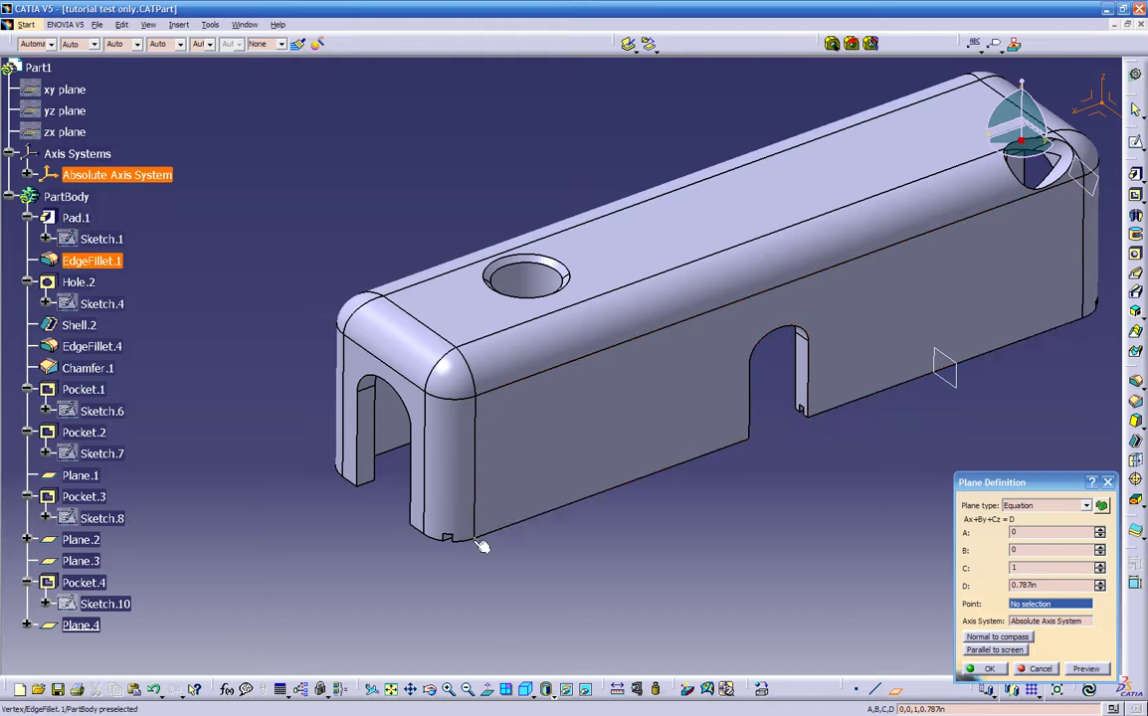
middle_drag(482, 544, 619, 498)
click(680, 436)
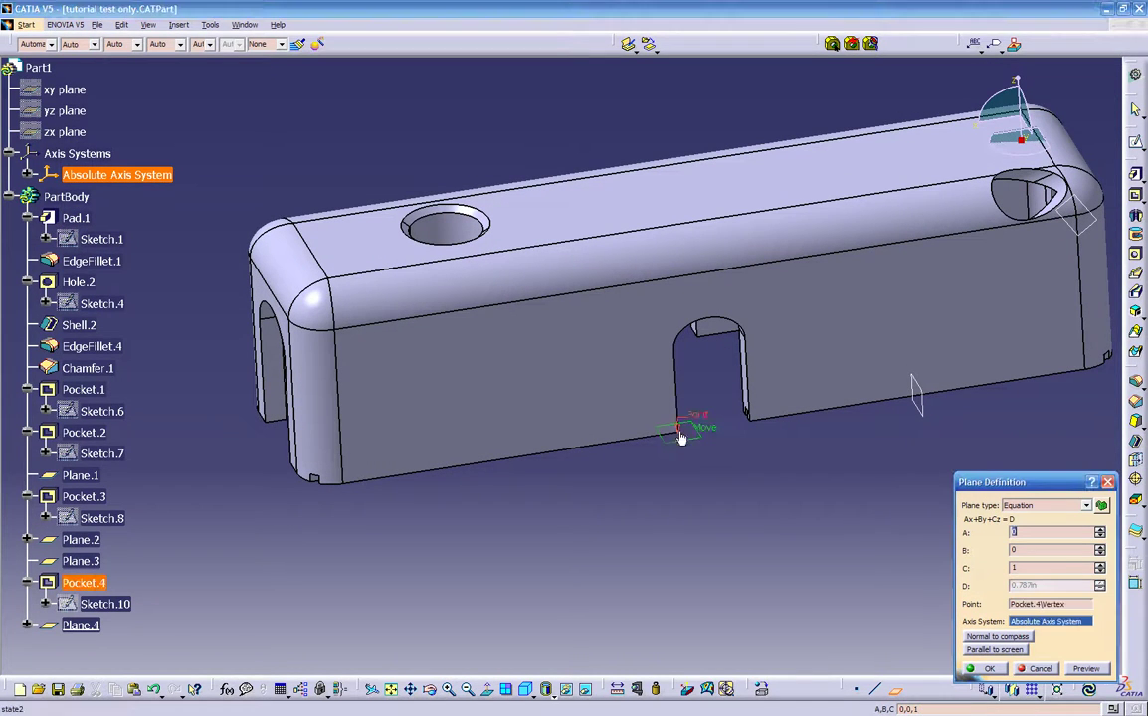
middle_drag(684, 484, 719, 454)
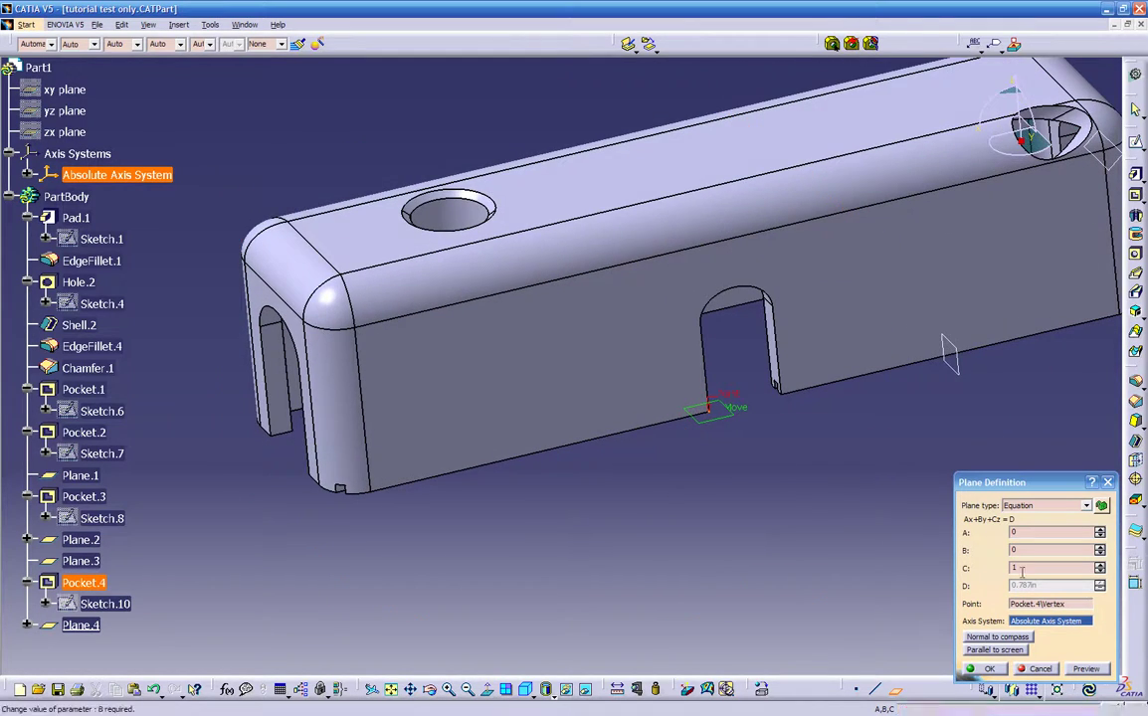
click(1026, 508)
click(1026, 508)
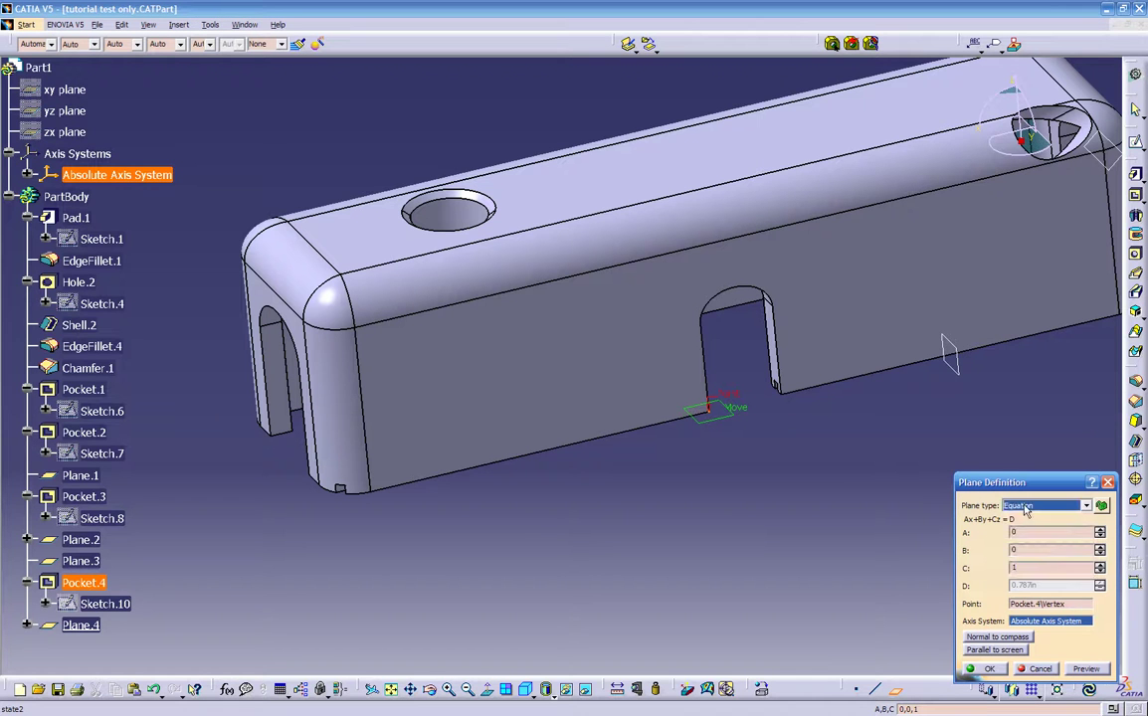
click(981, 652)
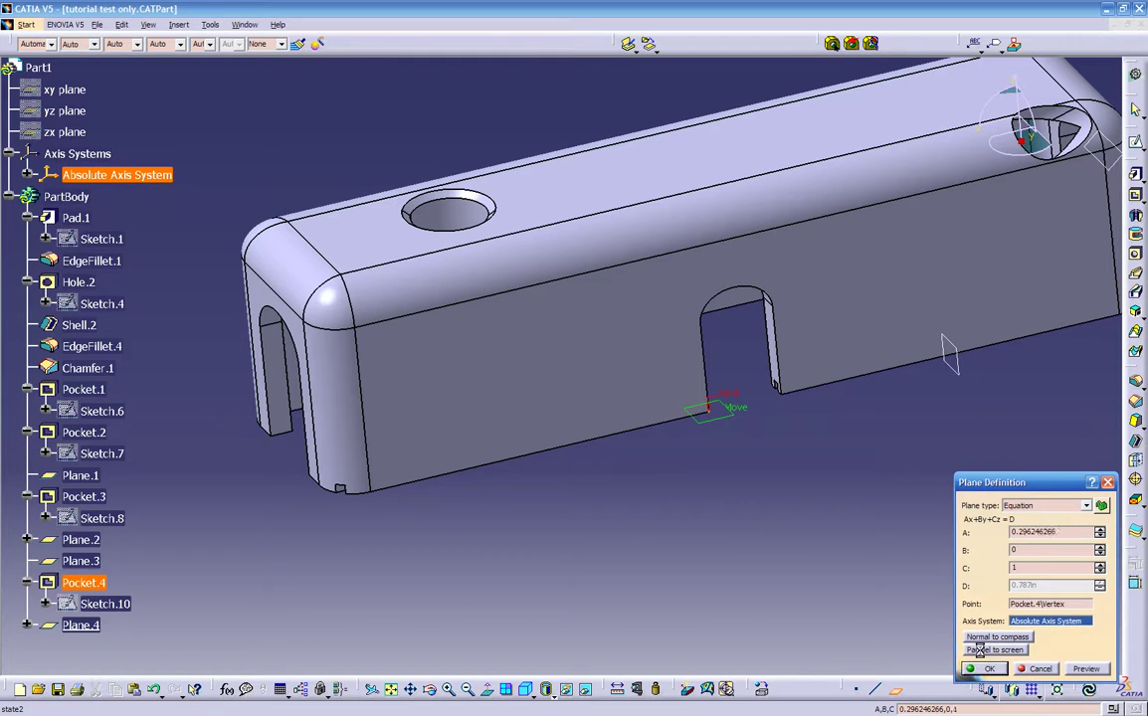
middle_drag(687, 430, 701, 543)
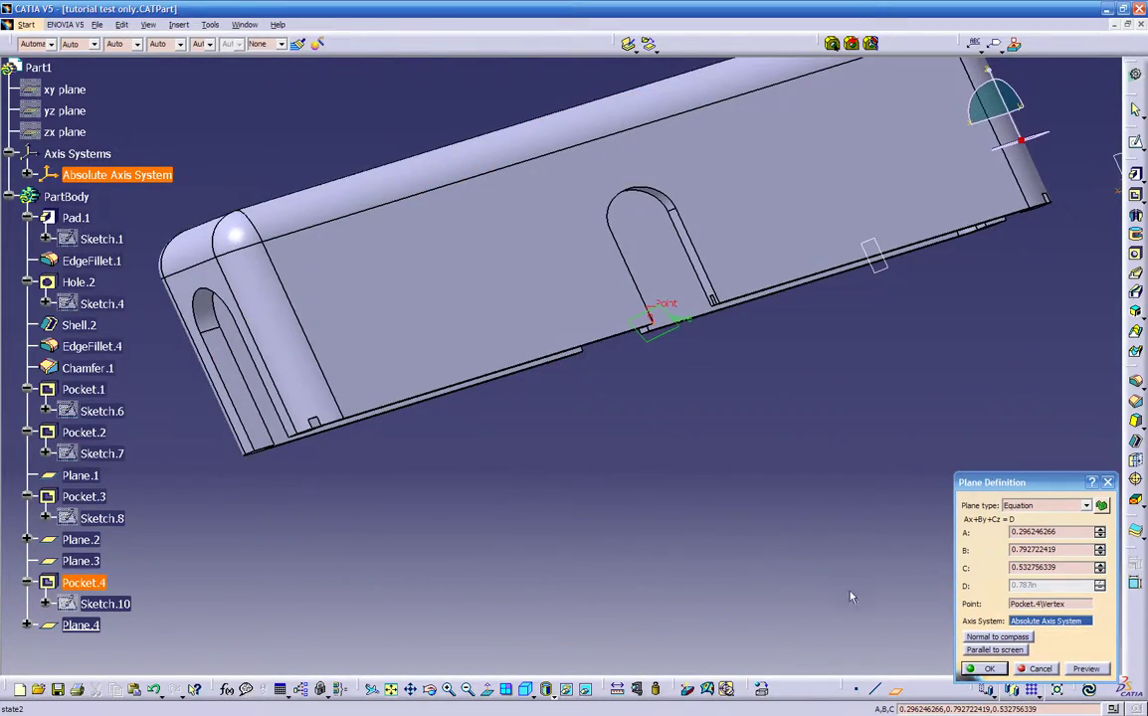
click(982, 670)
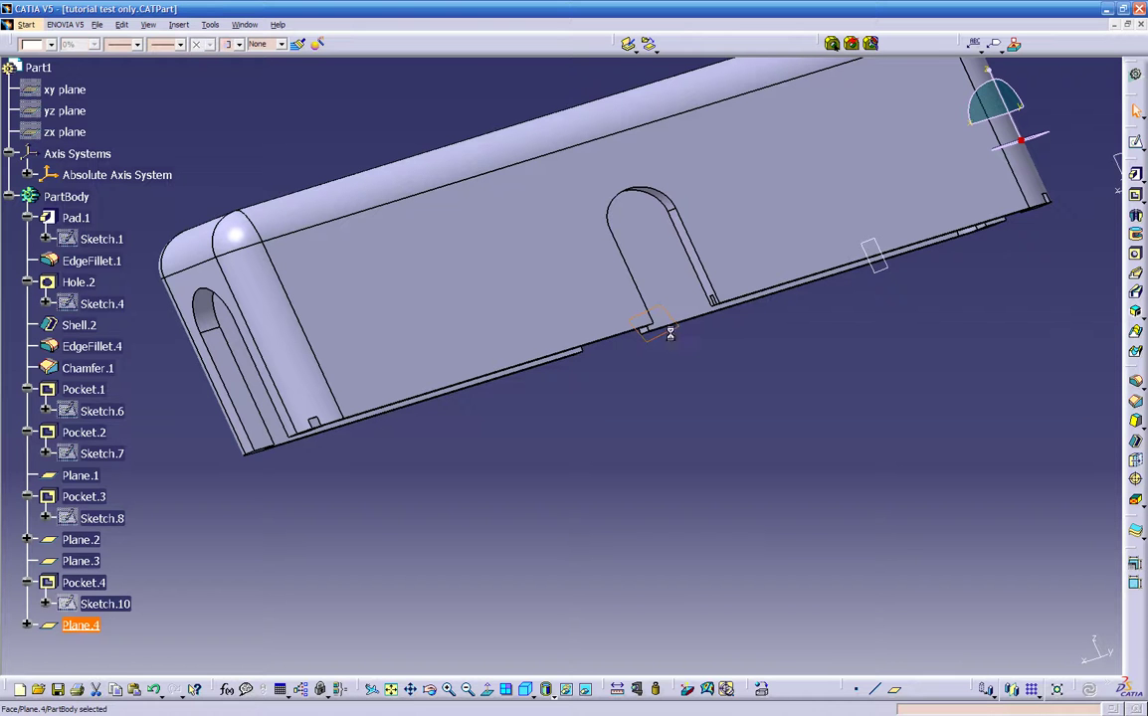
View Plane.4 normally and draw a small rectangle in Sketch.11 on the long side wall
click(491, 698)
middle_drag(615, 628, 809, 390)
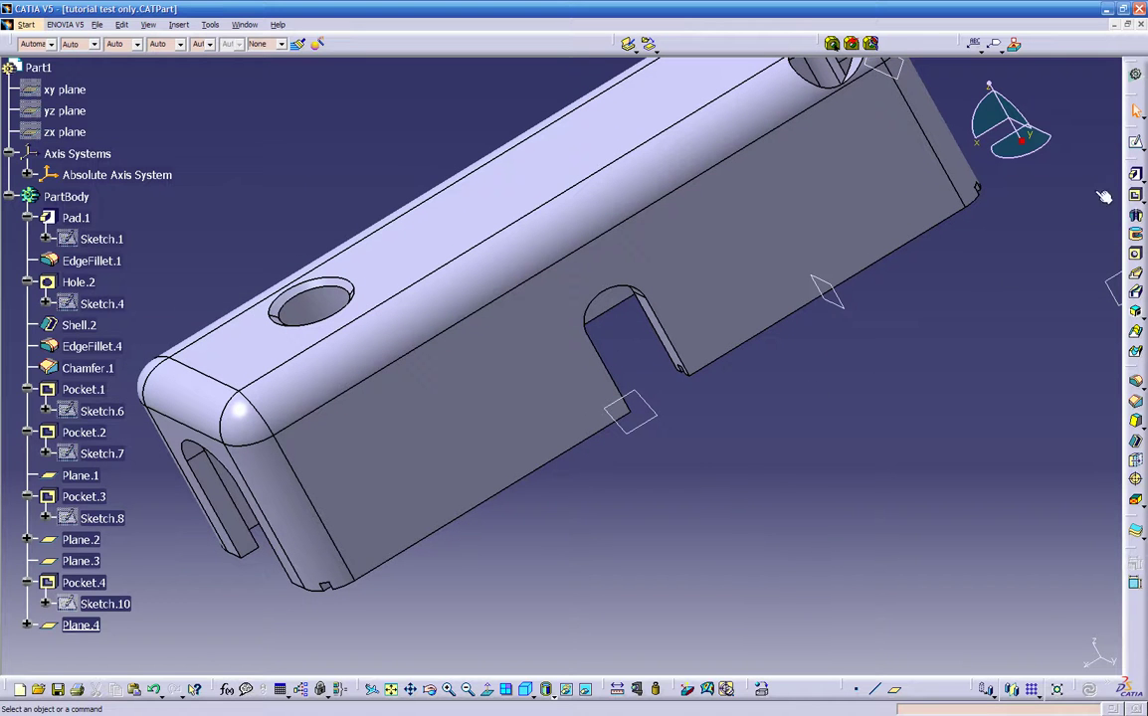
click(1135, 145)
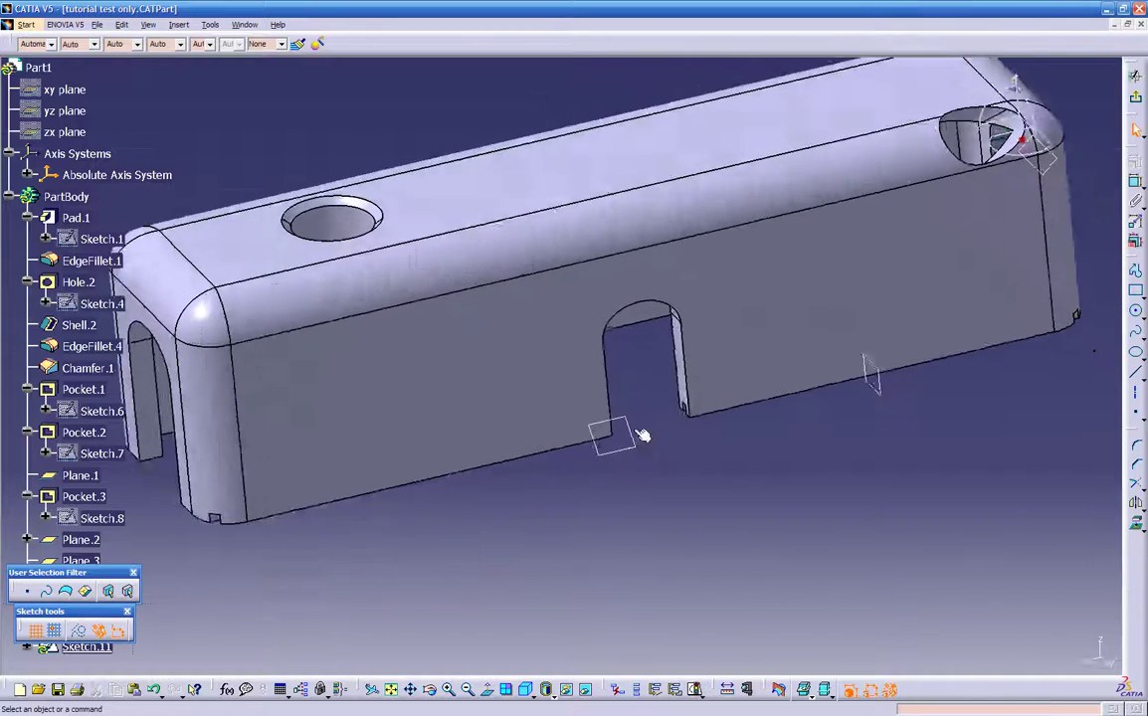
click(1138, 292)
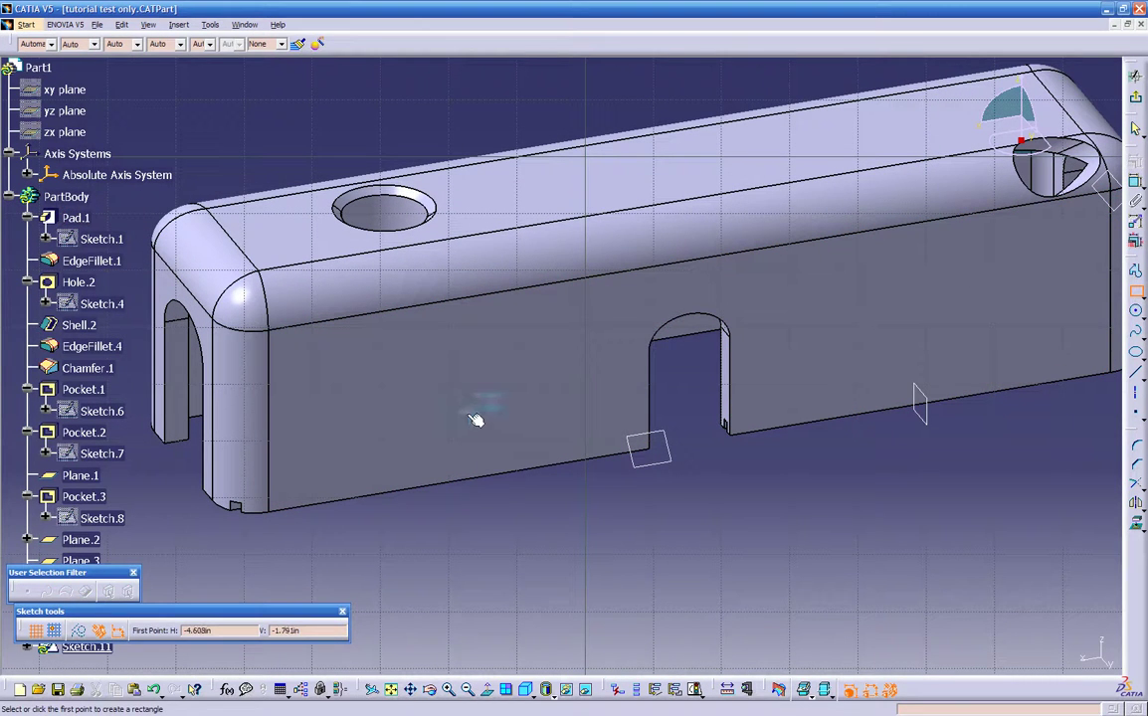
click(417, 410)
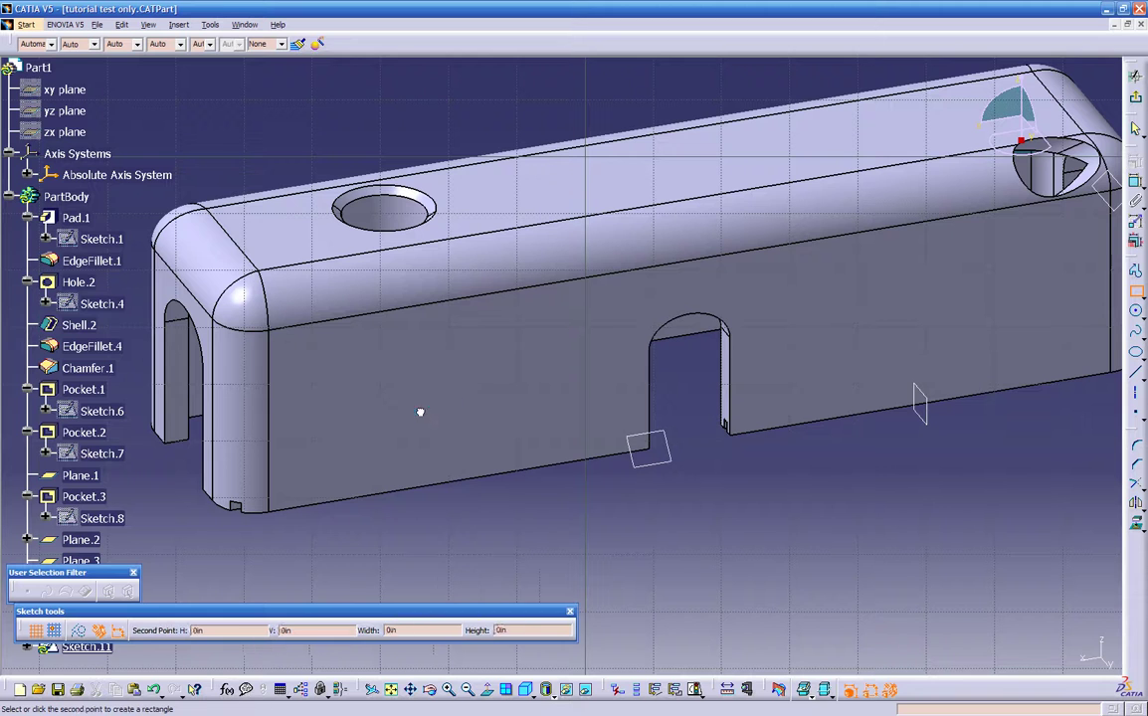
click(518, 438)
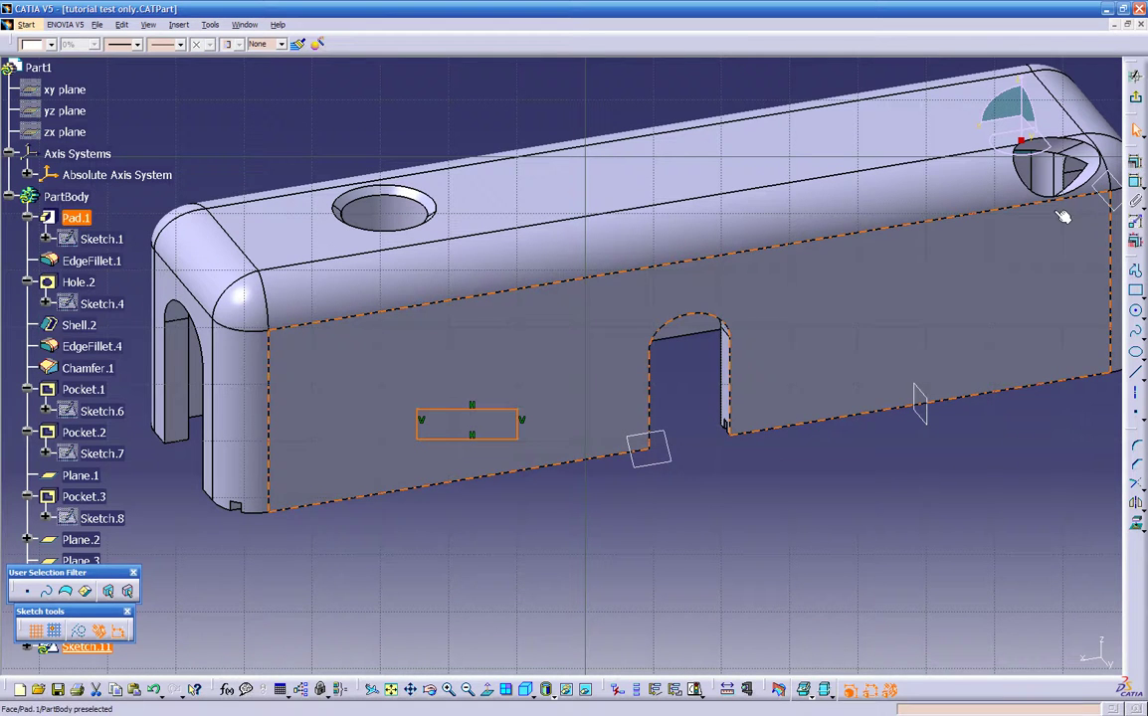
click(1136, 101)
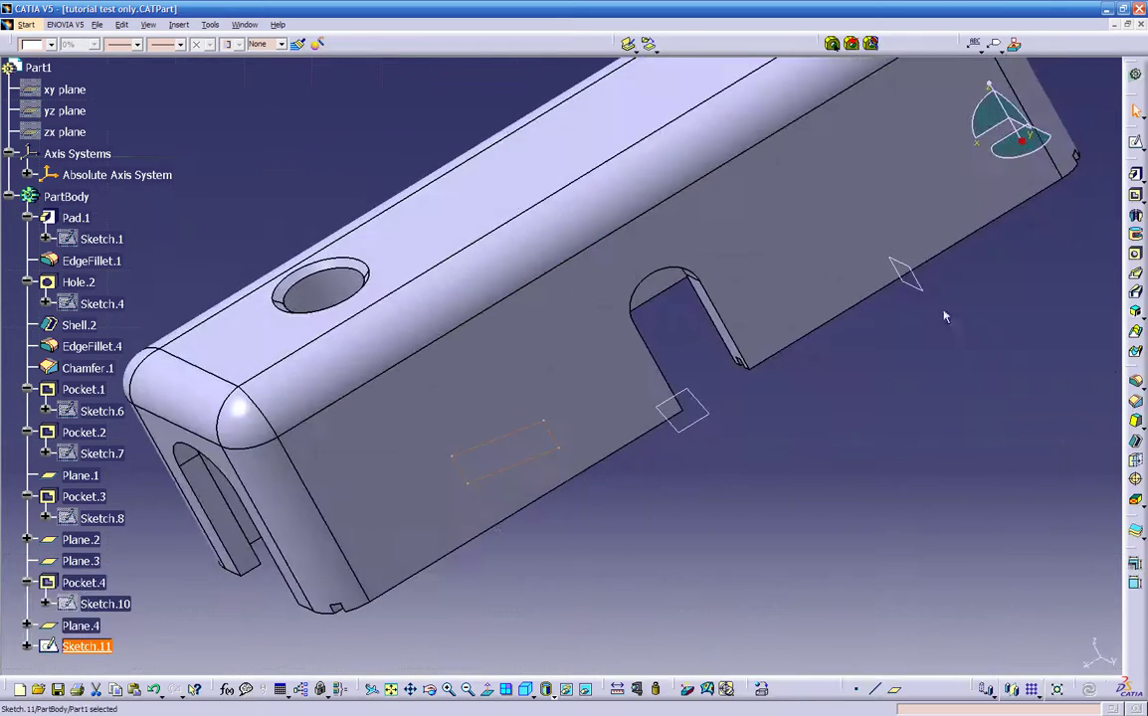
Cut the Sketch.11 rectangle Up to next as Pocket.5, opening a window through the side wall
mouse_move(697, 378)
middle_down()
mouse_move(631, 332)
mouse_move(542, 393)
middle_up()
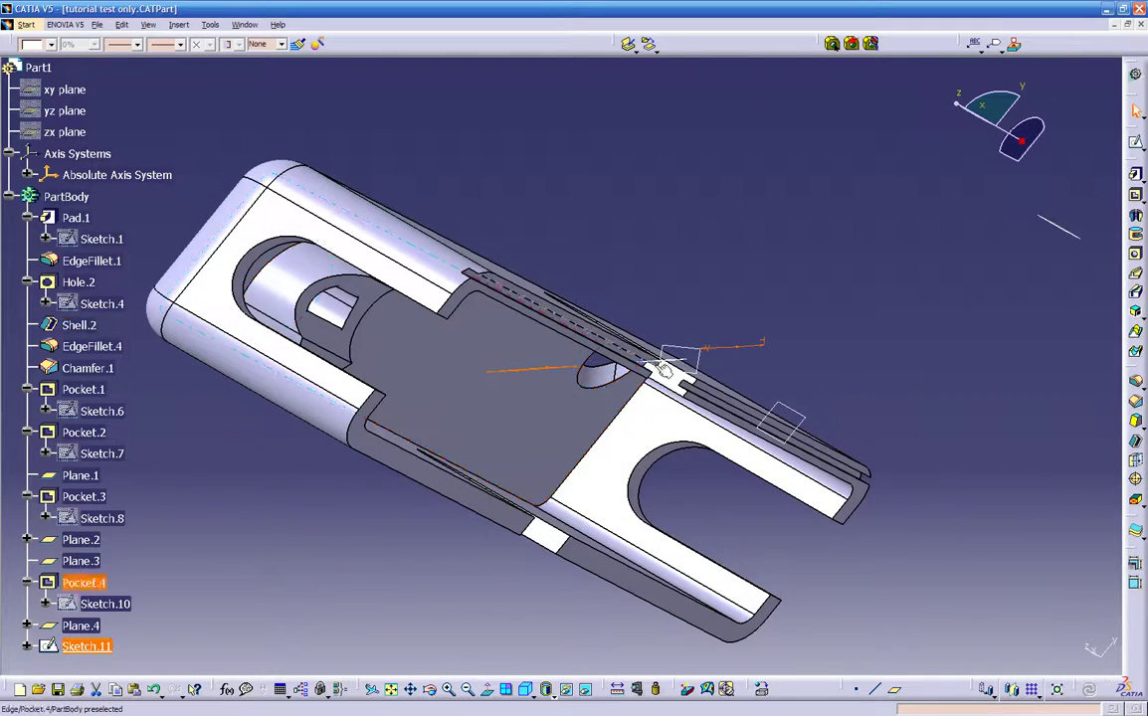
middle_drag(554, 375, 921, 257)
click(1135, 195)
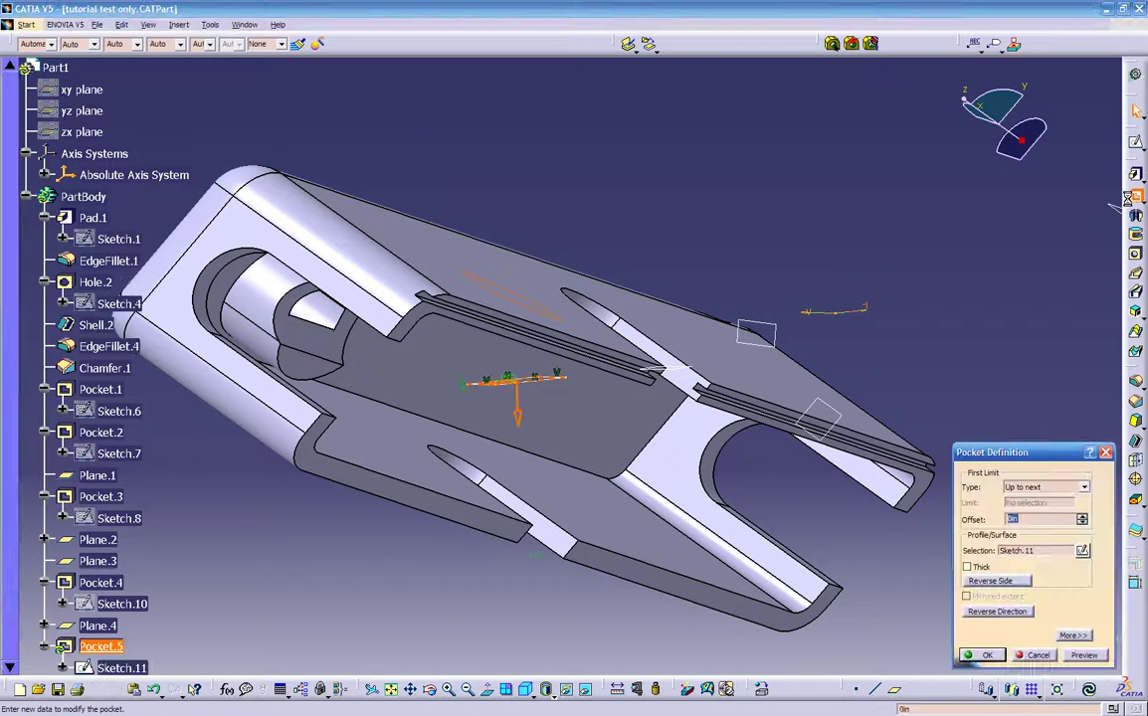
click(1081, 655)
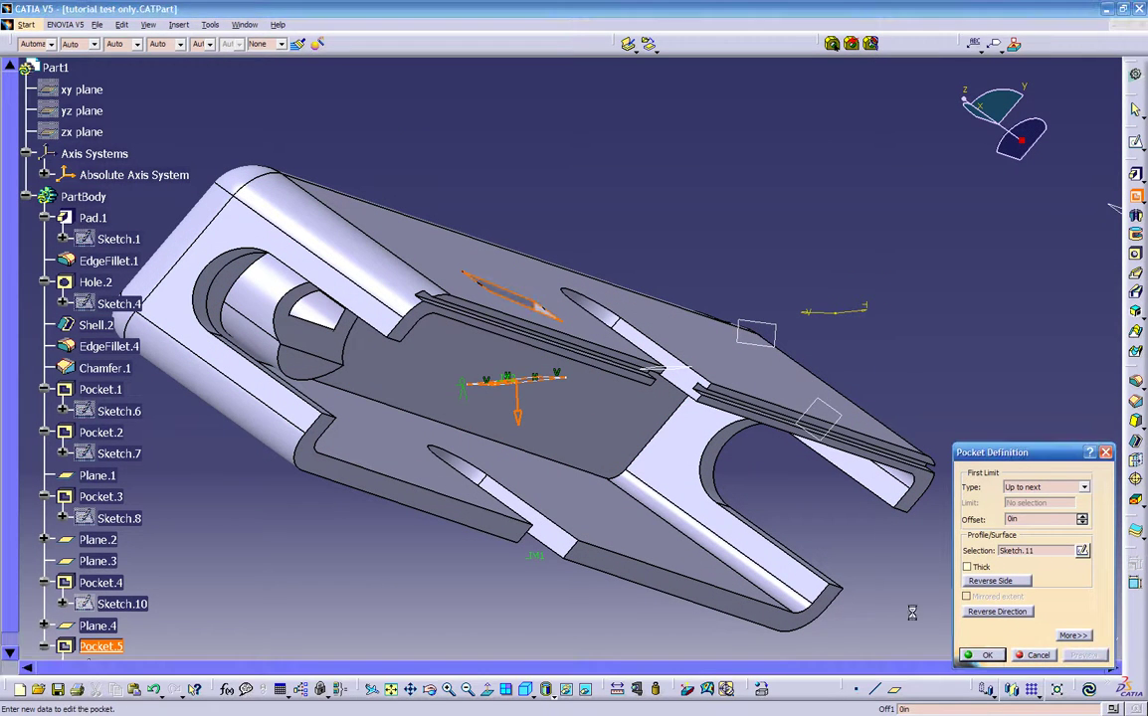
middle_drag(717, 445, 669, 502)
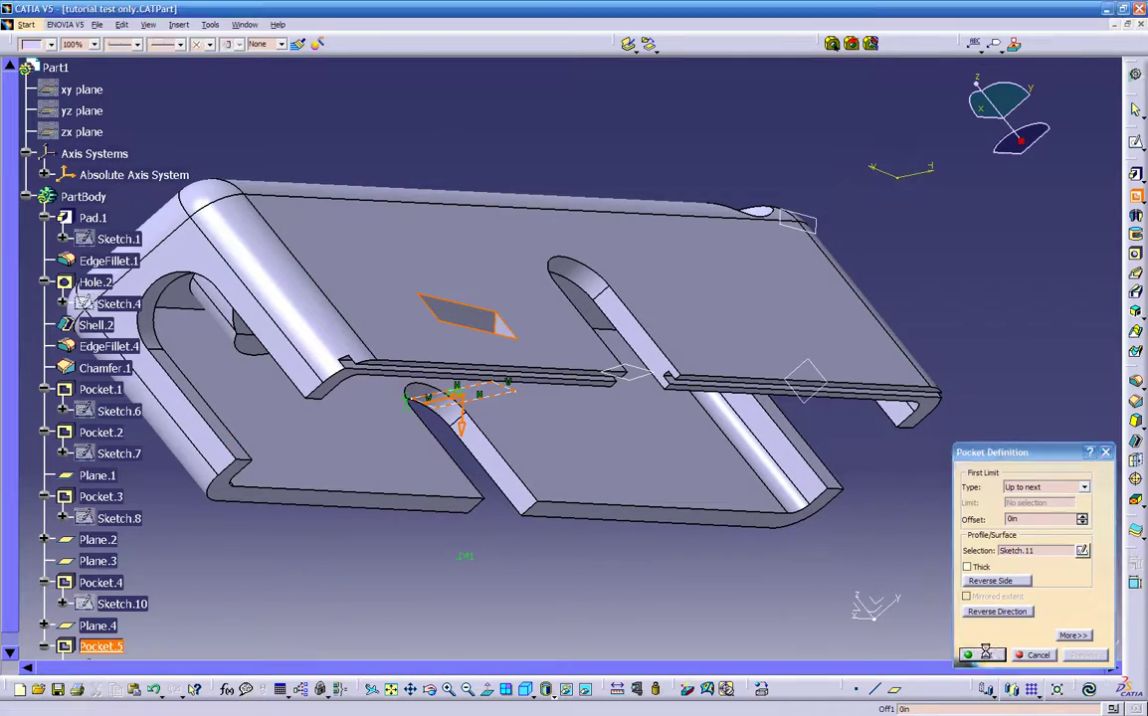
click(989, 655)
middle_drag(756, 557, 637, 309)
middle_drag(677, 259, 566, 510)
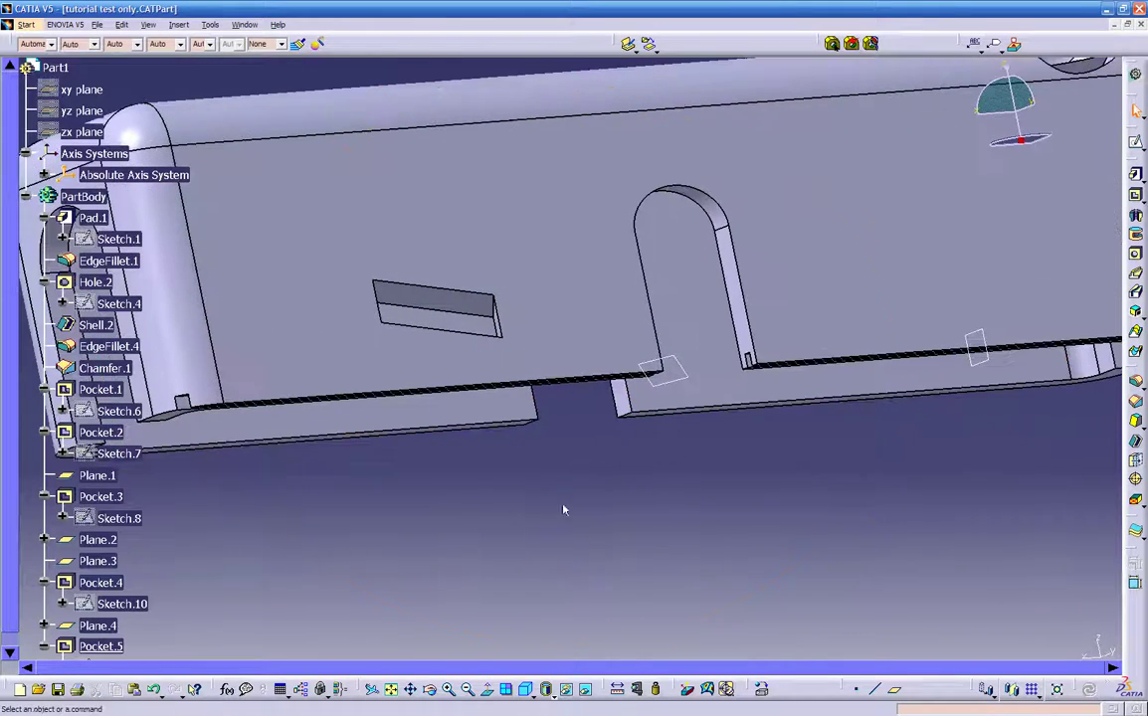
Make Plane.4 parallel to a new view angle so Pocket.5 cuts the wall differently
double_click(662, 381)
middle_drag(643, 428, 725, 538)
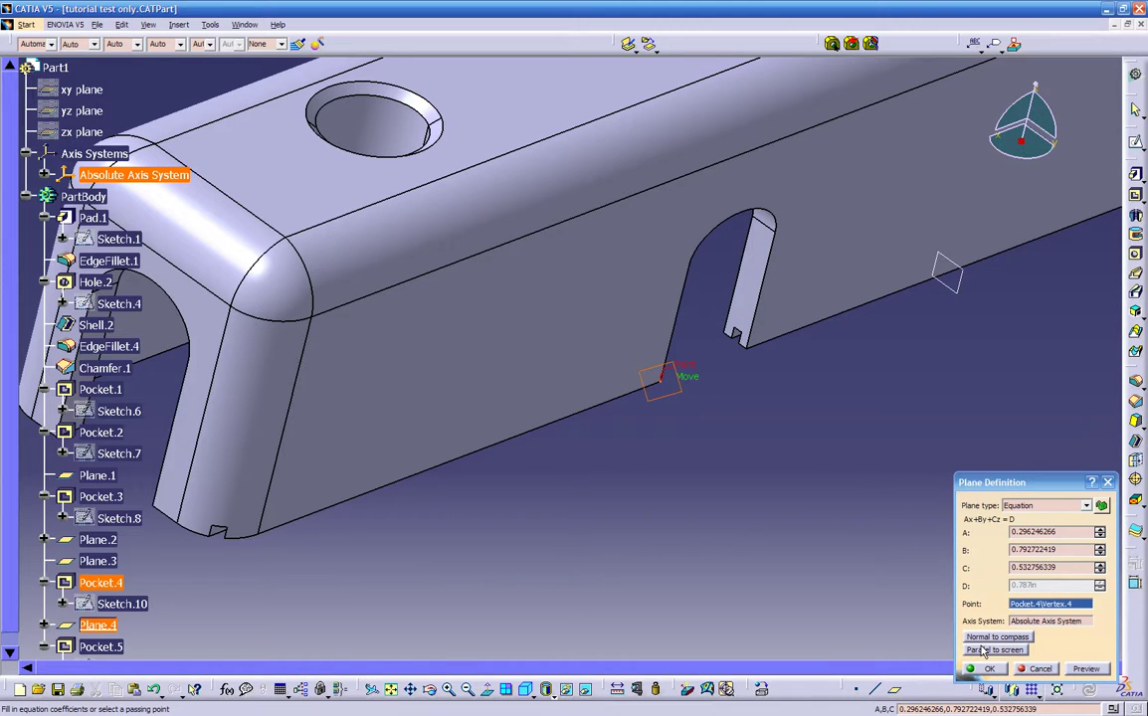
click(993, 650)
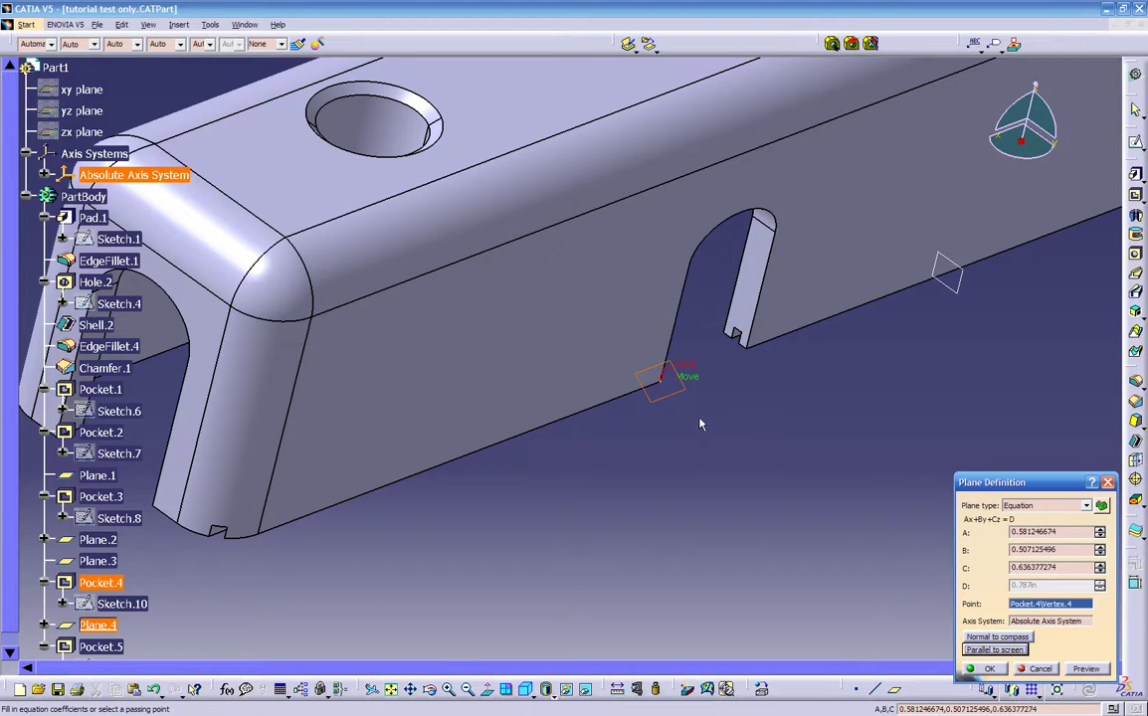
click(989, 669)
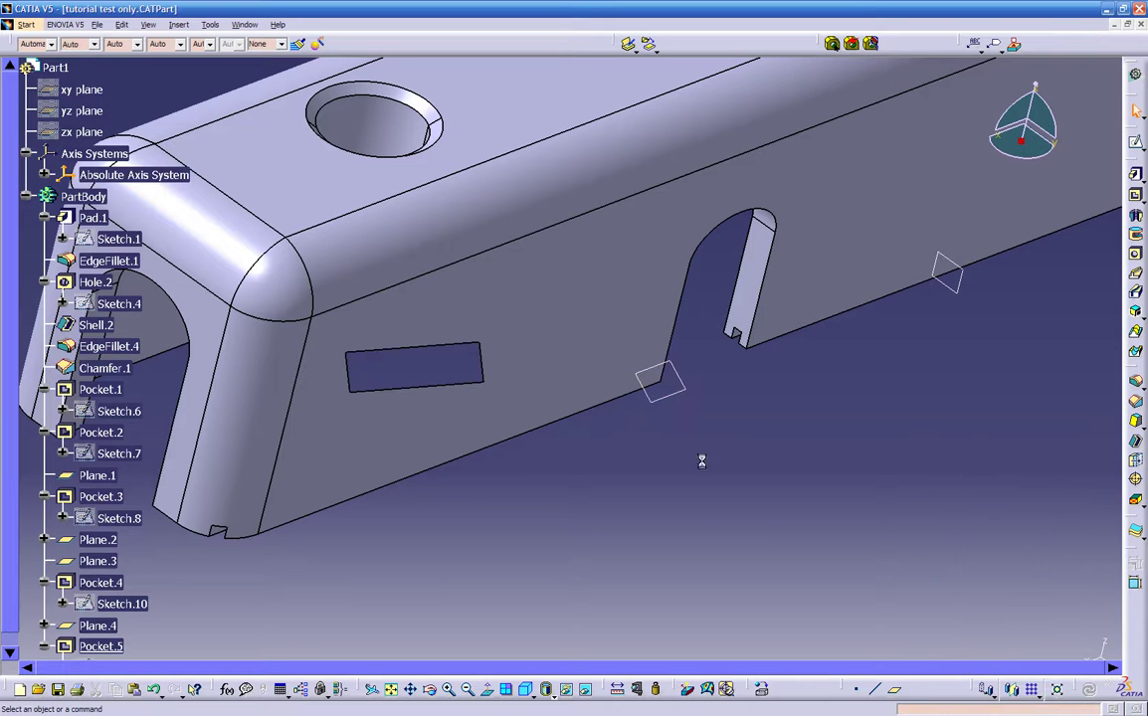
middle_drag(644, 463, 637, 477)
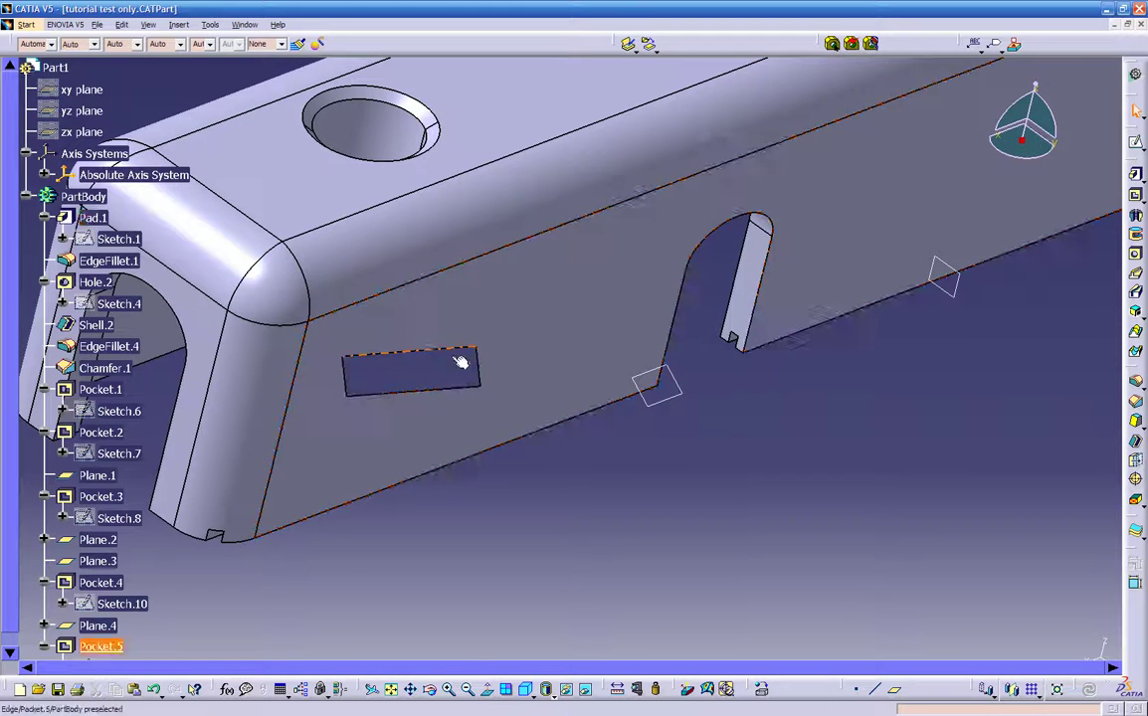
middle_drag(676, 348, 722, 458)
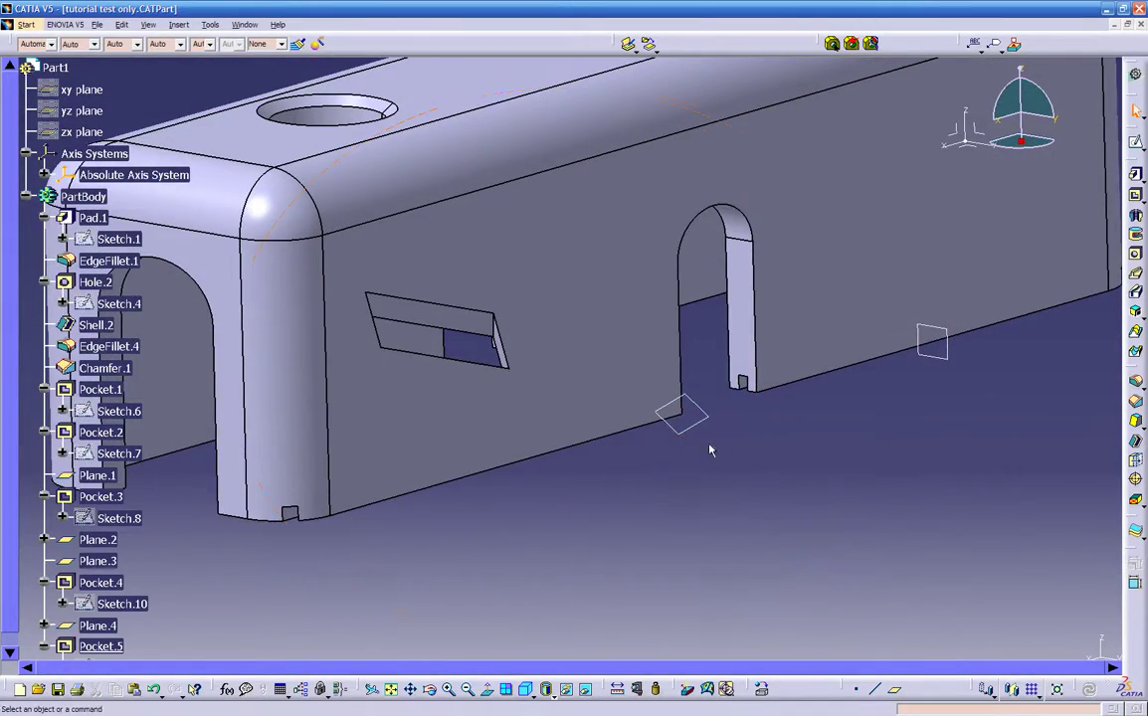
ctrl+middle_drag(834, 459, 764, 495)
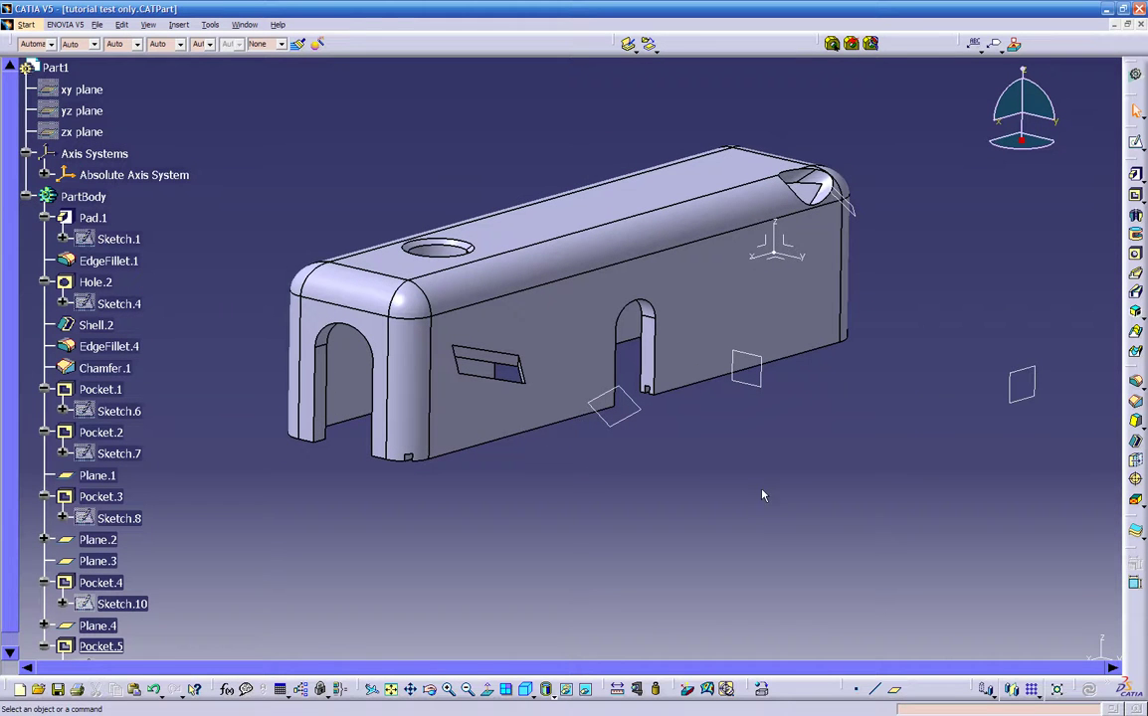
Begin a new plane, look over its type list, then cancel it
click(895, 689)
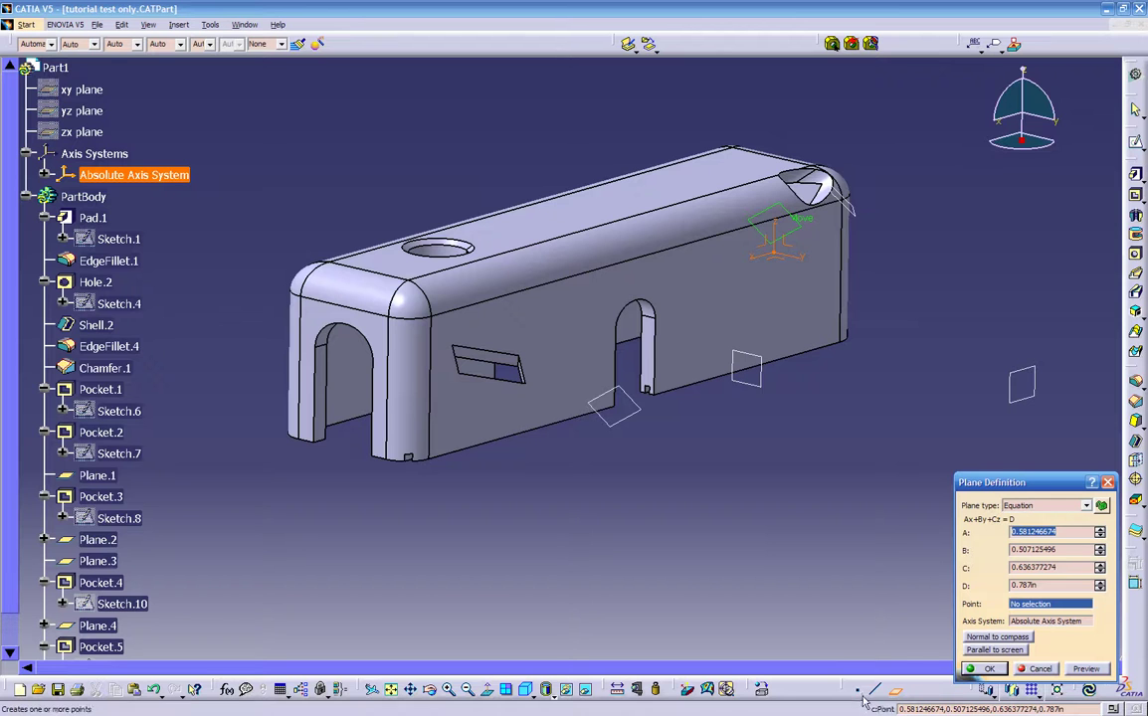
click(1035, 506)
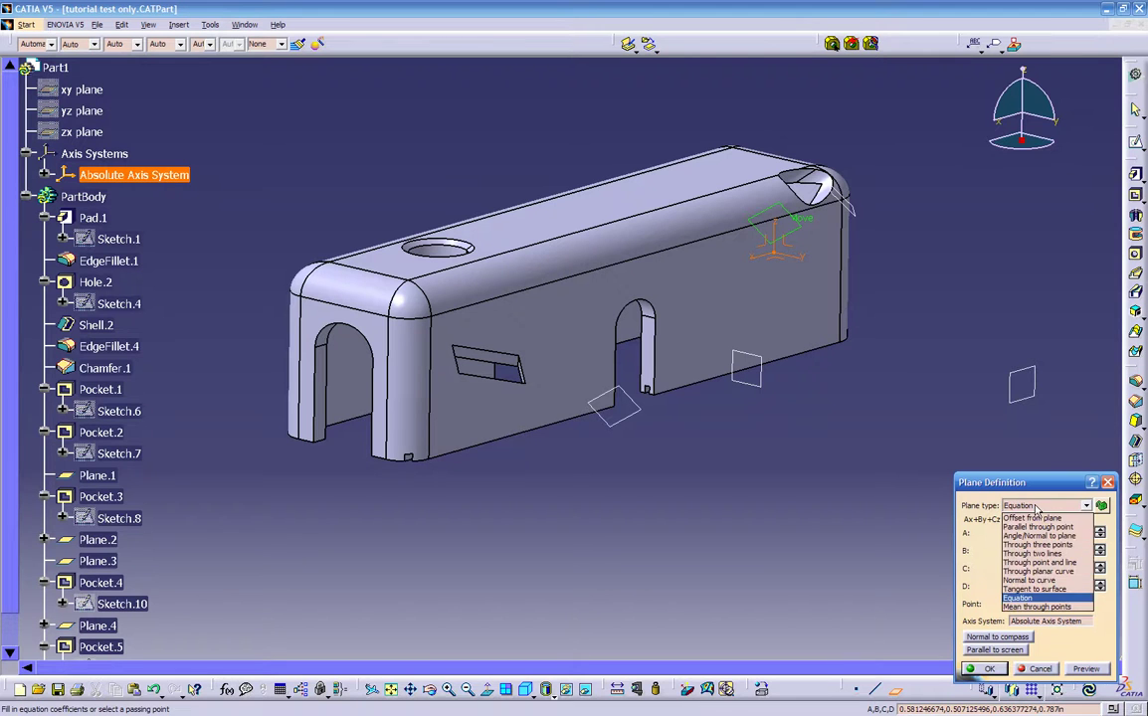
key(Escape)
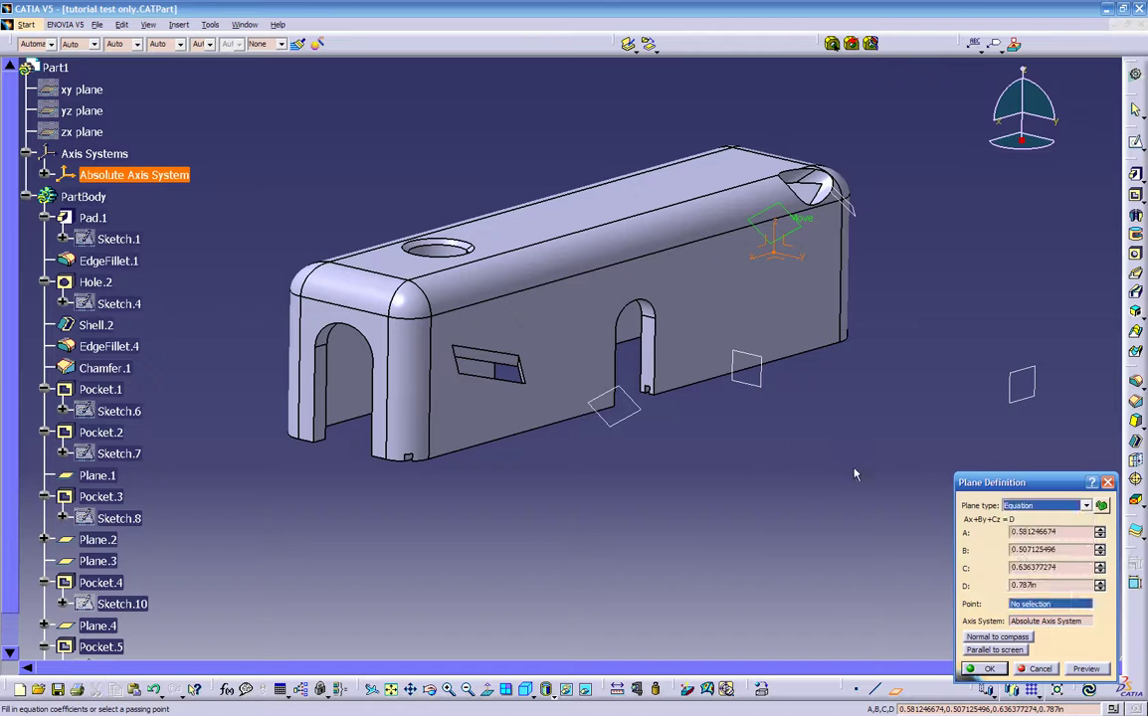
click(1035, 669)
From a rotated viewpoint, begin another reference plane and show its plane type list
middle_drag(872, 483, 637, 468)
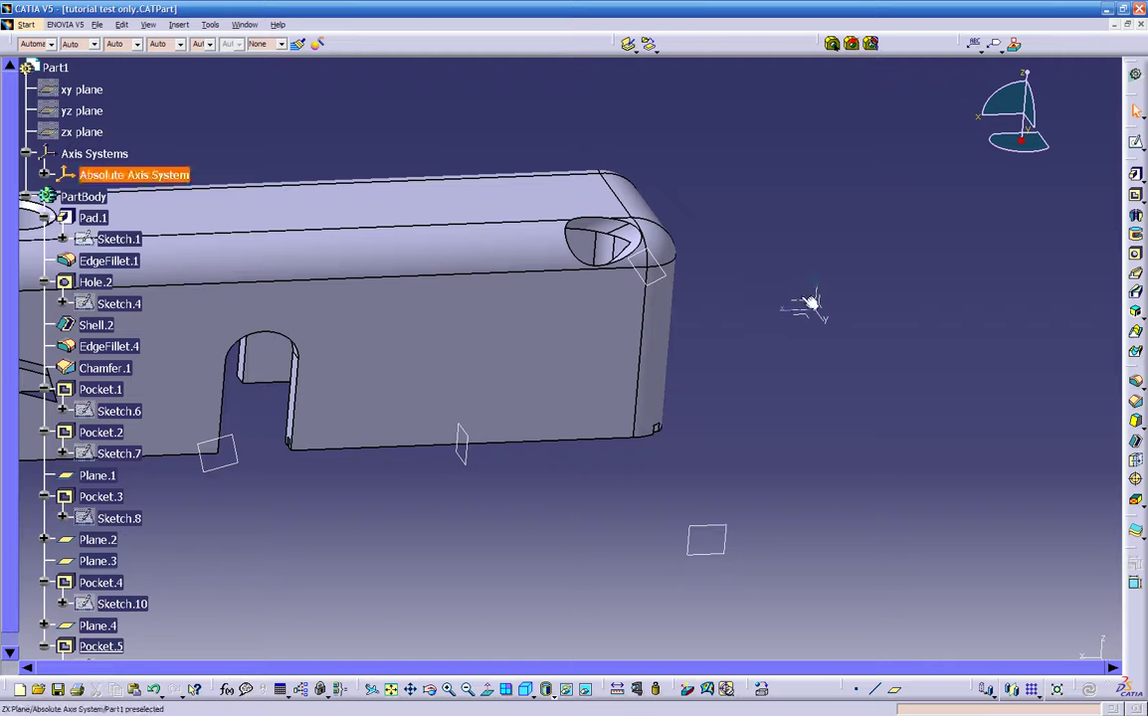
middle_drag(607, 472, 739, 475)
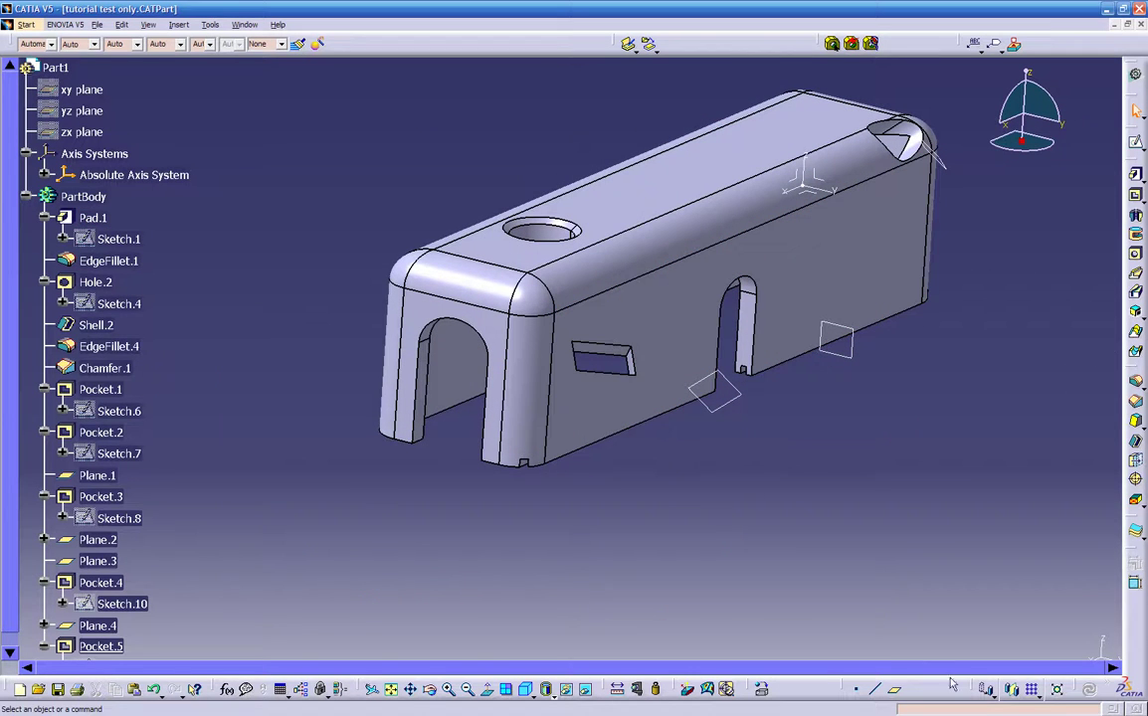
click(894, 689)
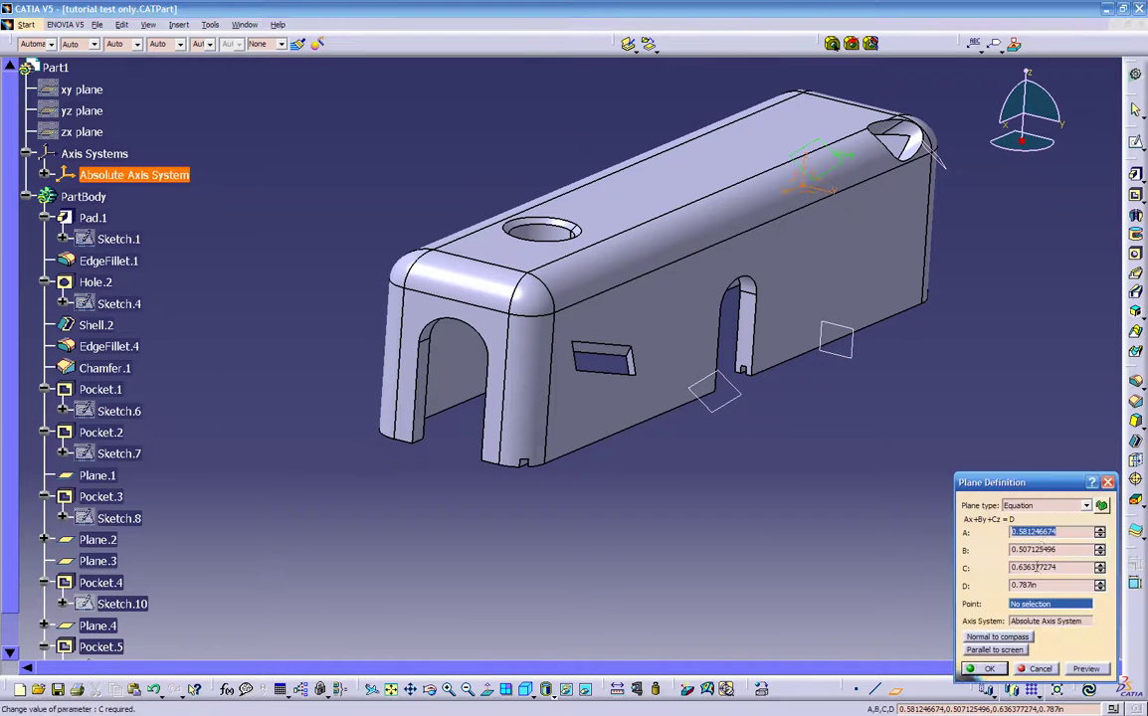
click(1045, 505)
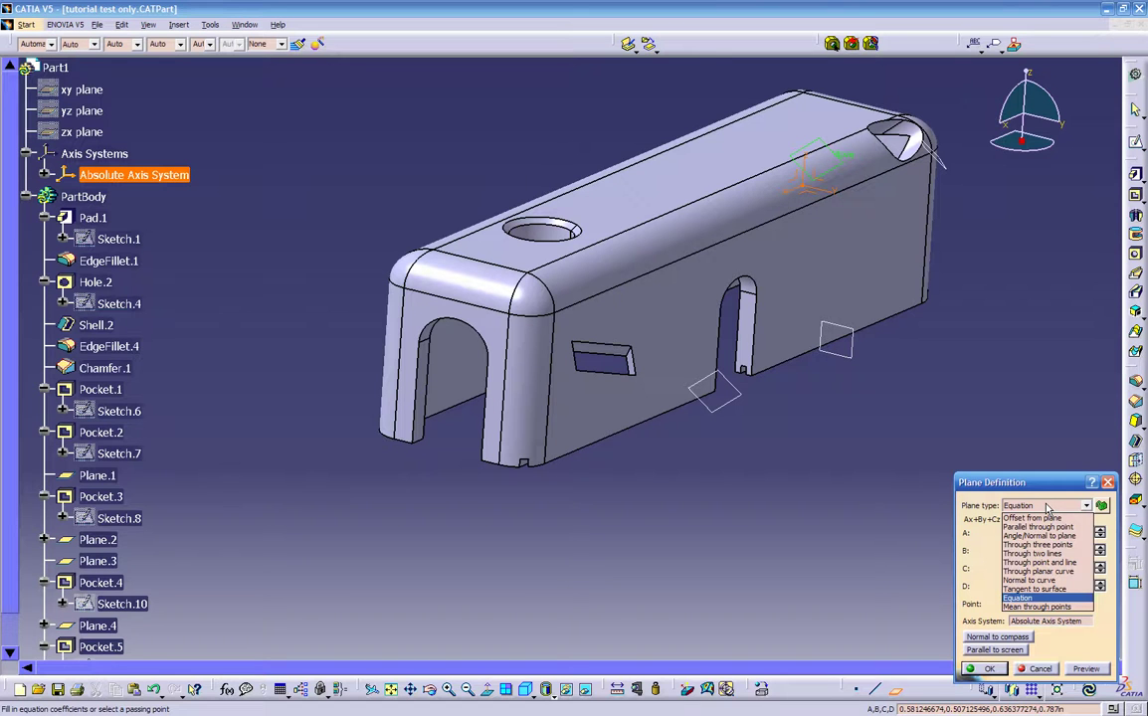
Create a plane tangent to the front arch face at its corner vertex
click(1022, 591)
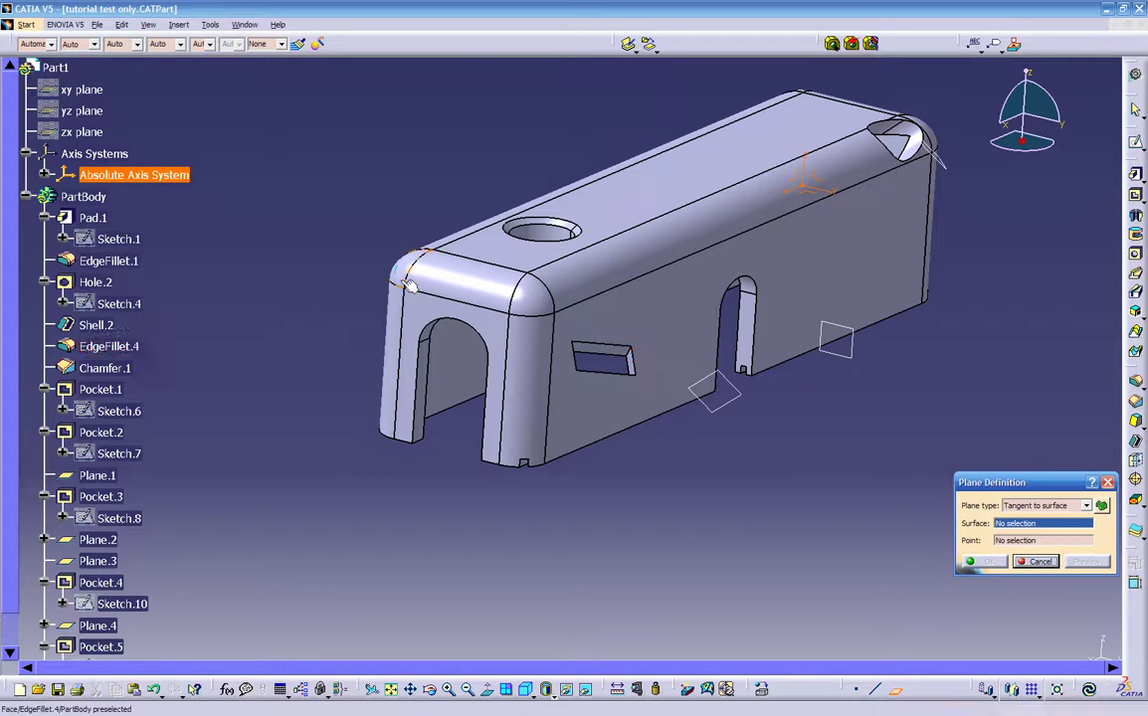
middle_drag(540, 533, 572, 327)
click(570, 324)
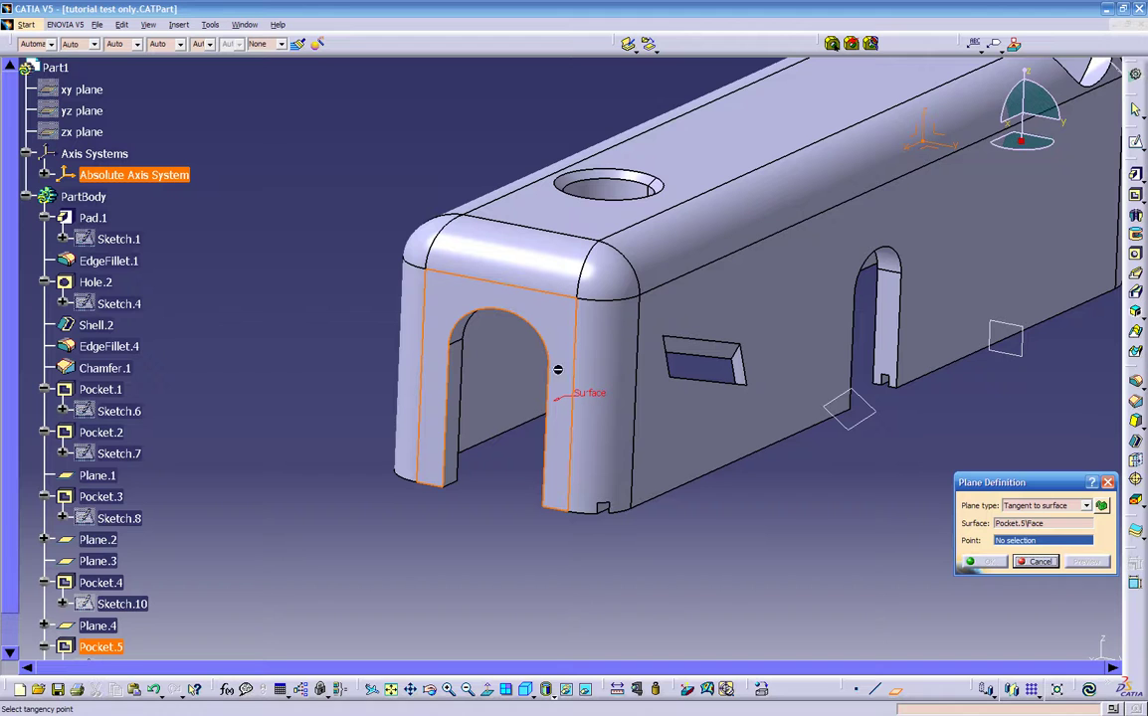
click(578, 301)
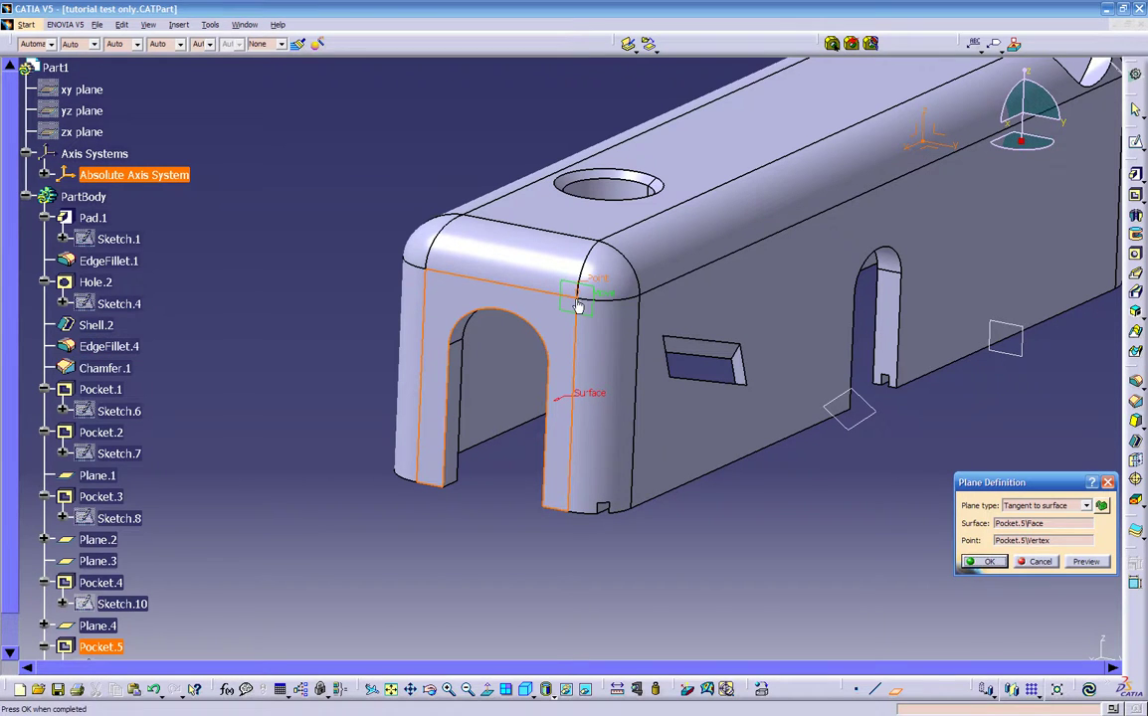
middle_drag(608, 397, 597, 479)
click(980, 562)
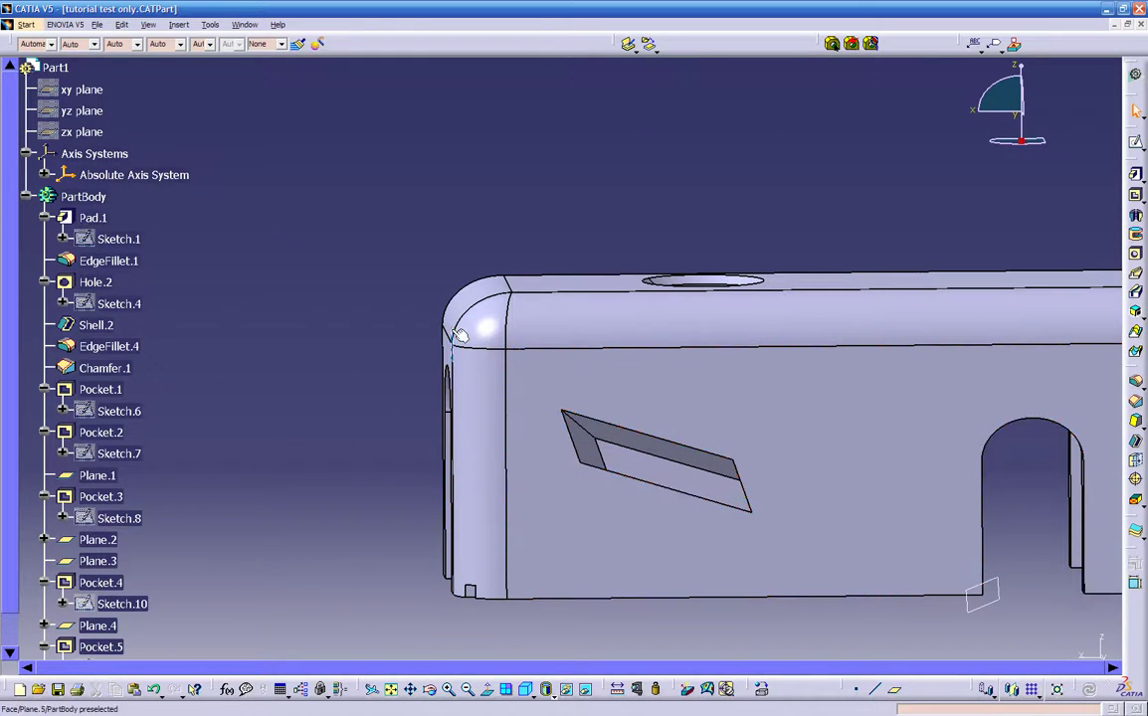
Start a new sketch on the part's side face
middle_drag(507, 414, 553, 361)
click(641, 405)
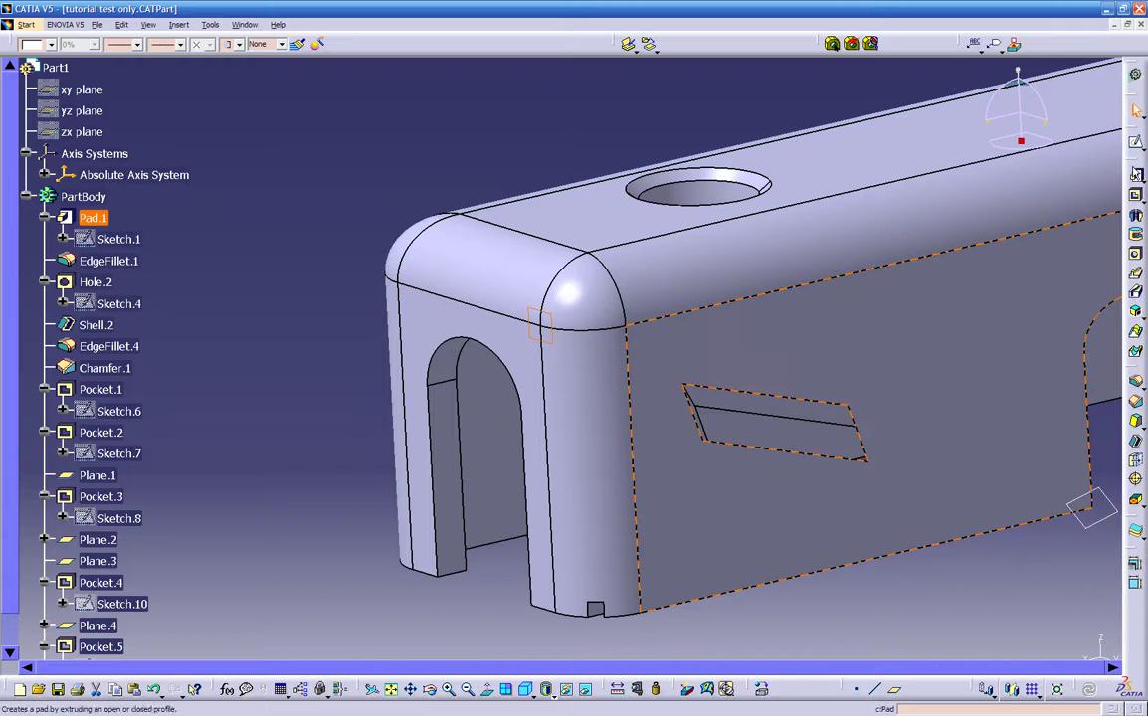
click(1138, 146)
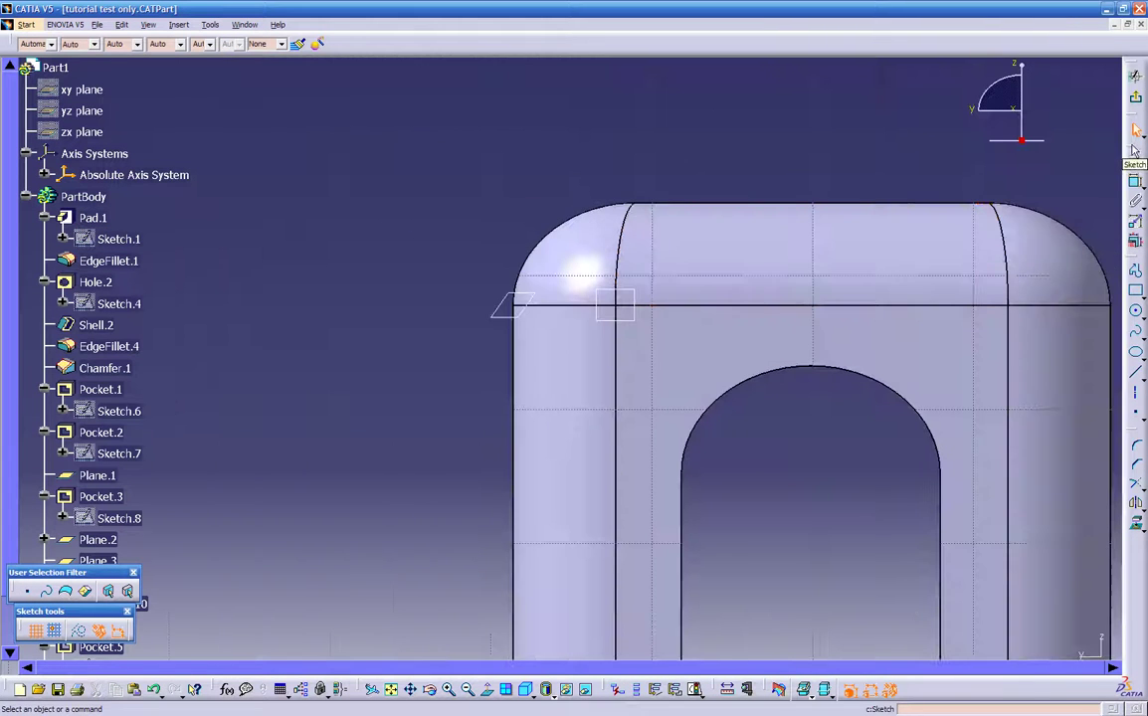
View the empty side-face sketch head-on from both sides, then orbit around the part
middle_drag(791, 295, 652, 467)
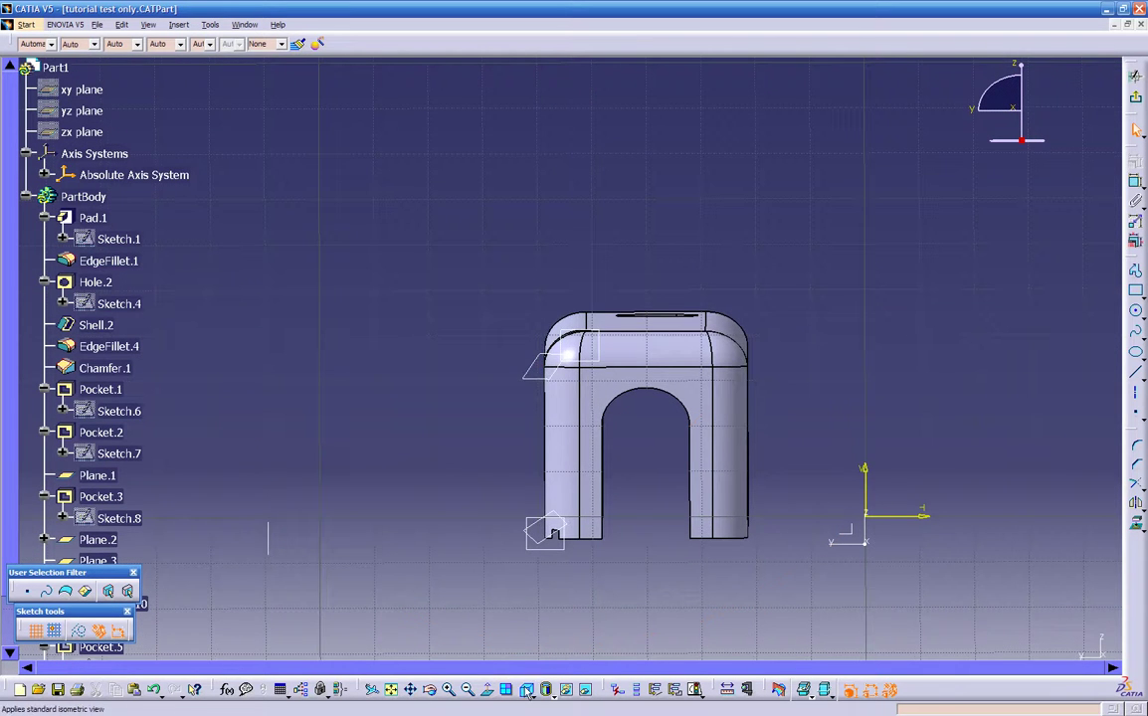
click(488, 701)
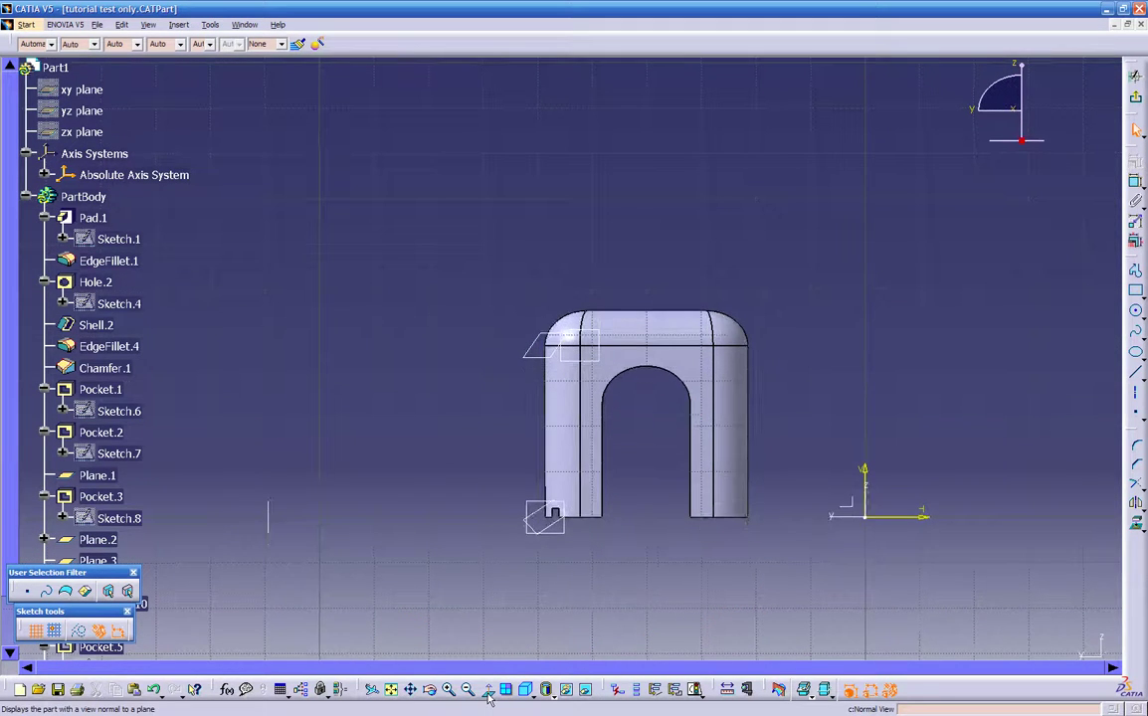
click(487, 697)
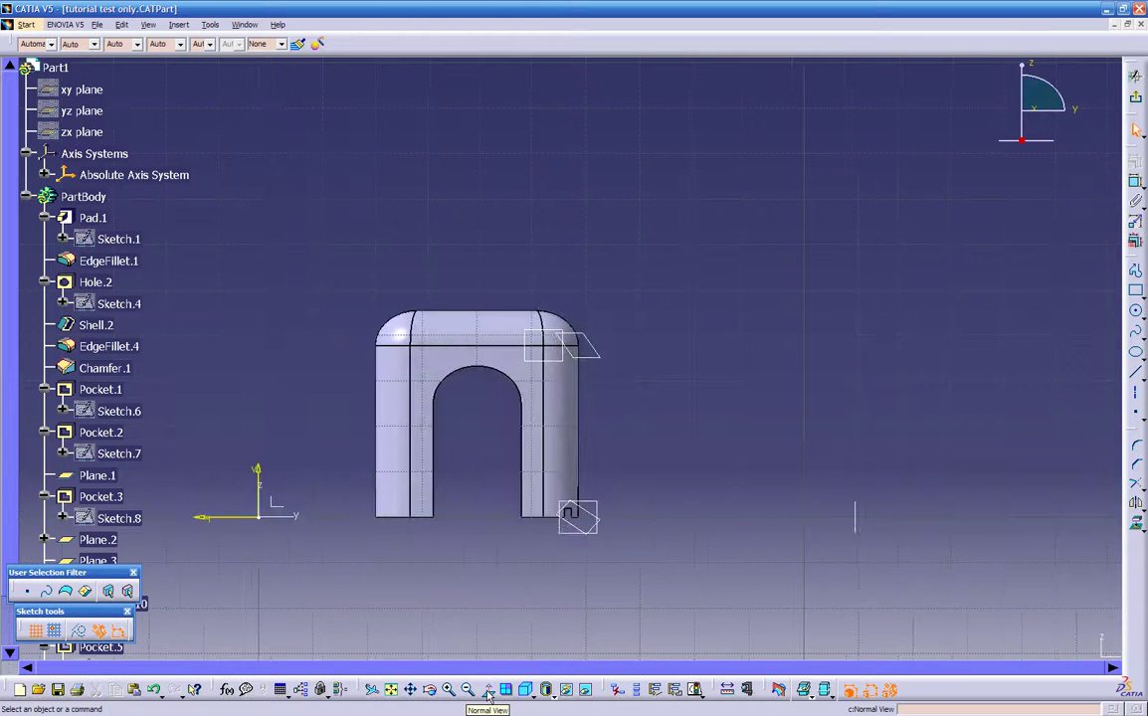
click(487, 696)
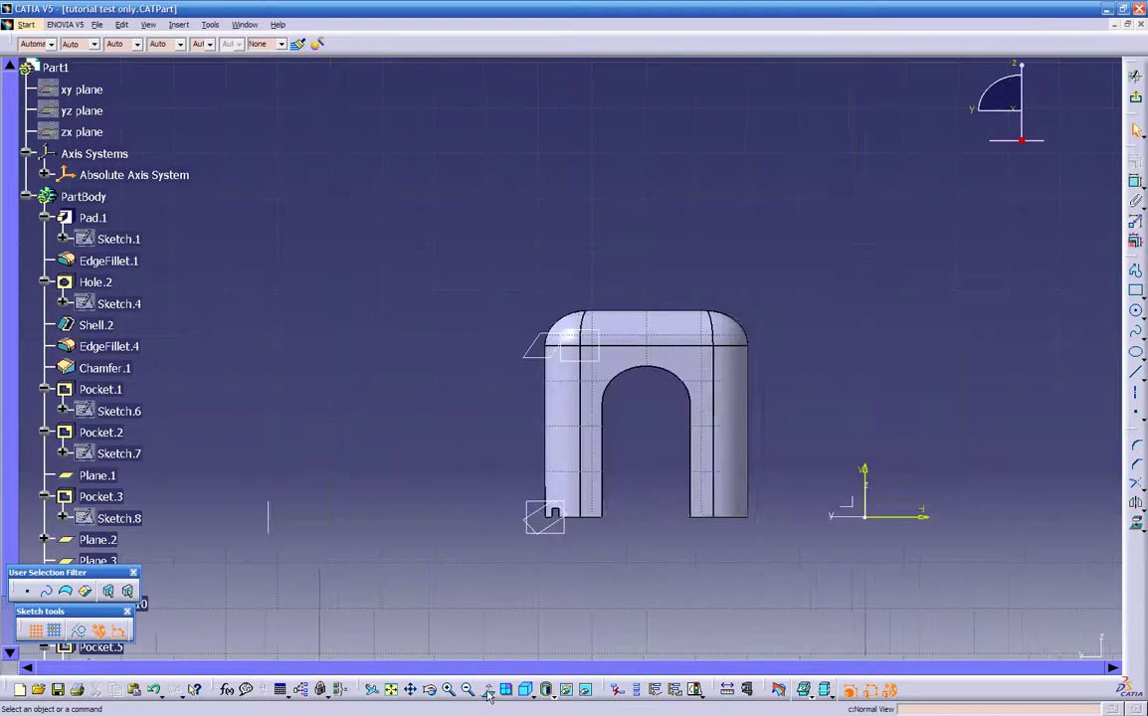
click(488, 696)
middle_drag(520, 553, 627, 458)
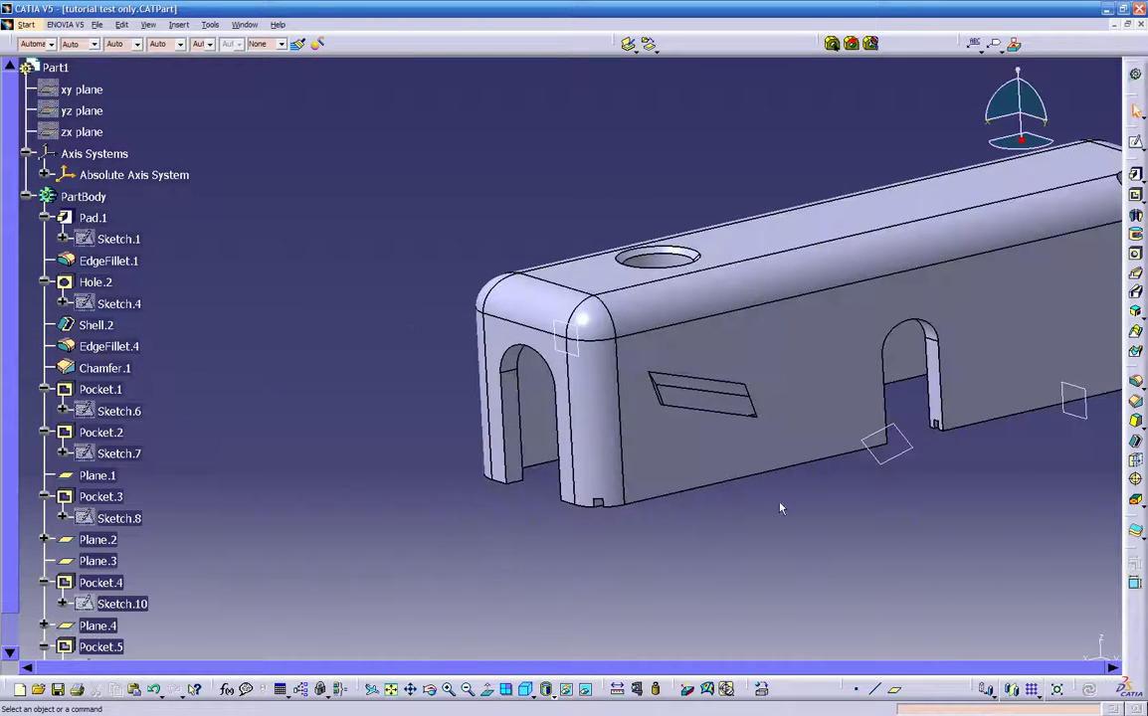
mouse_move(703, 451)
middle_down()
mouse_move(748, 524)
mouse_move(730, 538)
mouse_move(742, 546)
middle_up()
Create a plane offset about 2.205 in from Plane.4
click(899, 692)
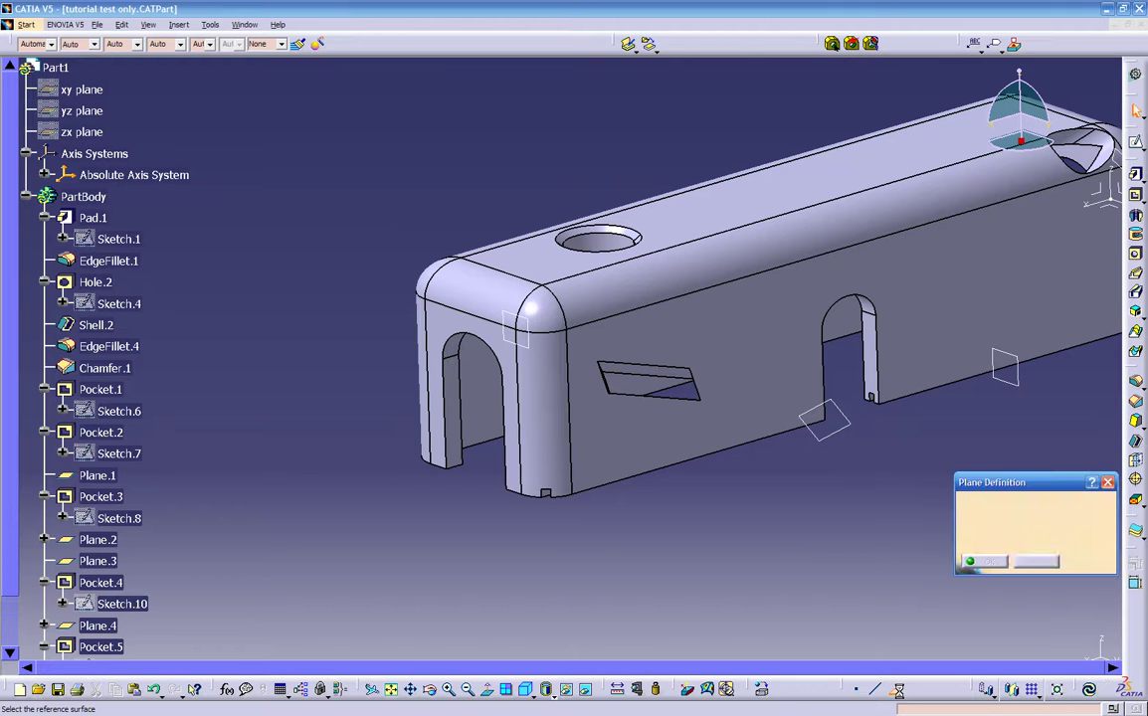
middle_drag(843, 540, 812, 317)
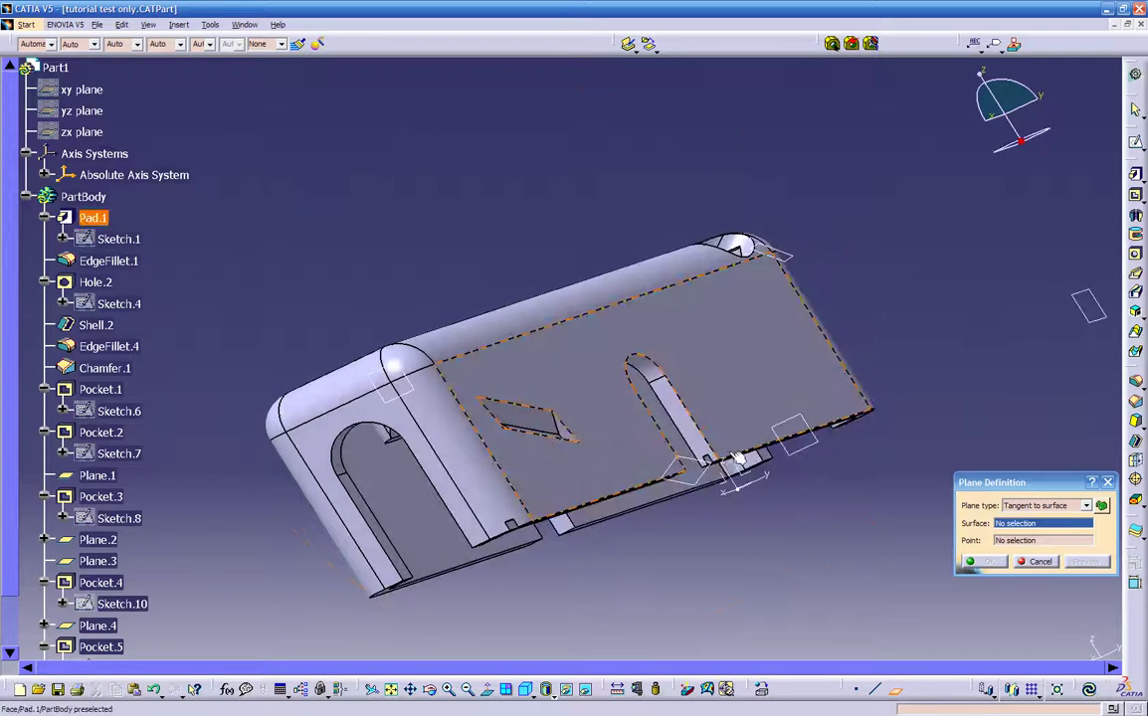
click(705, 468)
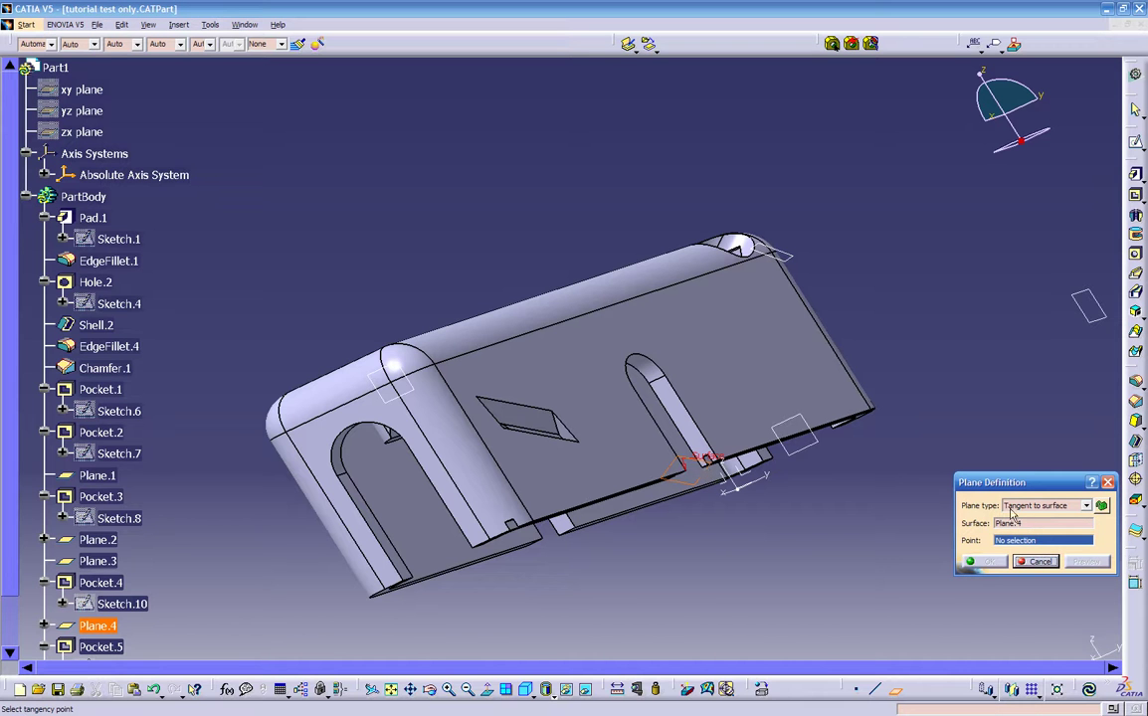
click(1040, 506)
click(1034, 519)
middle_drag(836, 498, 727, 546)
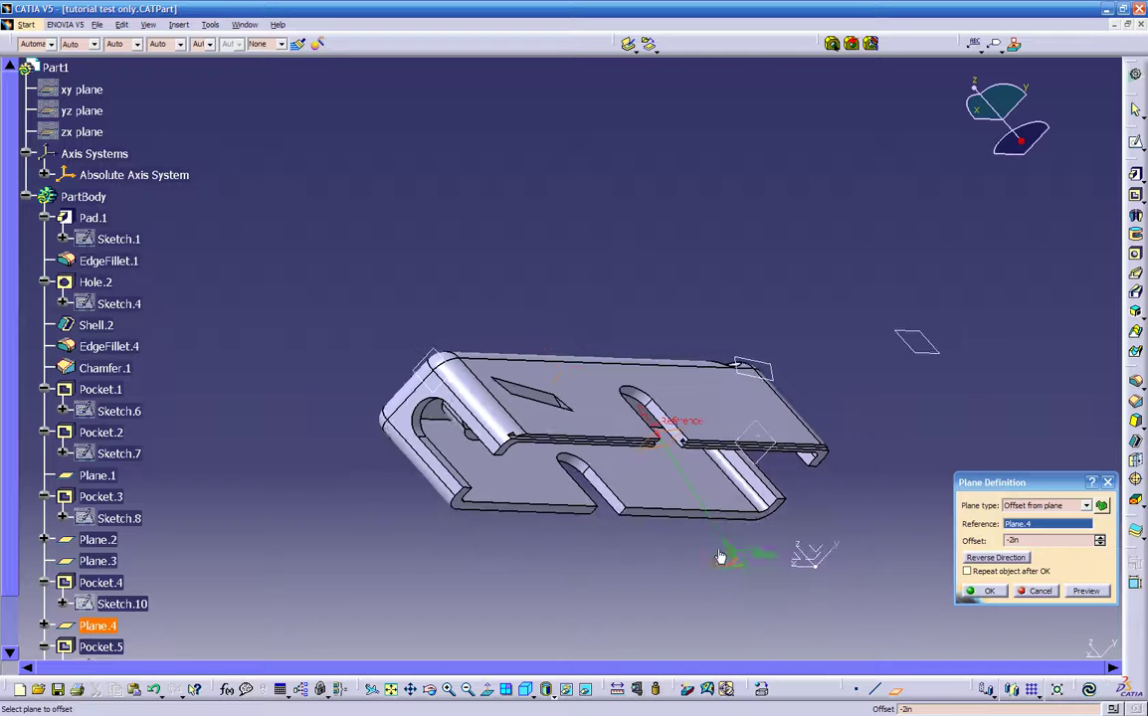
drag(701, 530, 573, 283)
middle_drag(573, 283, 917, 575)
click(976, 591)
Reopen Plane.4's equation definition for editing
middle_drag(869, 532, 689, 488)
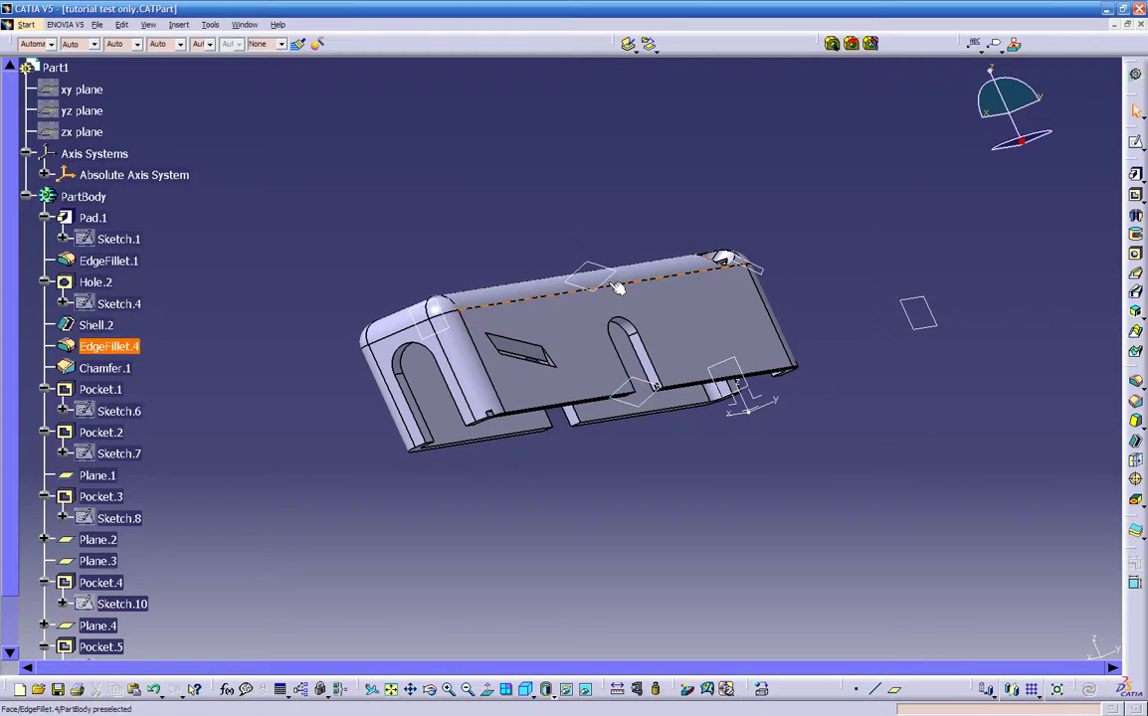
double_click(652, 386)
middle_drag(710, 457, 554, 532)
Set Plane.4 parallel to the current view, apply it, and inspect the regenerated part
click(1017, 650)
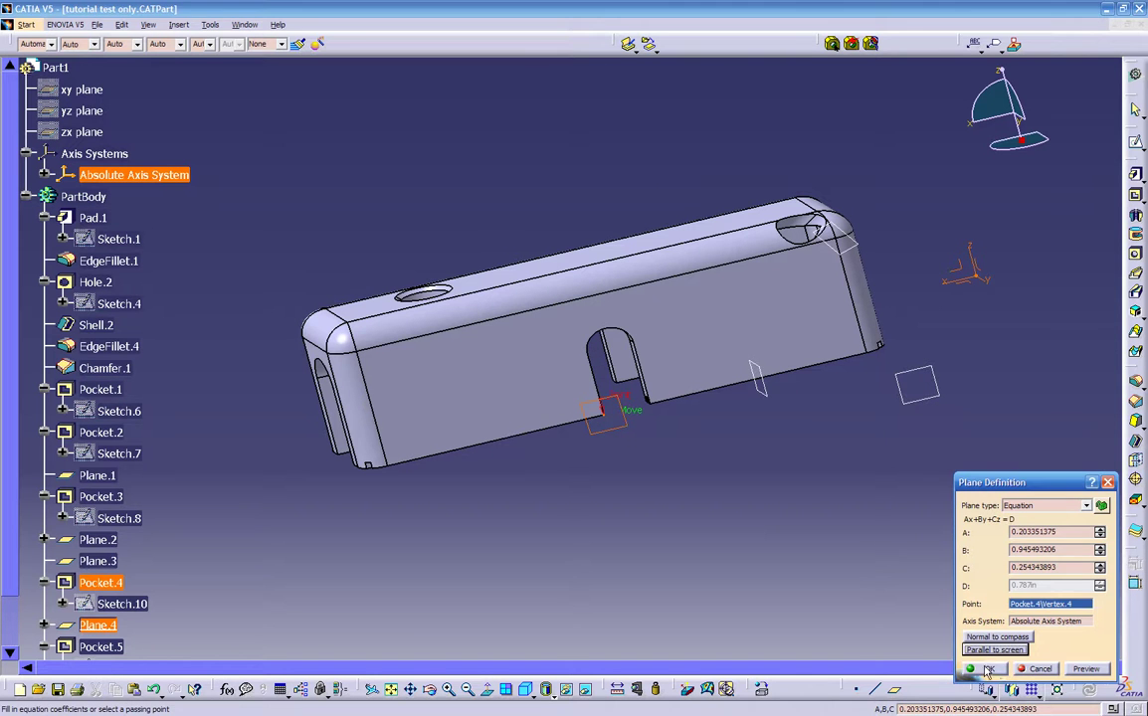
click(988, 669)
middle_drag(669, 480, 697, 418)
middle_drag(784, 435, 796, 527)
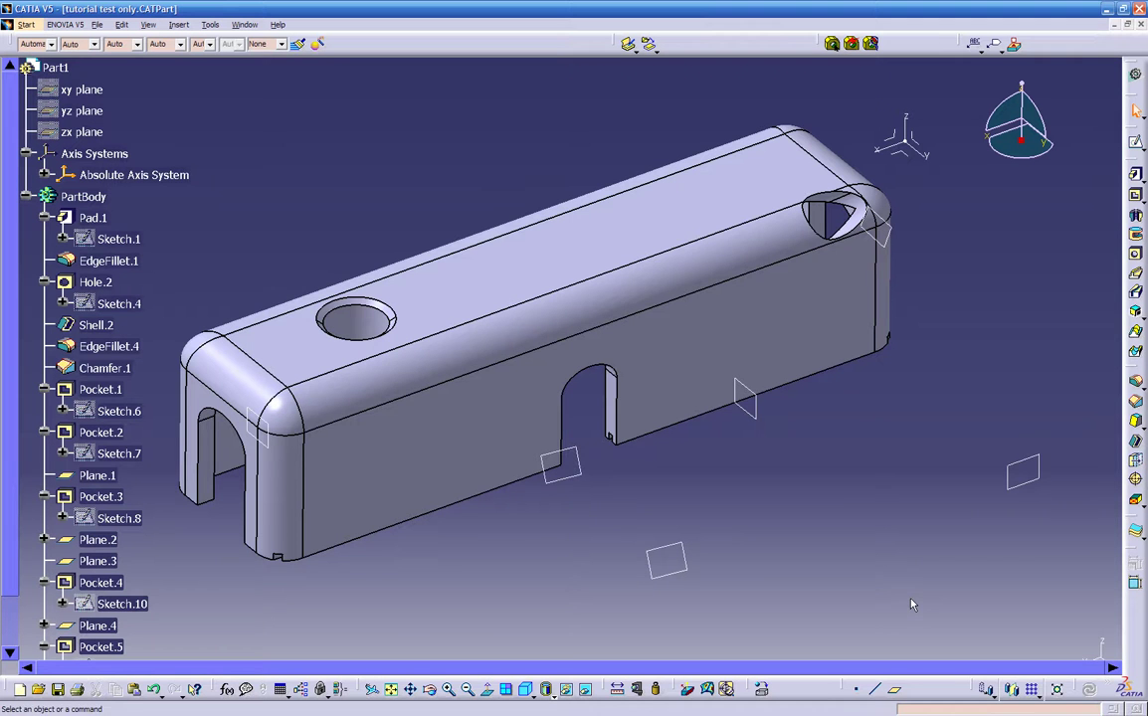
ctrl+middle_drag(889, 572, 803, 538)
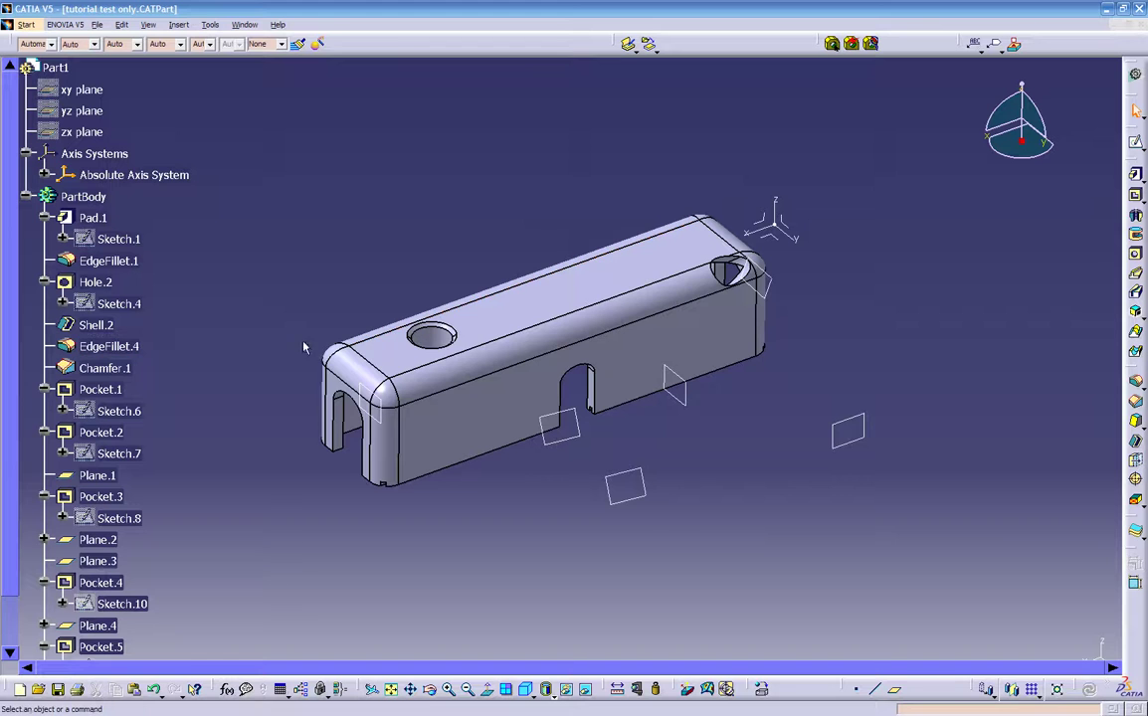
middle_drag(291, 388, 284, 329)
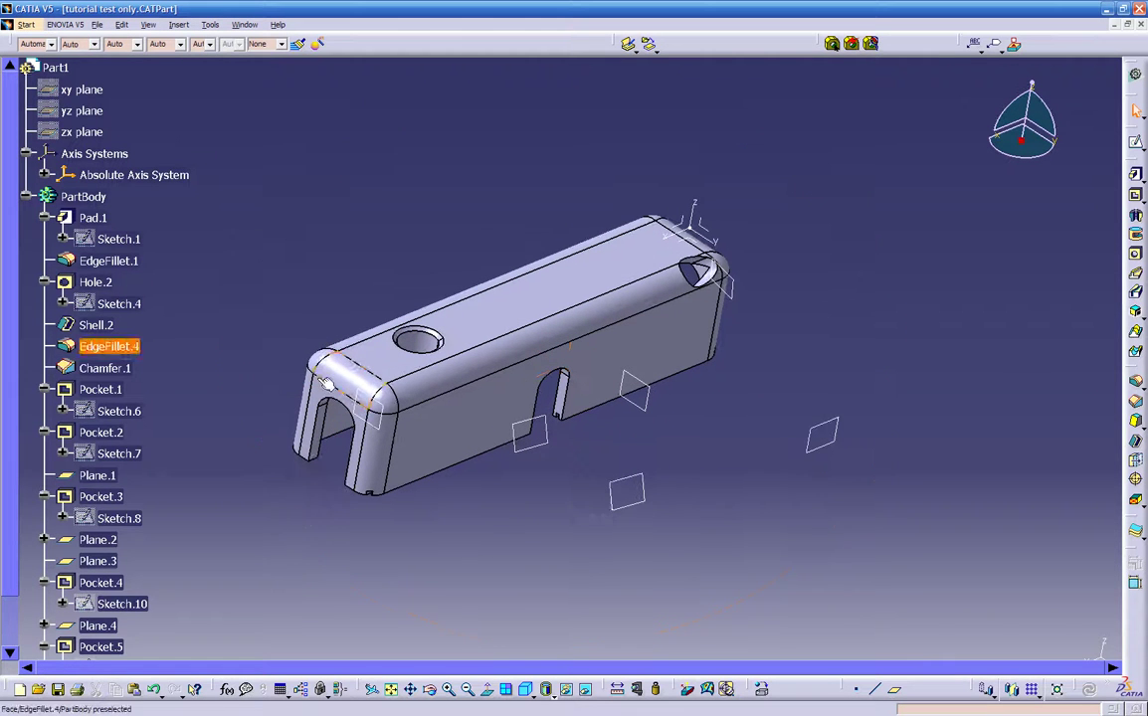
scroll(271, 266, down, 2)
scroll(274, 266, up, 1)
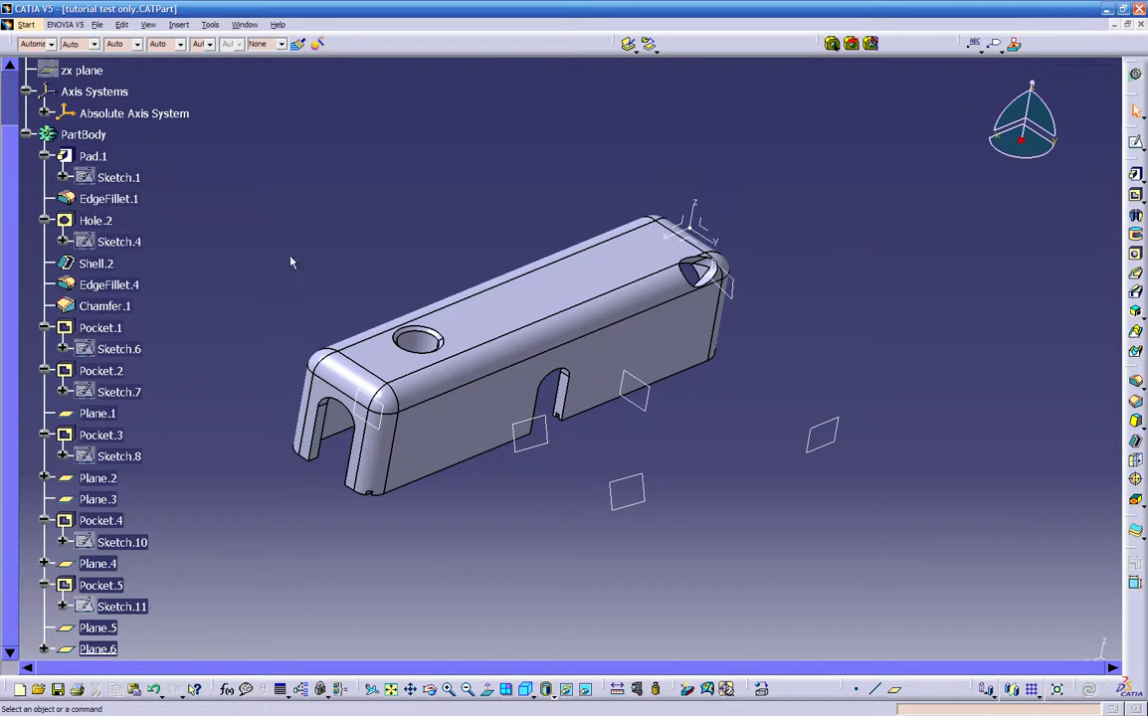
Close the bracket part without saving and create a new Part document
click(1141, 25)
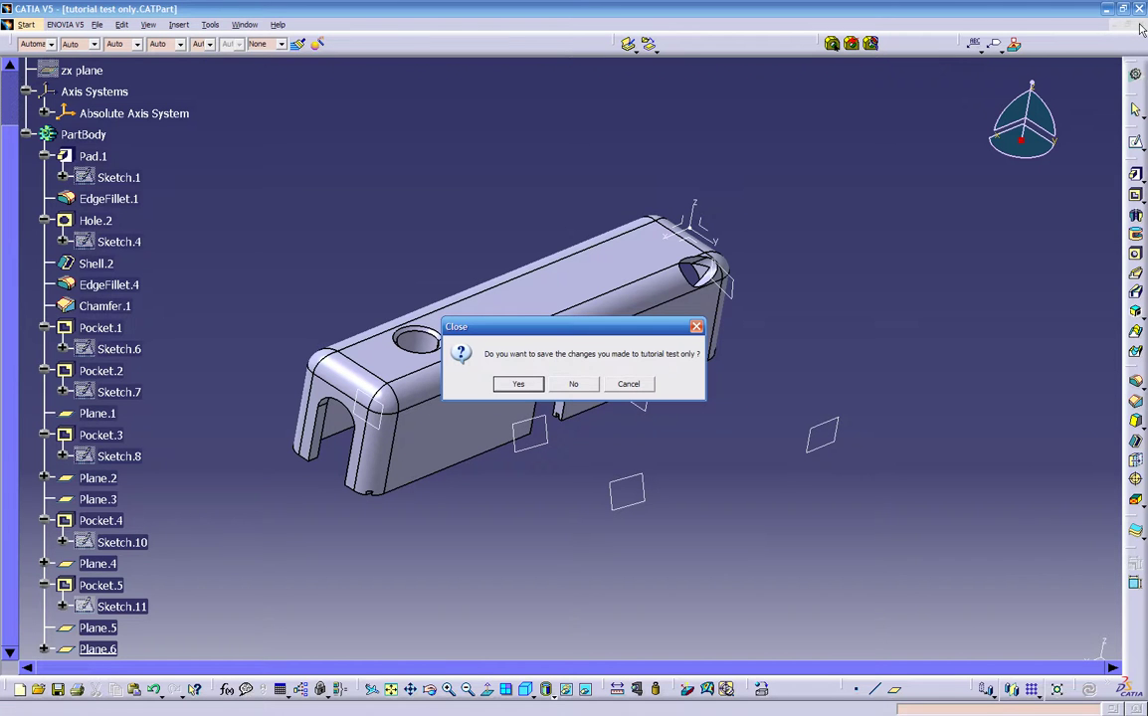
click(576, 386)
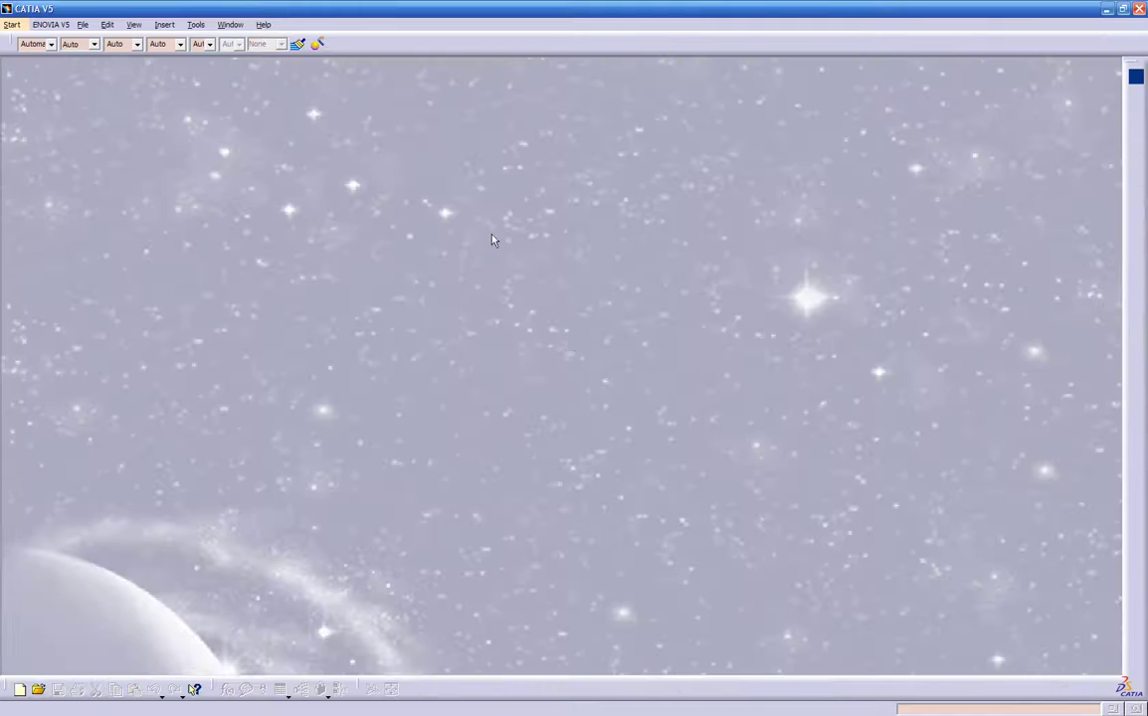
click(82, 25)
click(96, 40)
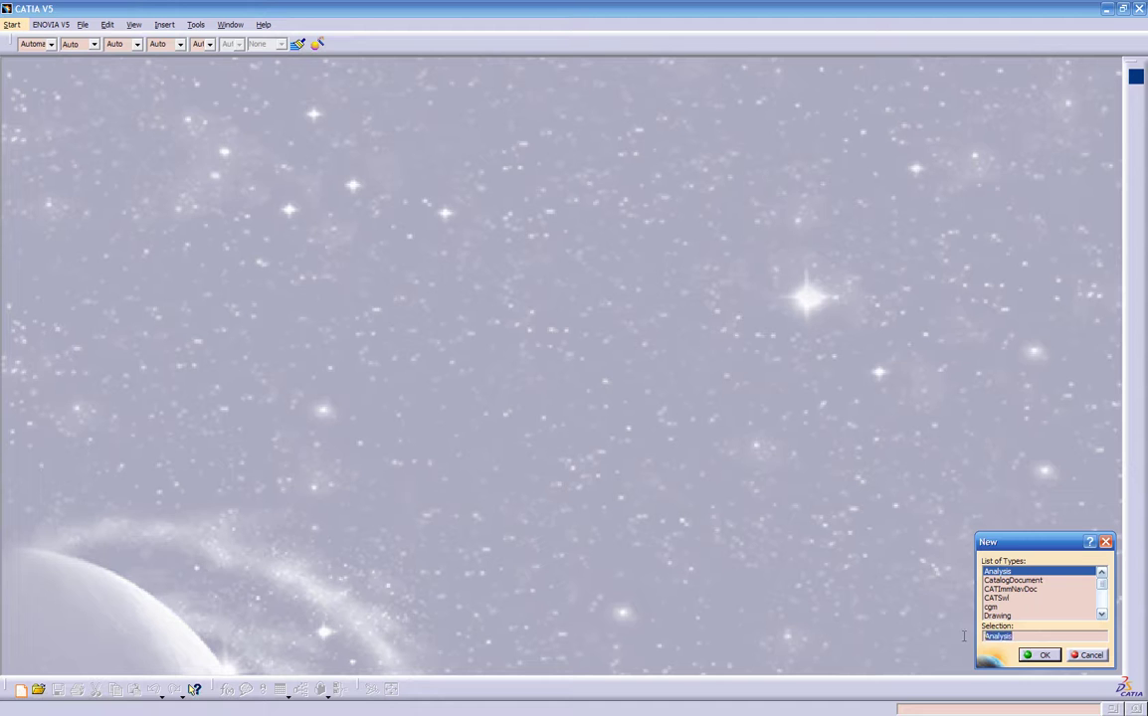
text(Part)
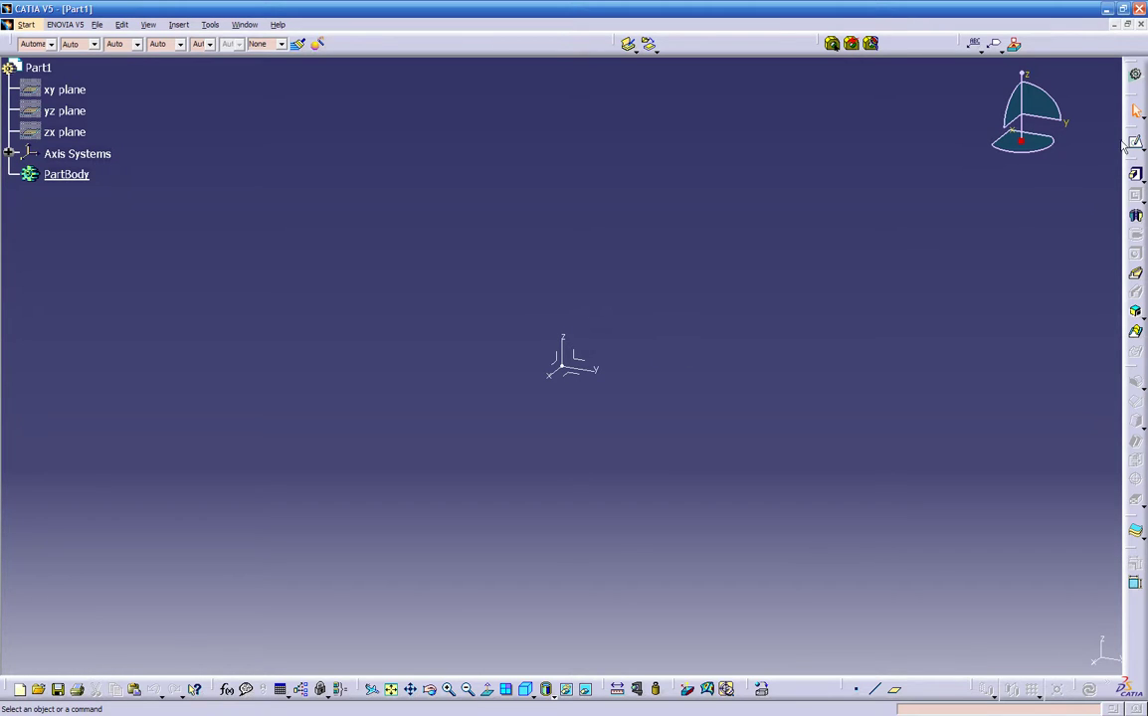
Open a new sketch on the YZ plane
click(1136, 146)
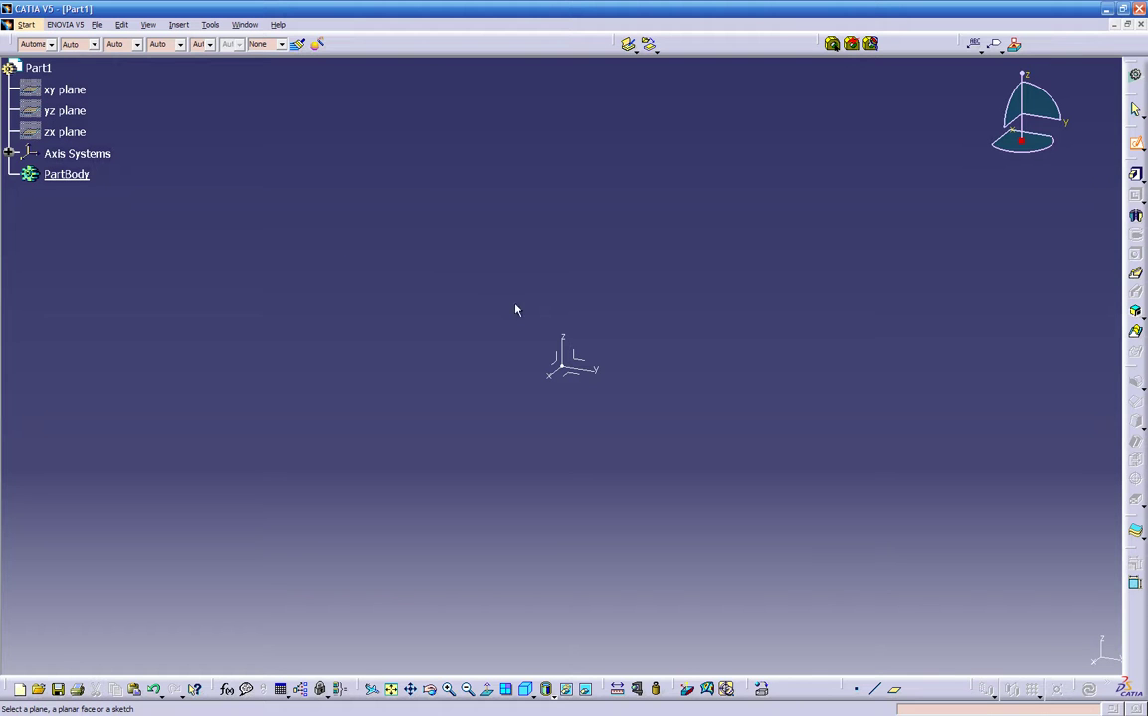
click(583, 367)
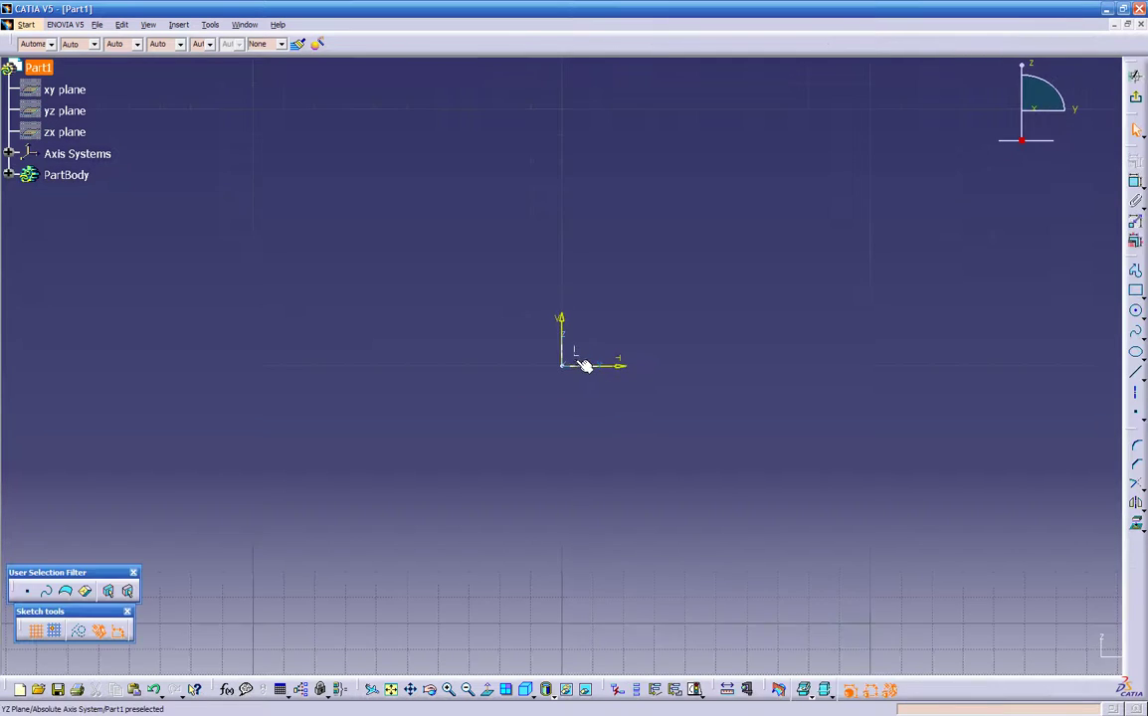
mouse_move(649, 380)
middle_down()
mouse_move(543, 467)
mouse_move(513, 522)
middle_up()
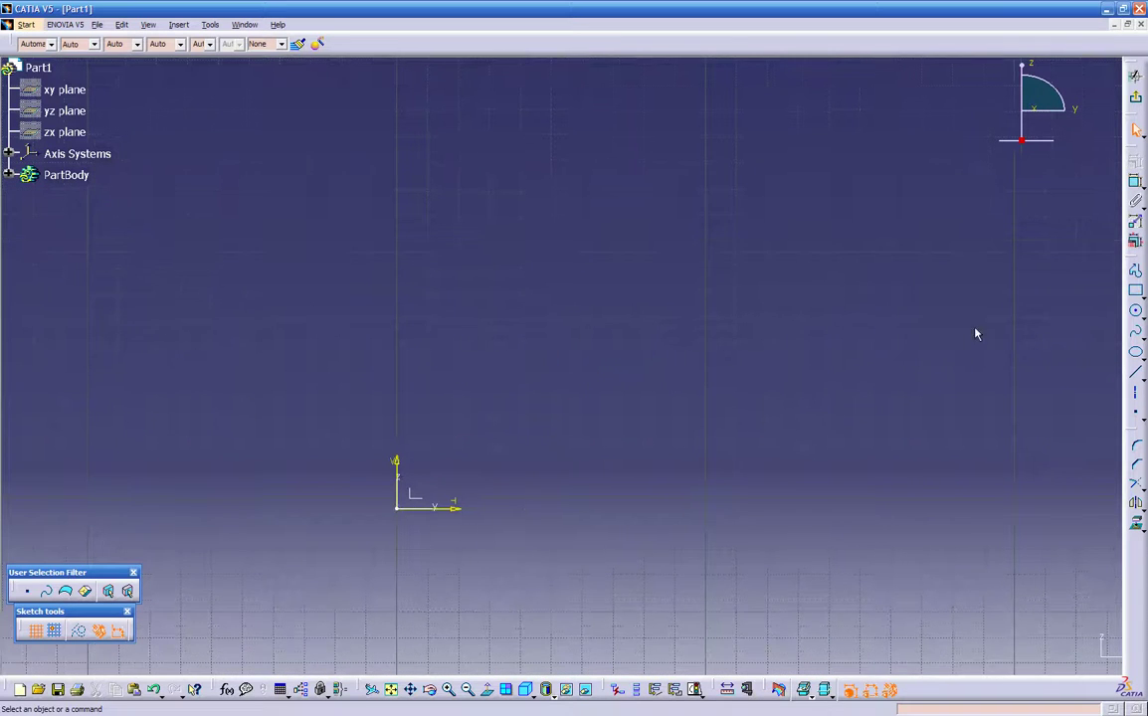
Draw a vertical axis through the origin, extending well above and below it
click(1137, 396)
click(396, 165)
middle_drag(371, 495, 469, 341)
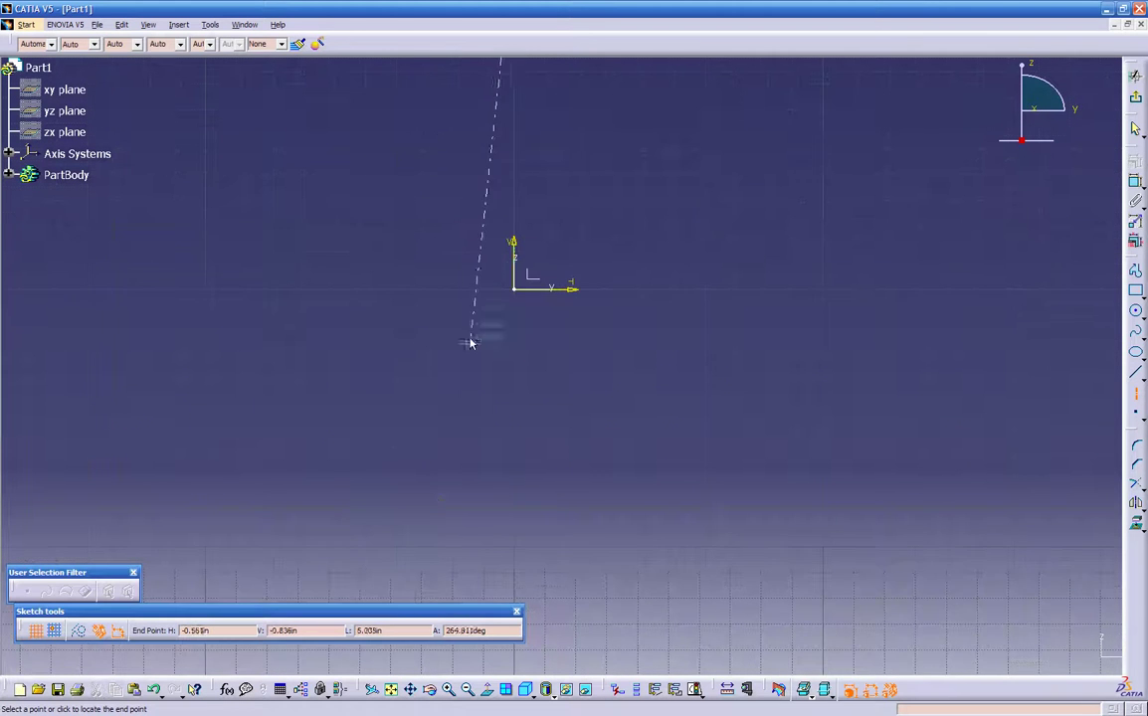
click(516, 455)
middle_drag(562, 392, 560, 479)
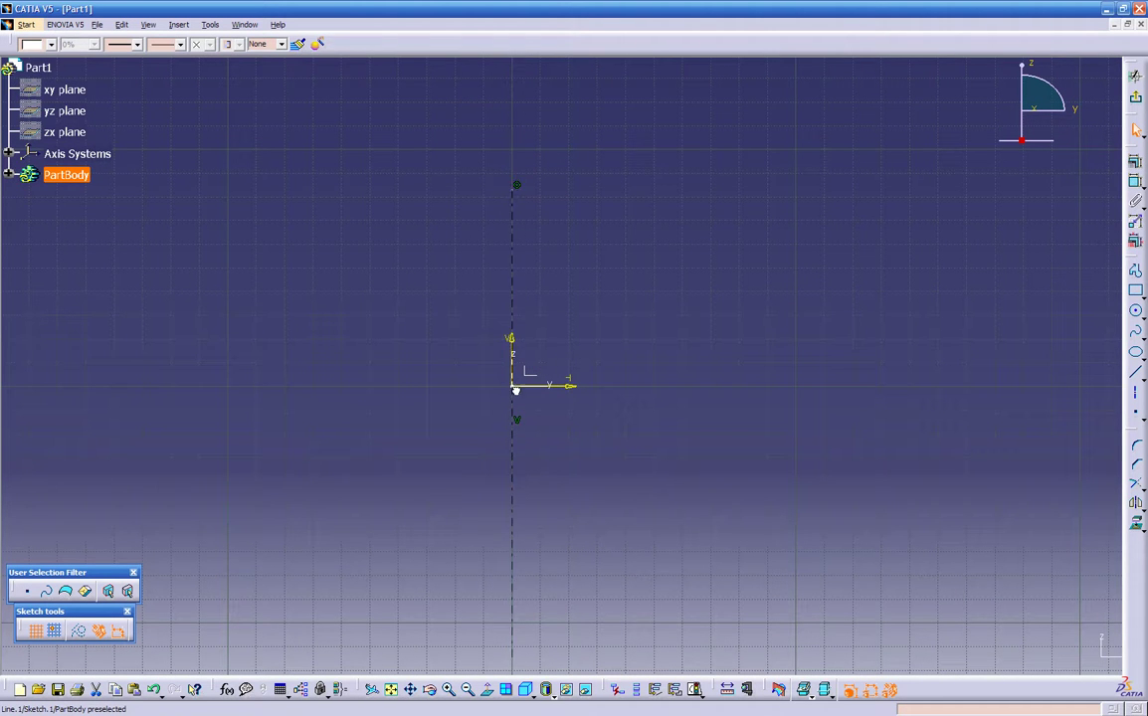
click(501, 266)
middle_drag(564, 267, 534, 310)
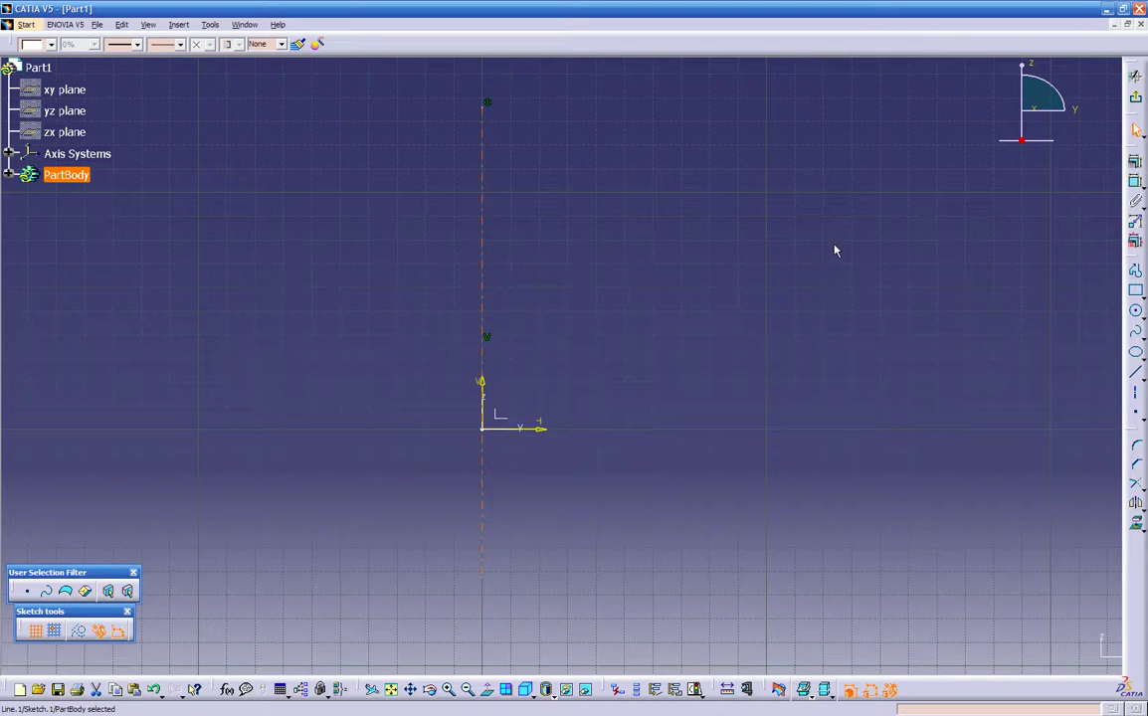
click(1138, 272)
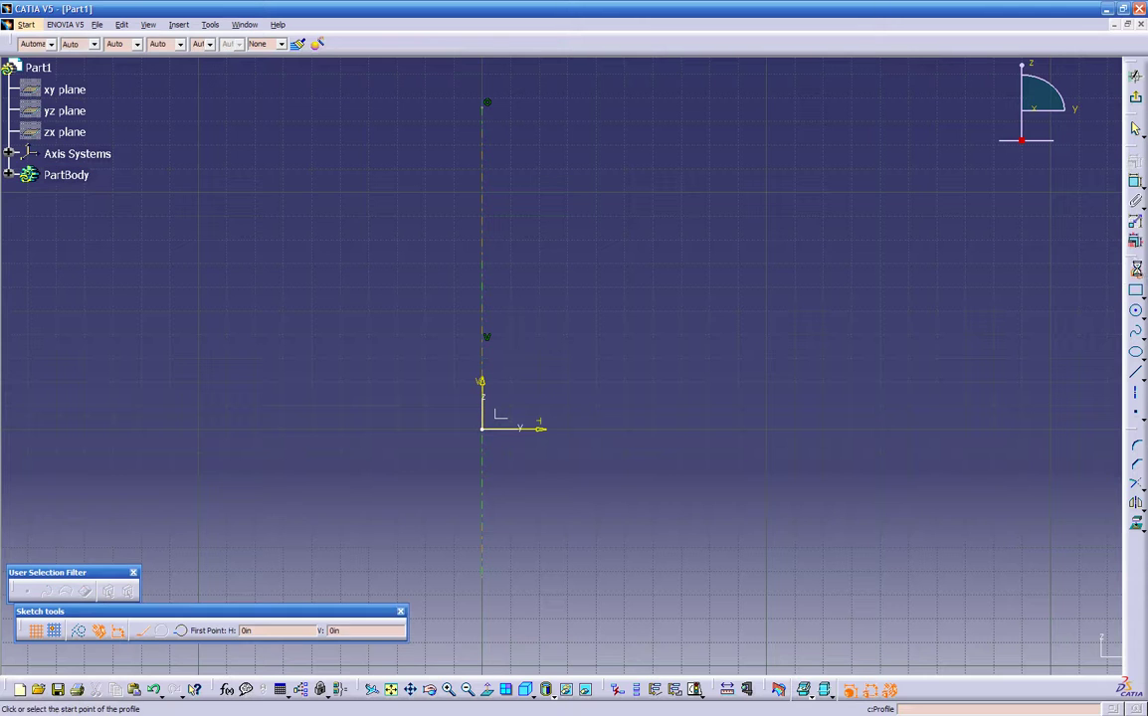
click(487, 501)
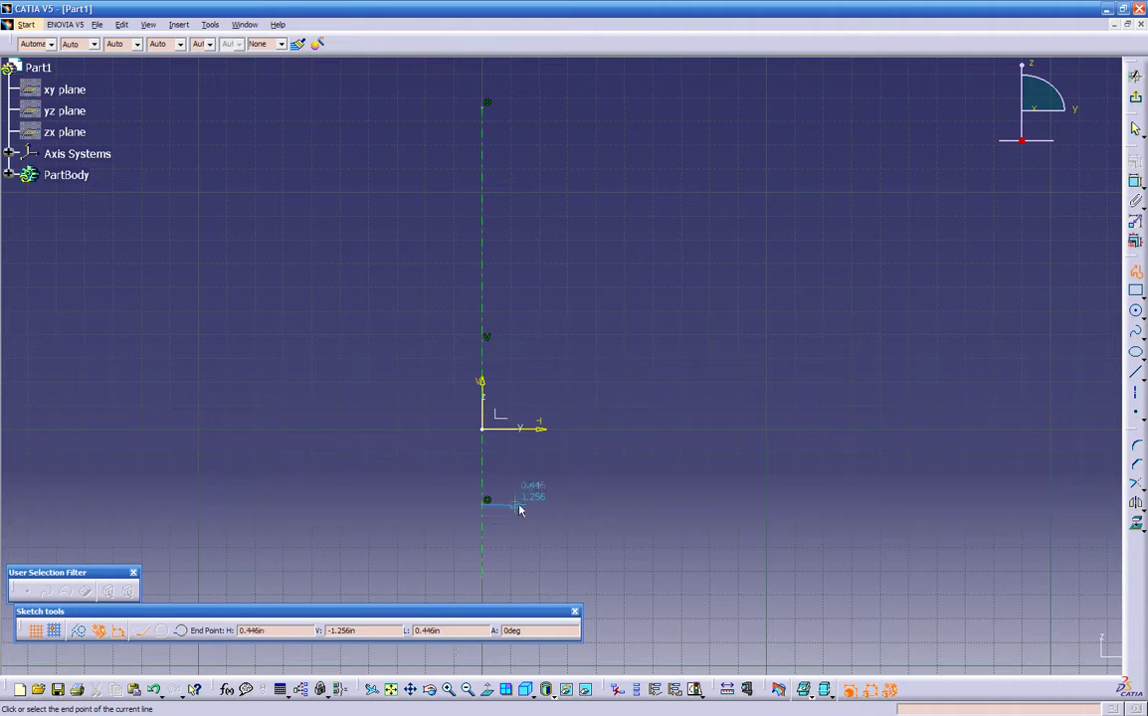
click(572, 506)
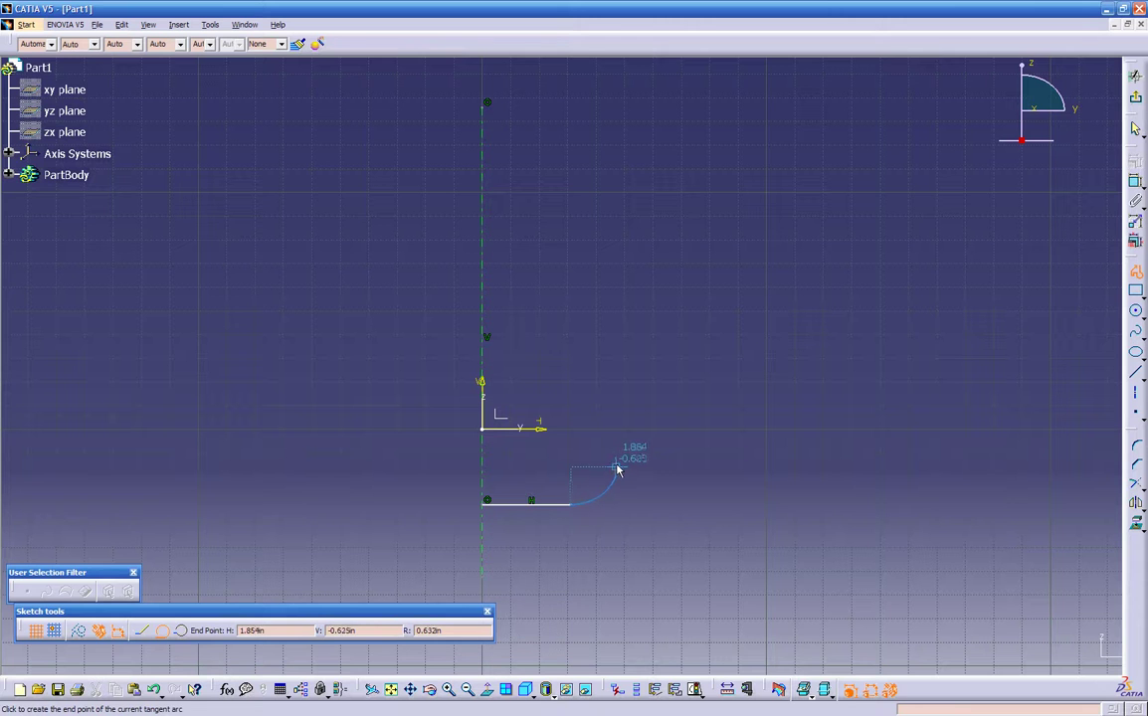
click(617, 466)
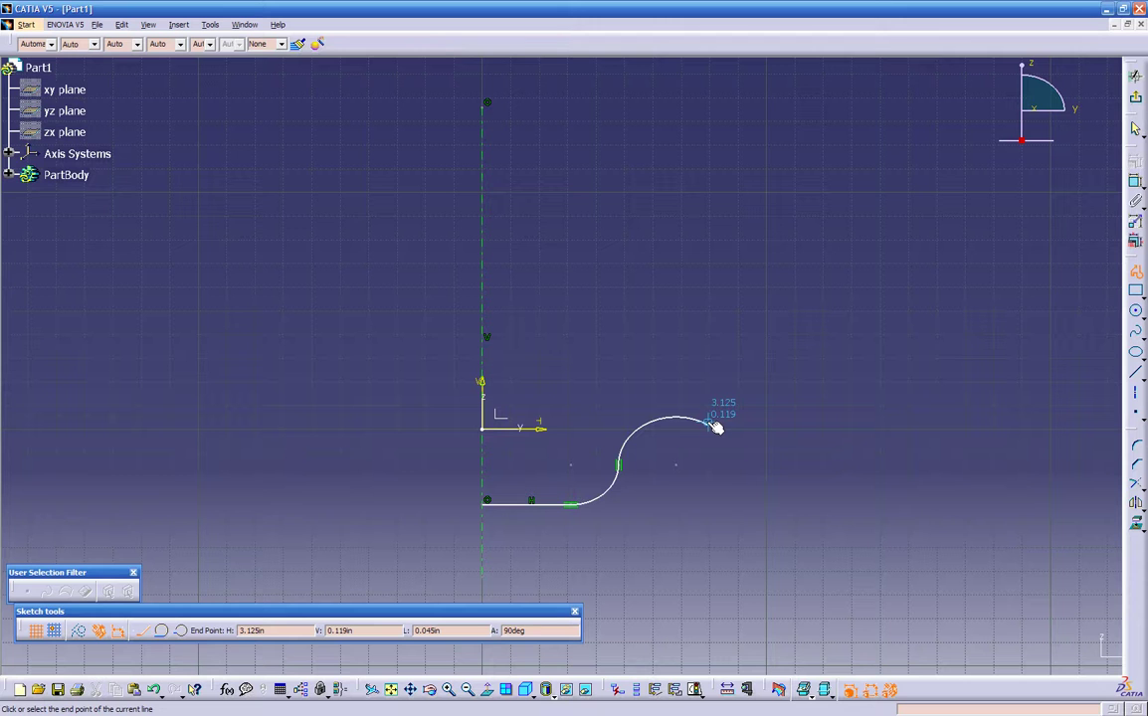
click(708, 426)
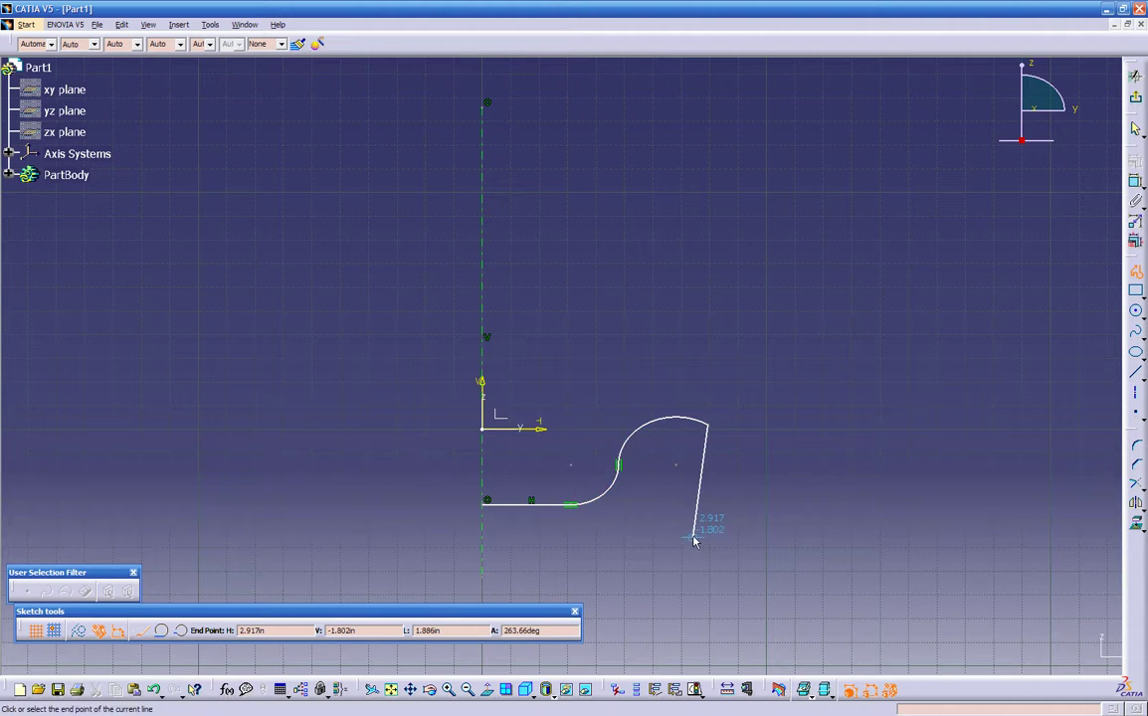
key(Escape)
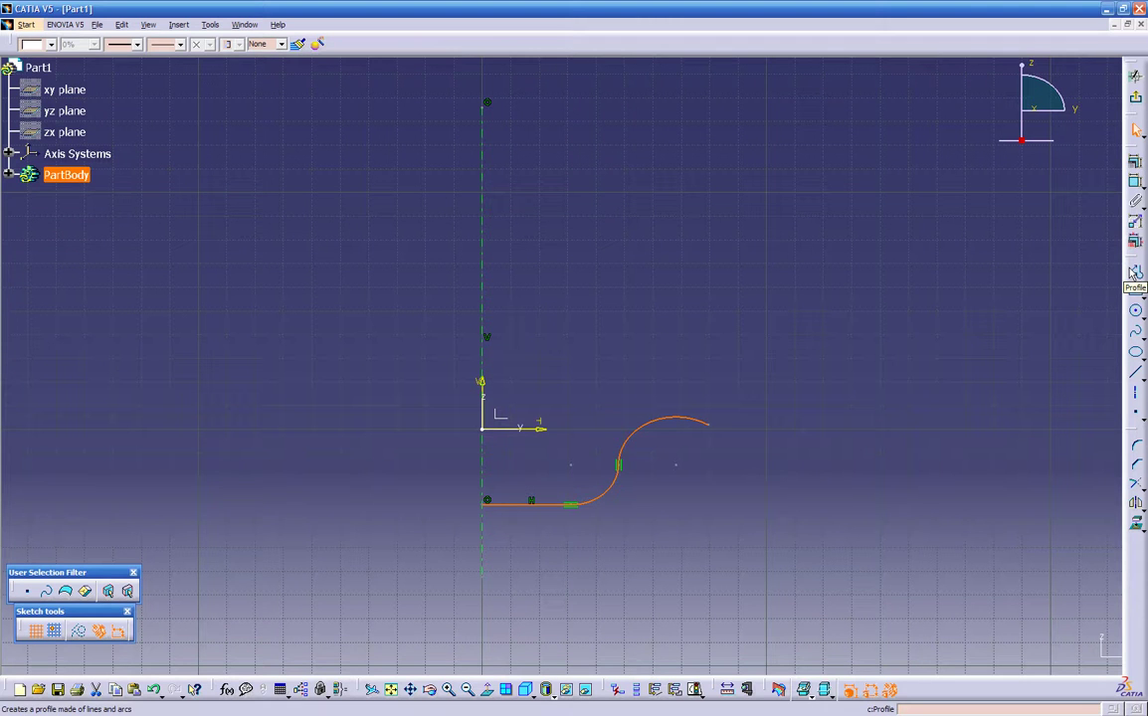
key(Delete)
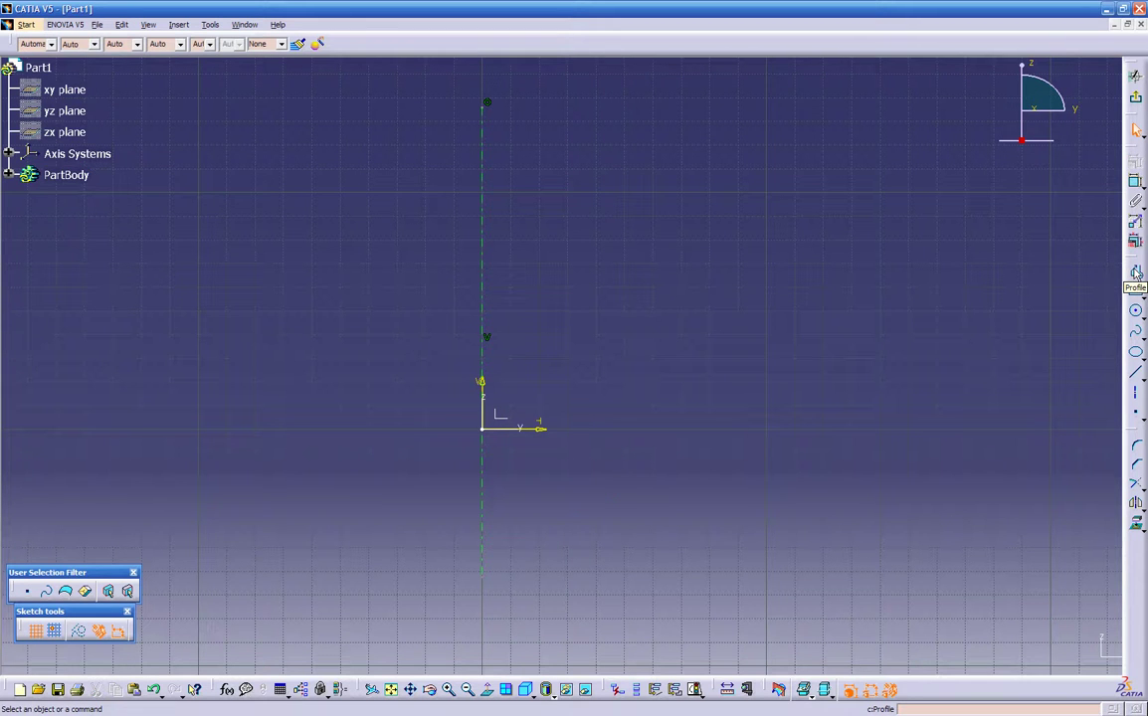
Draw a profile from the axis: large three-point arc, short lines, tangent arc upward, slanting line
click(1135, 272)
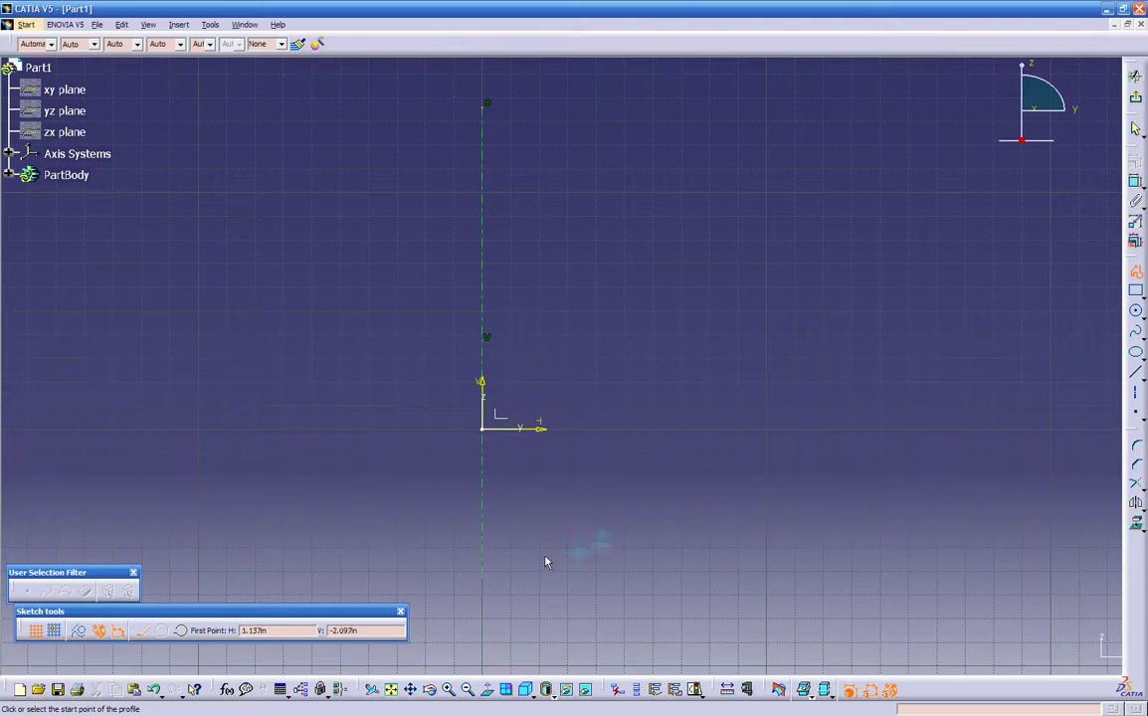
click(182, 632)
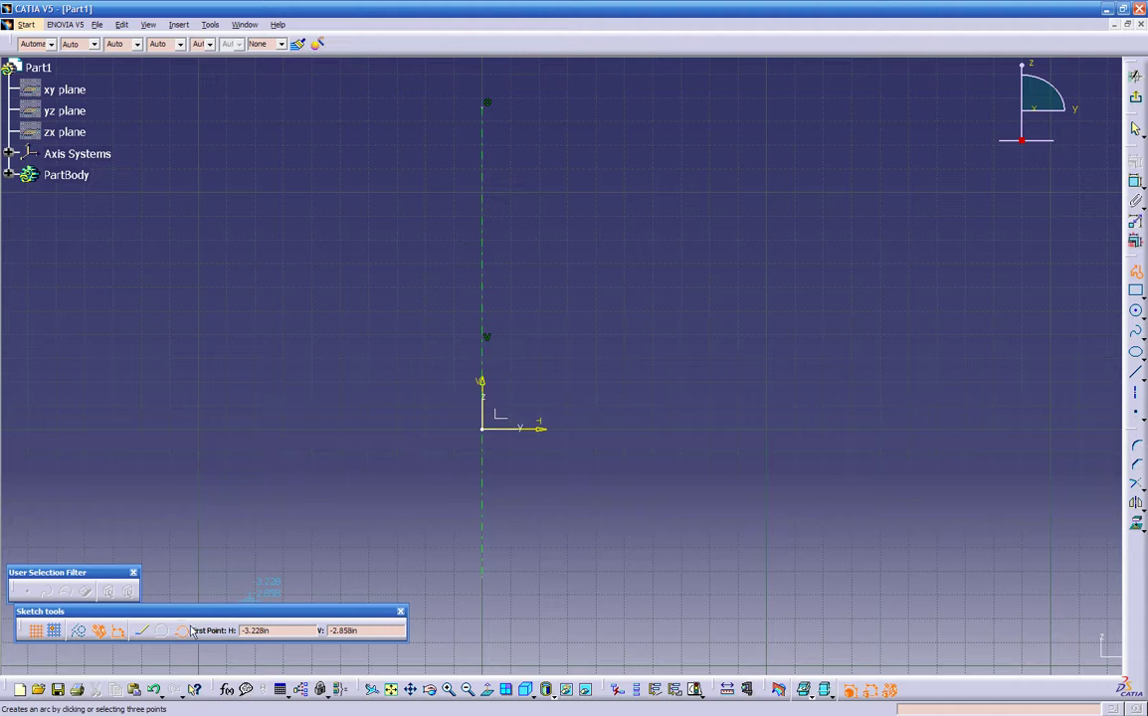
click(486, 532)
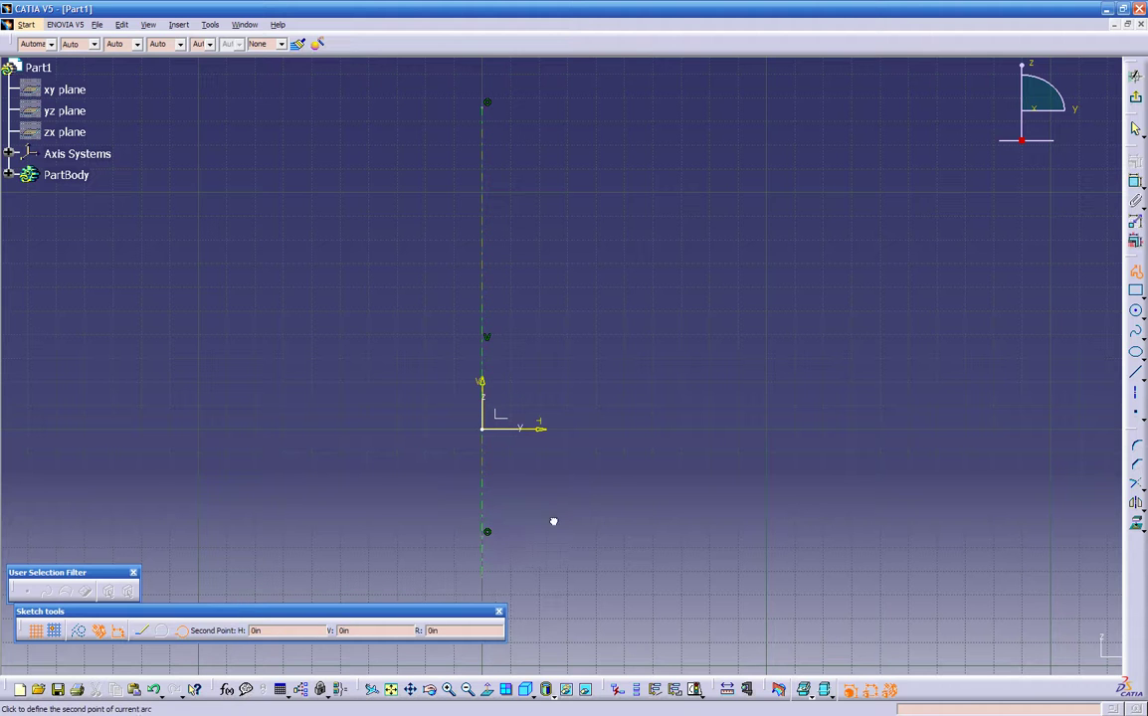
click(644, 525)
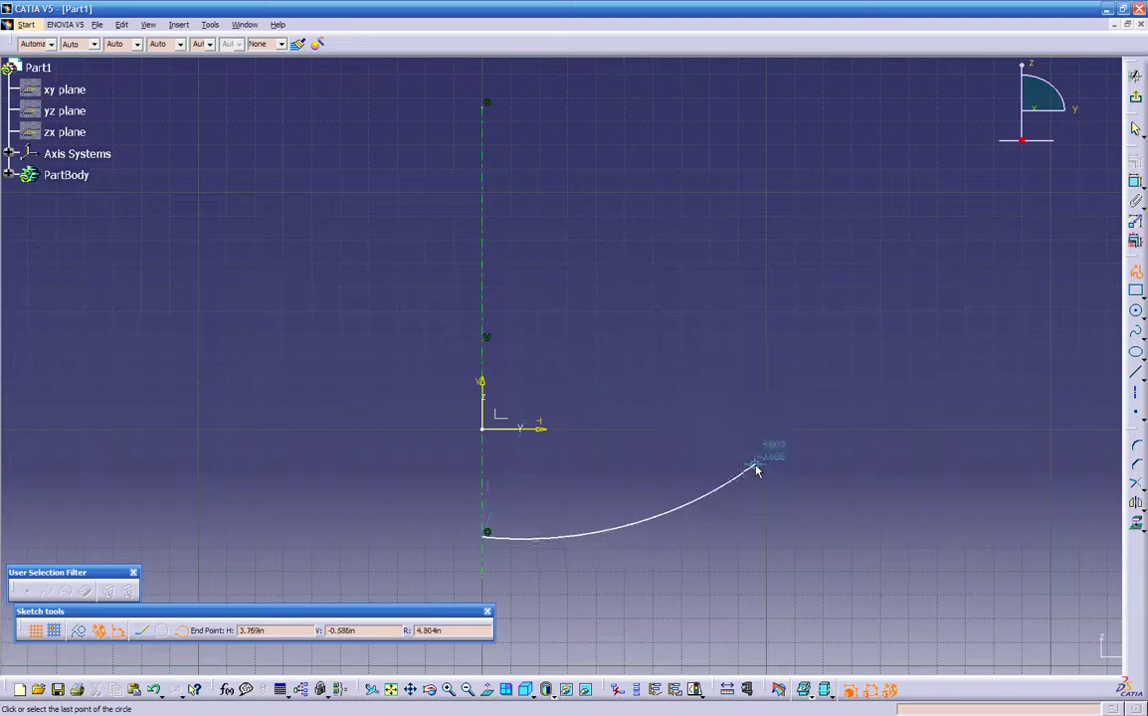
click(711, 492)
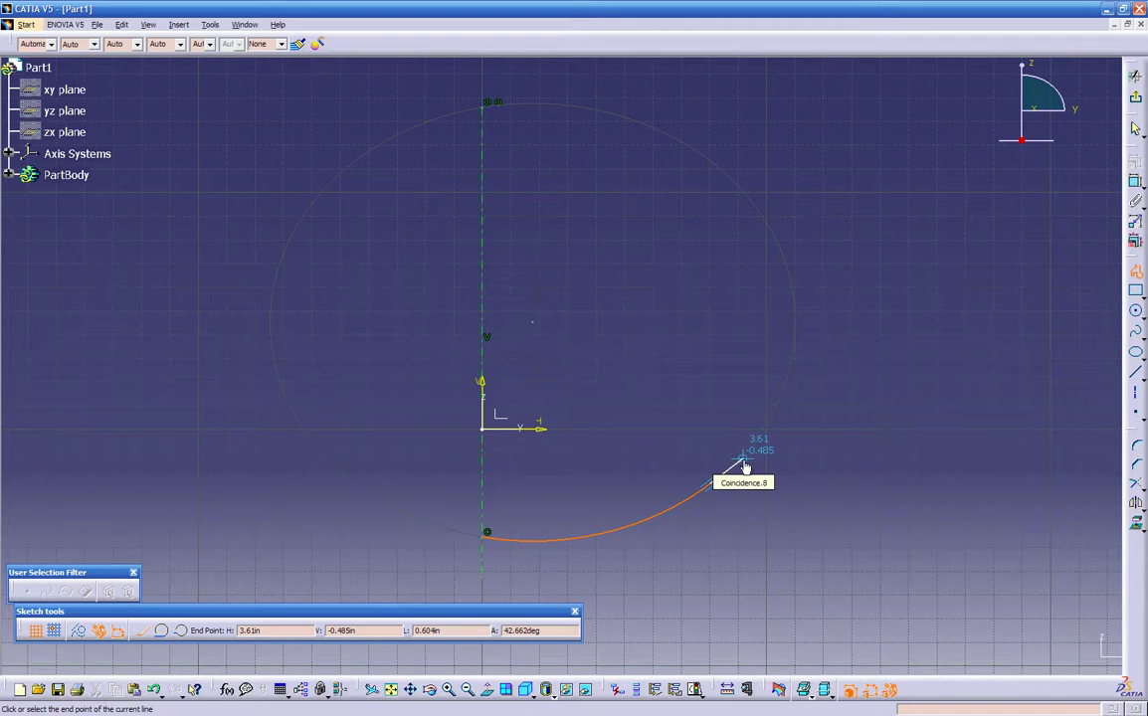
click(743, 463)
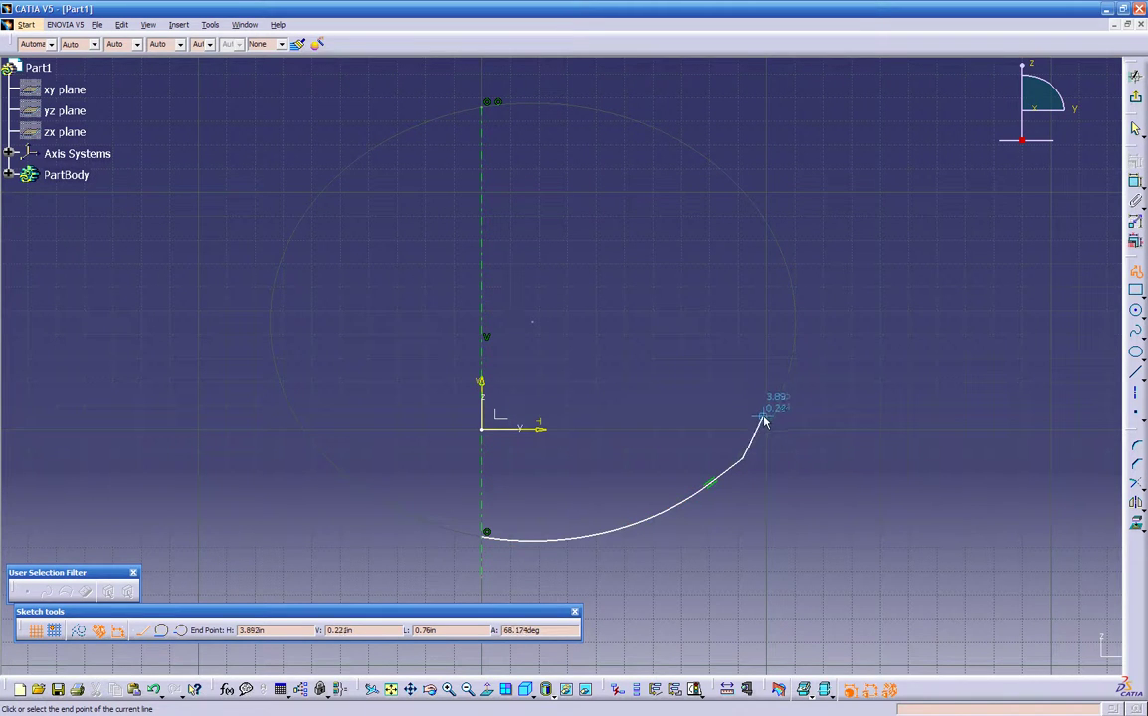
drag(772, 443, 821, 384)
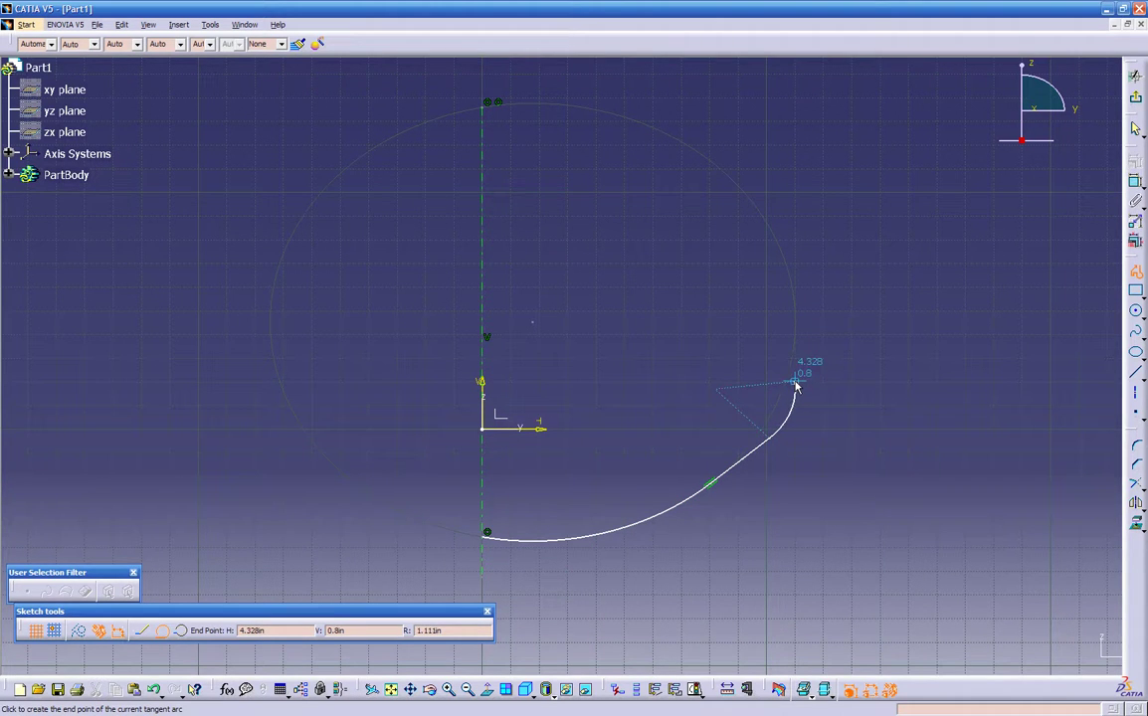
click(796, 384)
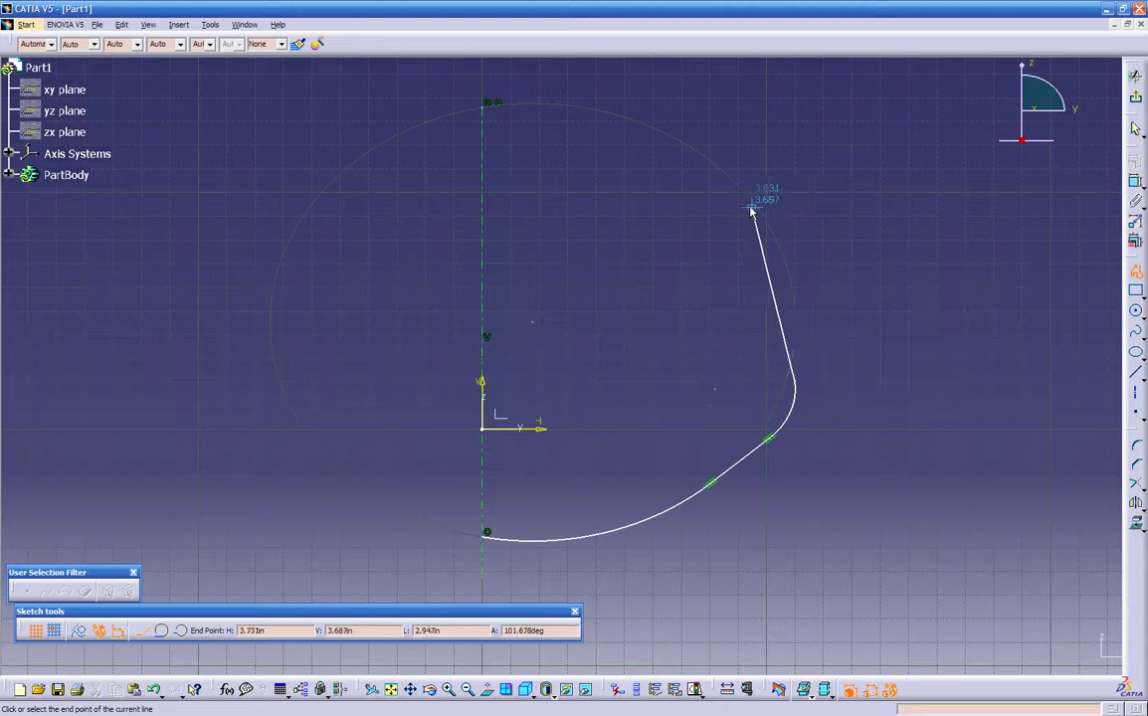
click(761, 308)
middle_drag(626, 281, 646, 366)
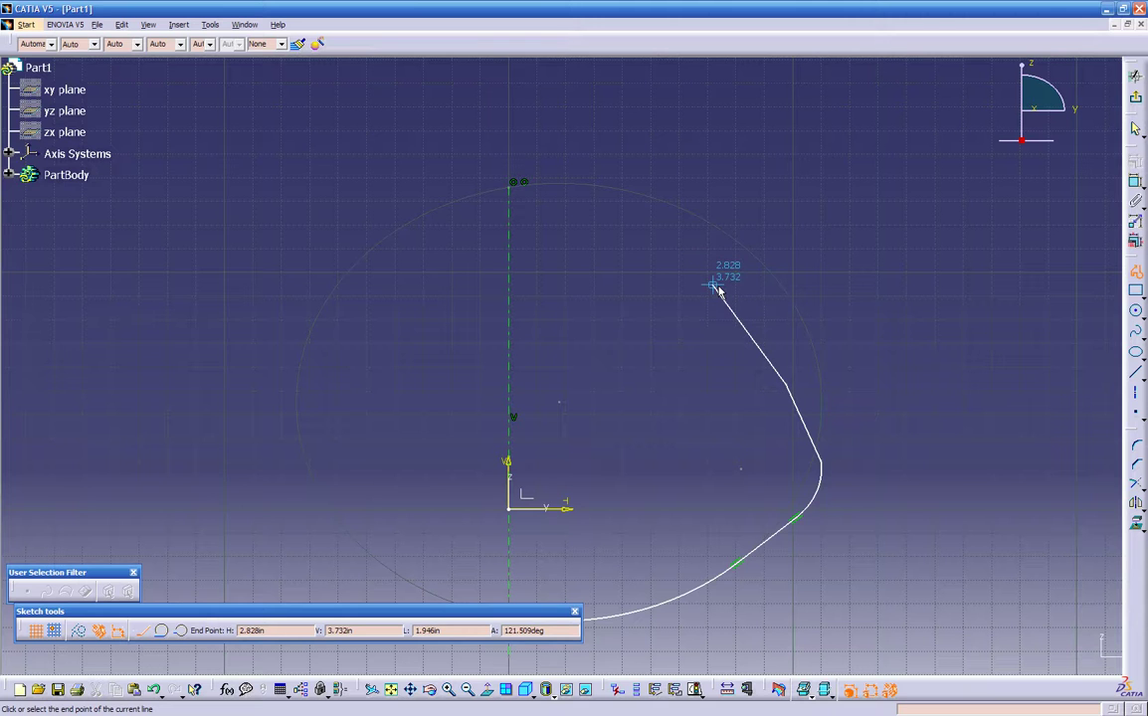
key(Escape)
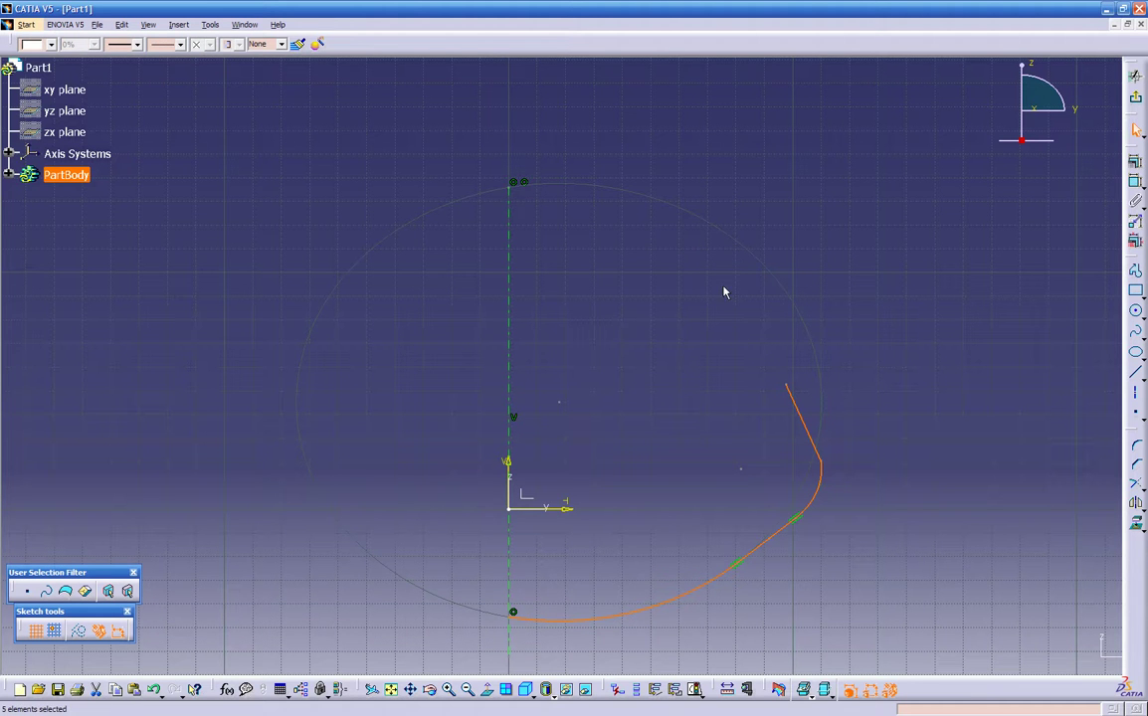
Draw a two-segment line profile starting on the axis above the origin
click(1138, 274)
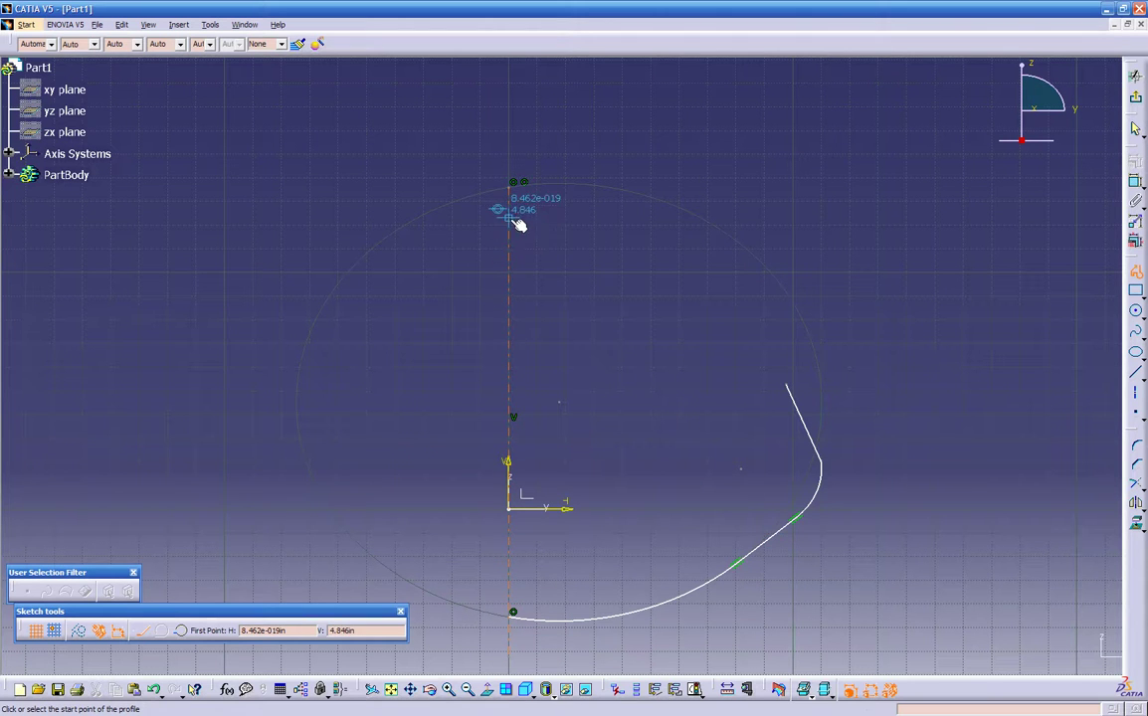
click(514, 300)
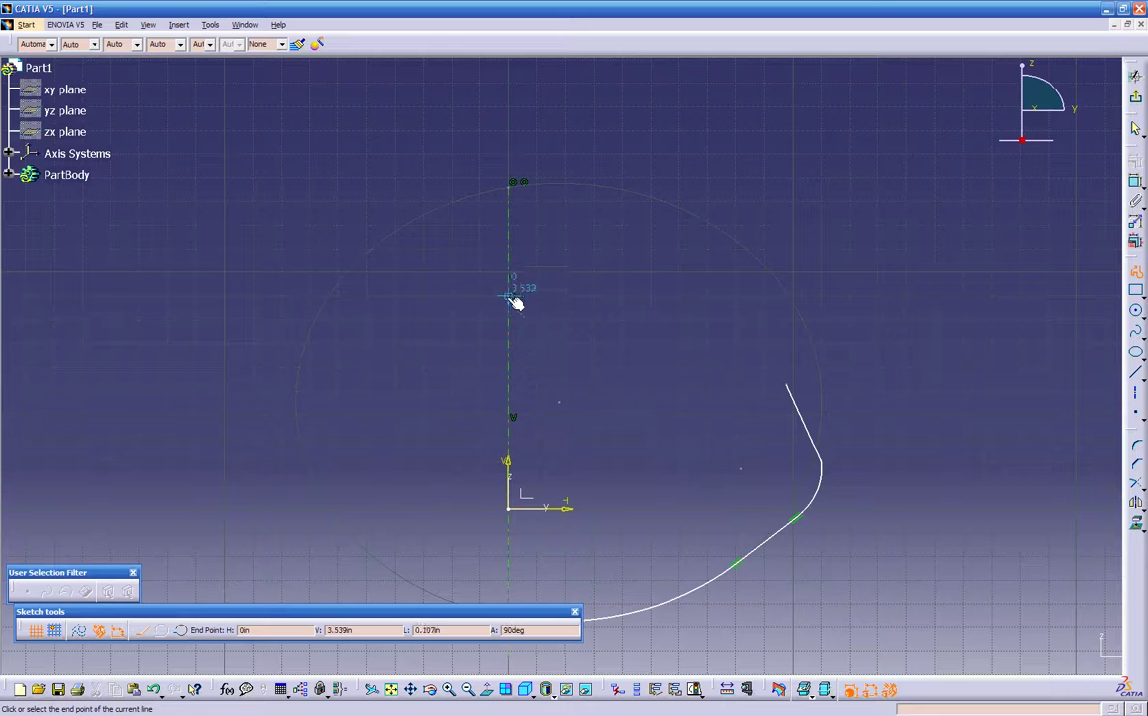
click(587, 286)
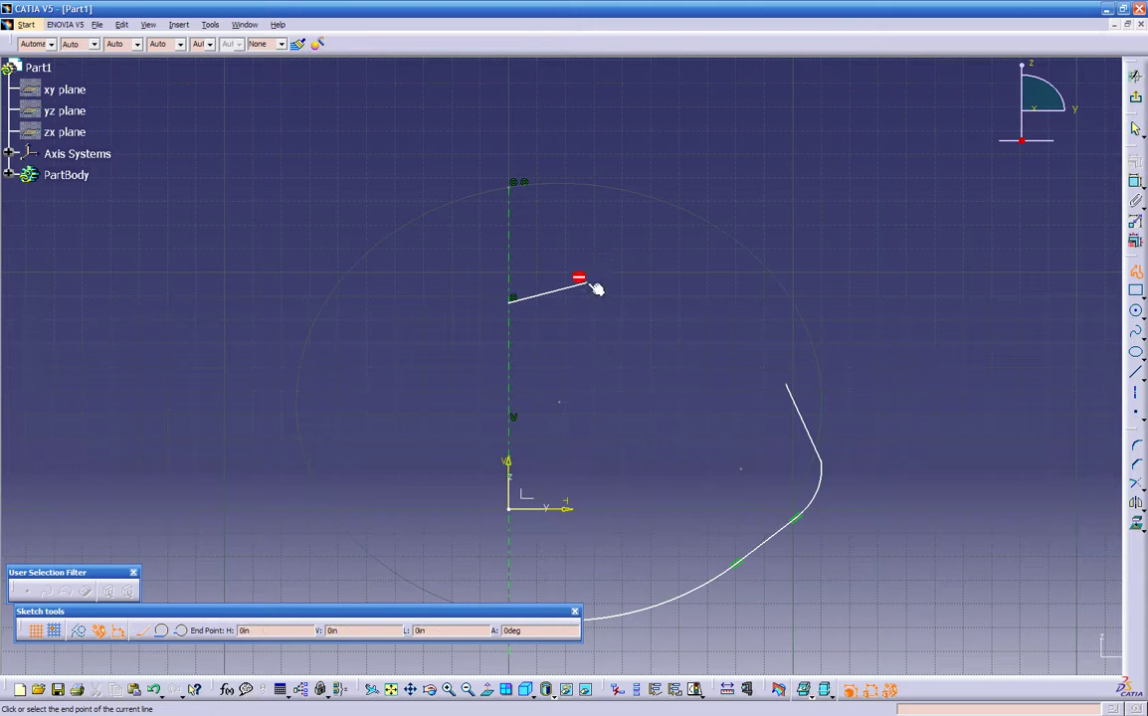
click(671, 288)
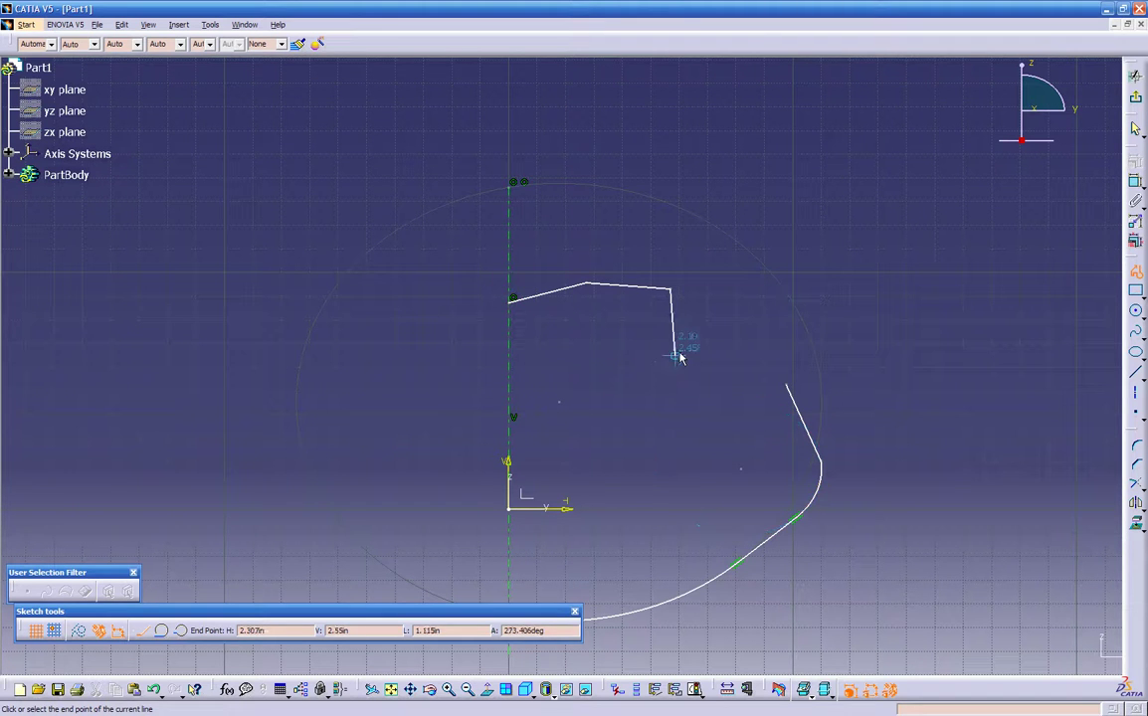
key(Escape)
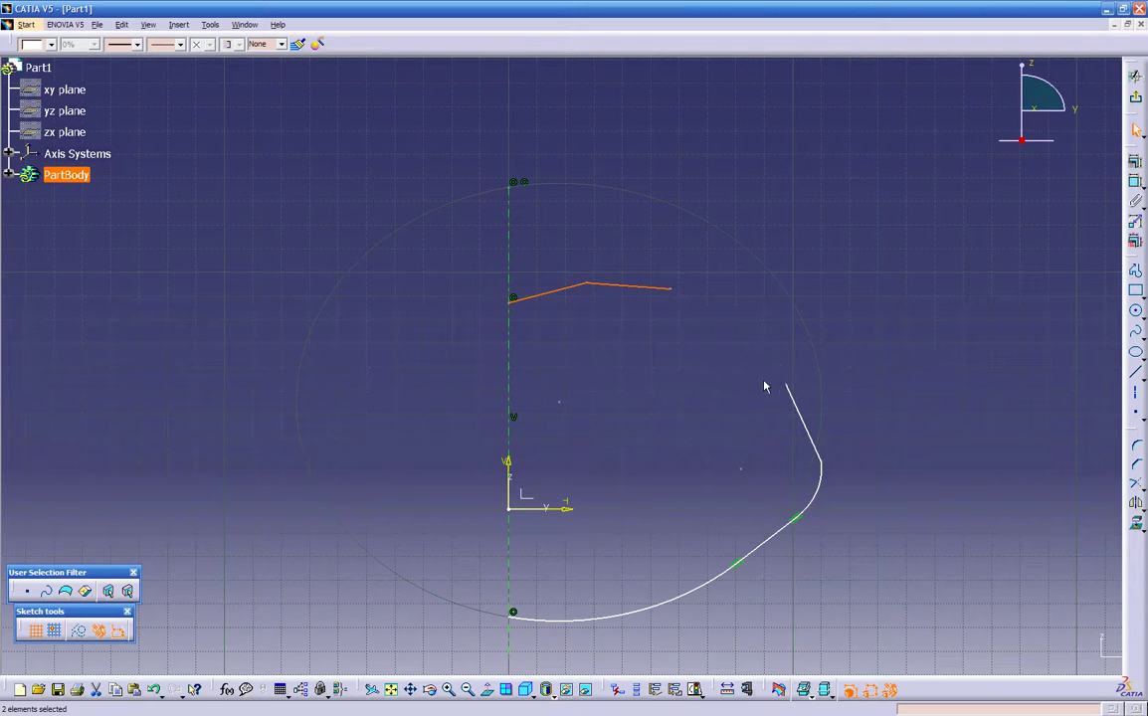
Drag the outer profile line's upper endpoint further right so it slants outward
drag(786, 388, 848, 368)
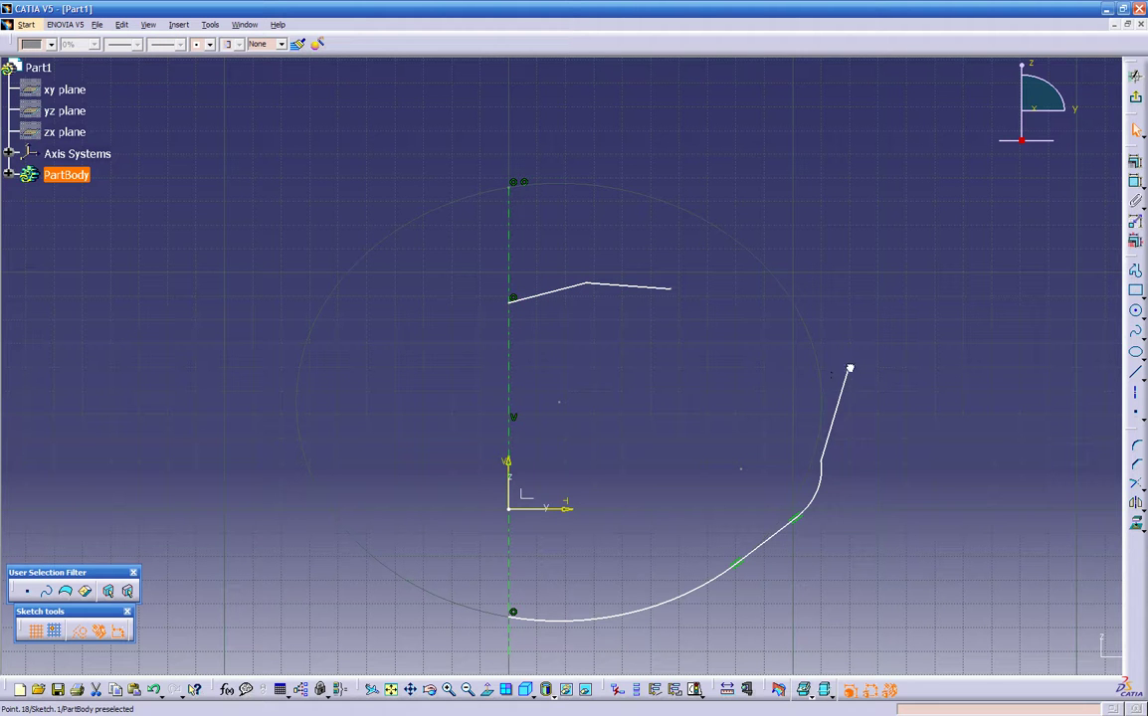
click(766, 370)
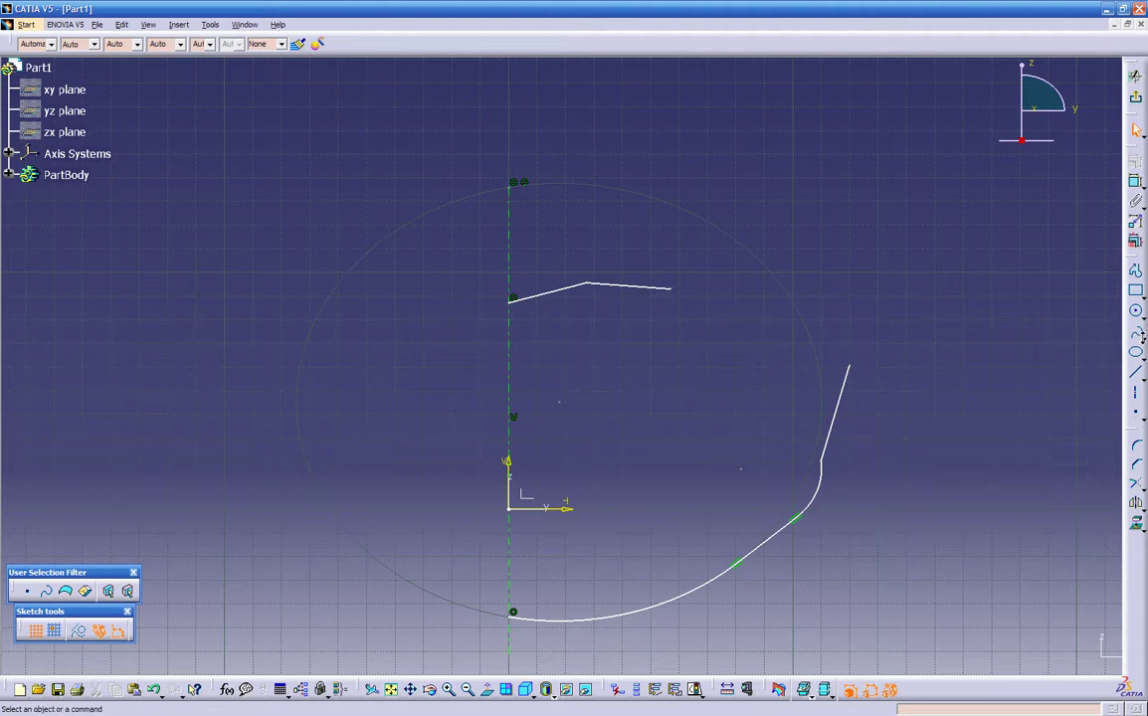
click(1142, 339)
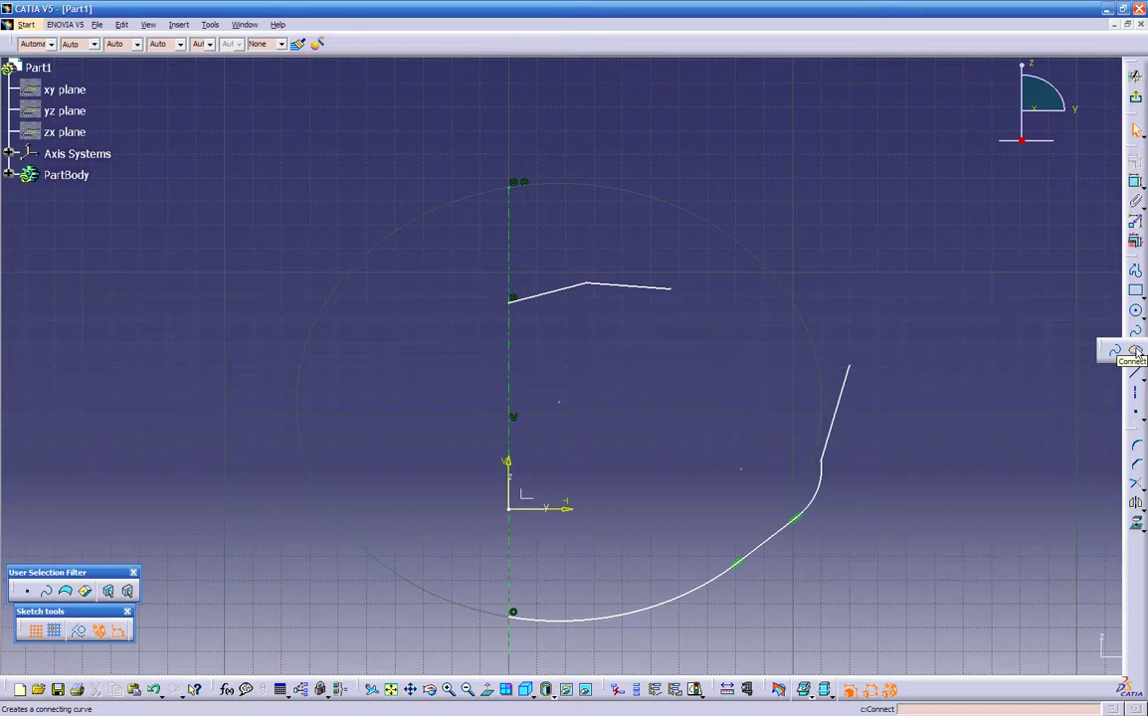
Create a connecting curve between the right slanted line and the upper line
click(1135, 353)
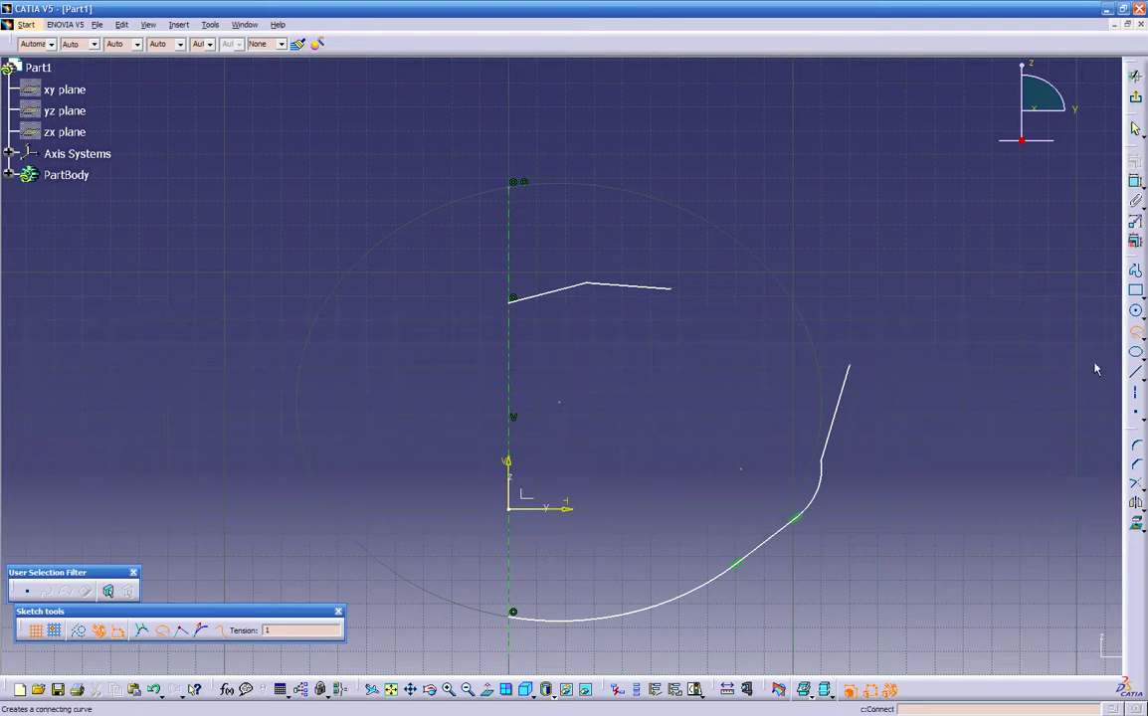
click(852, 381)
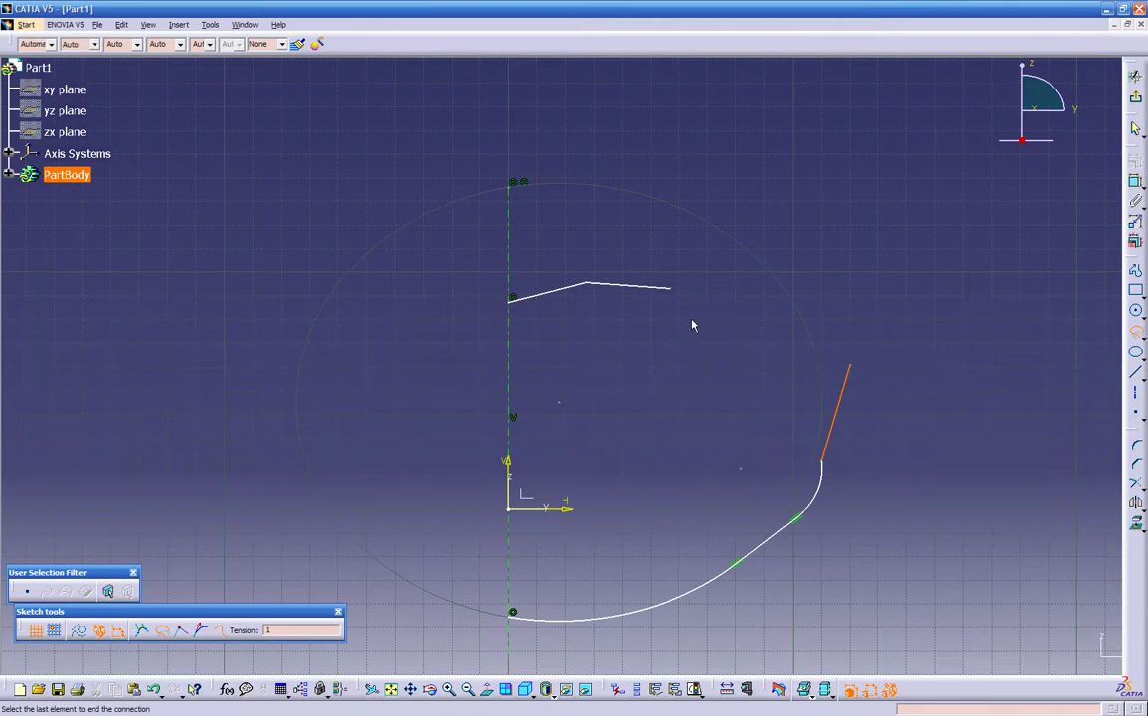
click(657, 289)
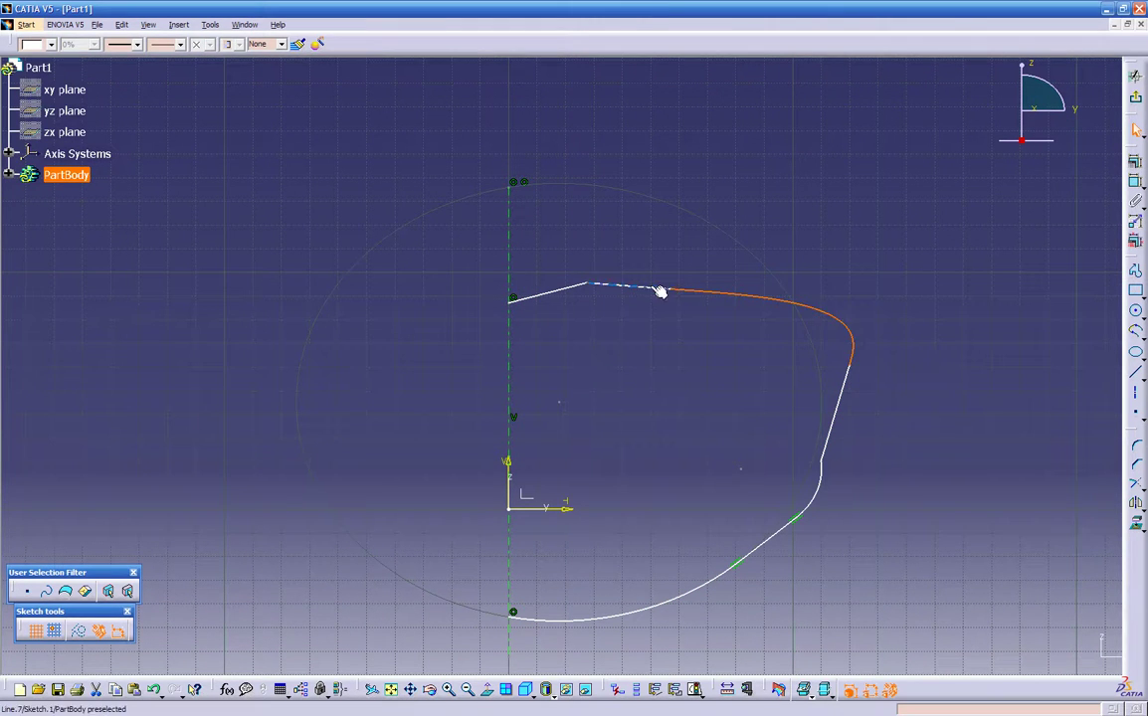
click(854, 362)
Set both connecting-curve ends to Tangency with tension raised to 1.4
double_click(740, 297)
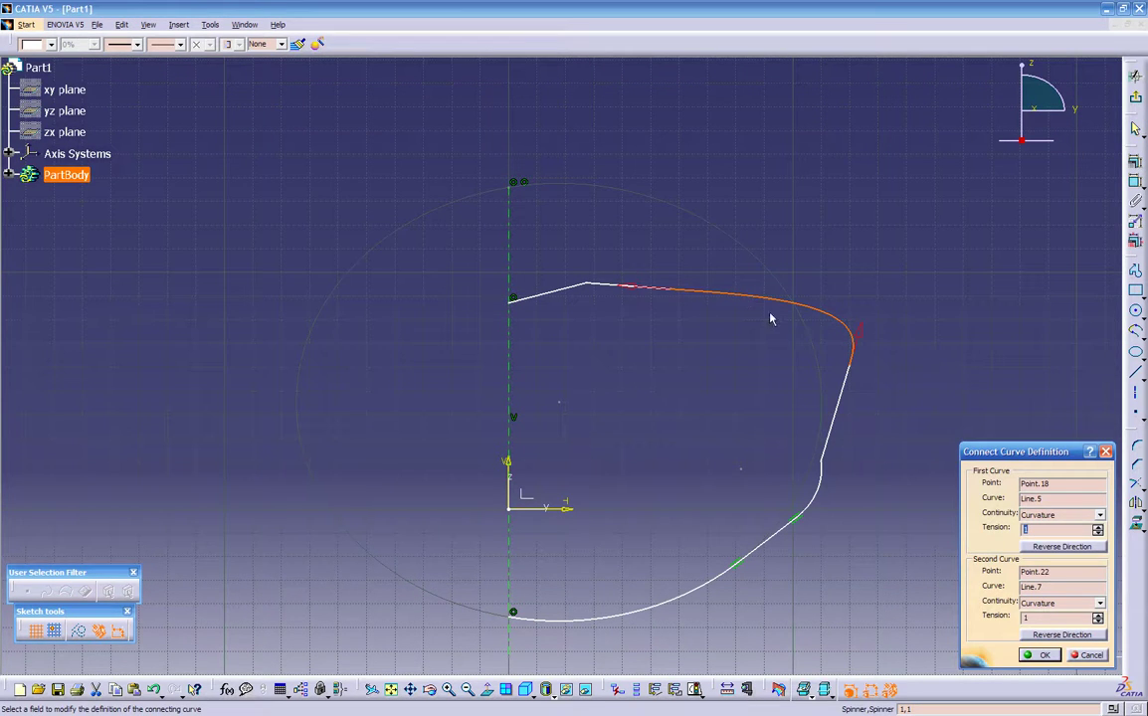
drag(994, 456, 324, 266)
click(416, 324)
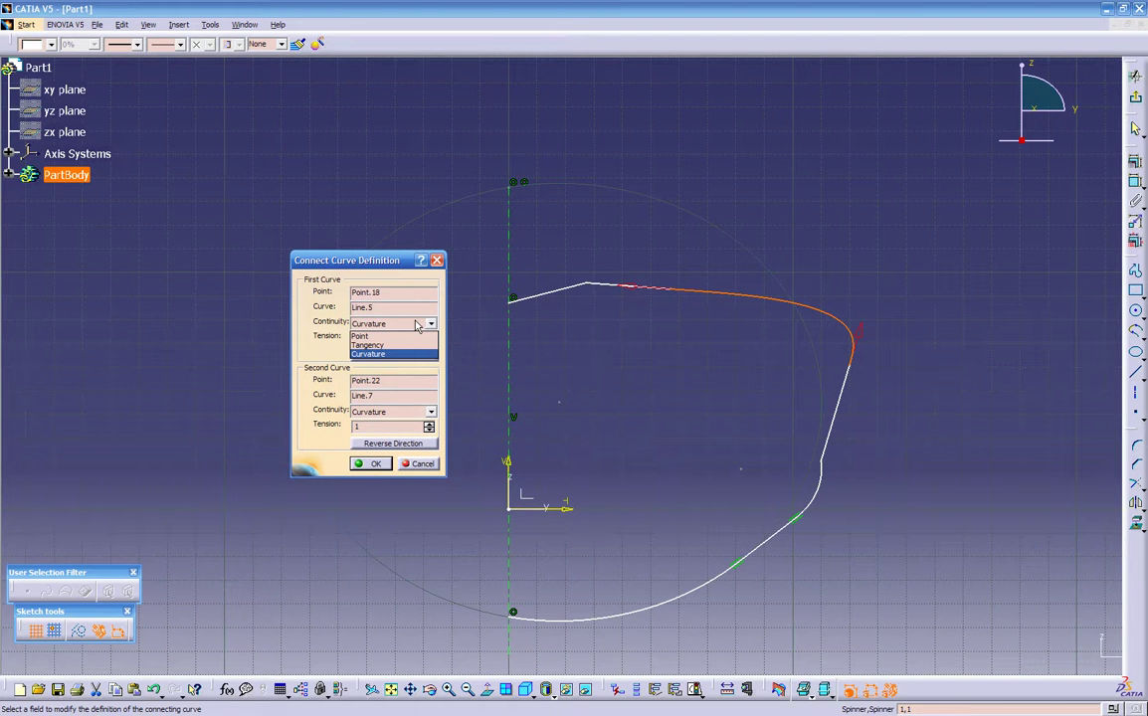
click(405, 346)
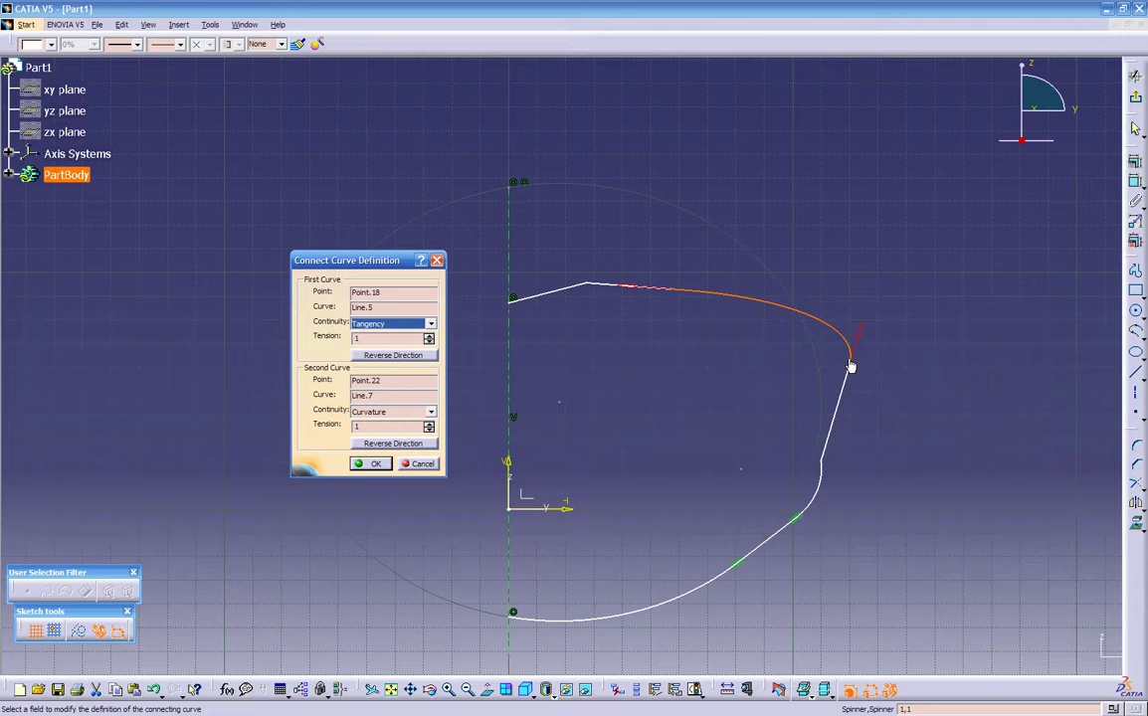
drag(429, 336, 432, 347)
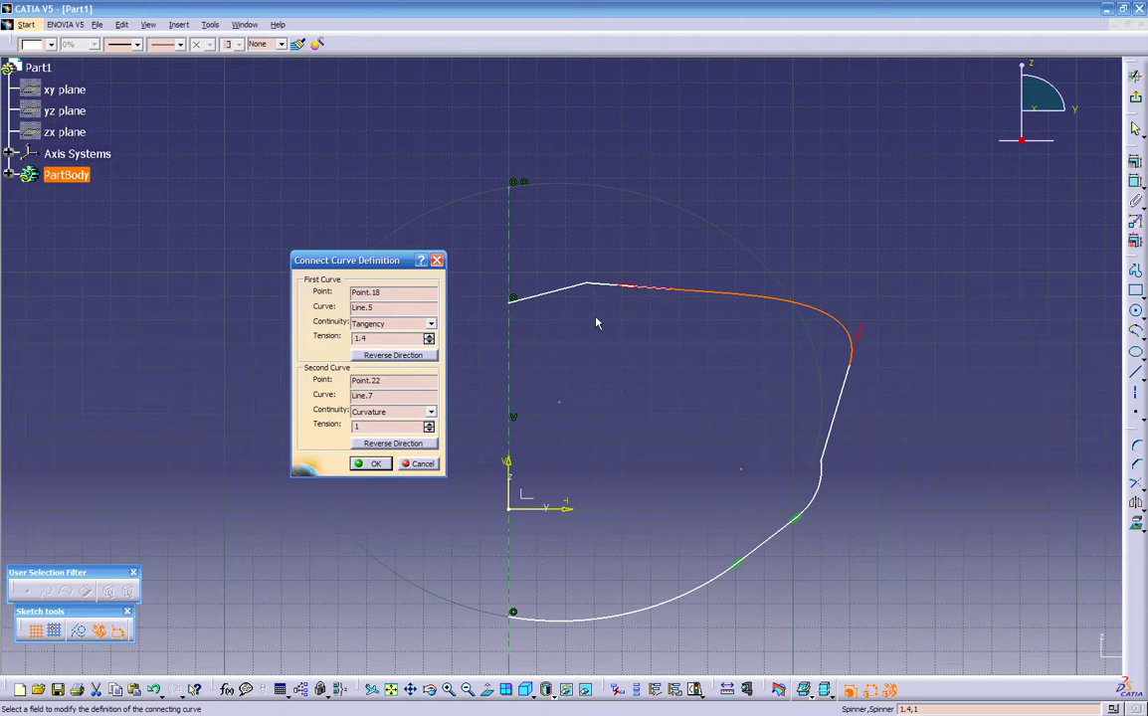
click(382, 414)
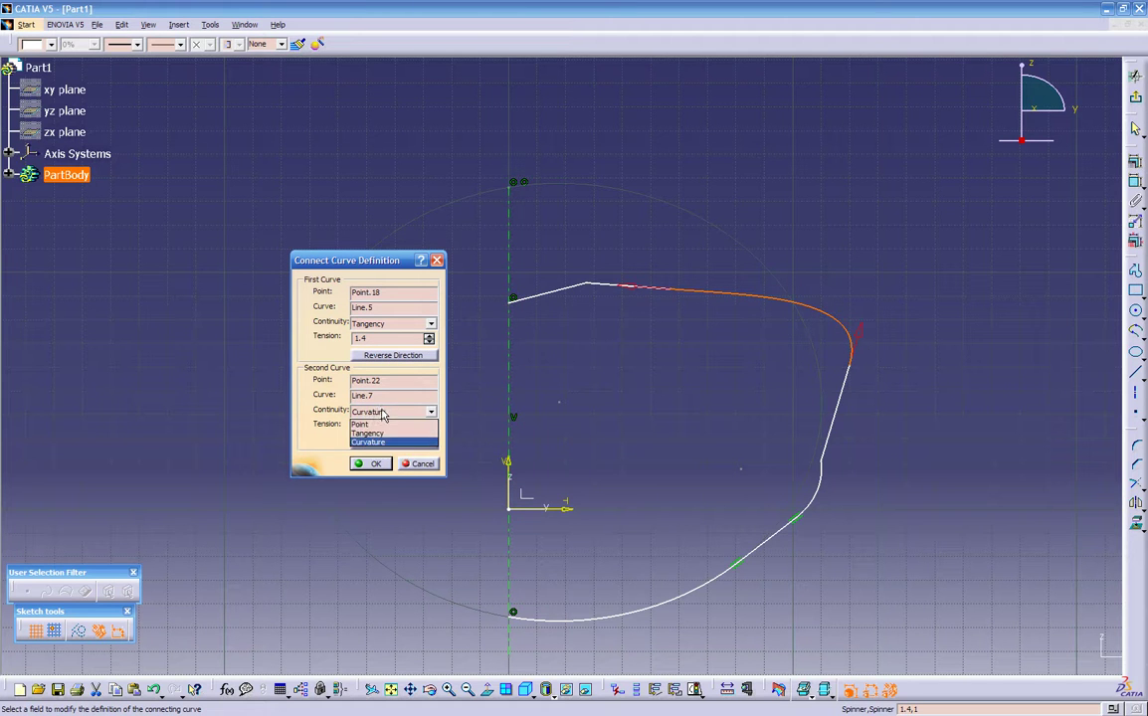
click(383, 435)
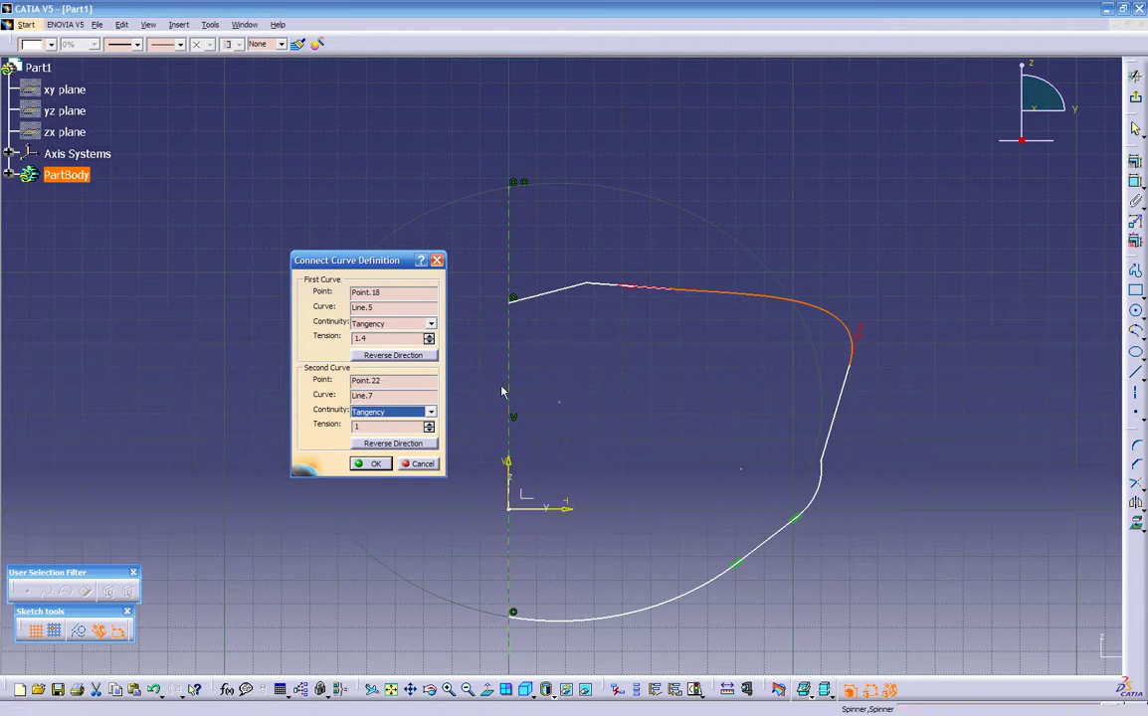
drag(430, 429, 432, 432)
click(372, 463)
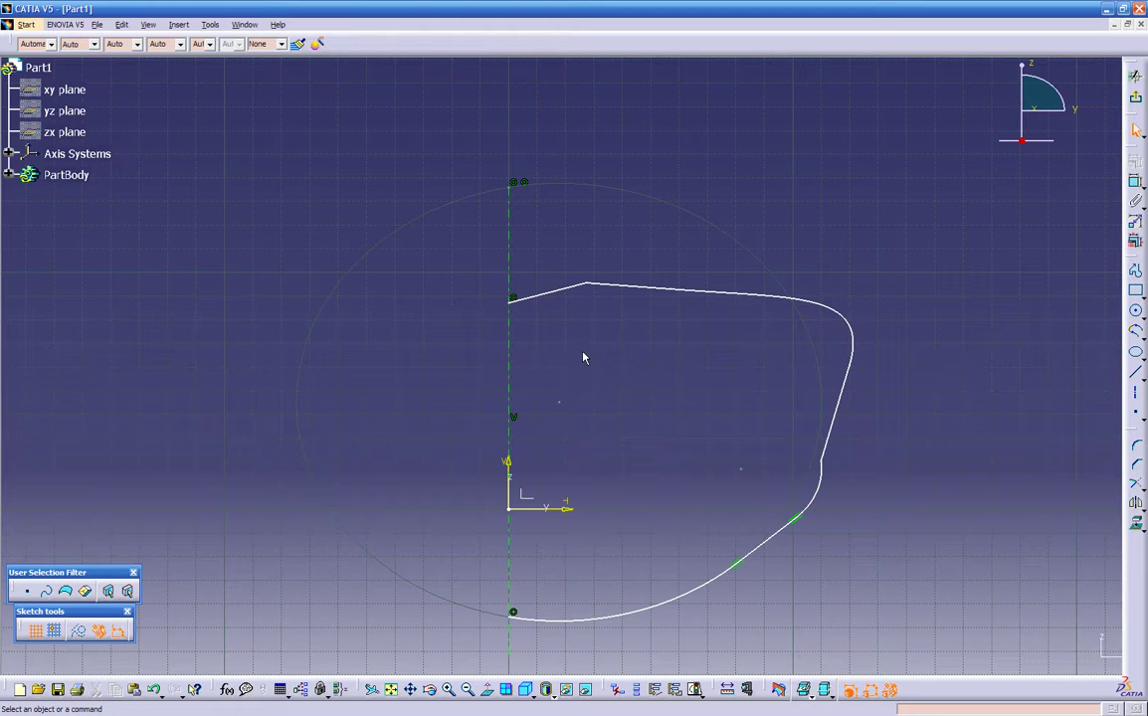
Delete the short piece above the lower arc and add a corner between the right line and the arc
click(827, 490)
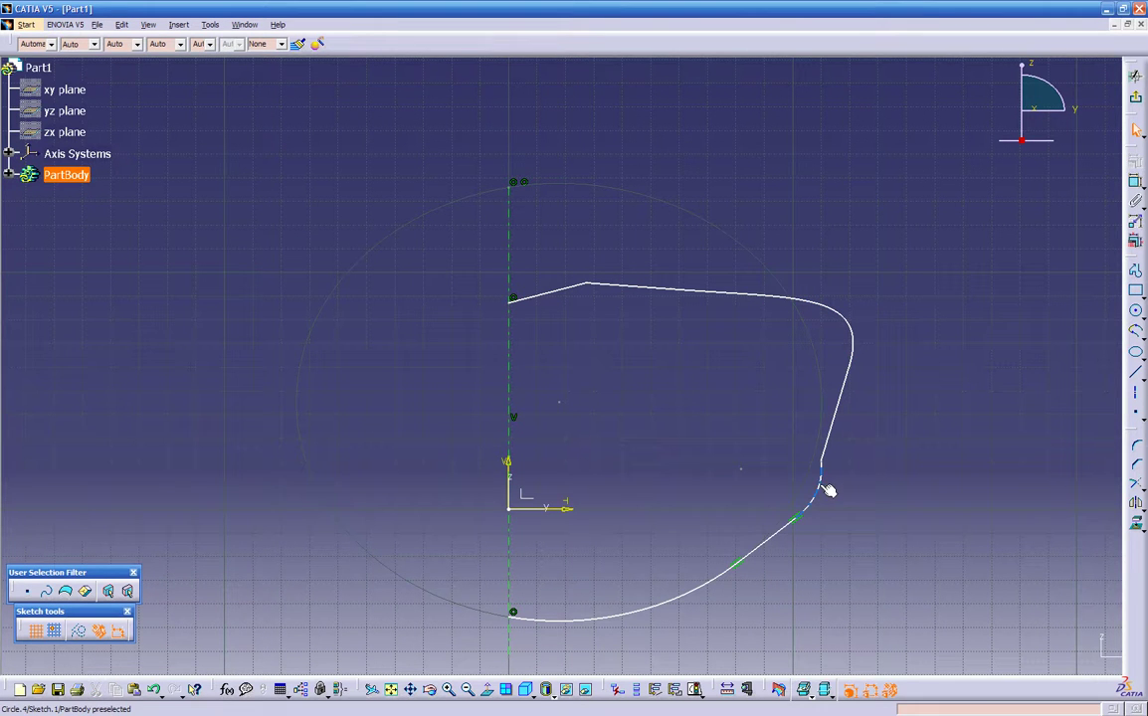
key(Delete)
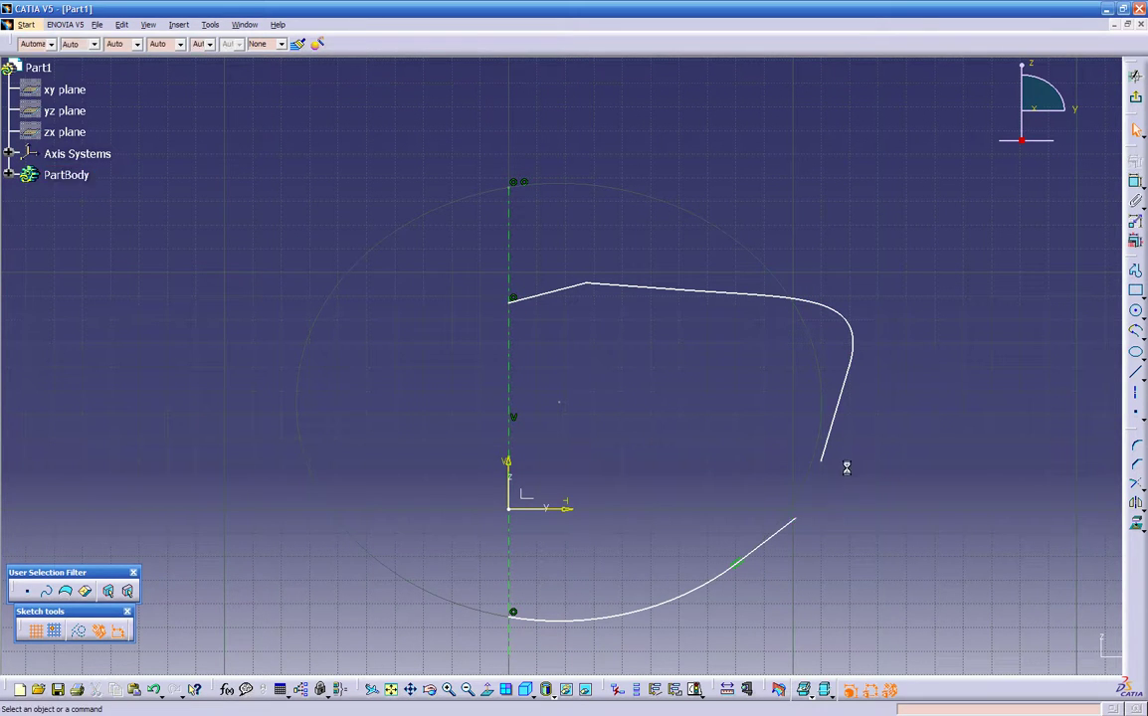
click(1138, 449)
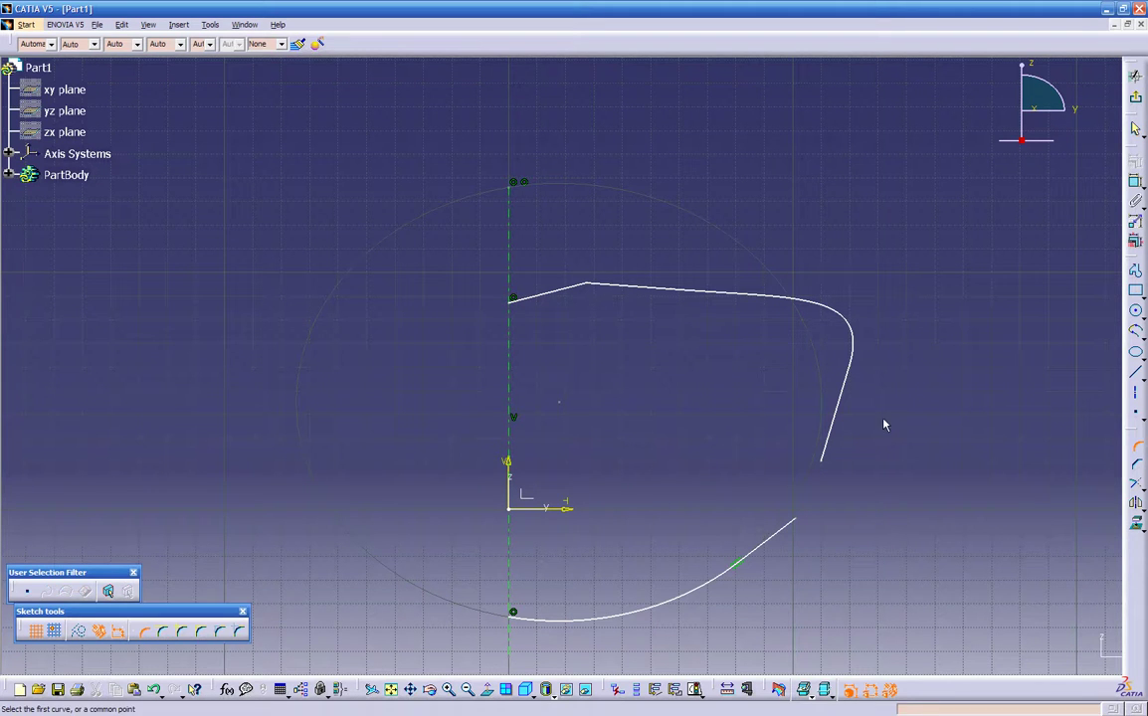
click(837, 430)
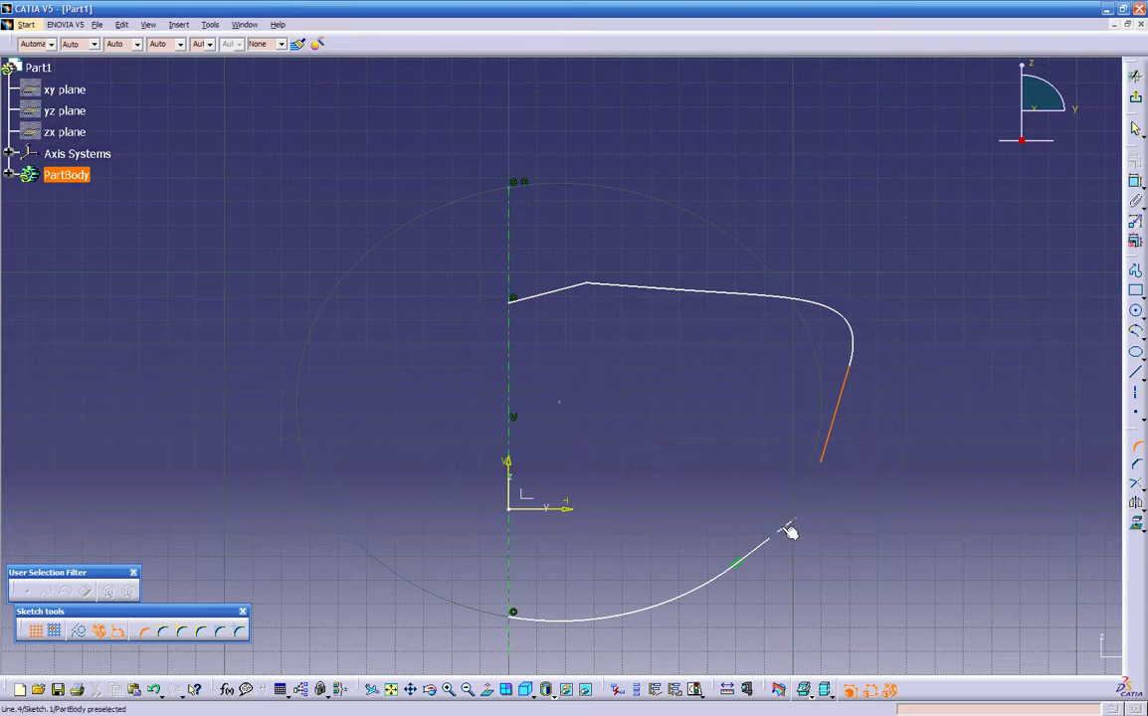
click(790, 530)
click(814, 507)
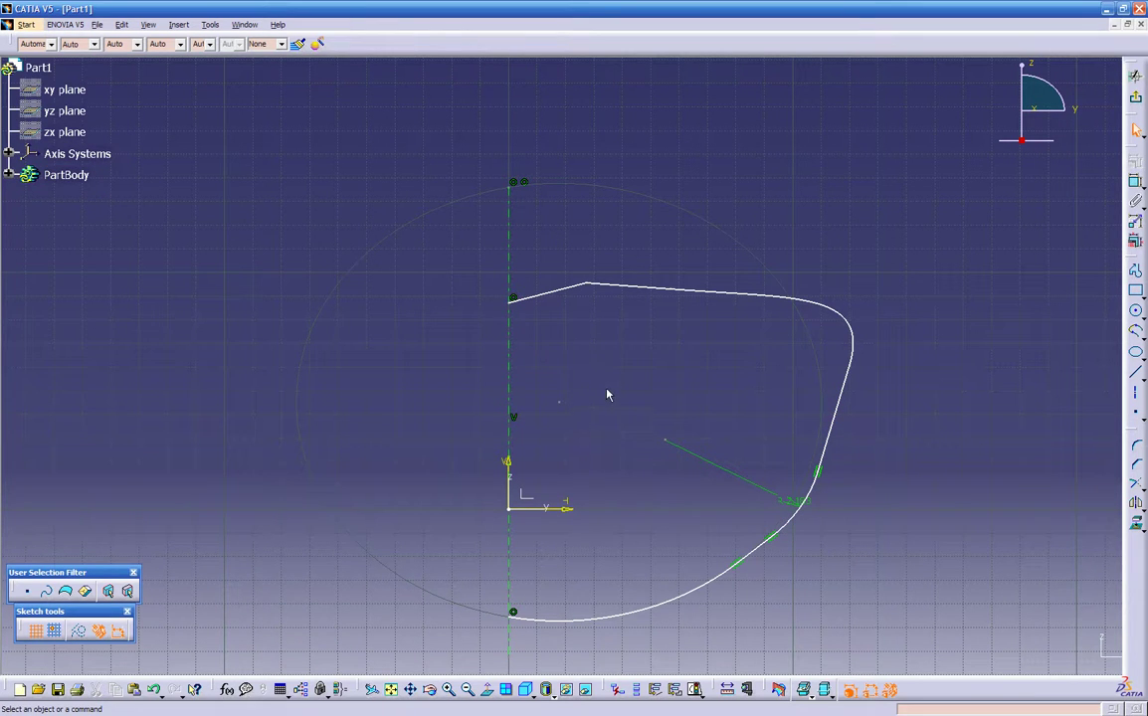
Add a small corner between the two top line segments and exit the sketch
click(1138, 451)
click(646, 289)
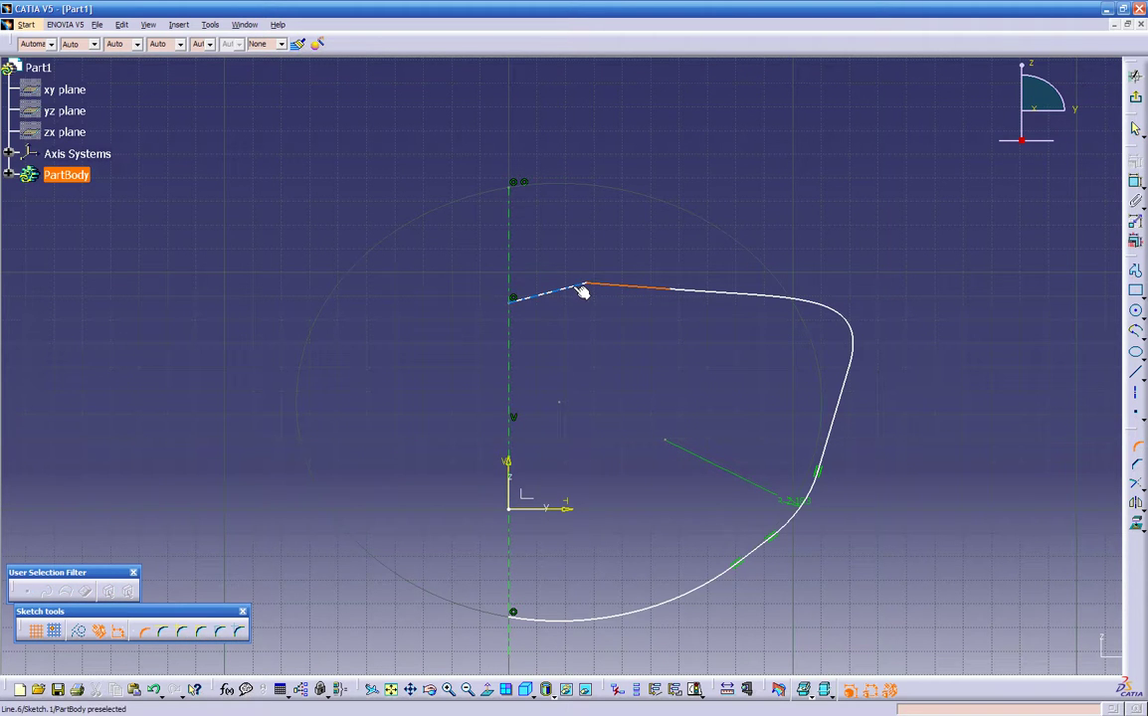
click(584, 291)
click(593, 295)
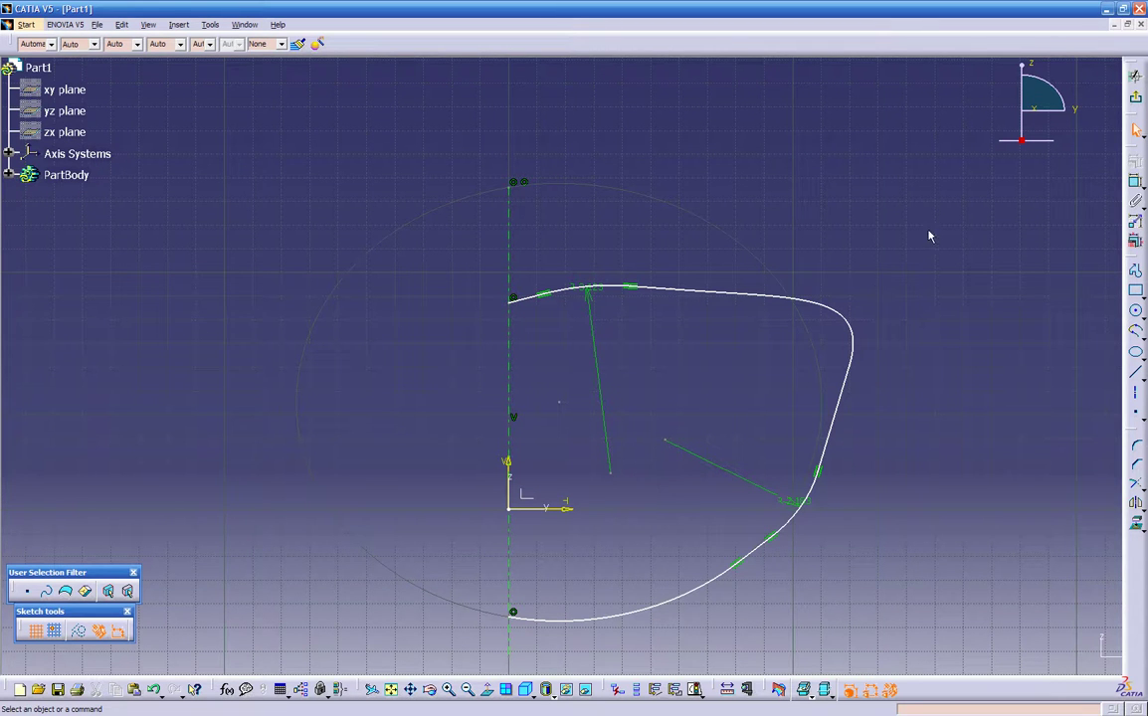
click(1136, 75)
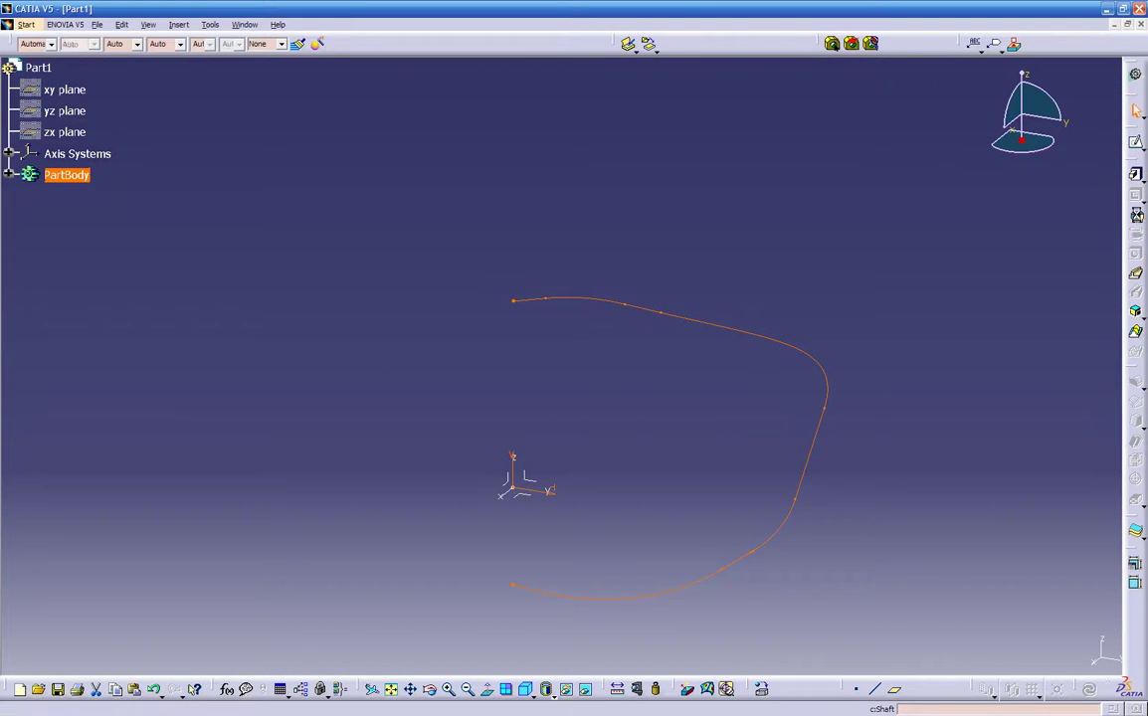
Revolve Sketch.1 a full 360° into Shaft.1
click(1137, 217)
middle_drag(914, 310, 861, 441)
mouse_move(613, 487)
middle_down()
mouse_move(575, 410)
mouse_move(582, 471)
mouse_move(617, 497)
middle_up()
click(983, 655)
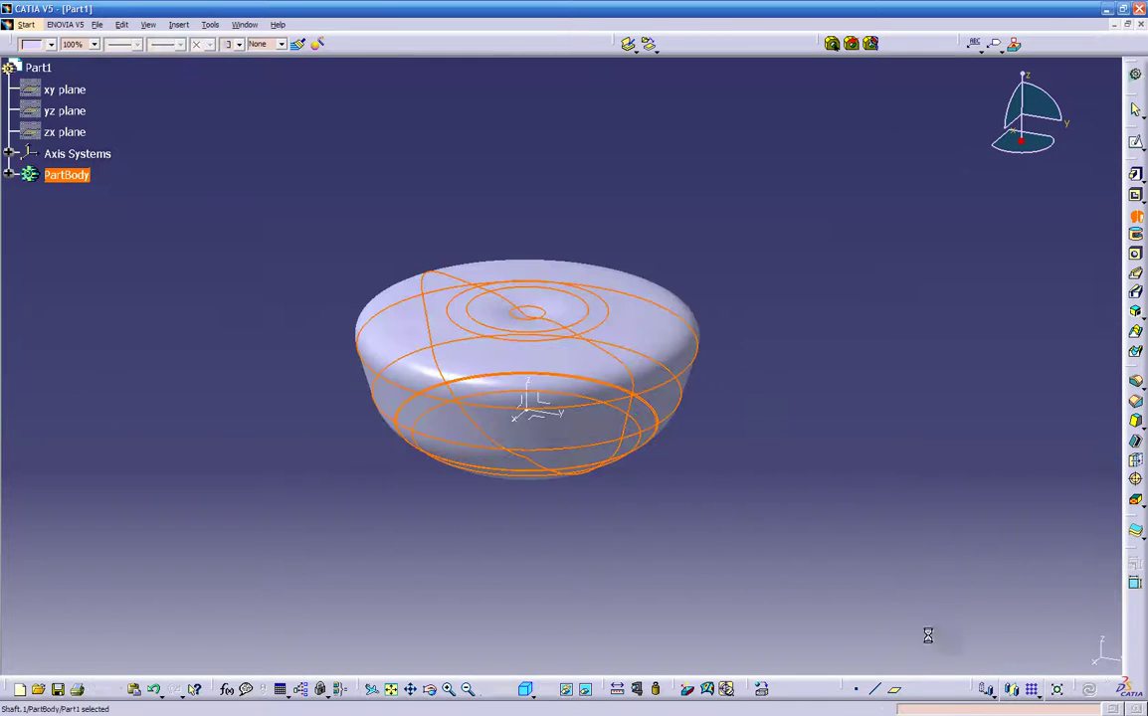
Expand PartBody in the tree and reopen Shaft.1's definition
click(538, 525)
mouse_move(539, 524)
middle_down()
mouse_move(567, 271)
mouse_move(607, 182)
mouse_move(605, 438)
mouse_move(747, 325)
mouse_move(775, 248)
mouse_move(726, 380)
mouse_move(757, 400)
mouse_move(644, 519)
mouse_move(460, 446)
mouse_move(426, 482)
middle_up()
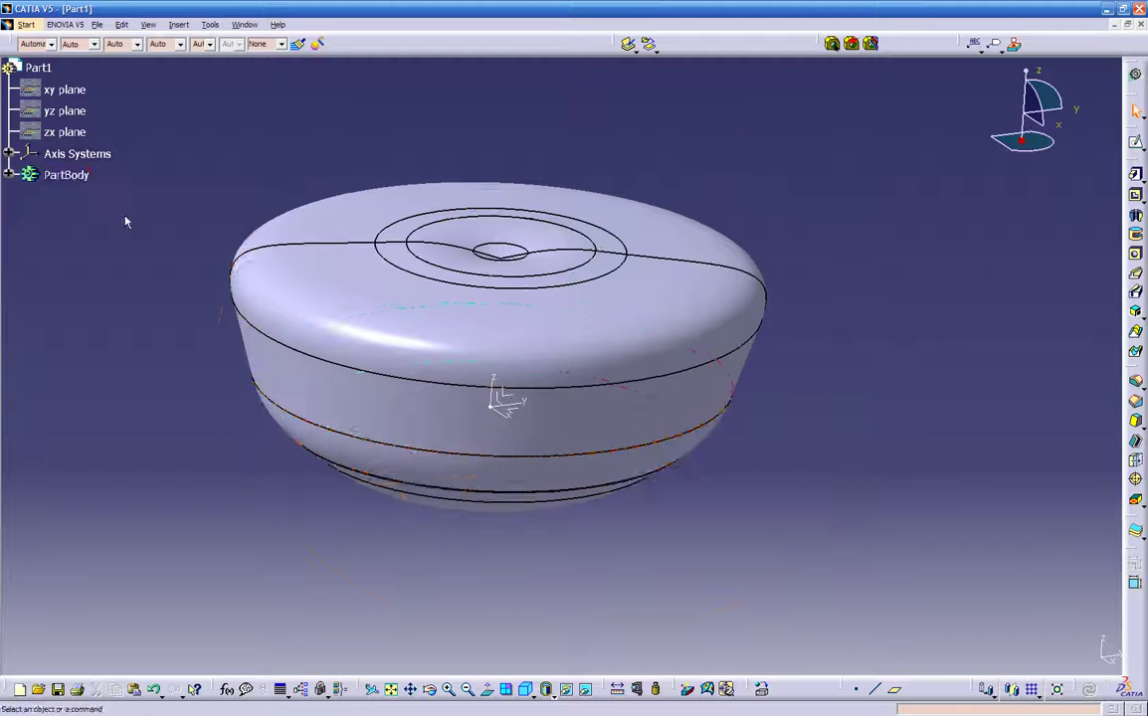
click(8, 174)
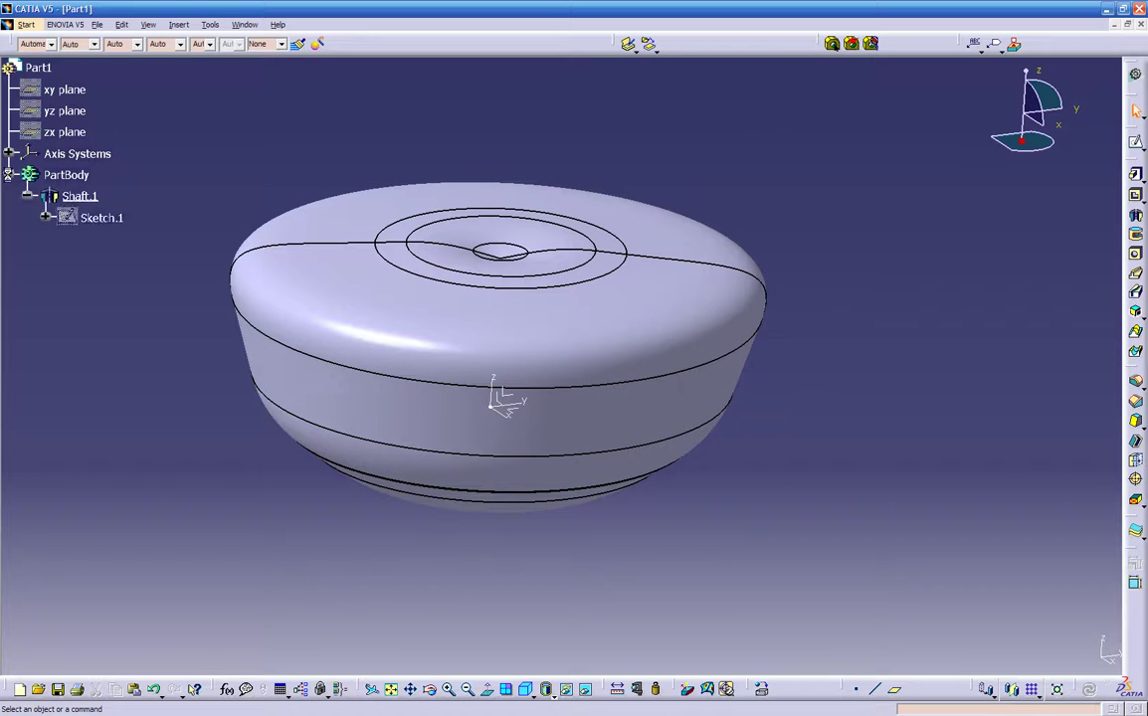
double_click(83, 197)
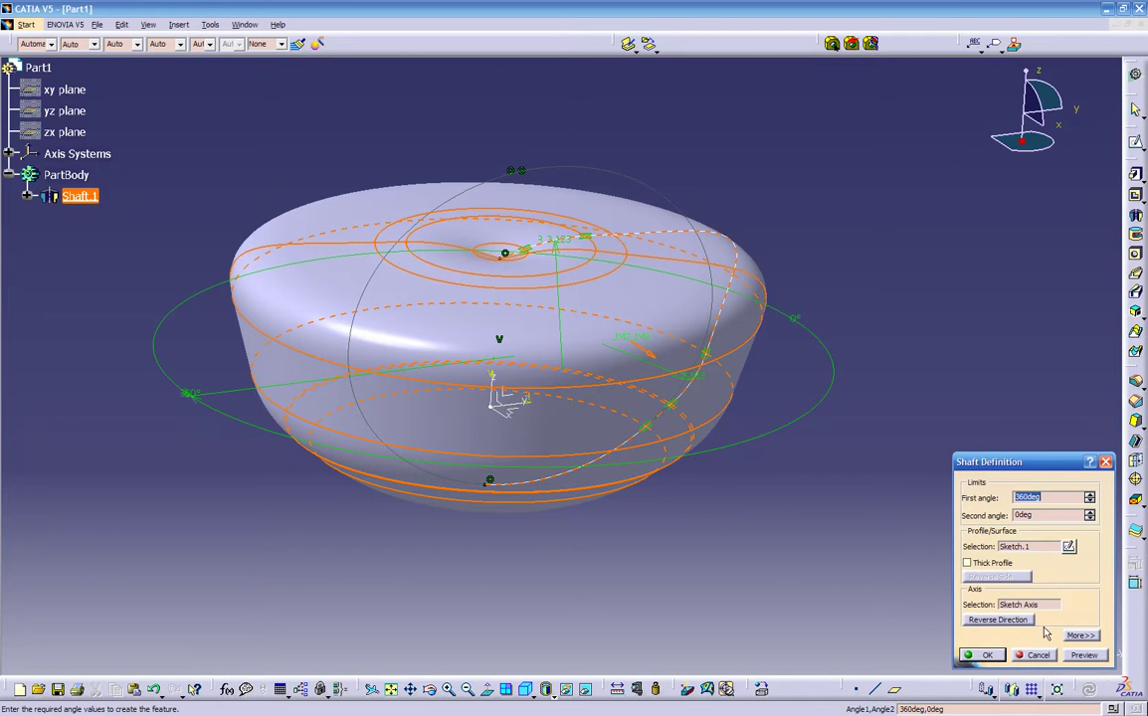
Show the extra shaft options and set the first angle to 250°
click(1080, 636)
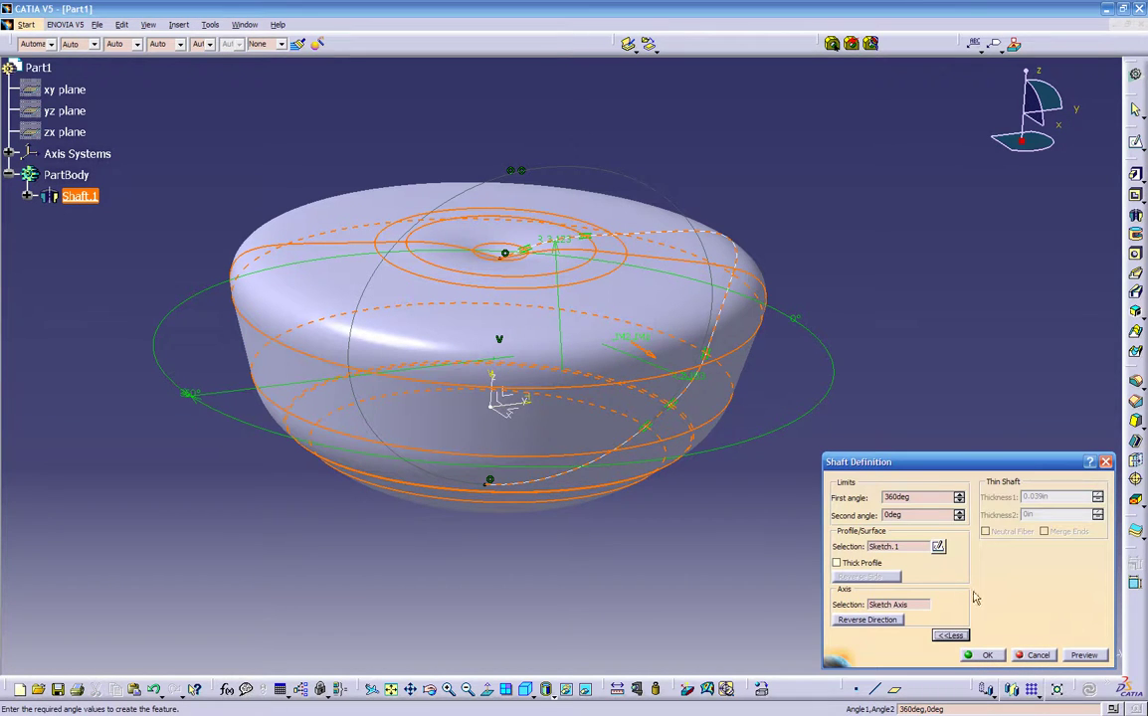
click(960, 501)
click(959, 502)
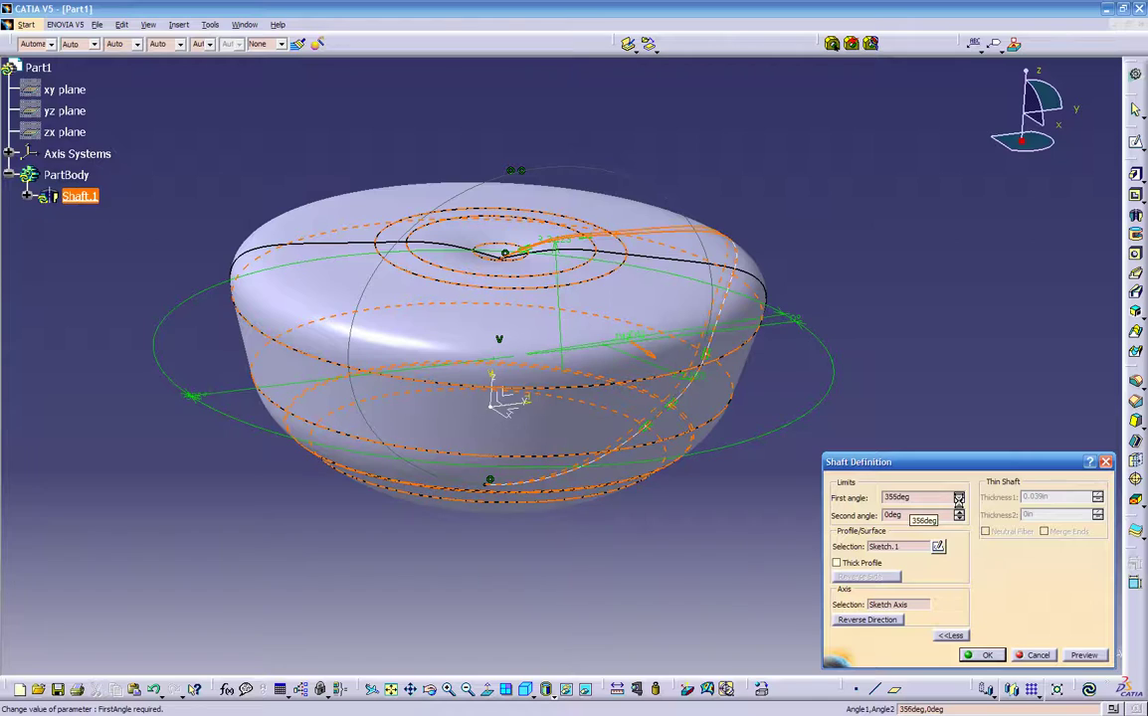
click(959, 502)
middle_drag(498, 507, 410, 468)
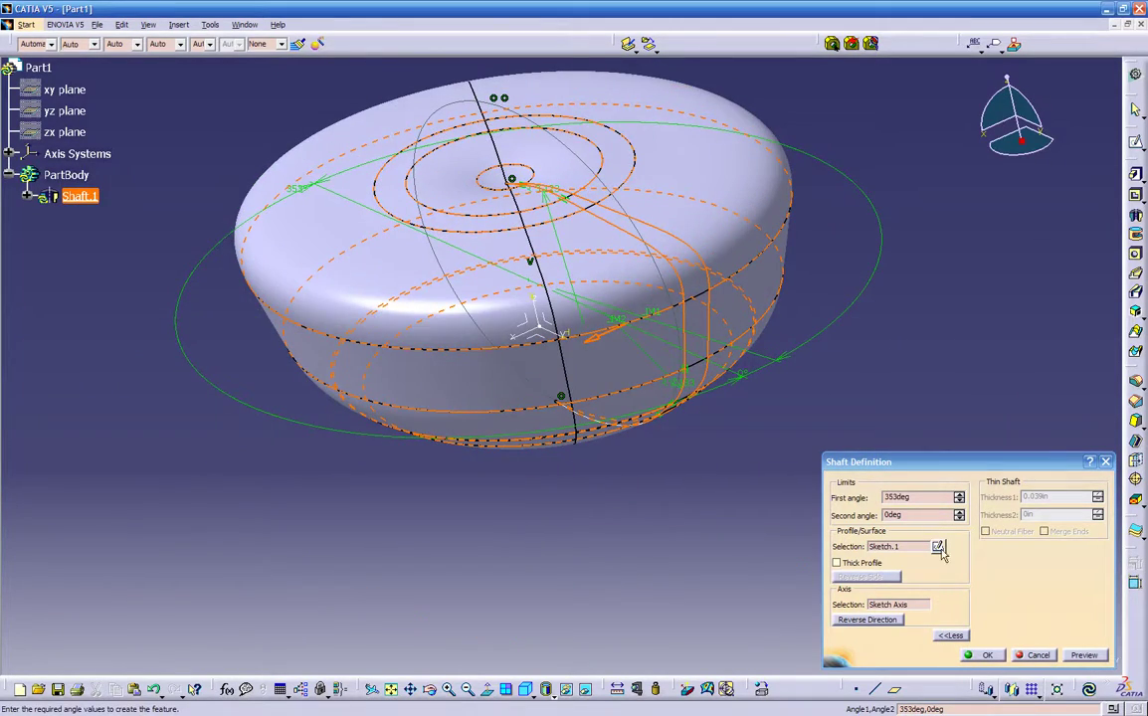
double_click(915, 497)
text(250)
key(Return)
Preview the 250° shaft, then enter 270° as the first angle
middle_drag(699, 544, 522, 527)
click(1084, 655)
middle_drag(693, 505, 551, 498)
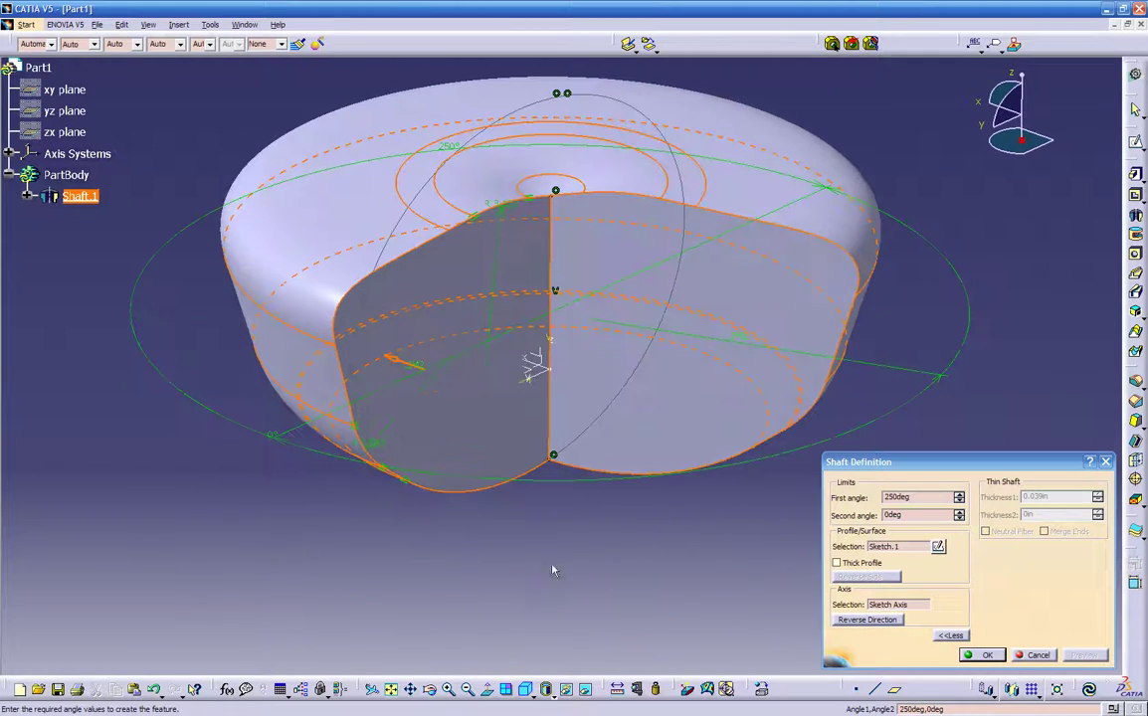
click(919, 496)
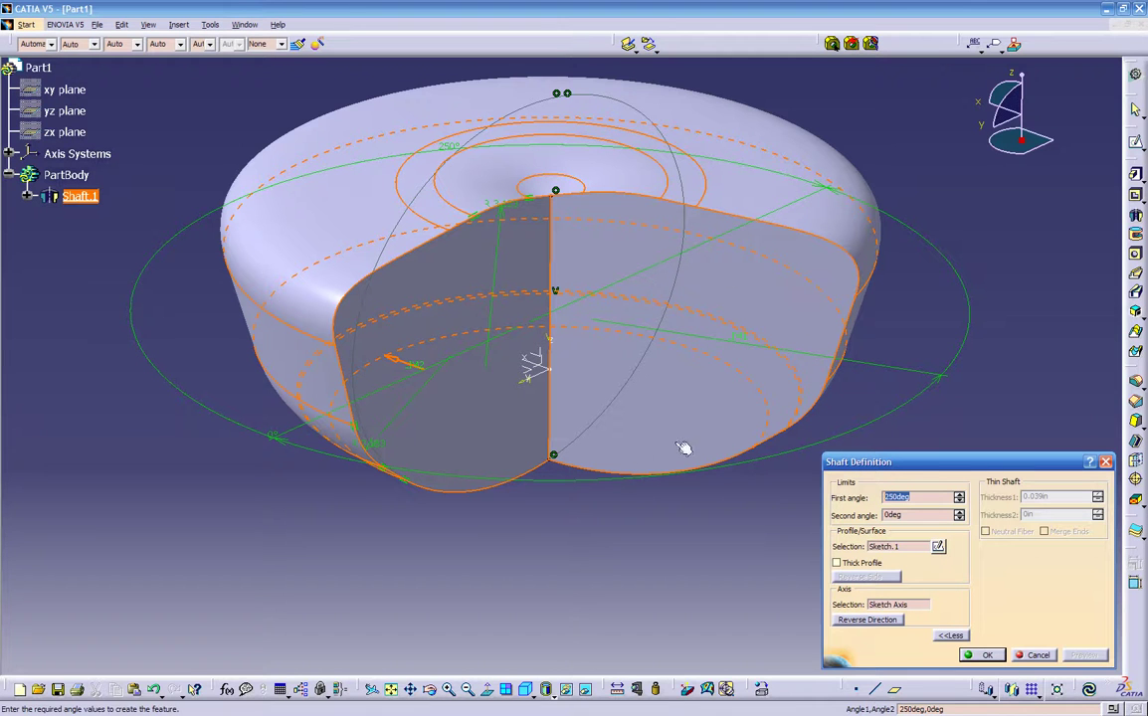
text(270)
key(Return)
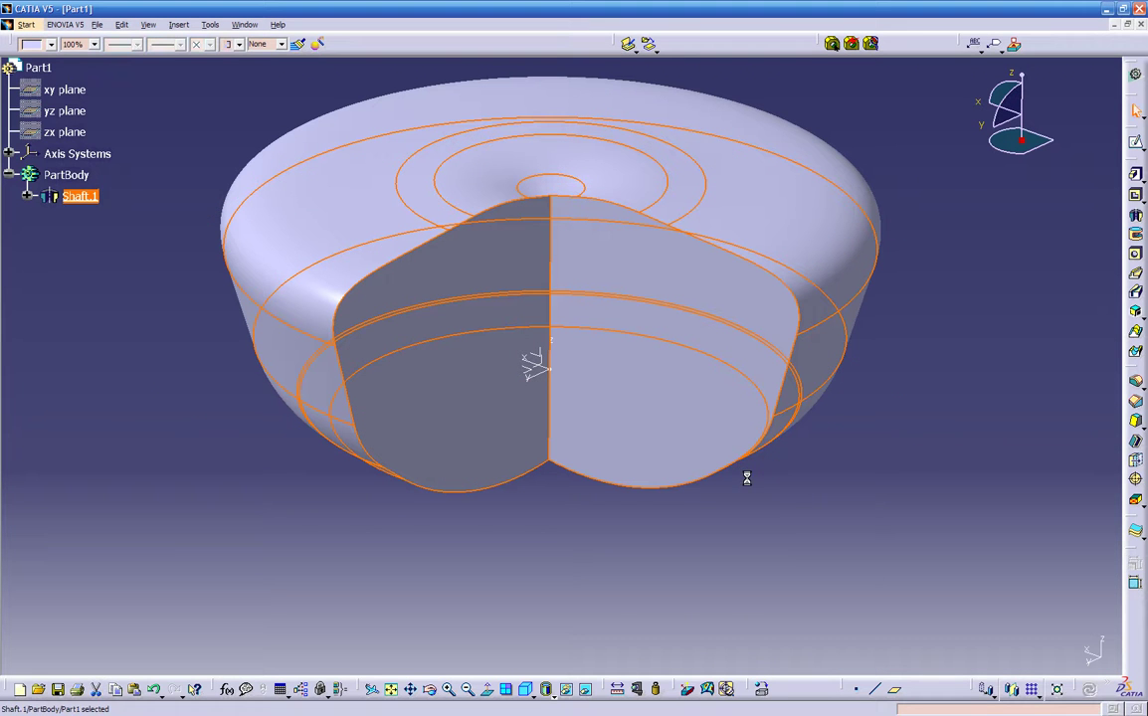
Select Shaft.1 in the tree and reopen its definition
click(589, 532)
mouse_move(589, 532)
middle_down()
mouse_move(552, 436)
mouse_move(617, 318)
mouse_move(662, 477)
mouse_move(717, 462)
mouse_move(538, 477)
mouse_move(470, 516)
mouse_move(548, 540)
mouse_move(557, 528)
middle_up()
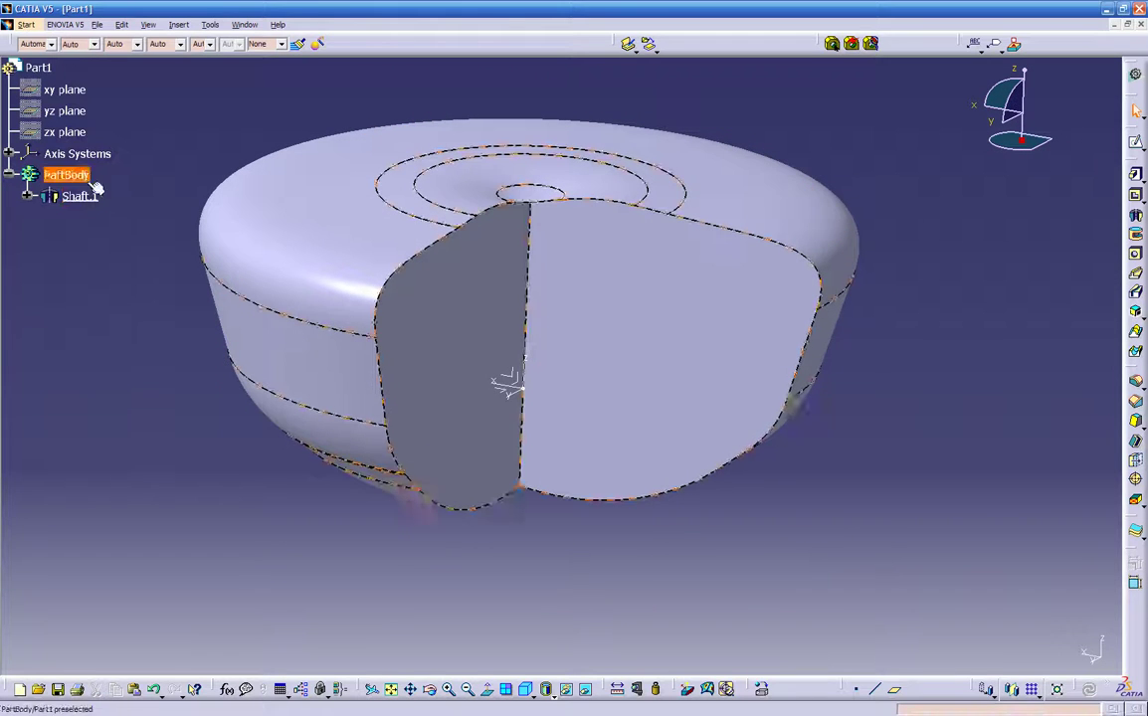
click(27, 196)
click(78, 196)
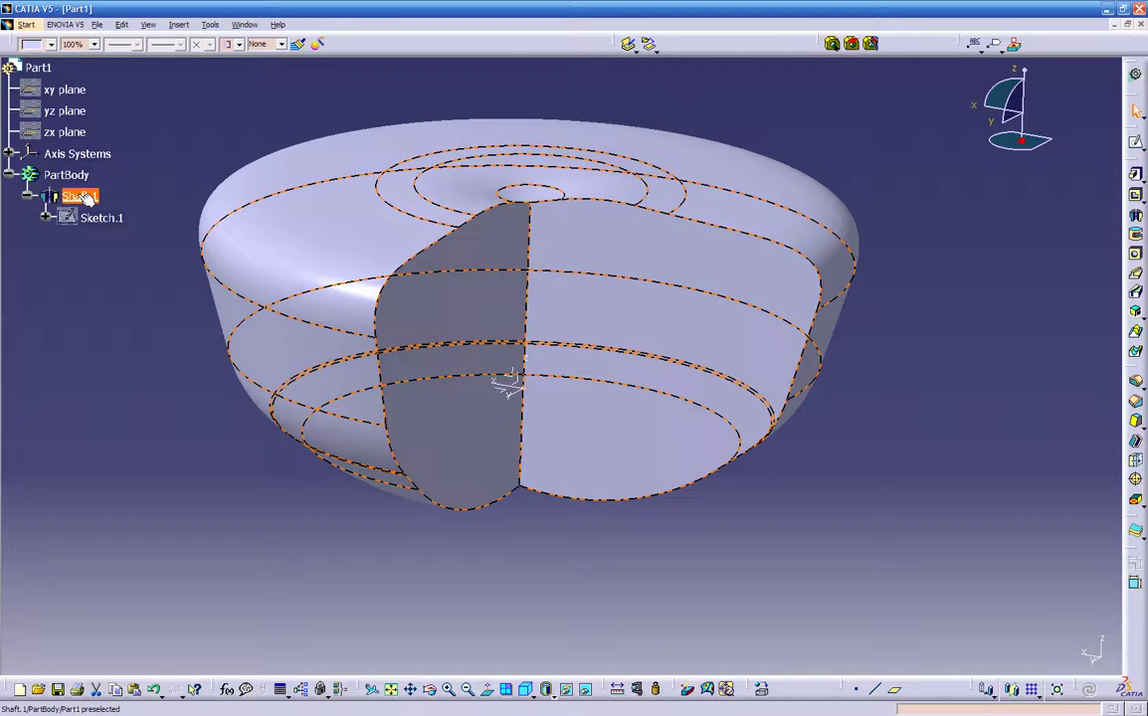
double_click(79, 196)
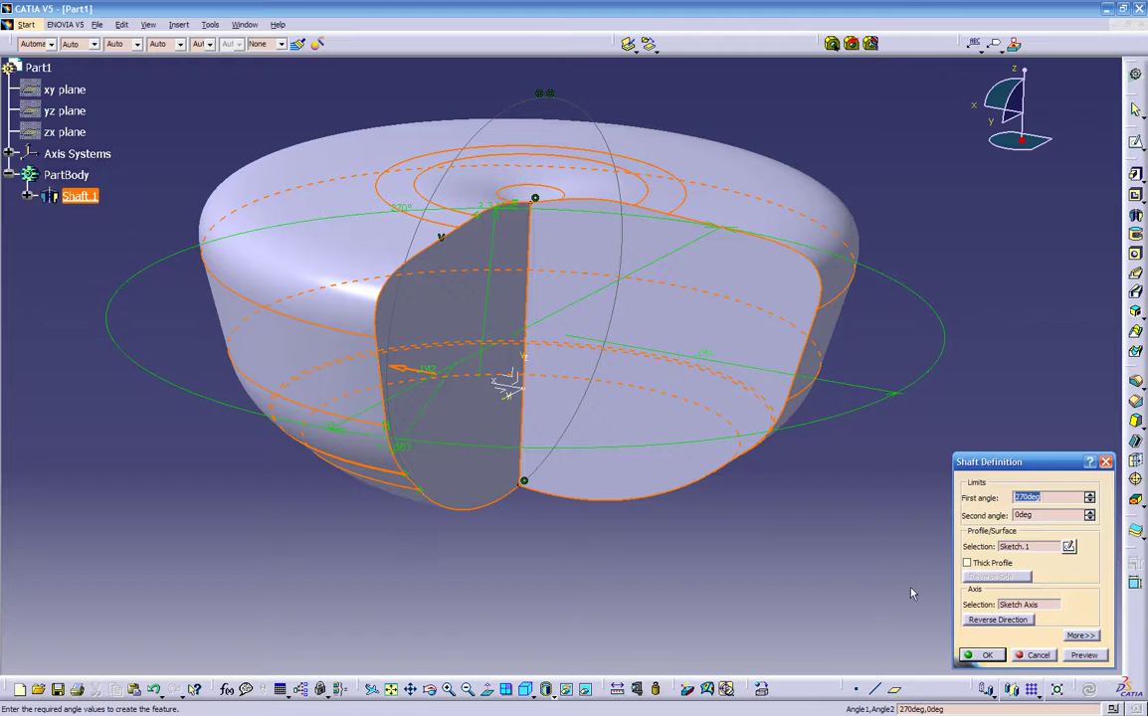
Enable Thick Profile on Shaft.1 with the default 0.039in wall, preview and confirm
click(1081, 637)
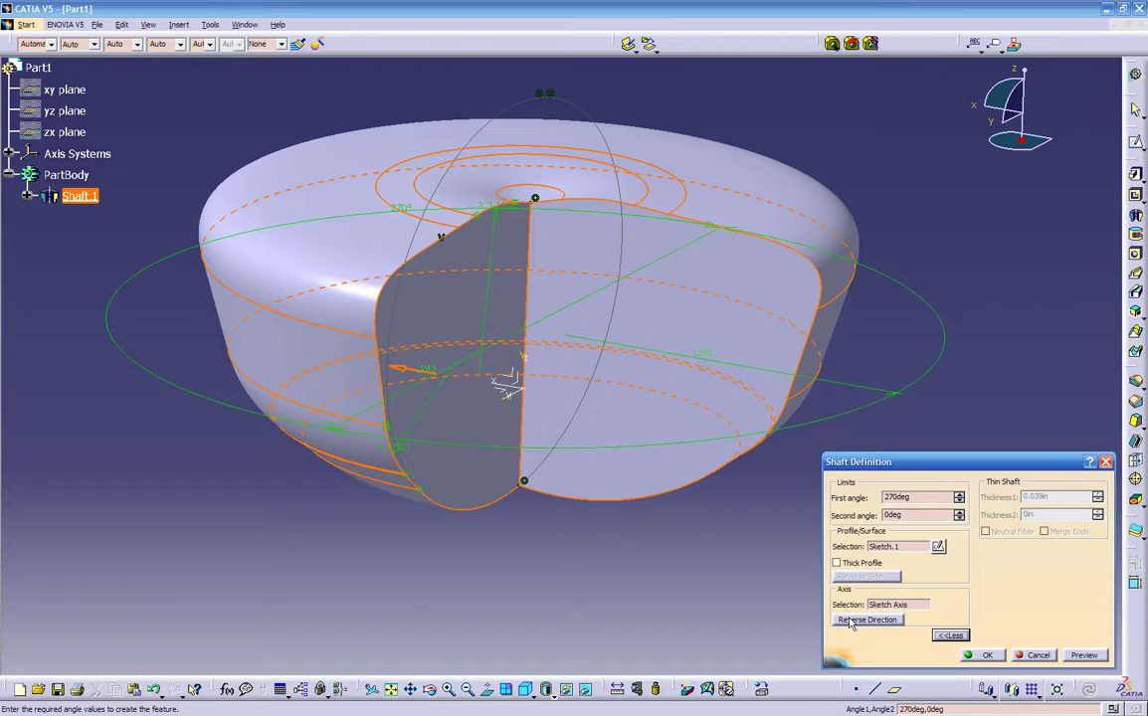
click(846, 565)
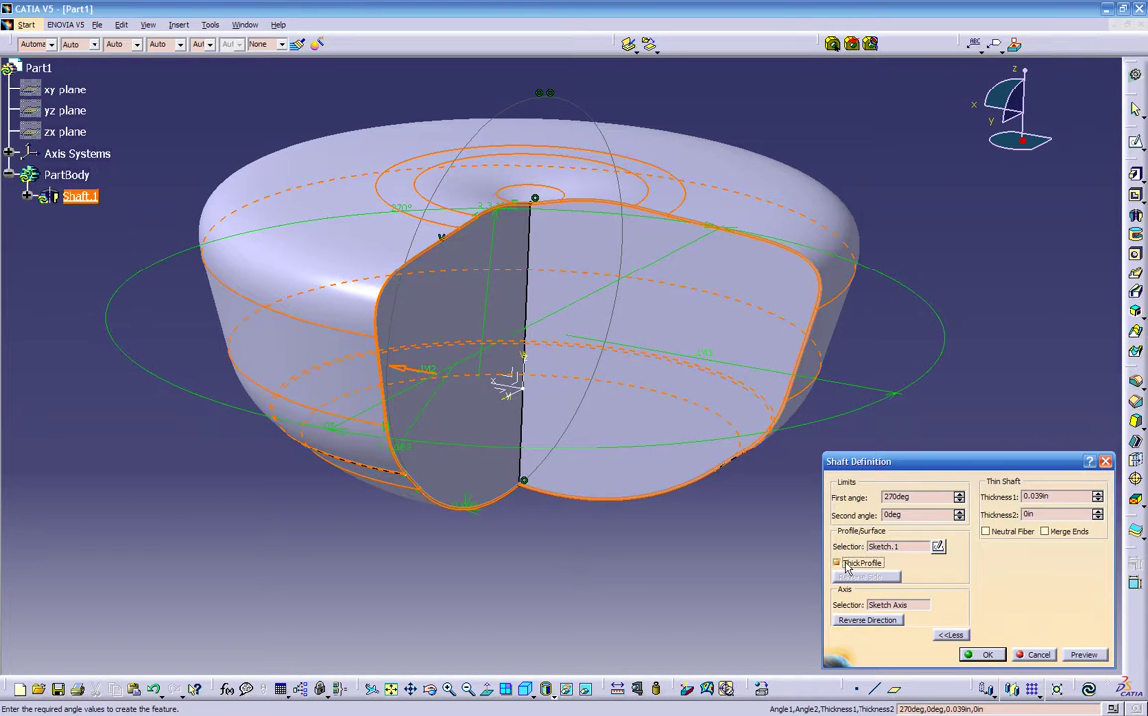
middle_drag(675, 569, 642, 528)
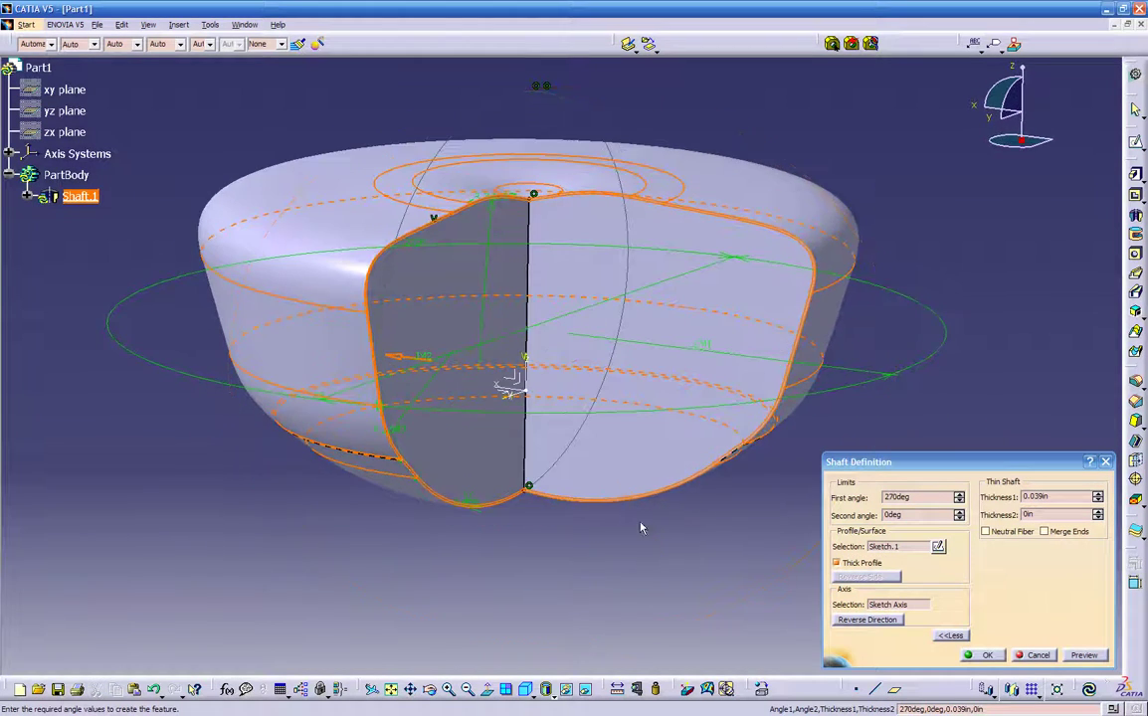
click(1092, 656)
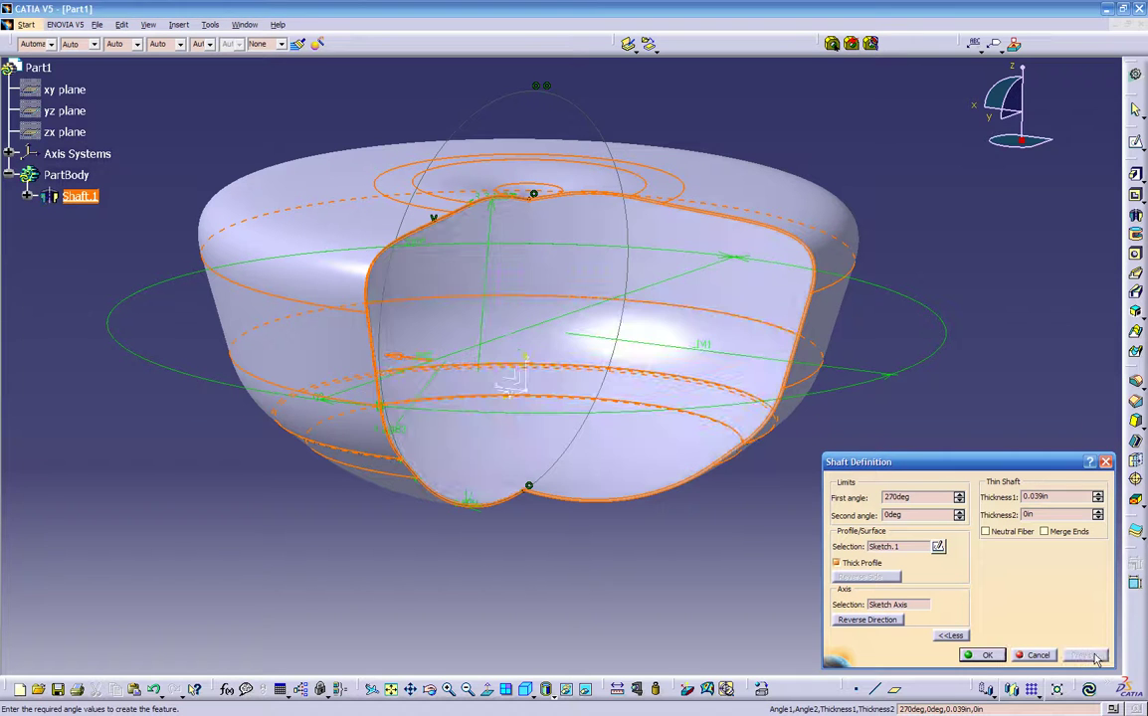
middle_drag(617, 497, 660, 482)
click(968, 656)
middle_drag(641, 584, 535, 538)
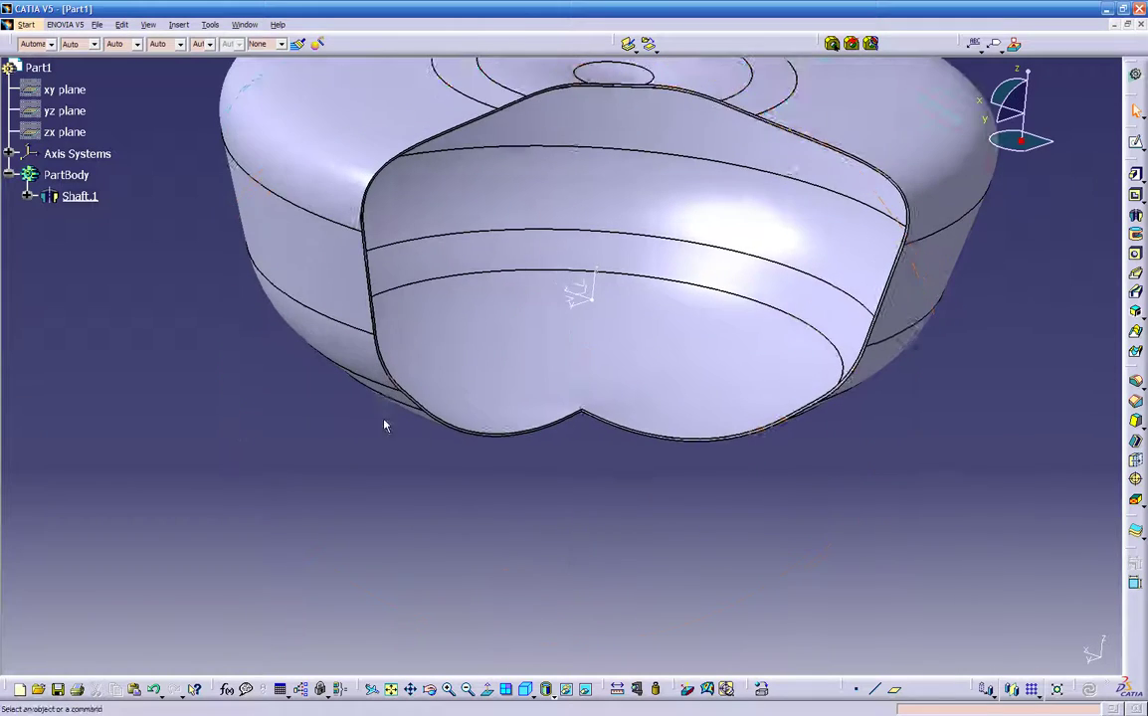
Reopen Shaft.1 and set both wall thicknesses to 0.25in
double_click(79, 196)
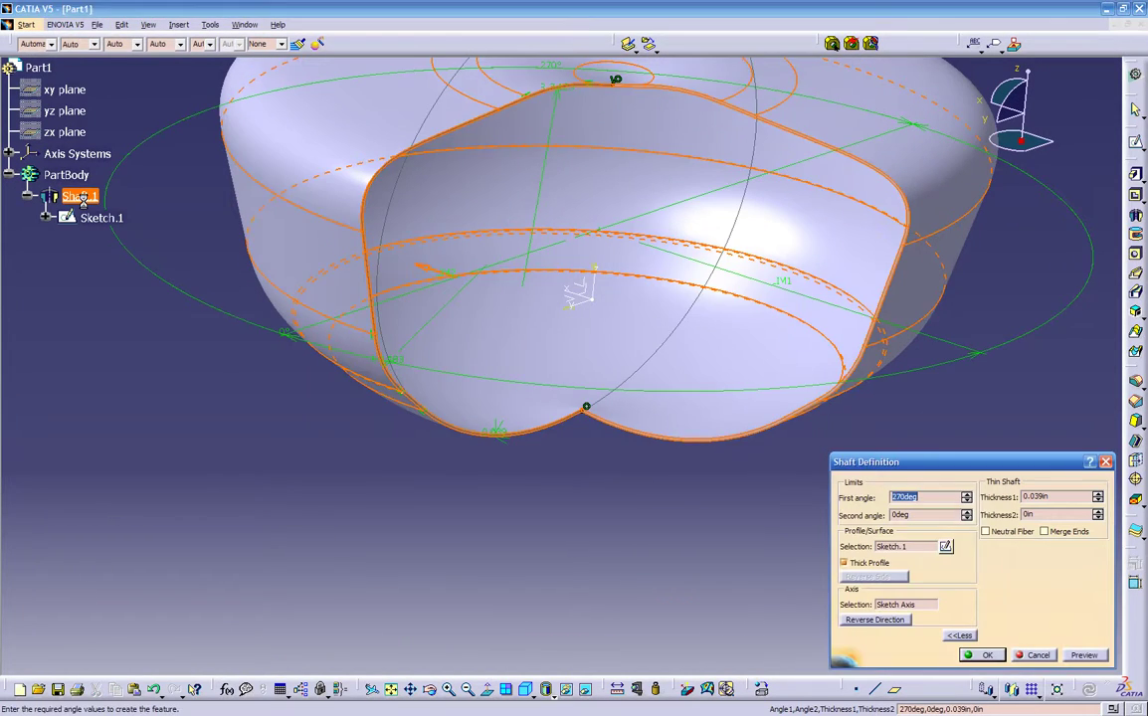
mouse_move(512, 487)
middle_down()
mouse_move(570, 571)
mouse_move(597, 547)
mouse_move(575, 531)
mouse_move(610, 533)
middle_up()
click(1064, 497)
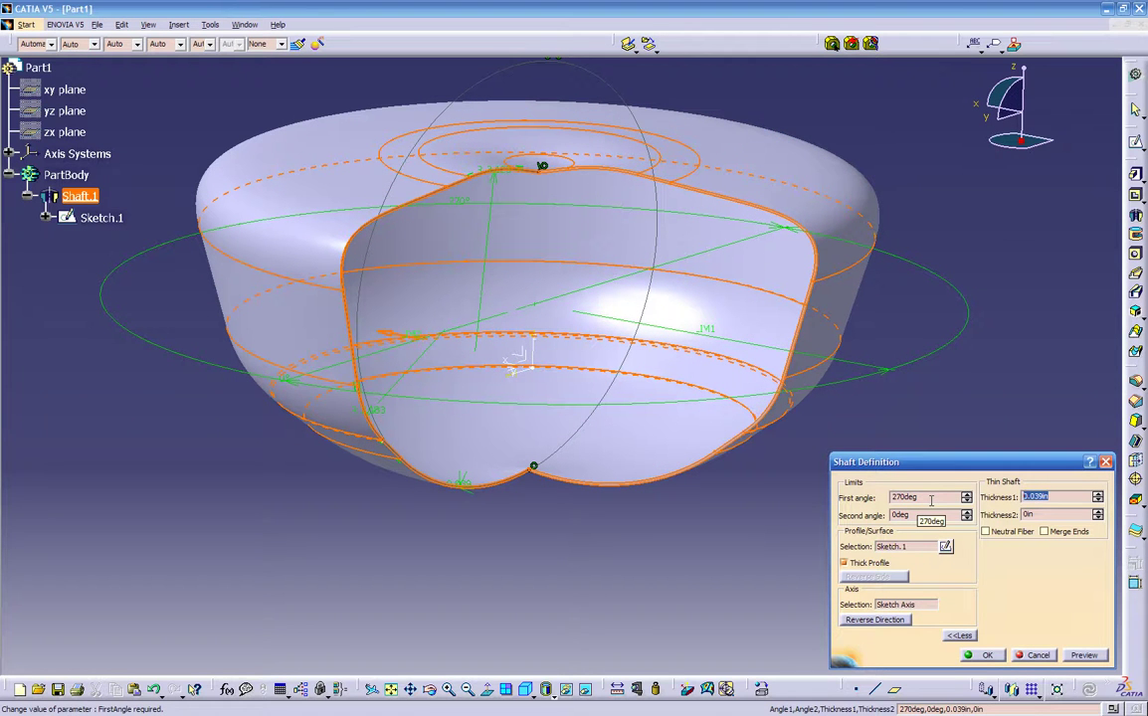
text(.25)
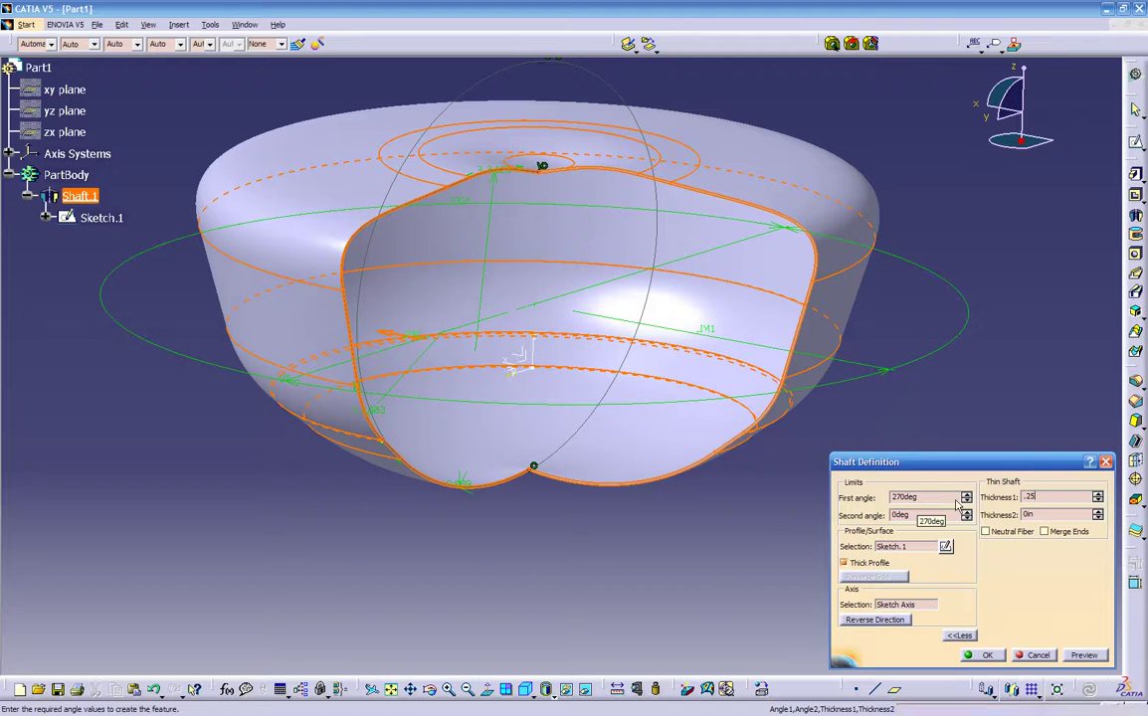
click(1100, 655)
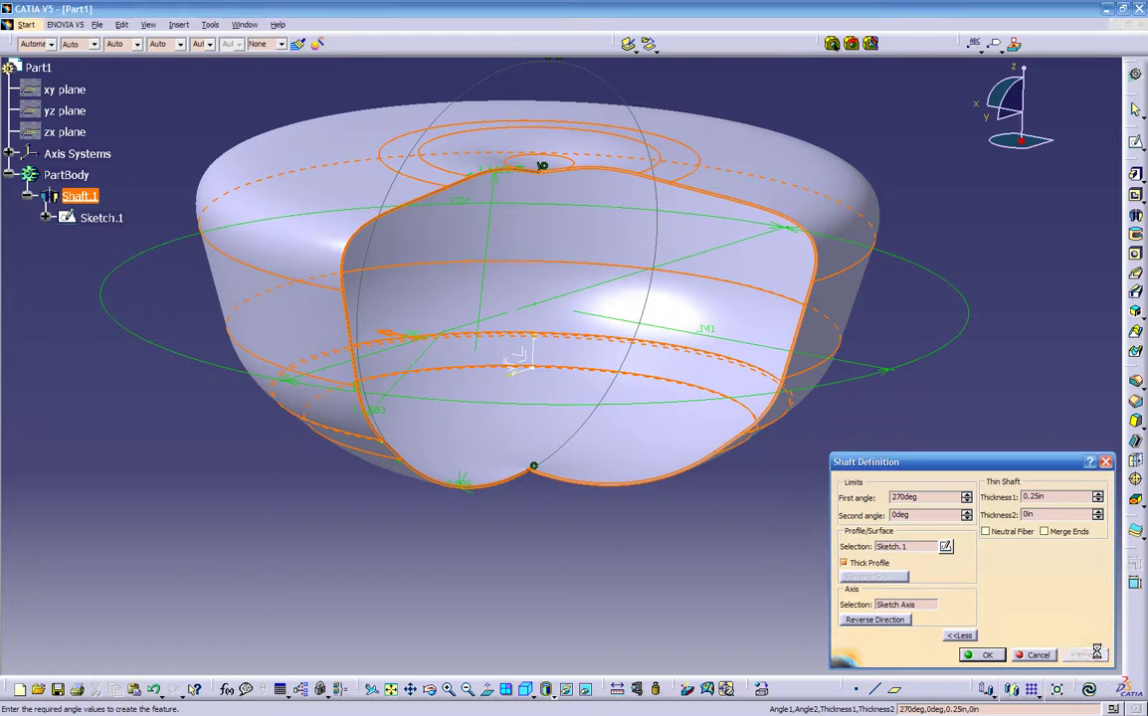
middle_drag(602, 547, 585, 438)
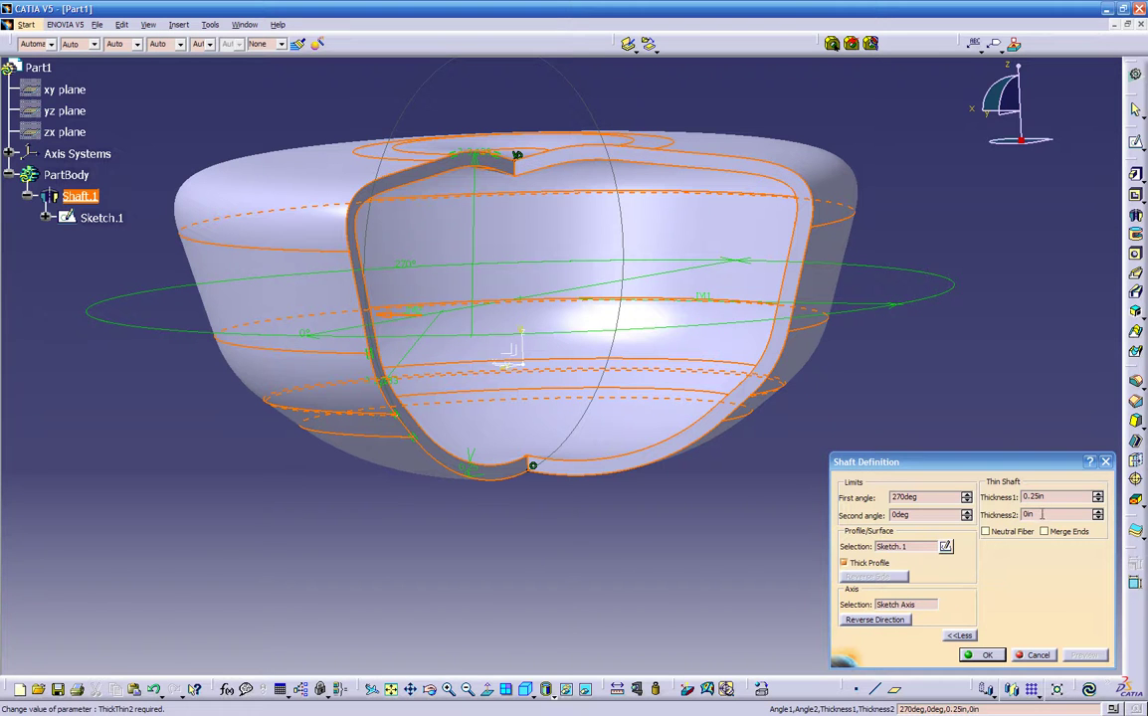
drag(1041, 513, 1010, 518)
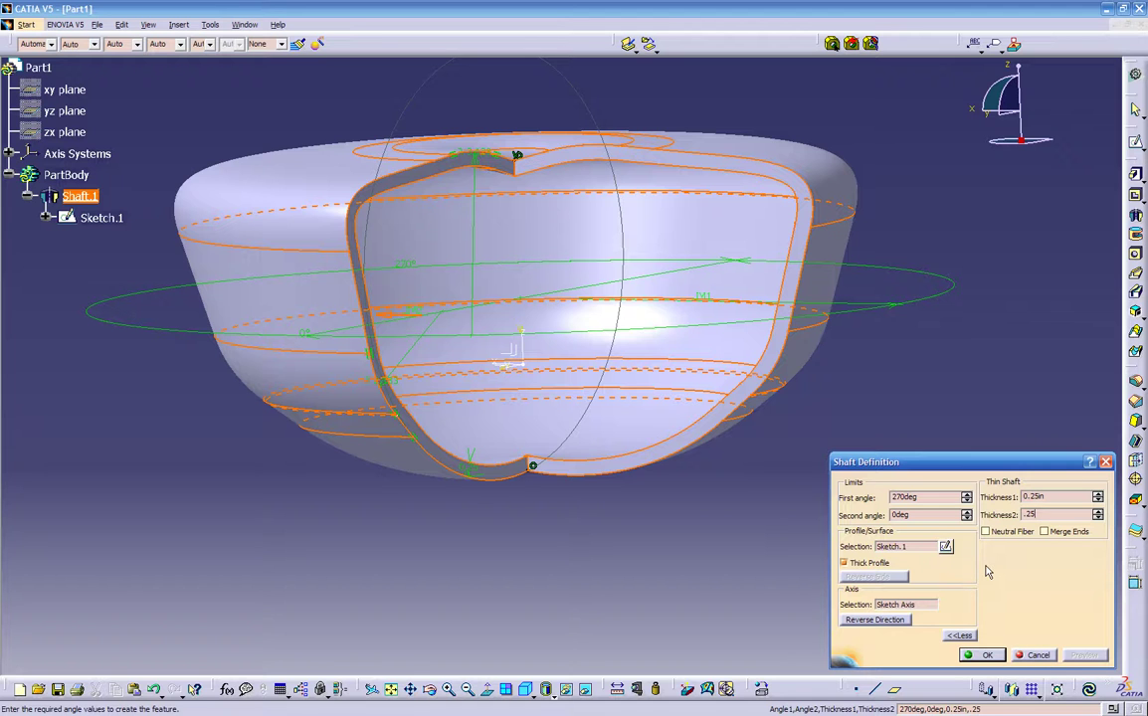
click(889, 509)
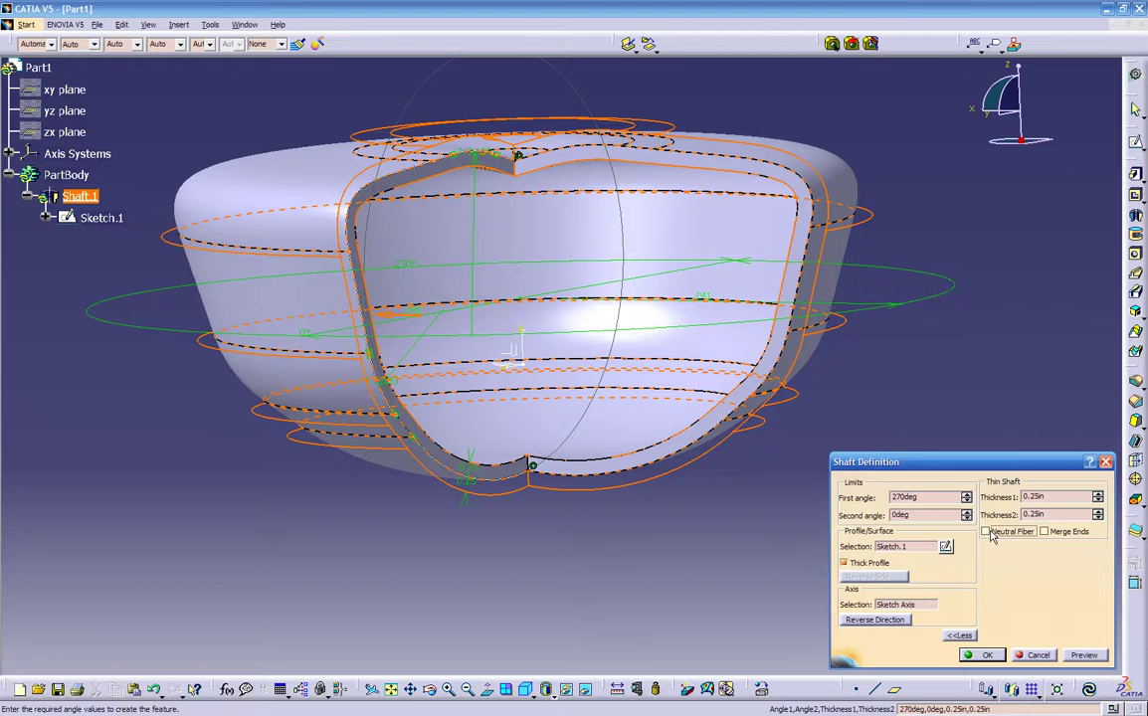
Enable Neutral Fiber, set Thickness1 to 0.5in, and confirm the shaft
click(986, 531)
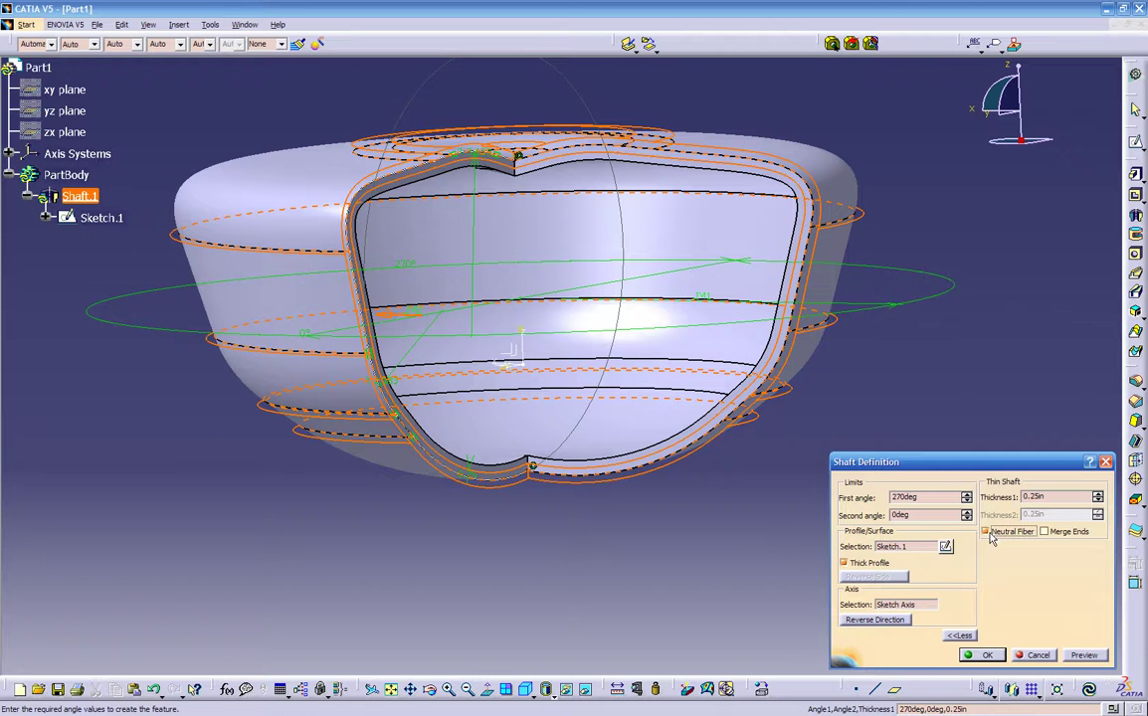
click(1097, 659)
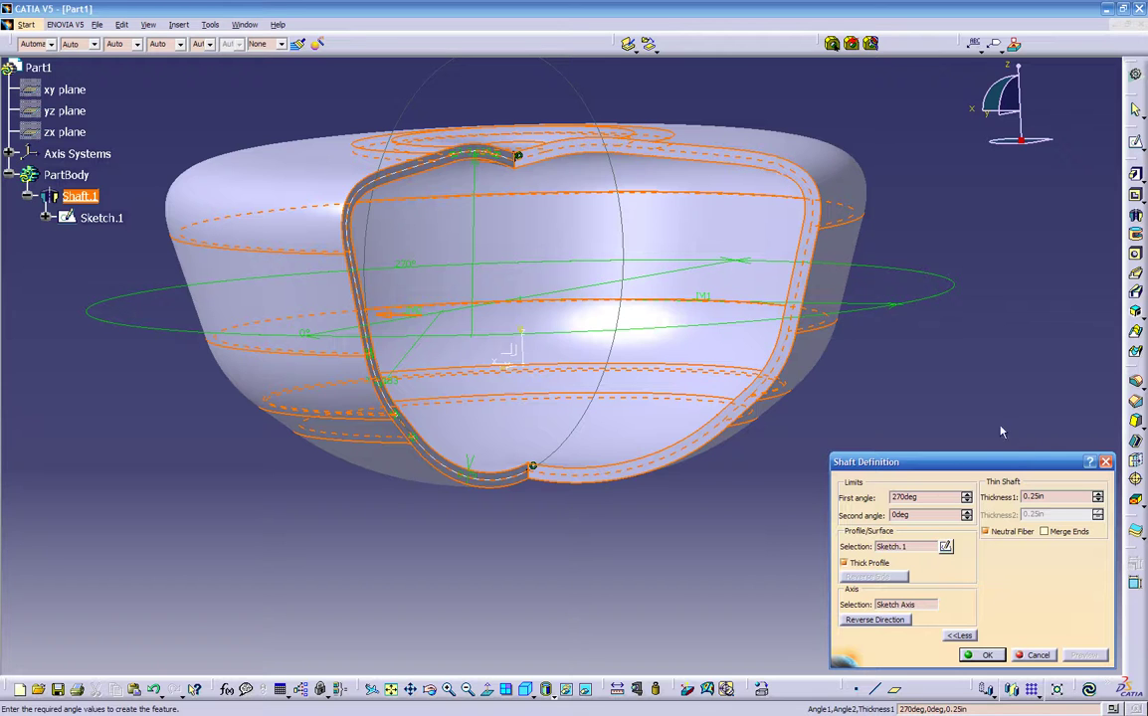
double_click(1015, 497)
text(.5)
key(Tab)
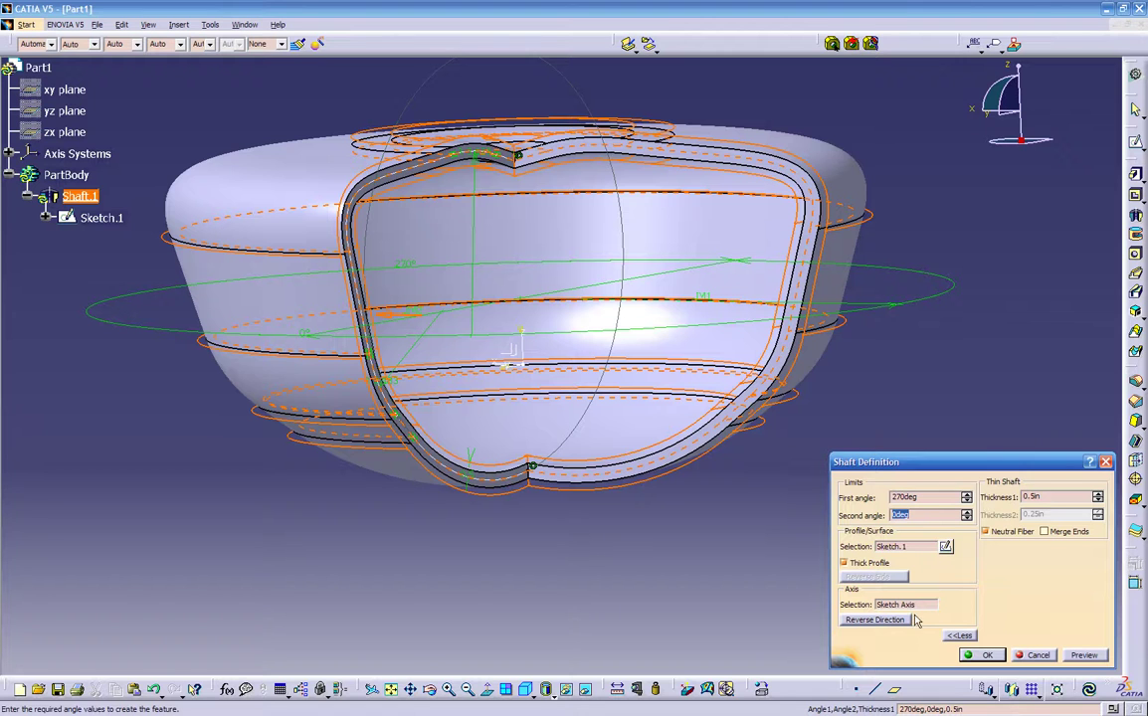
click(979, 655)
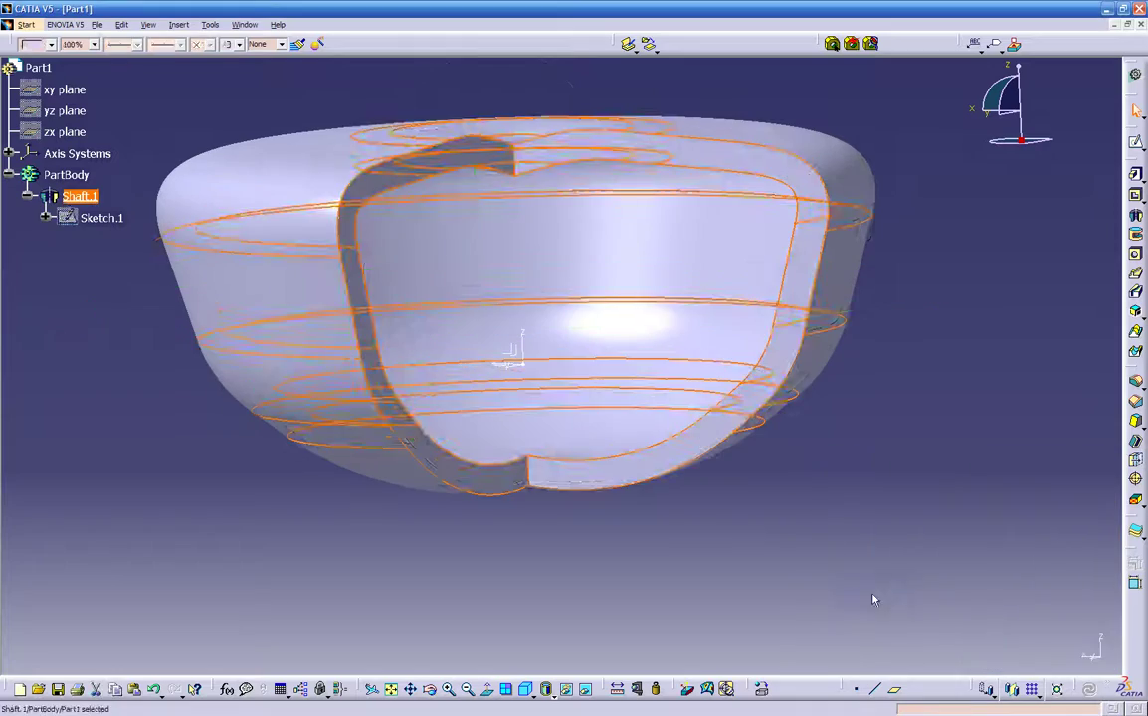
middle_drag(607, 523, 600, 573)
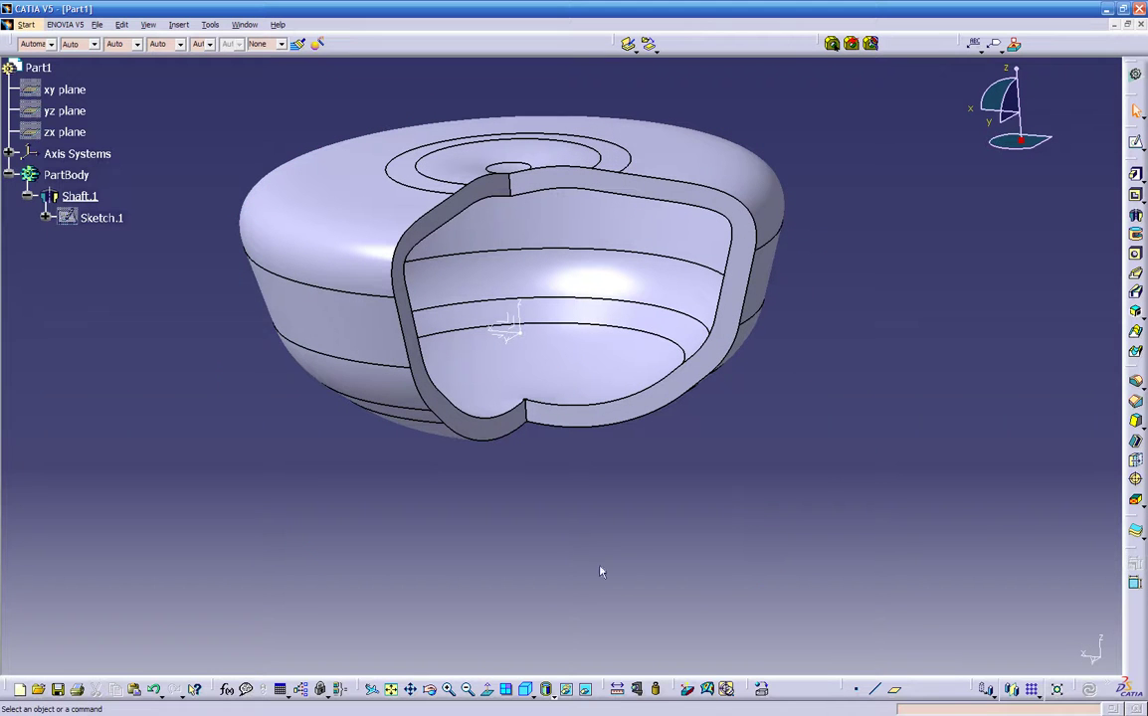
click(618, 690)
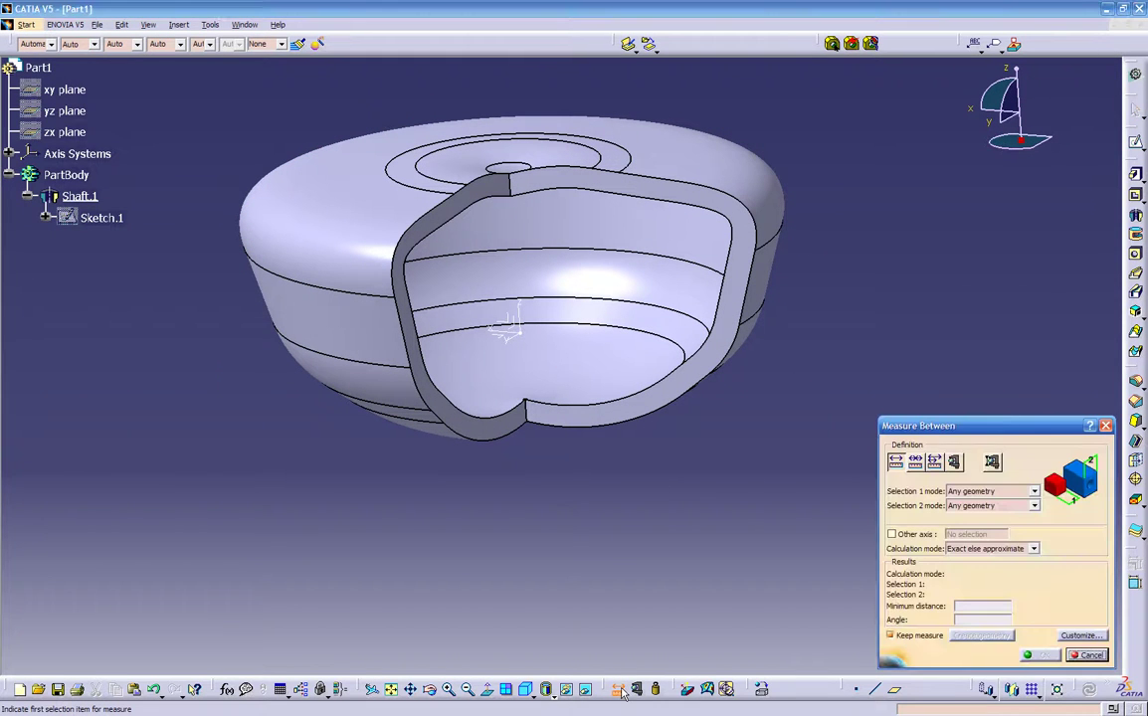
middle_drag(623, 492, 945, 487)
click(1033, 492)
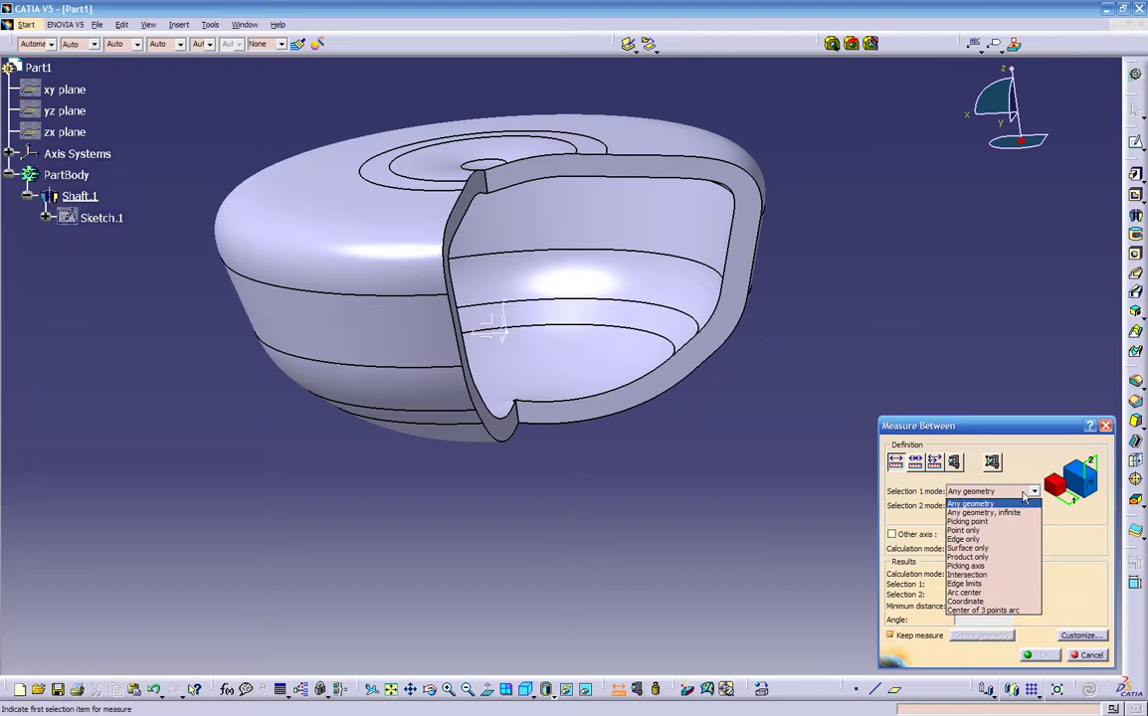
click(1020, 502)
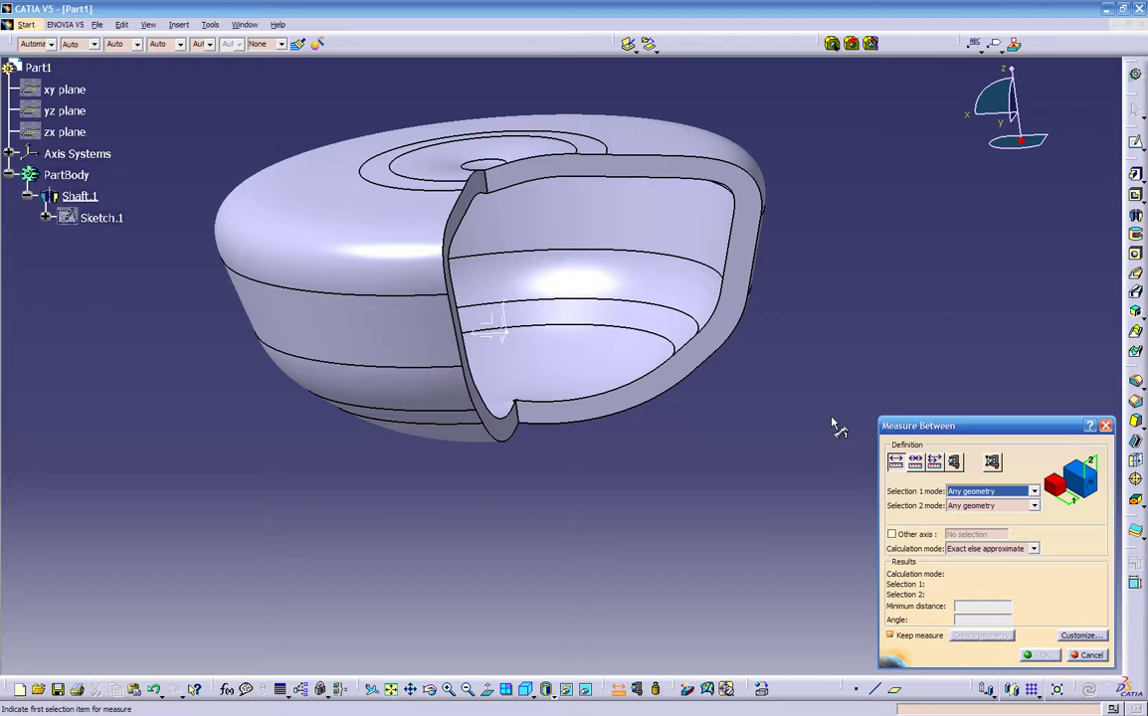
click(1092, 654)
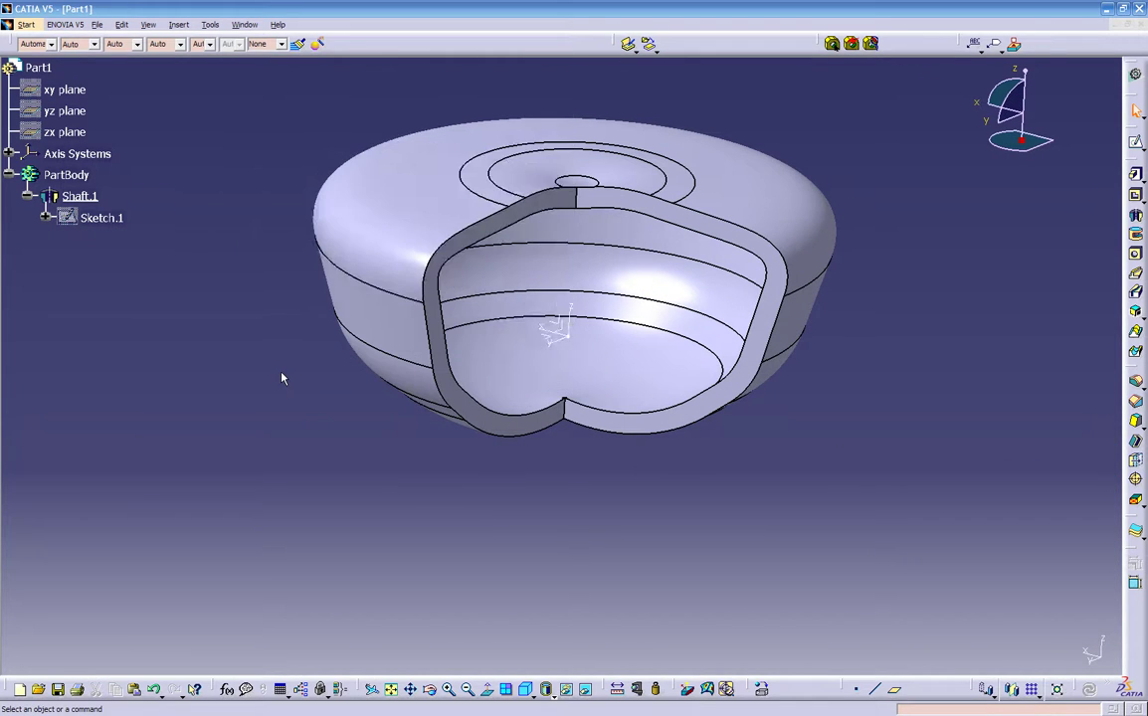
mouse_move(637, 612)
middle_down()
mouse_move(548, 551)
mouse_move(687, 512)
mouse_move(640, 633)
middle_up()
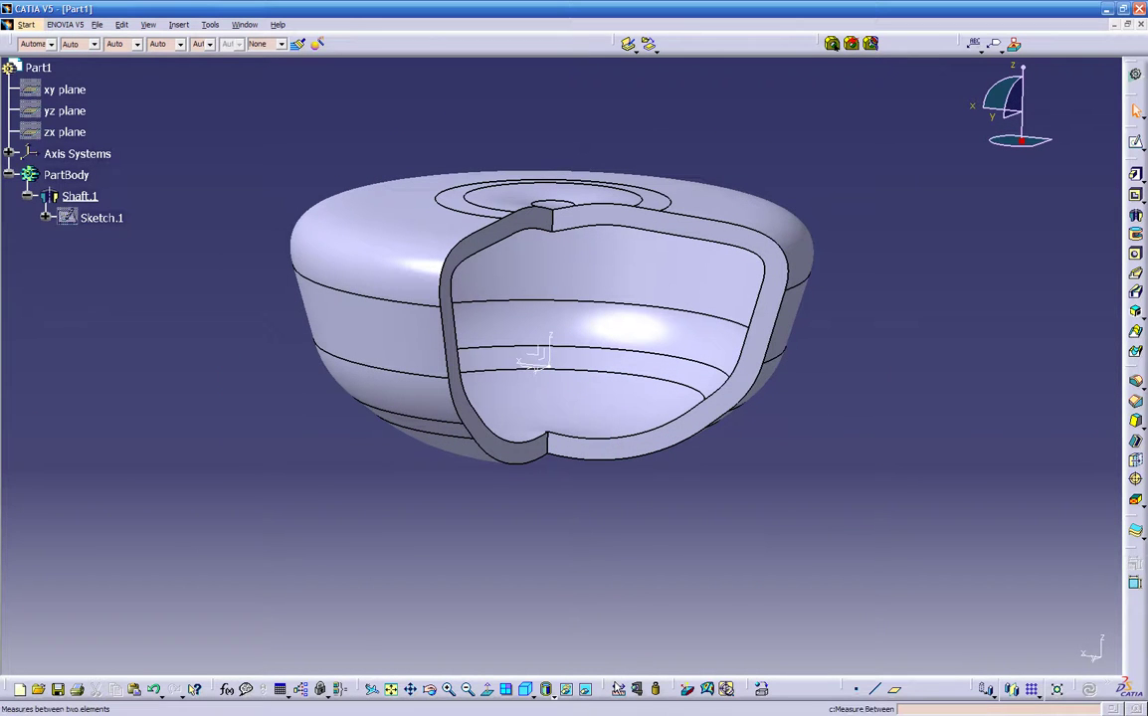
Measure between the inner and outer rim edges in Any geometry mode, reading 0.5in
click(619, 690)
middle_drag(617, 475, 627, 418)
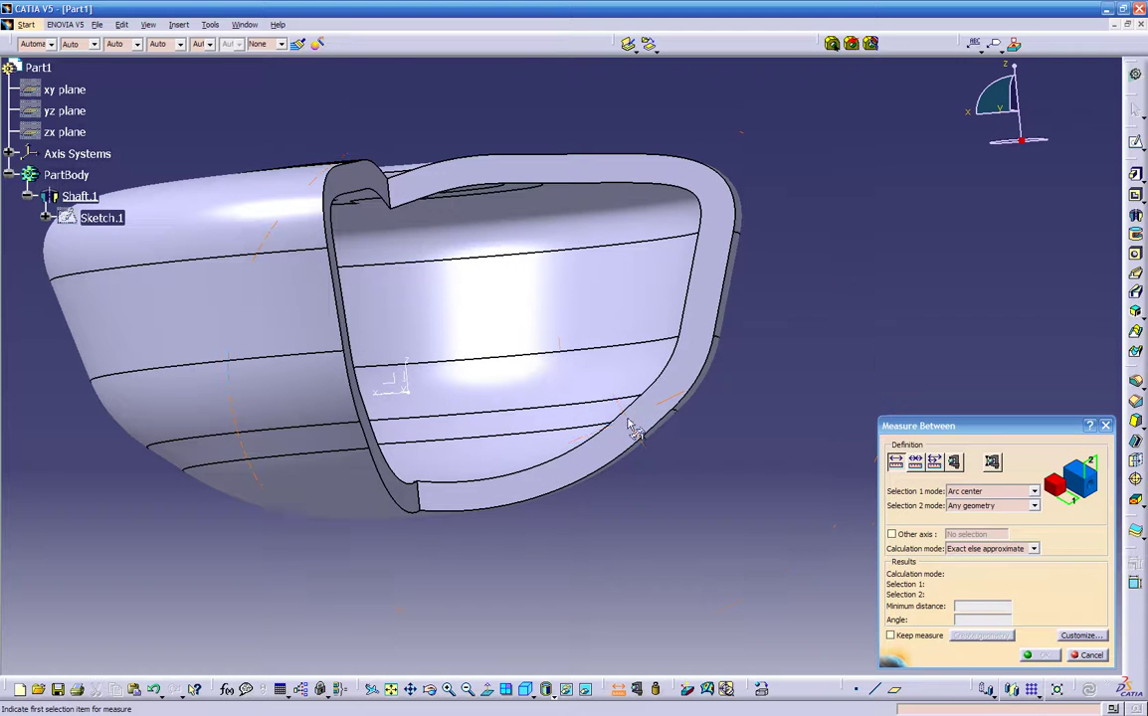
middle_drag(757, 512, 852, 453)
click(1035, 491)
click(970, 508)
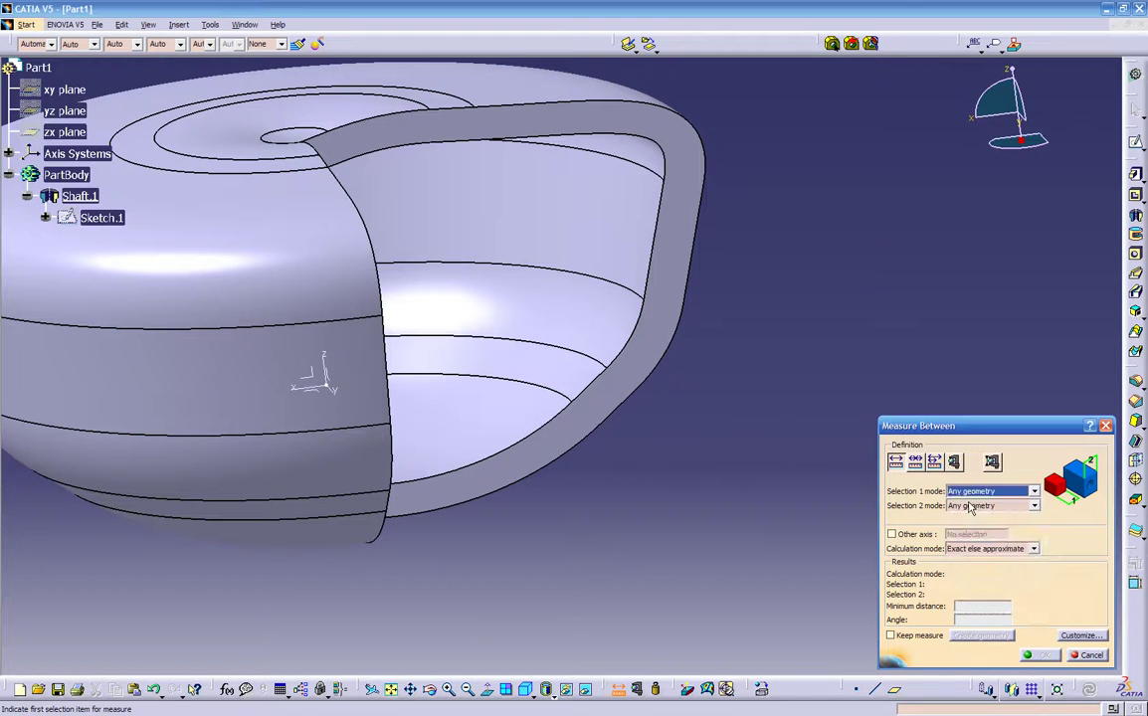
click(971, 508)
click(970, 518)
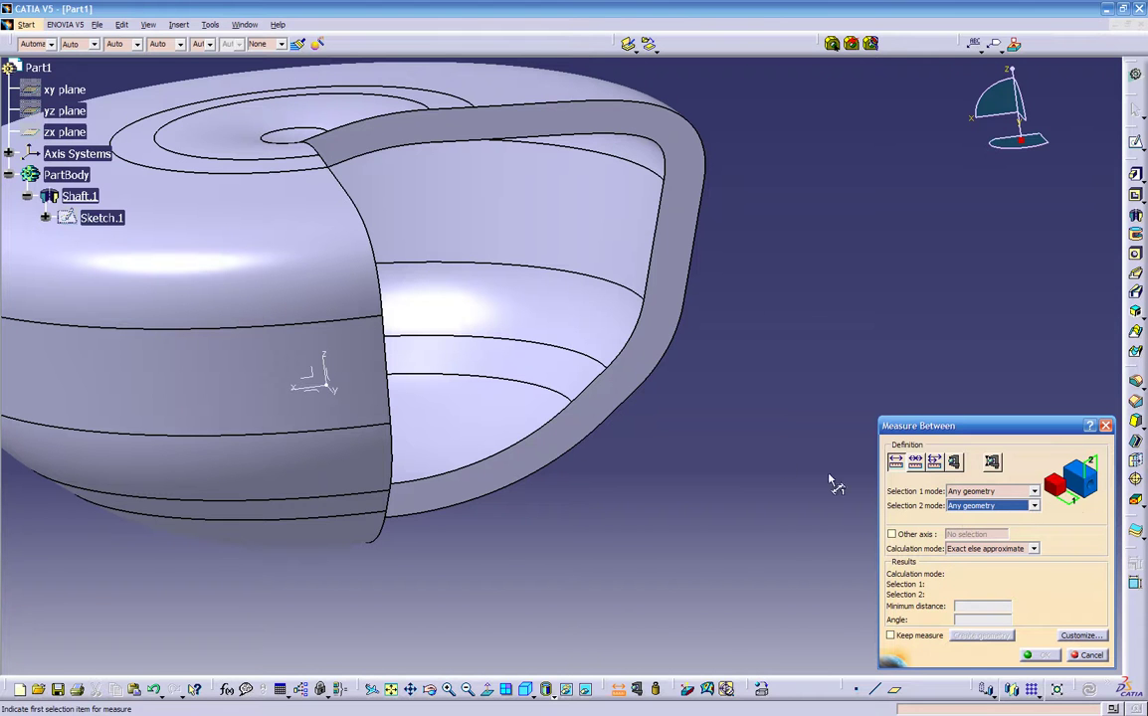
click(619, 407)
click(575, 438)
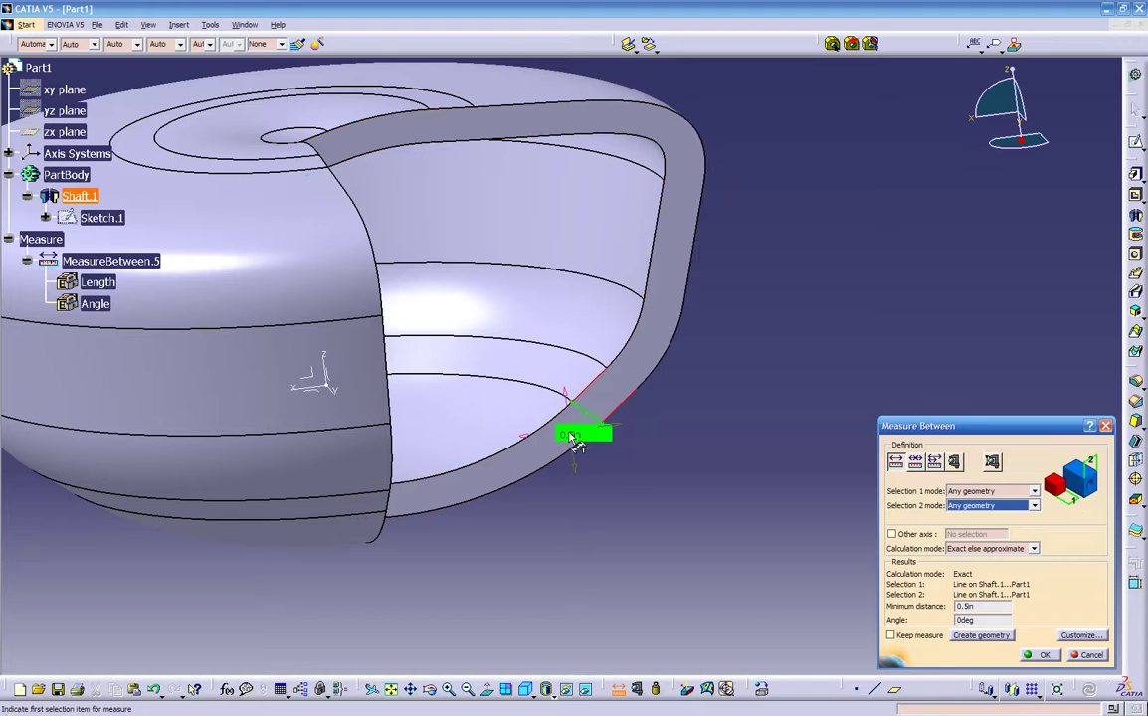
drag(575, 443, 753, 464)
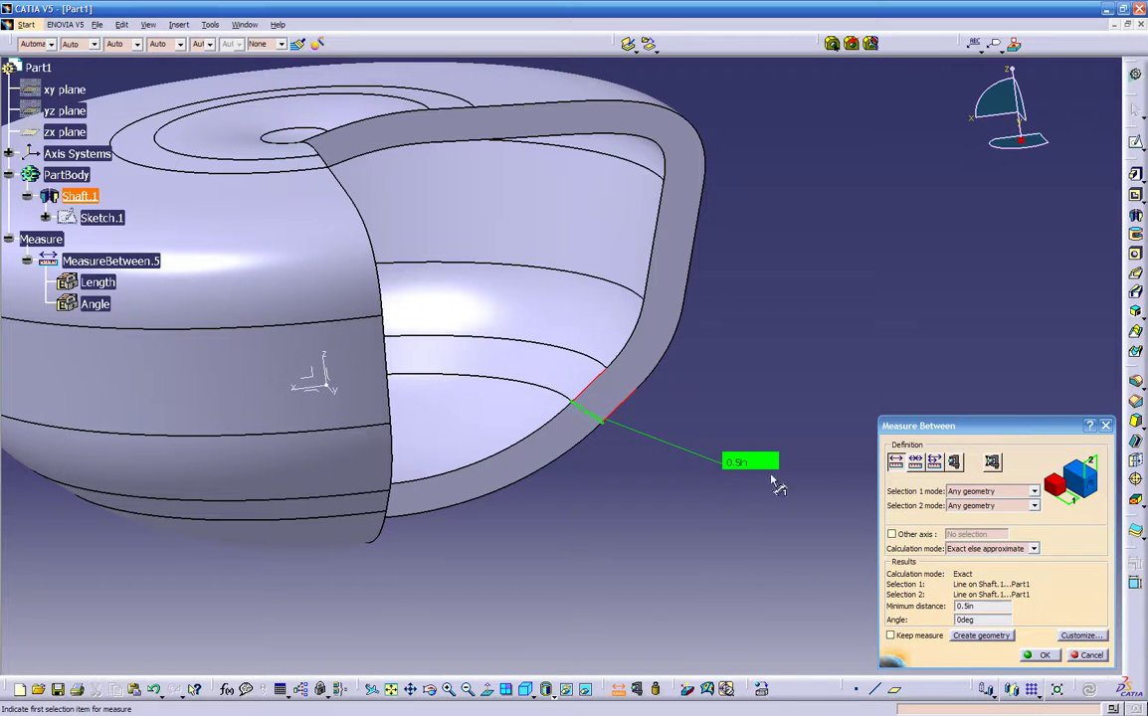
middle_drag(796, 508, 756, 612)
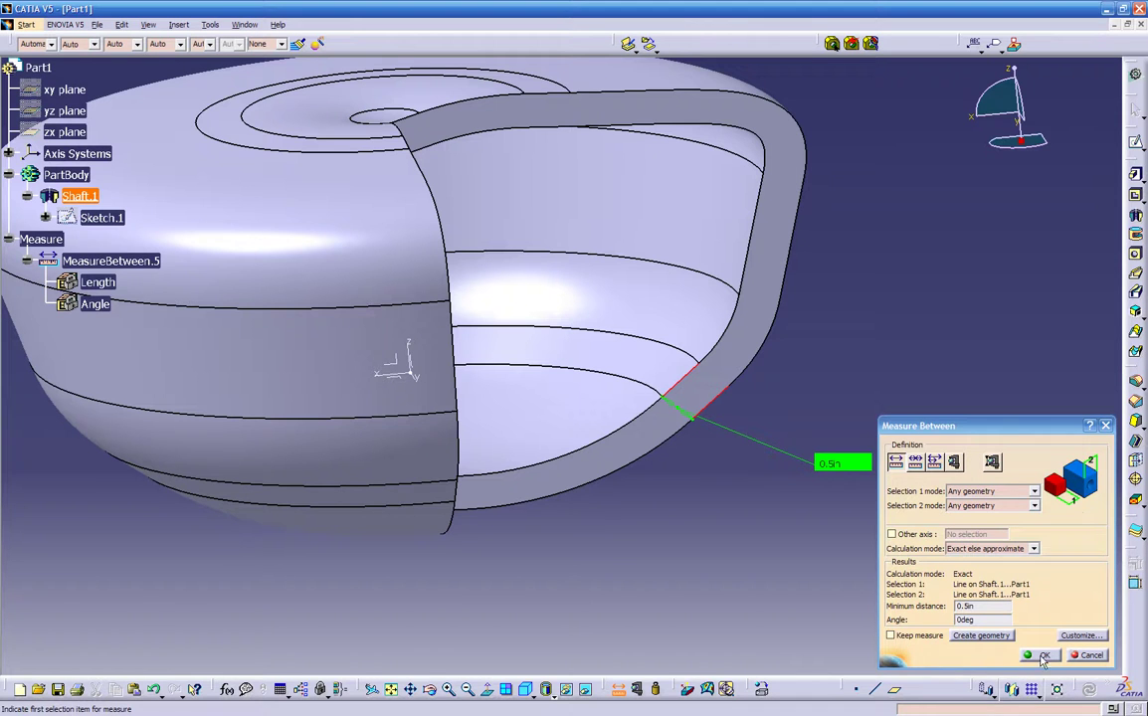
click(1040, 657)
Re-measure the rim edges with Keep measure on, placing the 0.5in label right of the part
middle_drag(722, 560, 544, 538)
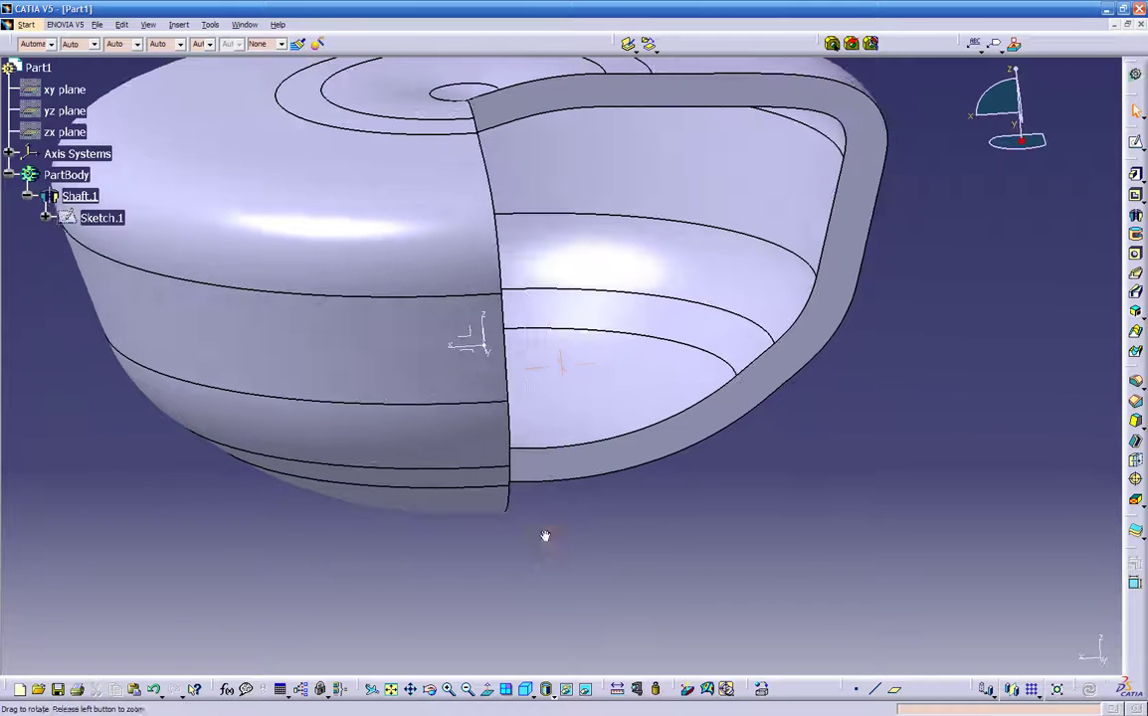
click(617, 688)
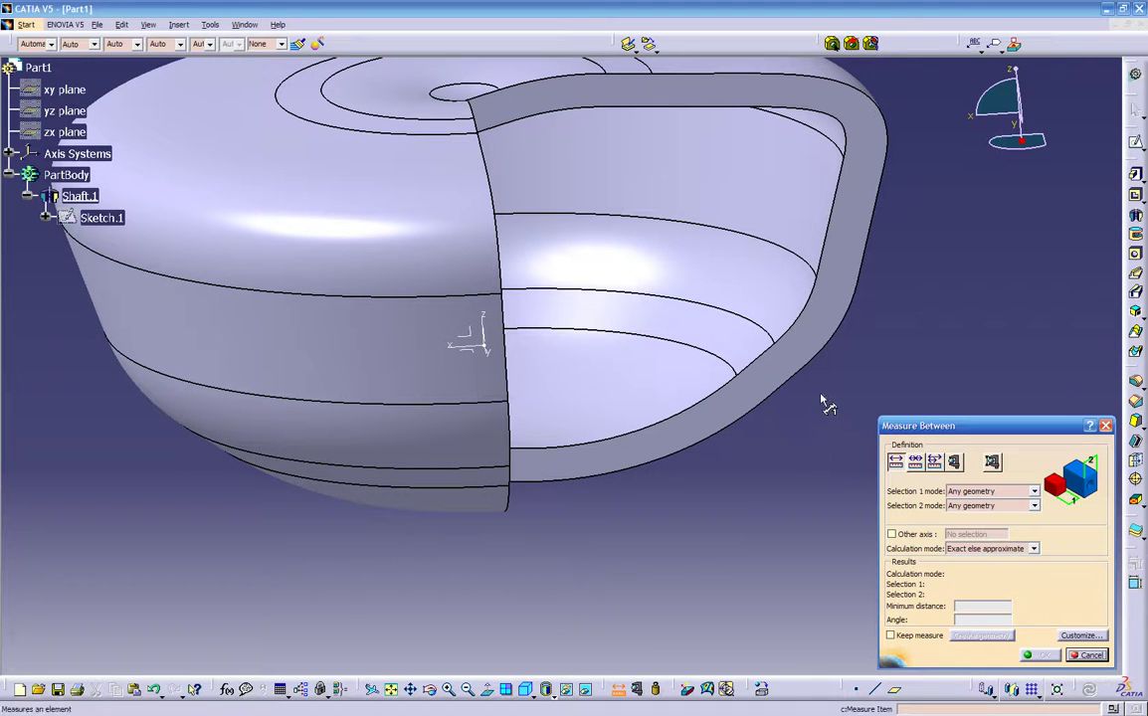
click(791, 395)
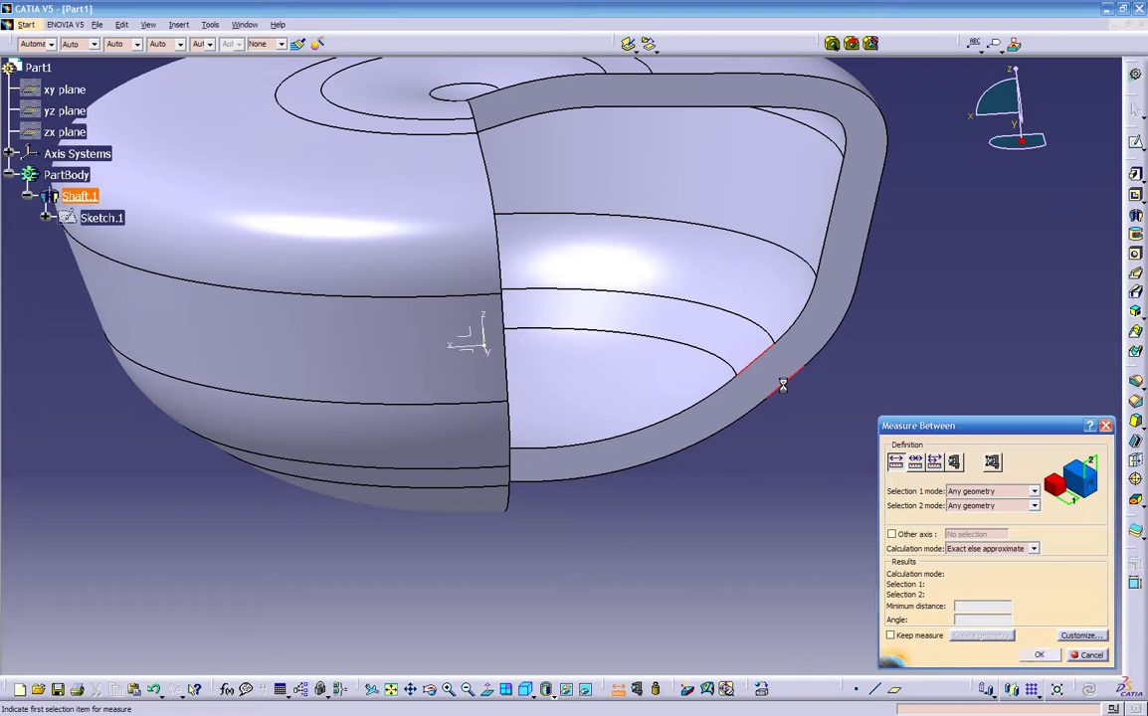
click(891, 638)
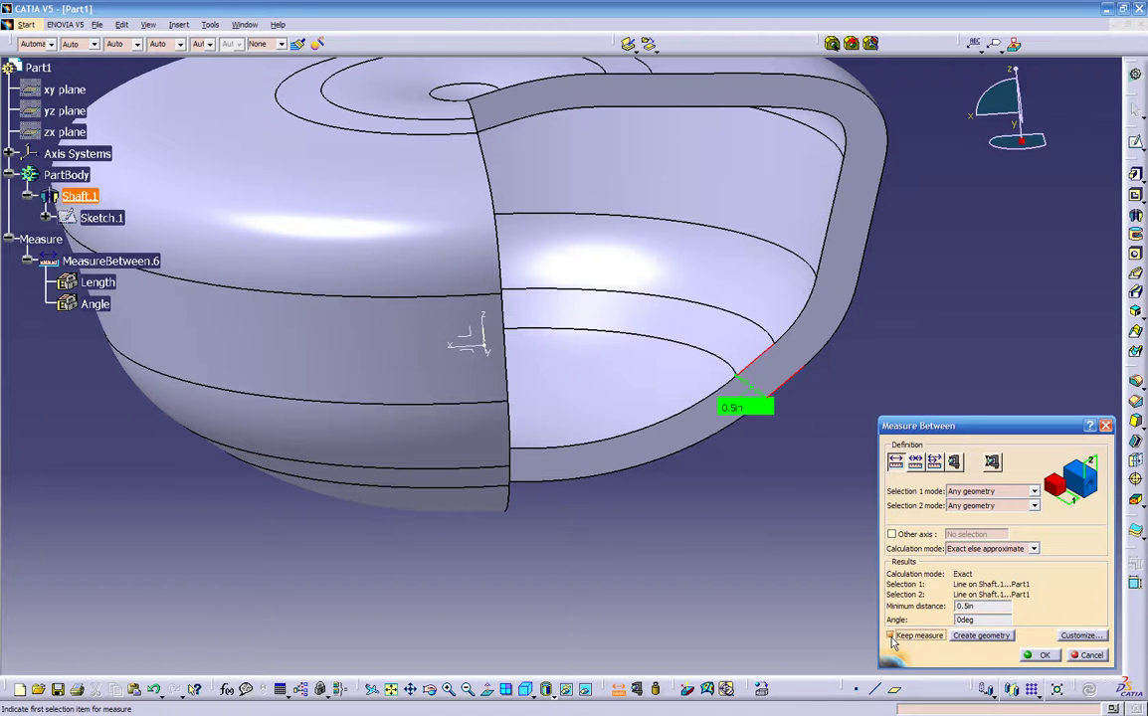
drag(740, 412, 1066, 331)
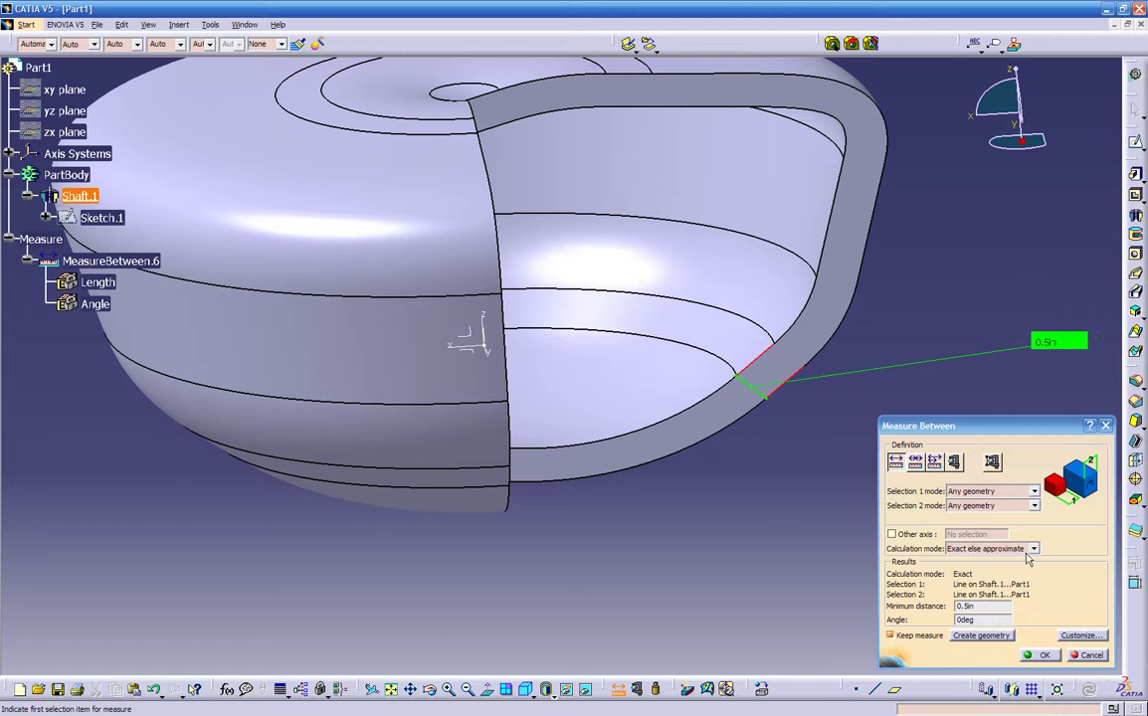
click(1040, 655)
middle_drag(760, 555, 633, 623)
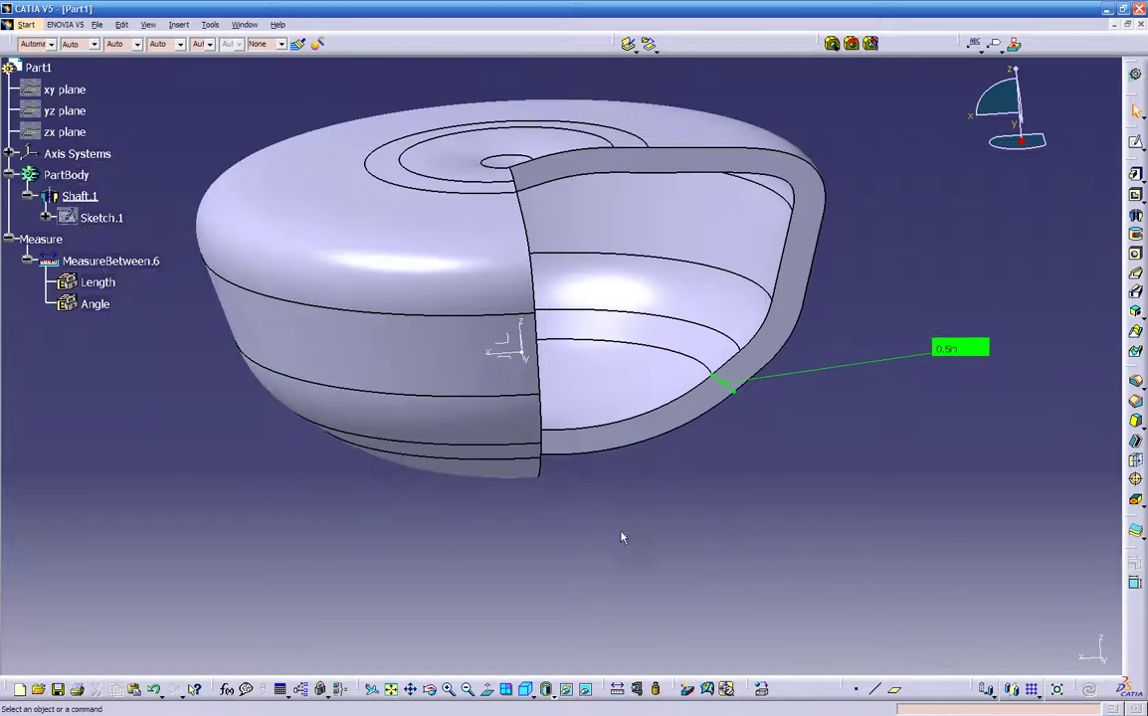
Change Shaft.1's Thickness1 to 1 and confirm
click(79, 197)
double_click(80, 197)
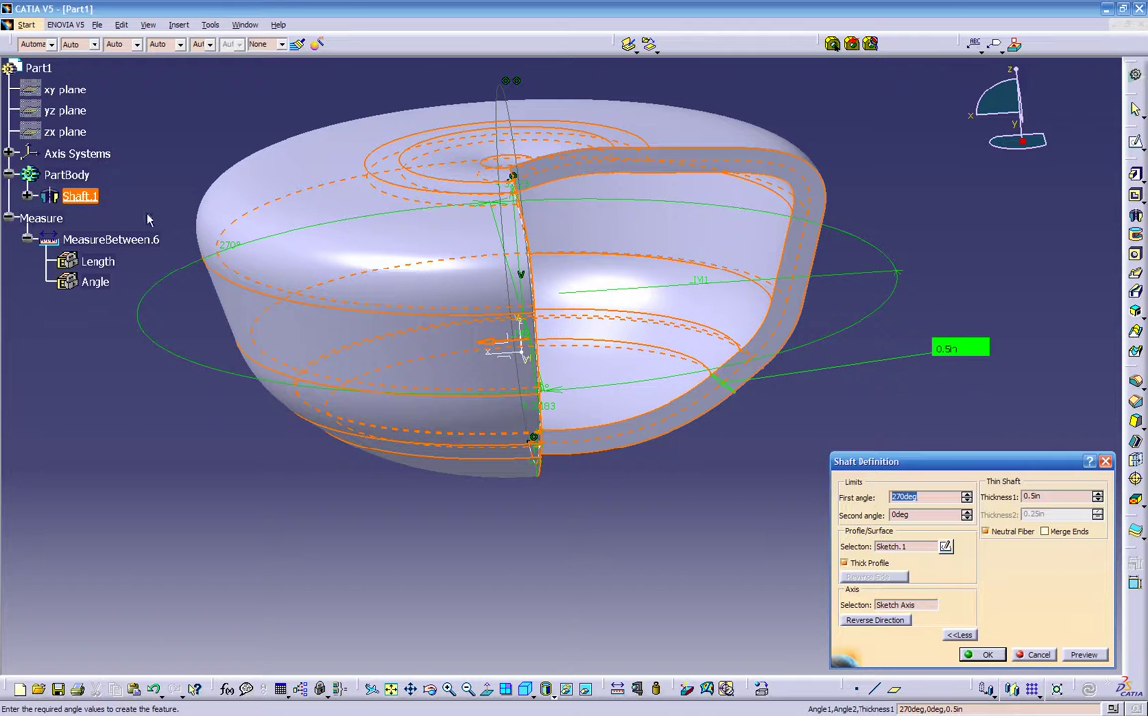
click(1040, 497)
text(1)
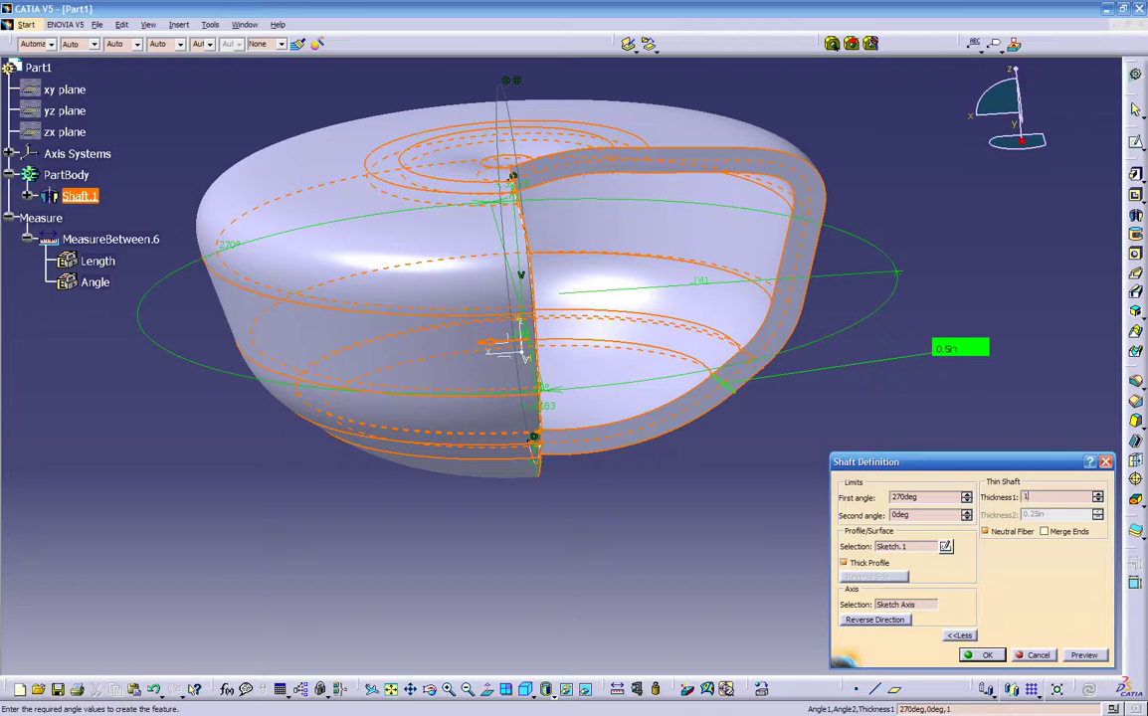
click(982, 656)
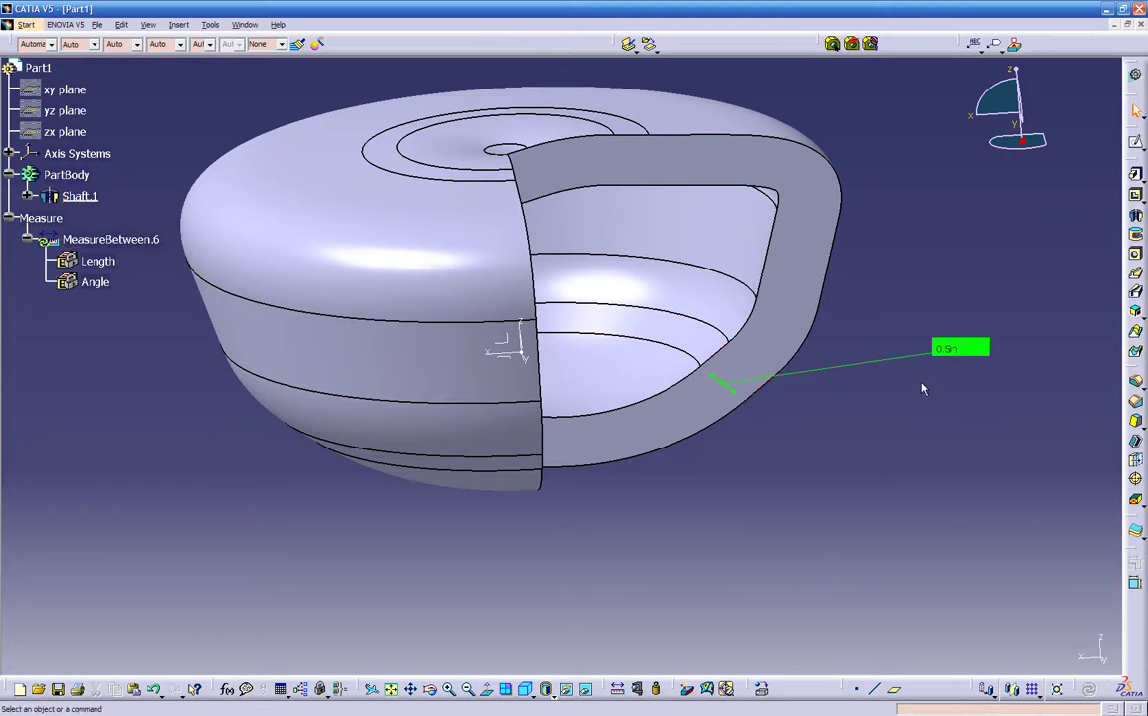
Run Local Update on Part1 and select MeasureBetween.6 in the tree
right_click(40, 72)
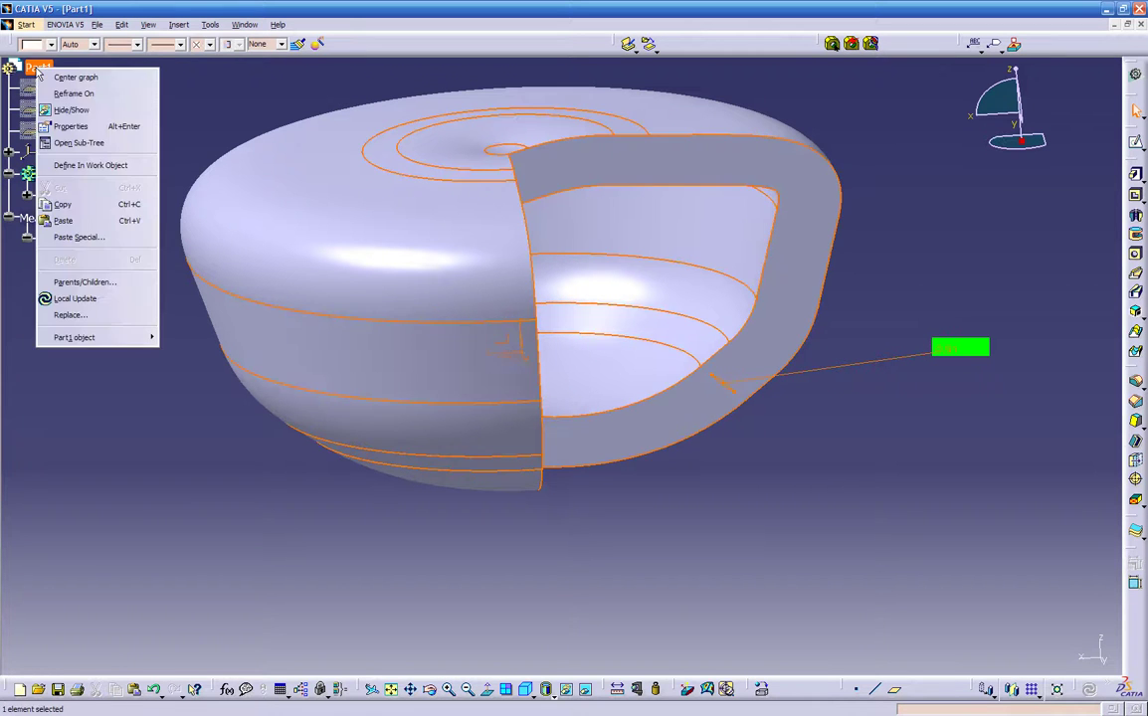
click(83, 294)
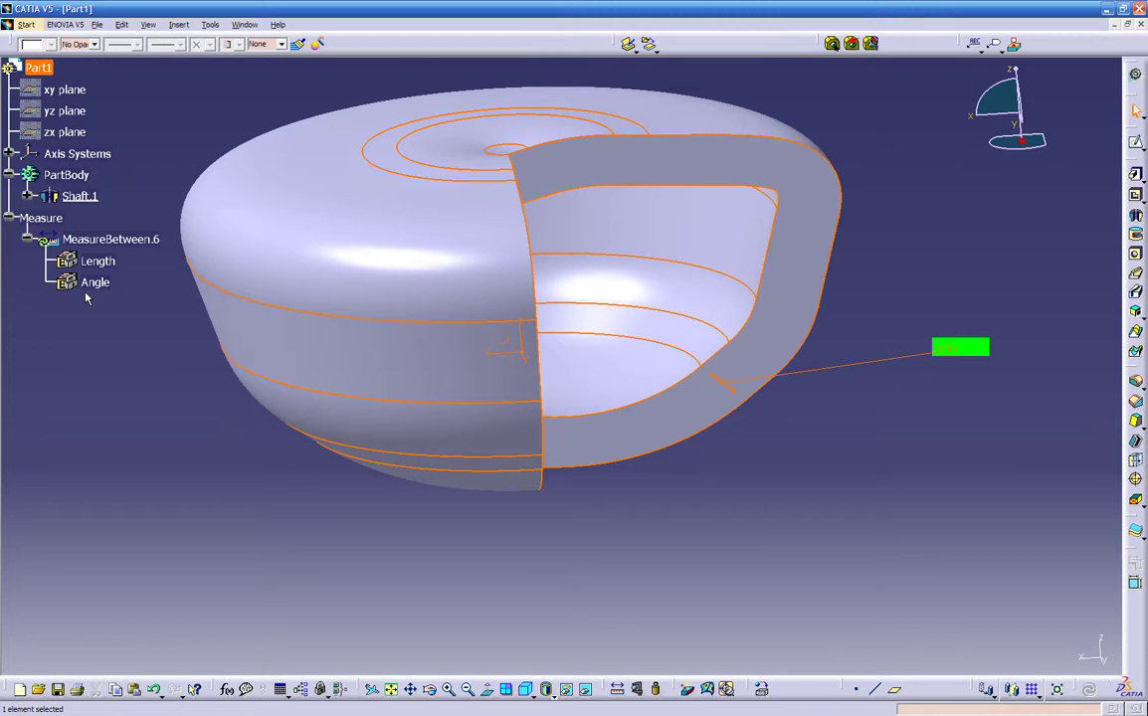
click(181, 425)
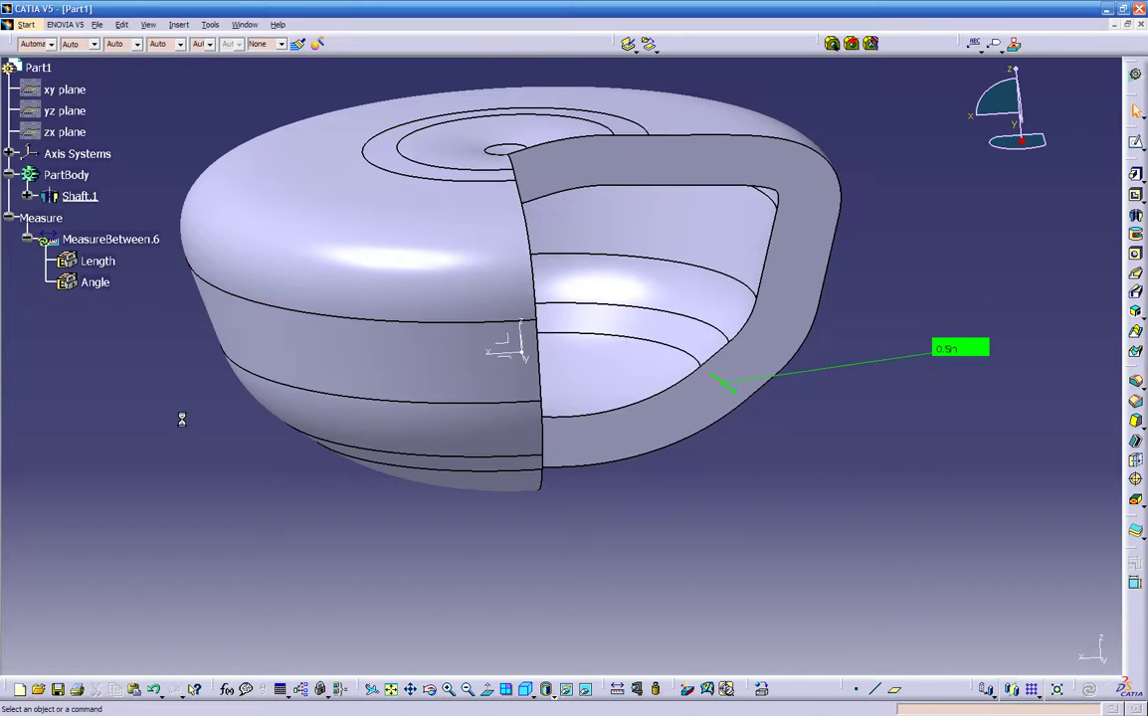
click(81, 242)
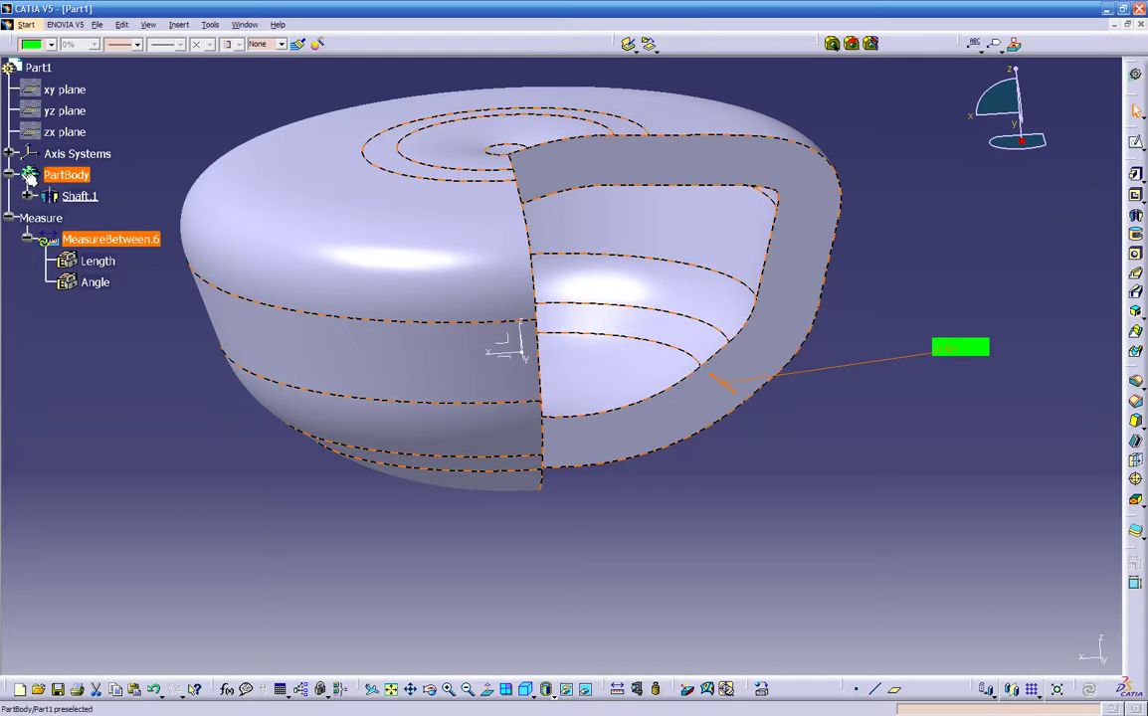
middle_drag(113, 410, 173, 423)
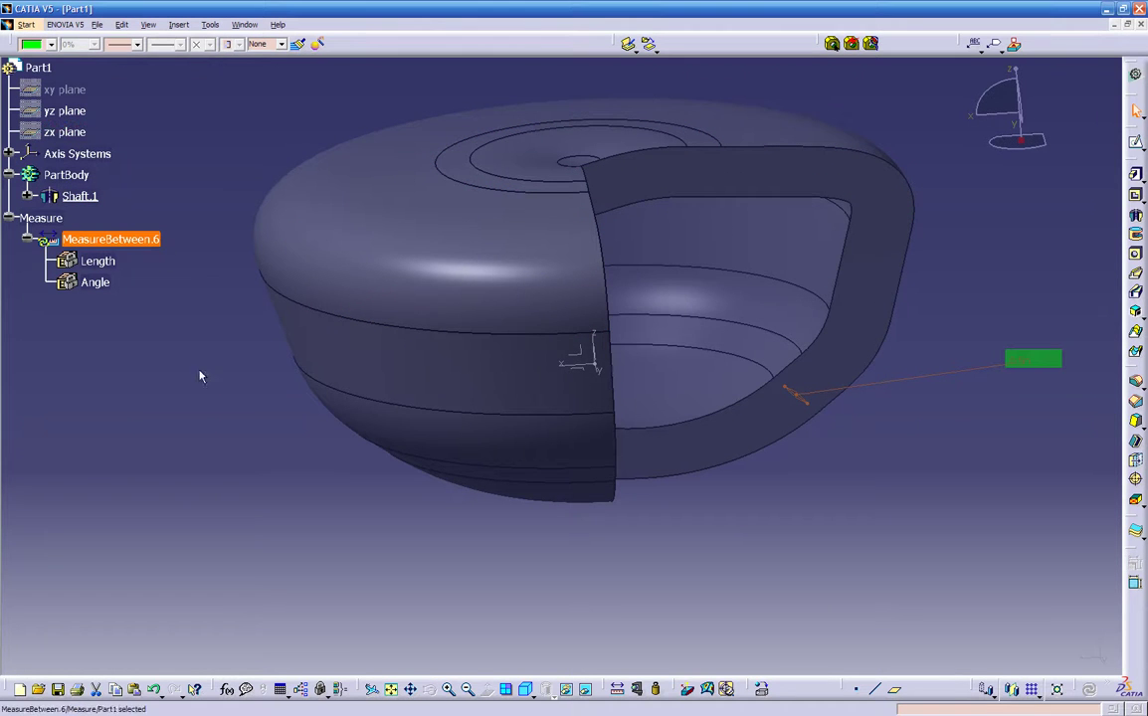
middle_drag(204, 383, 282, 192)
middle_drag(298, 124, 155, 218)
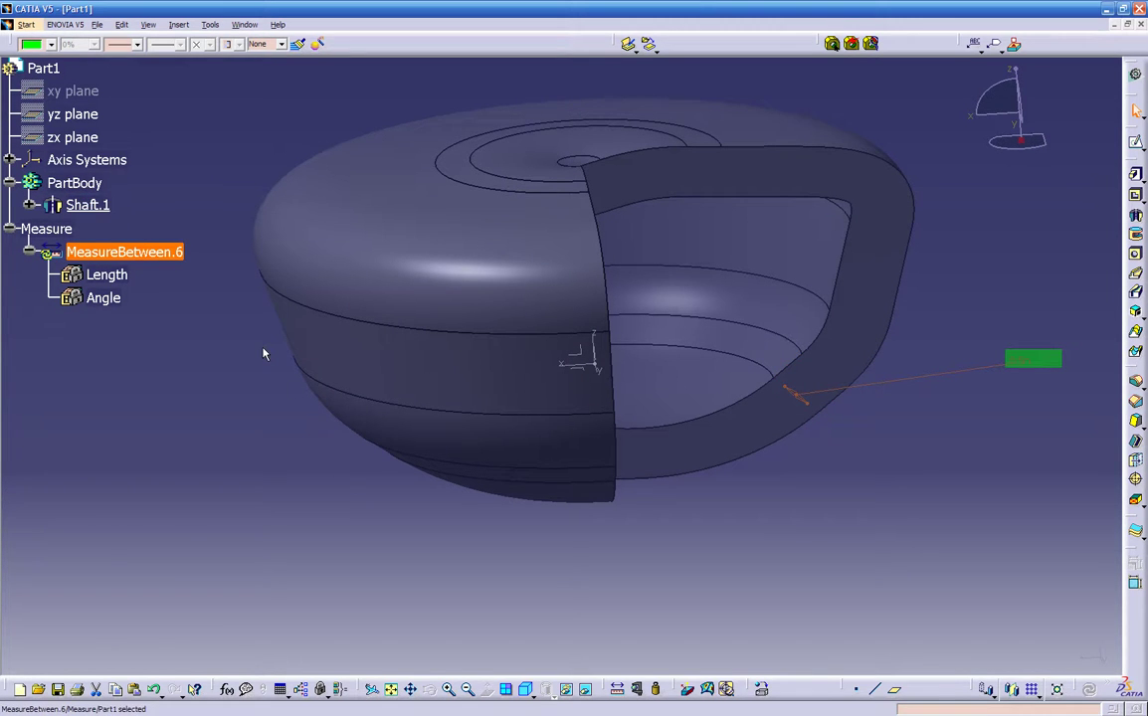
key(F3)
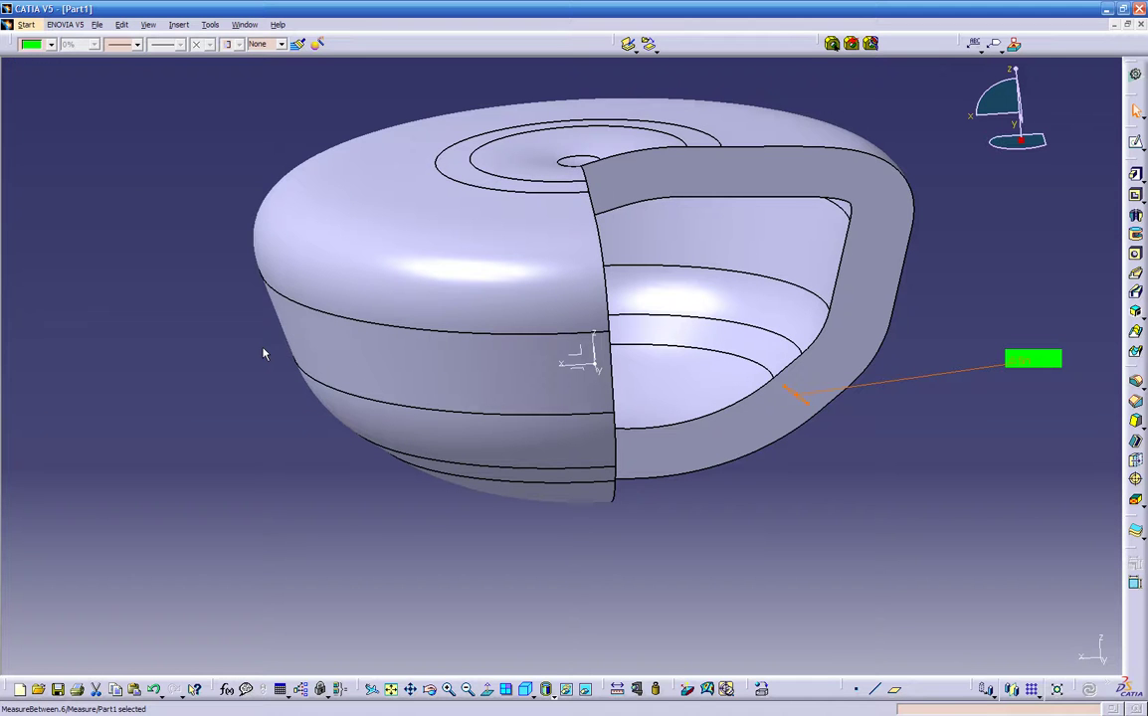
key(F3)
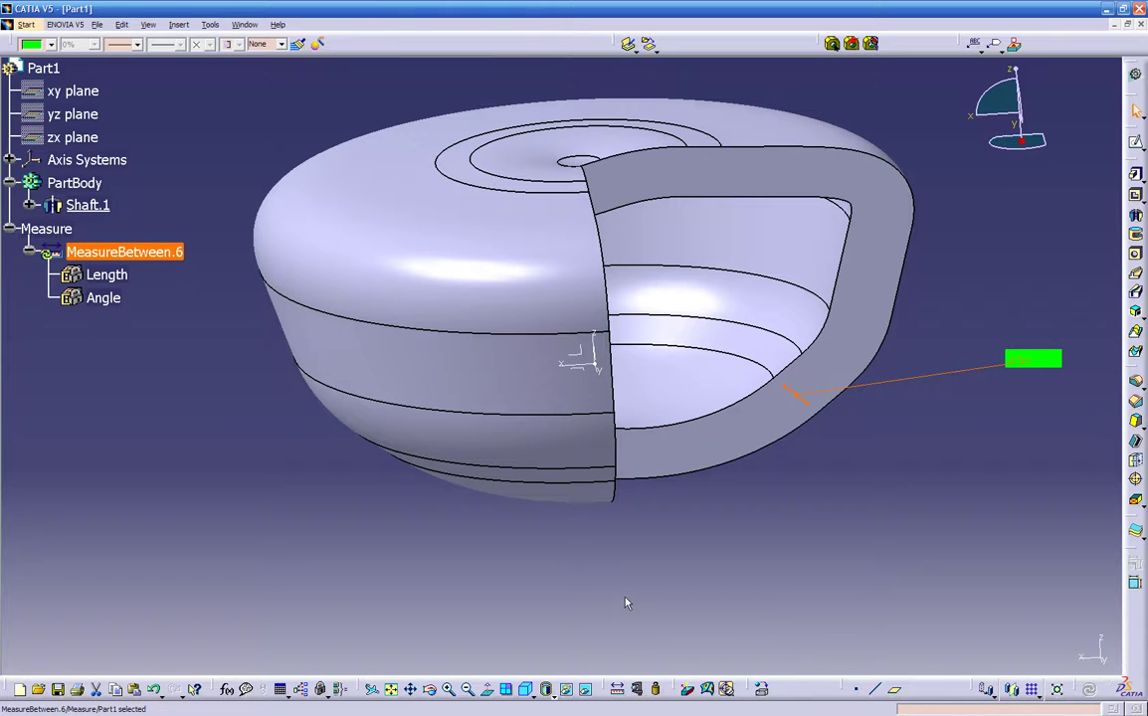
Locally update MeasureBetween.6 so it reads 1in, then rotate to view the cut face
right_click(148, 258)
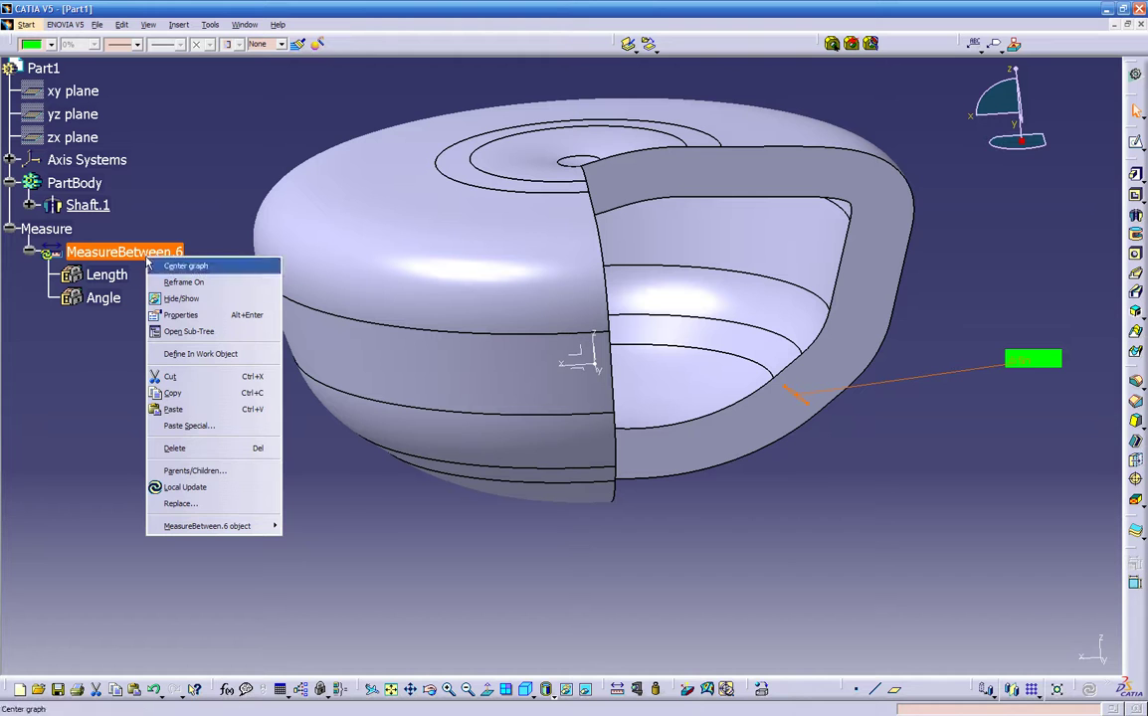
click(205, 488)
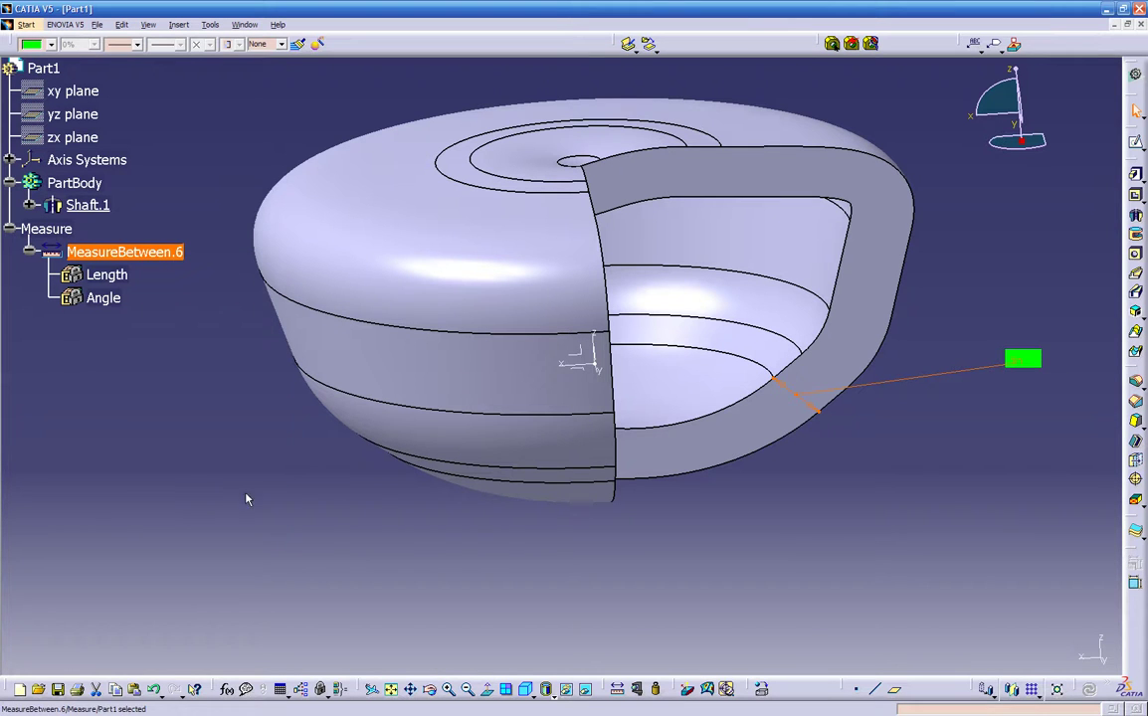
click(846, 525)
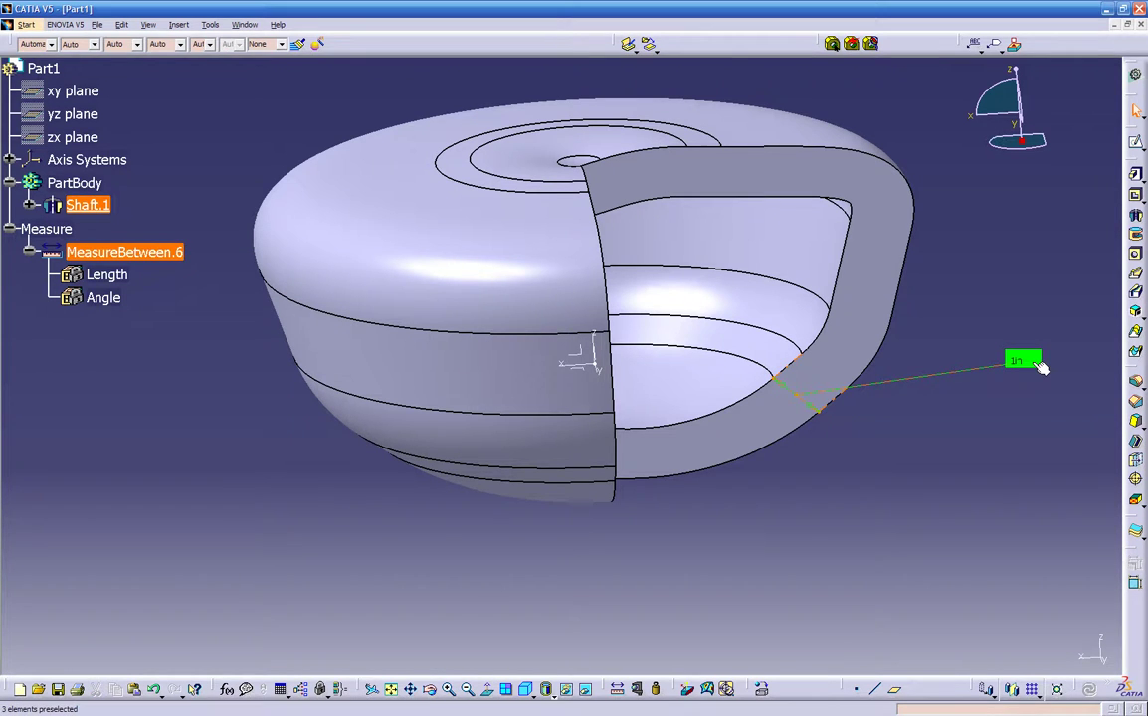
middle_drag(825, 493, 638, 478)
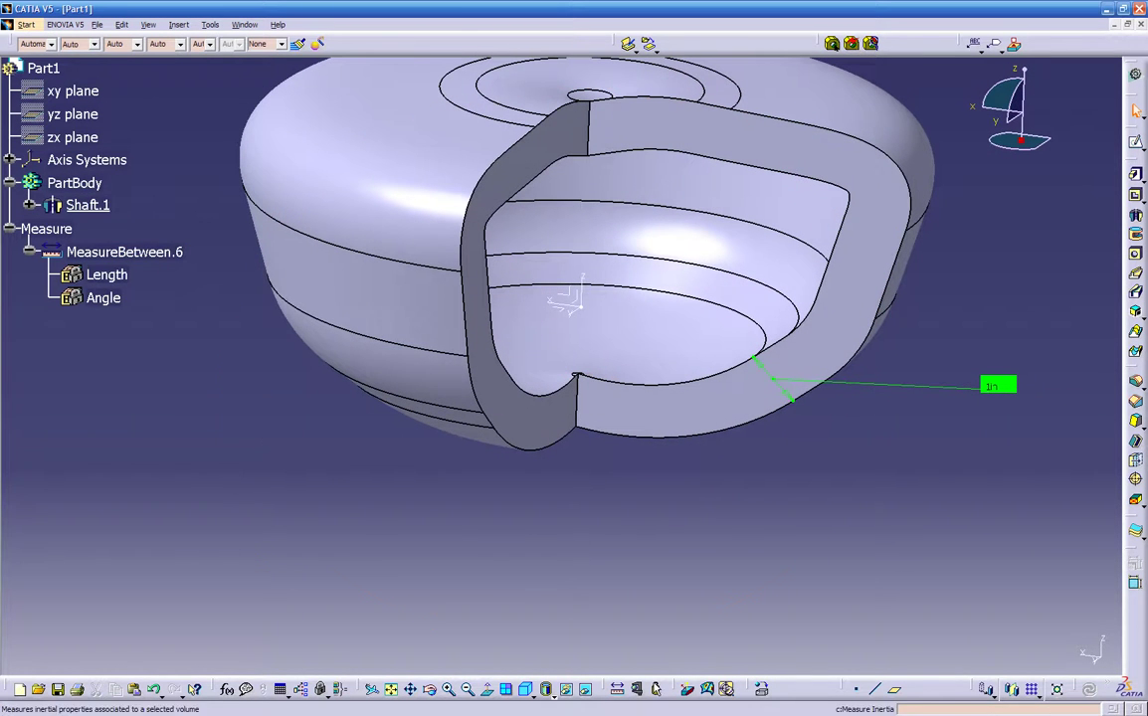
middle_drag(212, 346, 393, 433)
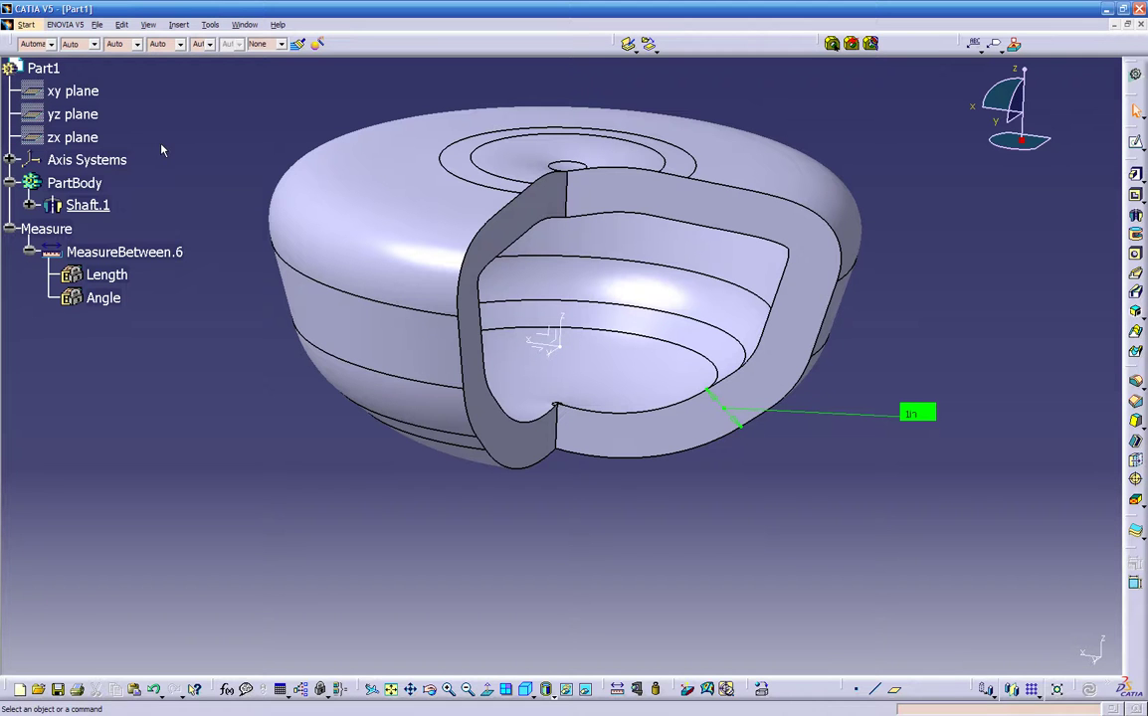
click(12, 120)
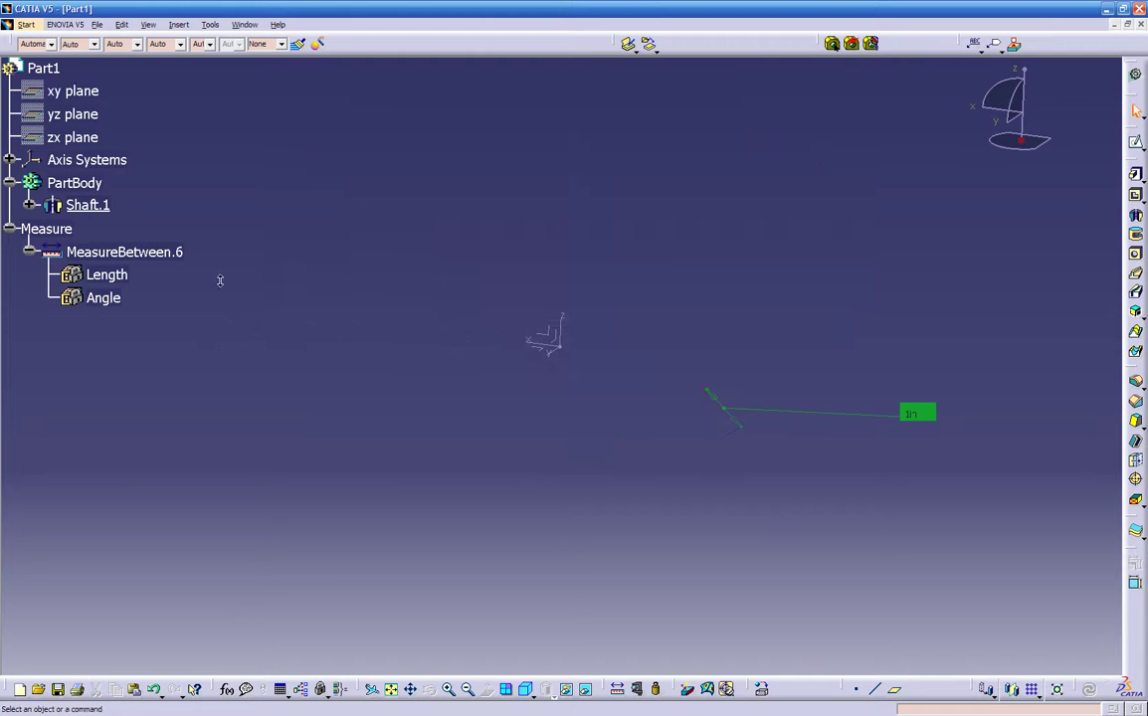
Shrink the specification tree and move it back to the upper-left corner
ctrl+middle_drag(219, 280, 231, 223)
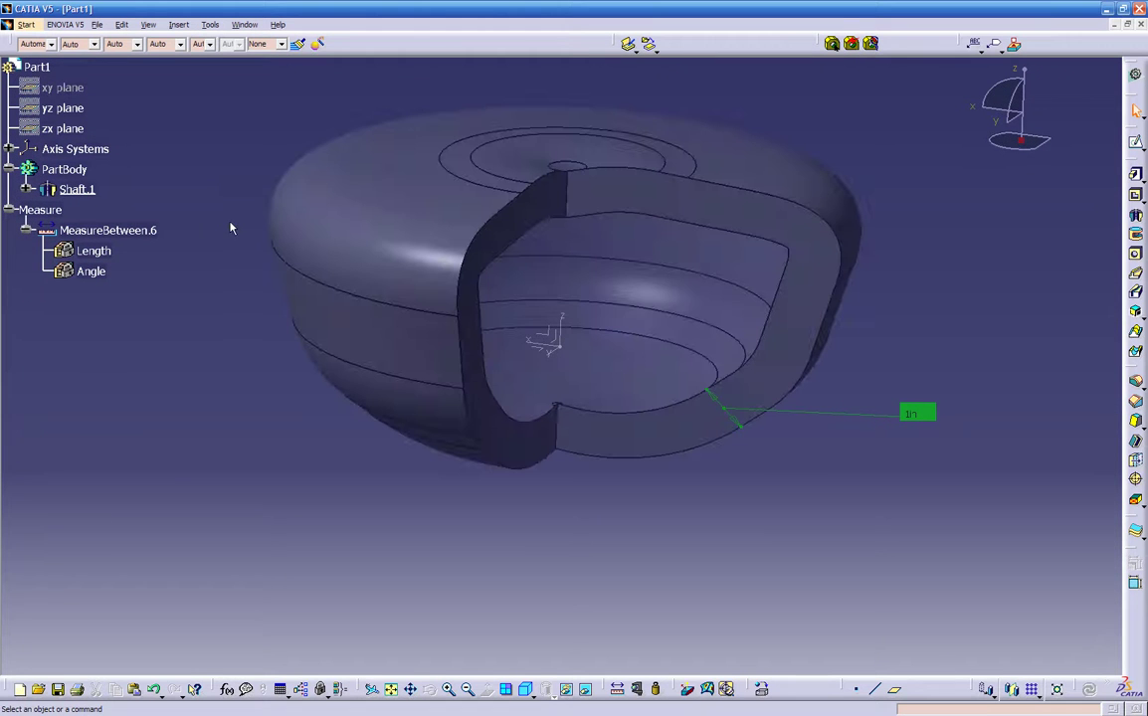
click(12, 117)
mouse_move(12, 117)
mouse_down()
mouse_move(275, 169)
mouse_move(137, 325)
mouse_move(40, 222)
mouse_move(274, 195)
mouse_move(58, 165)
mouse_move(71, 257)
mouse_move(40, 128)
mouse_move(15, 108)
mouse_up()
click(71, 257)
click(79, 239)
click(14, 107)
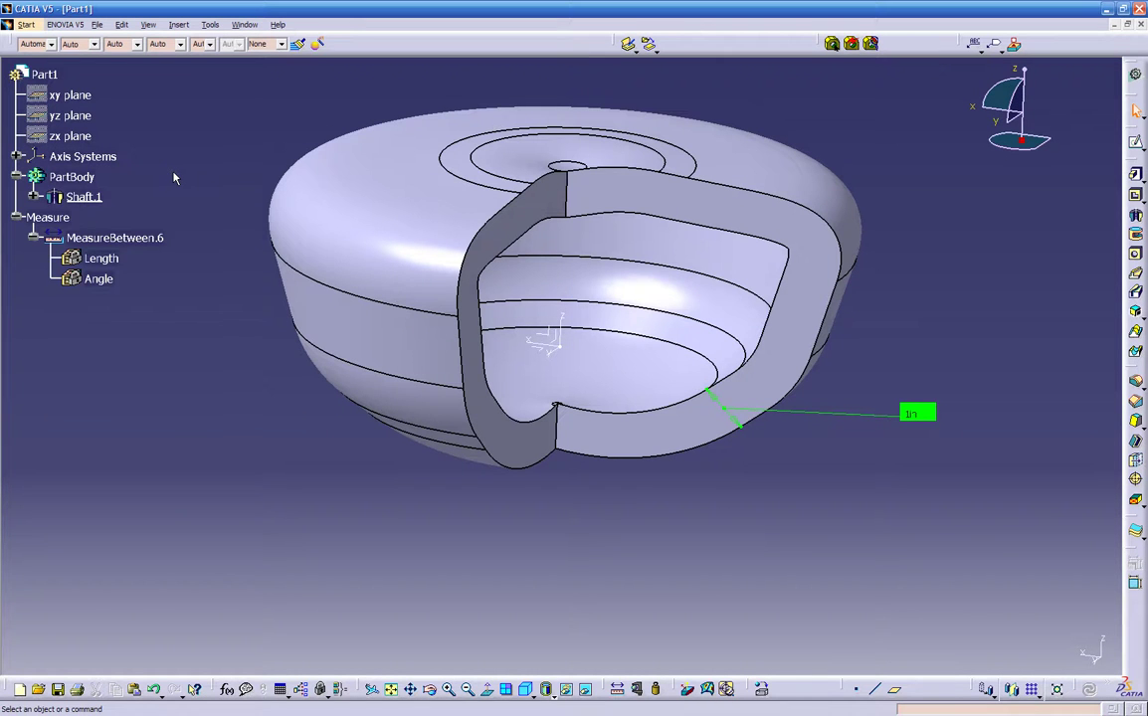
ctrl+middle_drag(174, 178, 256, 177)
click(18, 135)
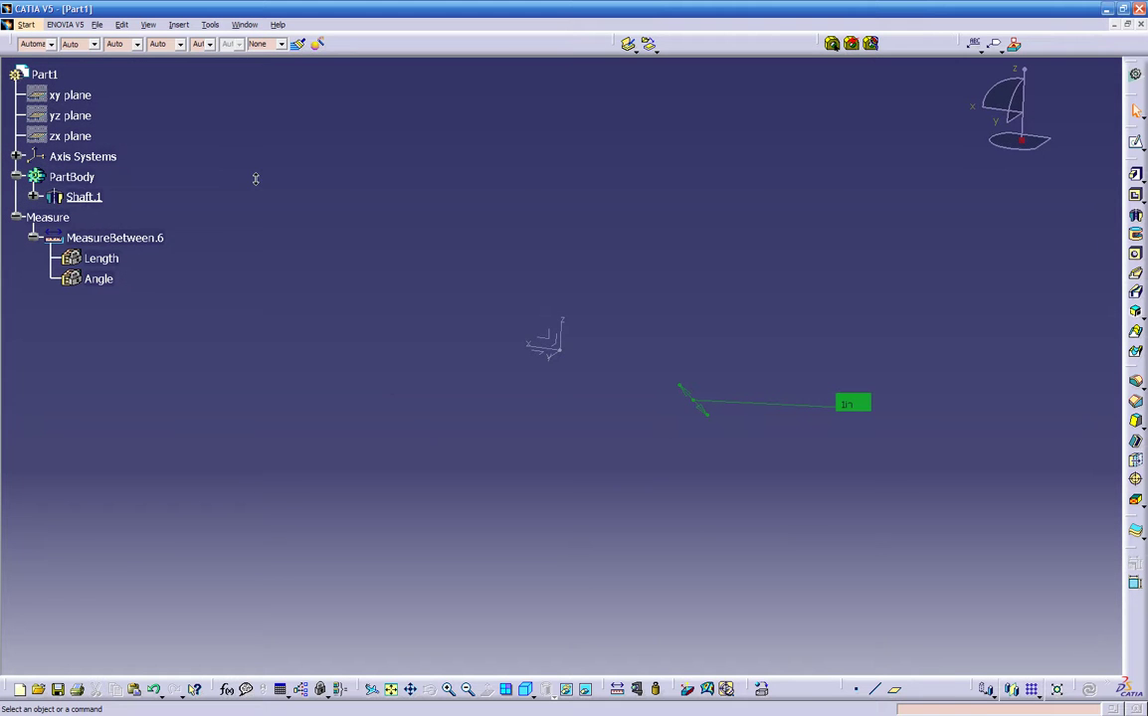
Toggle the specification tree with F3 until it ends up hidden
key(F3)
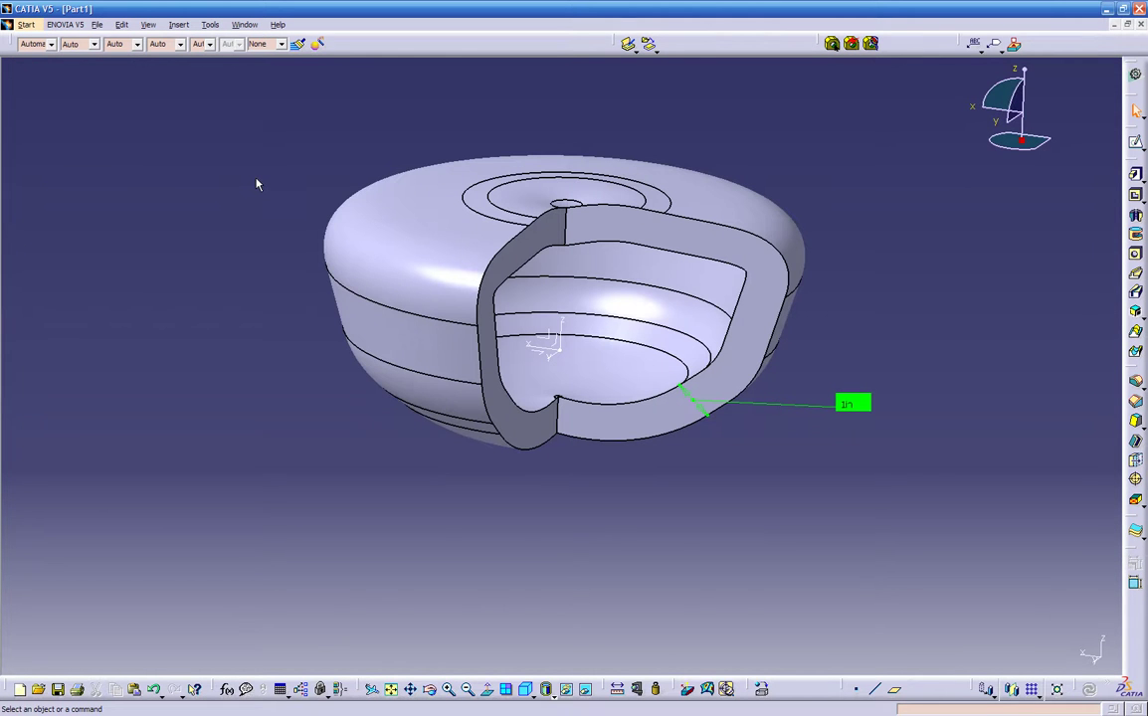
key(F3)
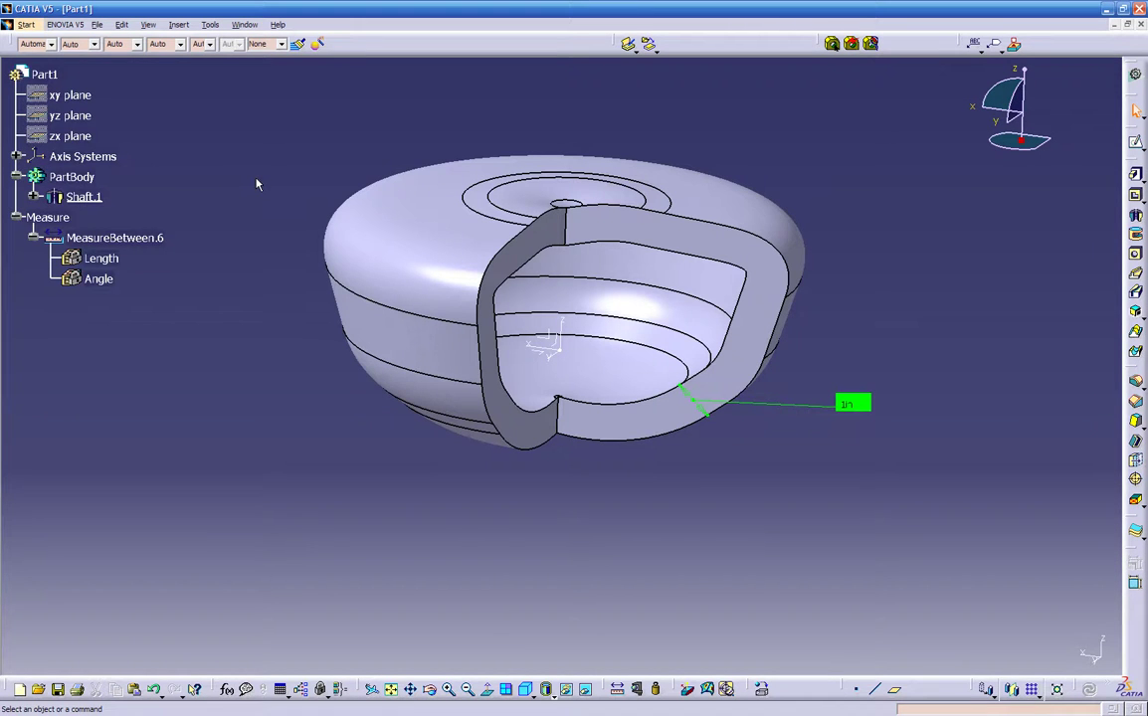
key(F3)
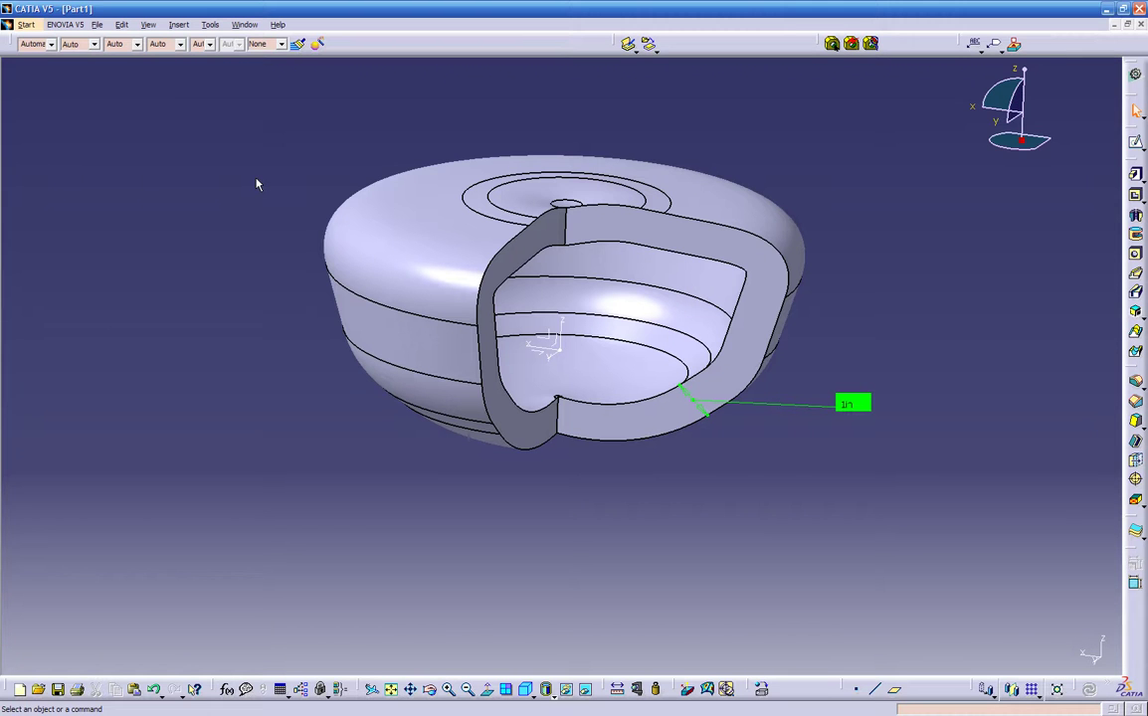
key(F3)
key(F3)
key(F3)
key(F3)
key(F3)
middle_drag(268, 376, 292, 418)
middle_drag(429, 532, 337, 436)
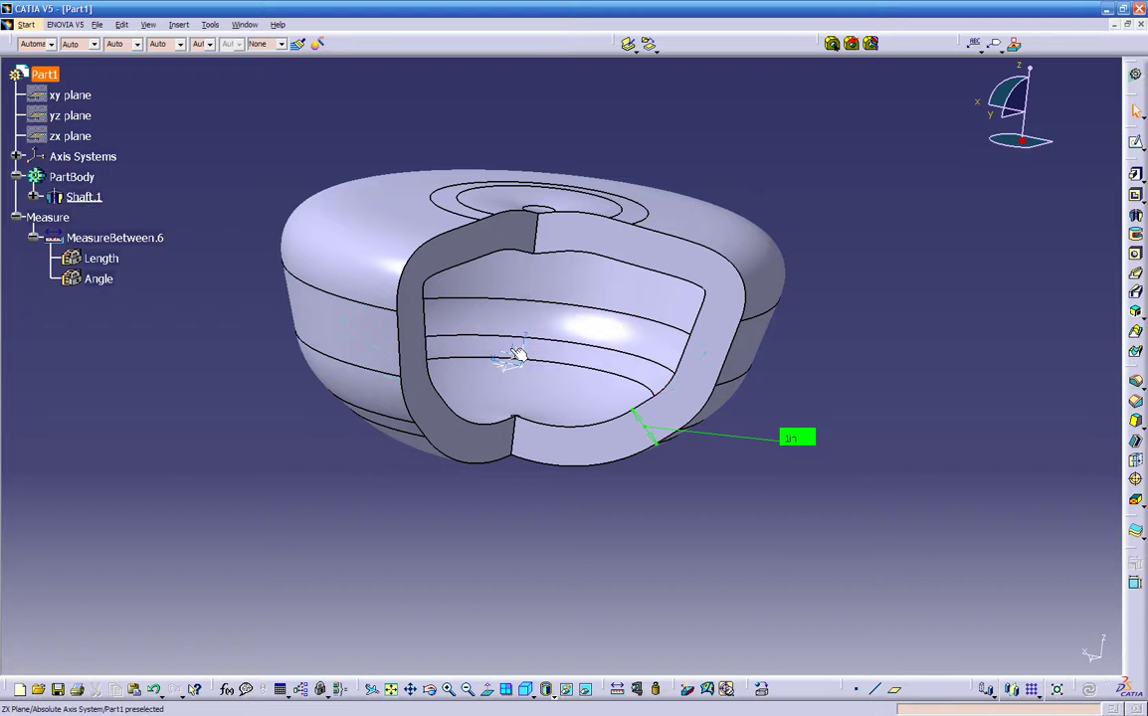
middle_drag(572, 410, 278, 346)
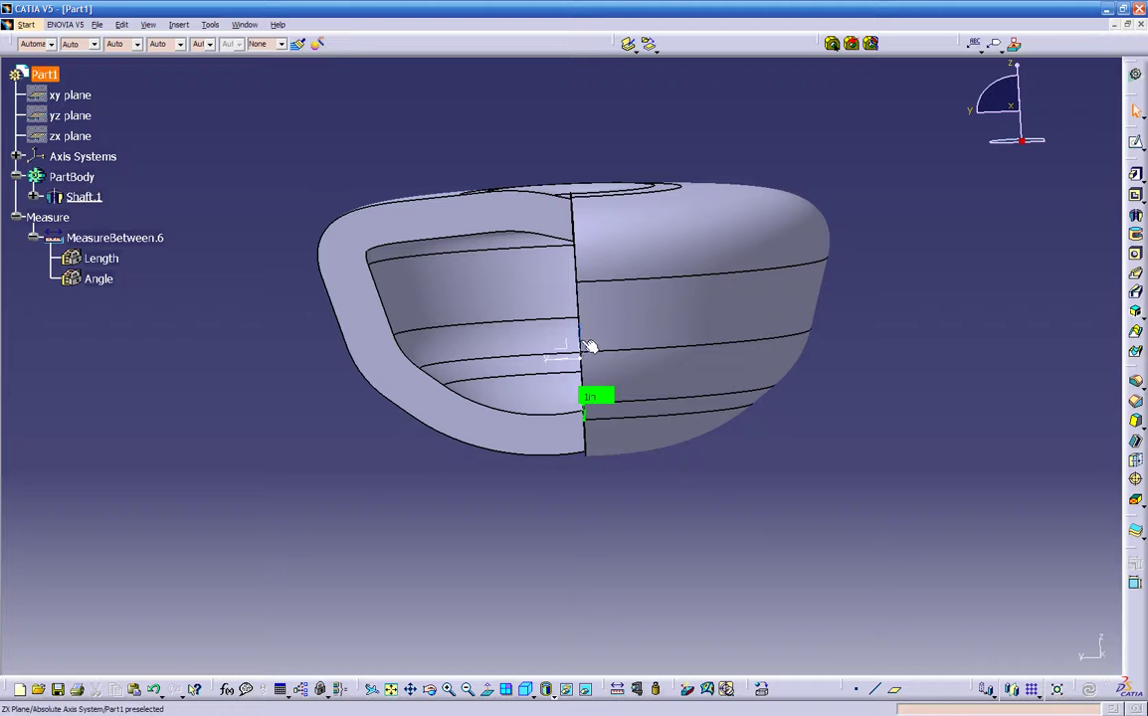
middle_drag(587, 369, 721, 372)
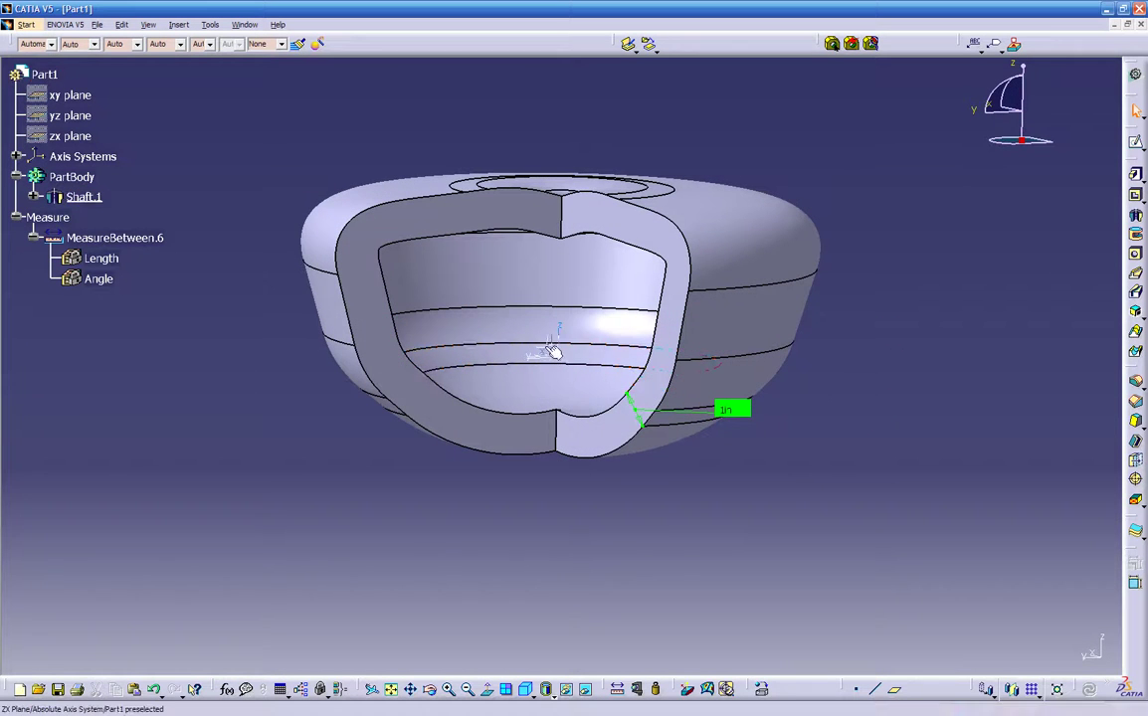
middle_drag(557, 346, 597, 356)
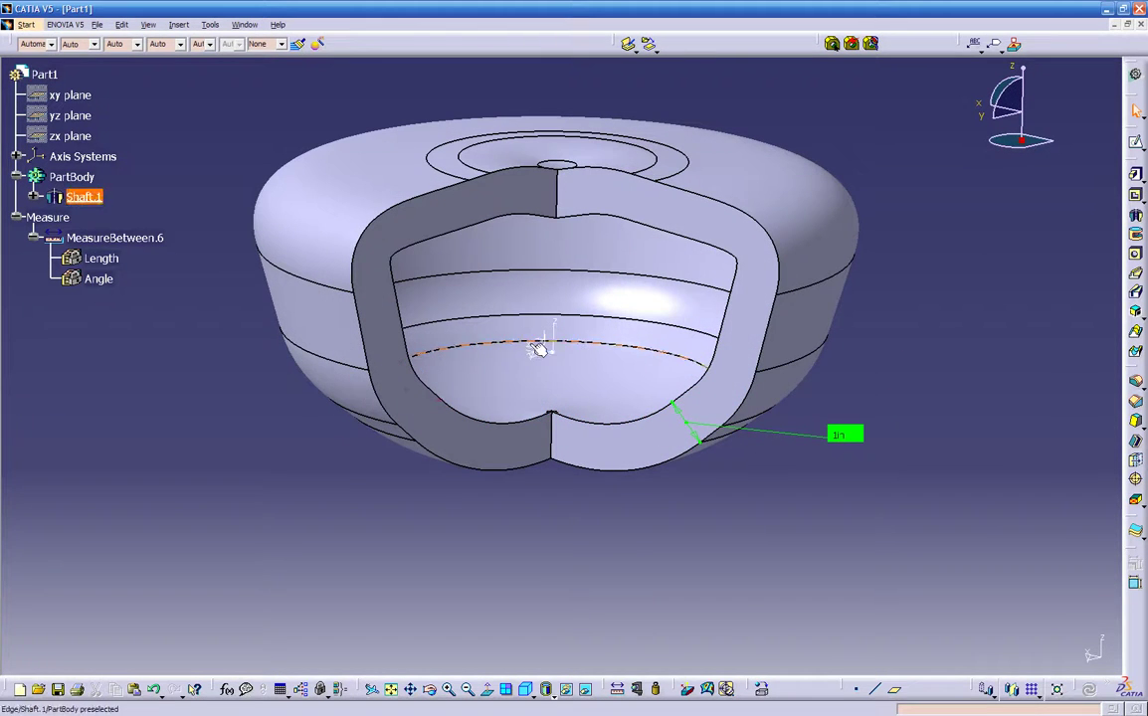
middle_drag(579, 431, 590, 356)
click(737, 334)
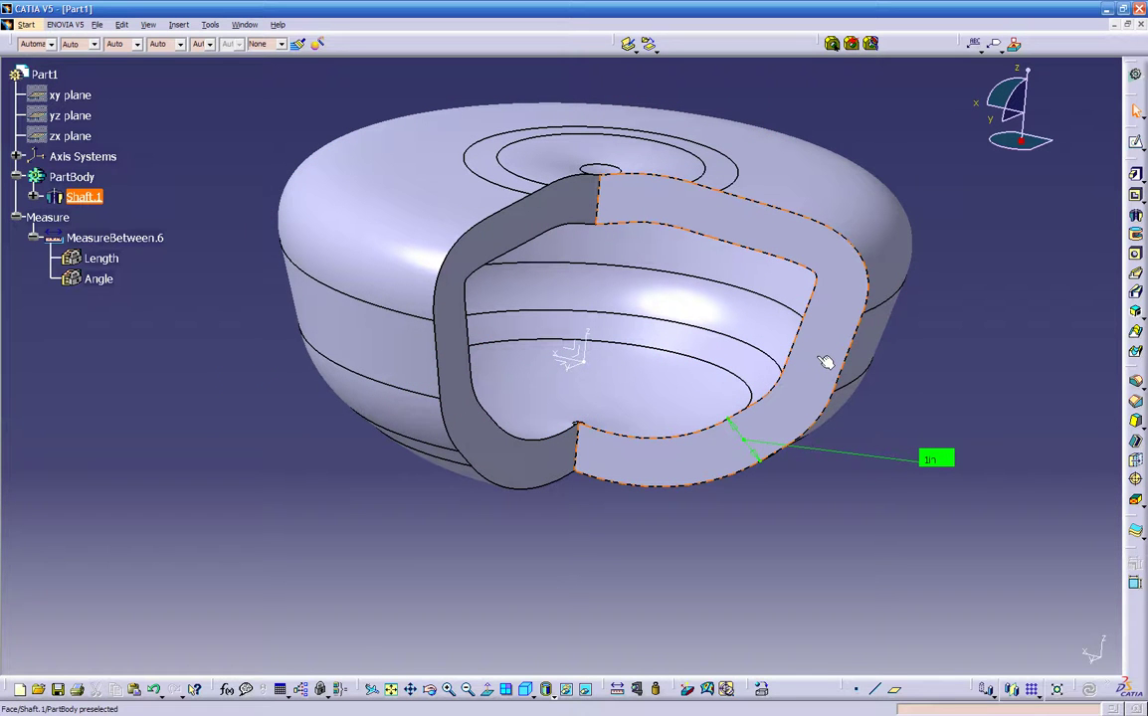
click(793, 483)
click(751, 449)
middle_drag(751, 449, 680, 450)
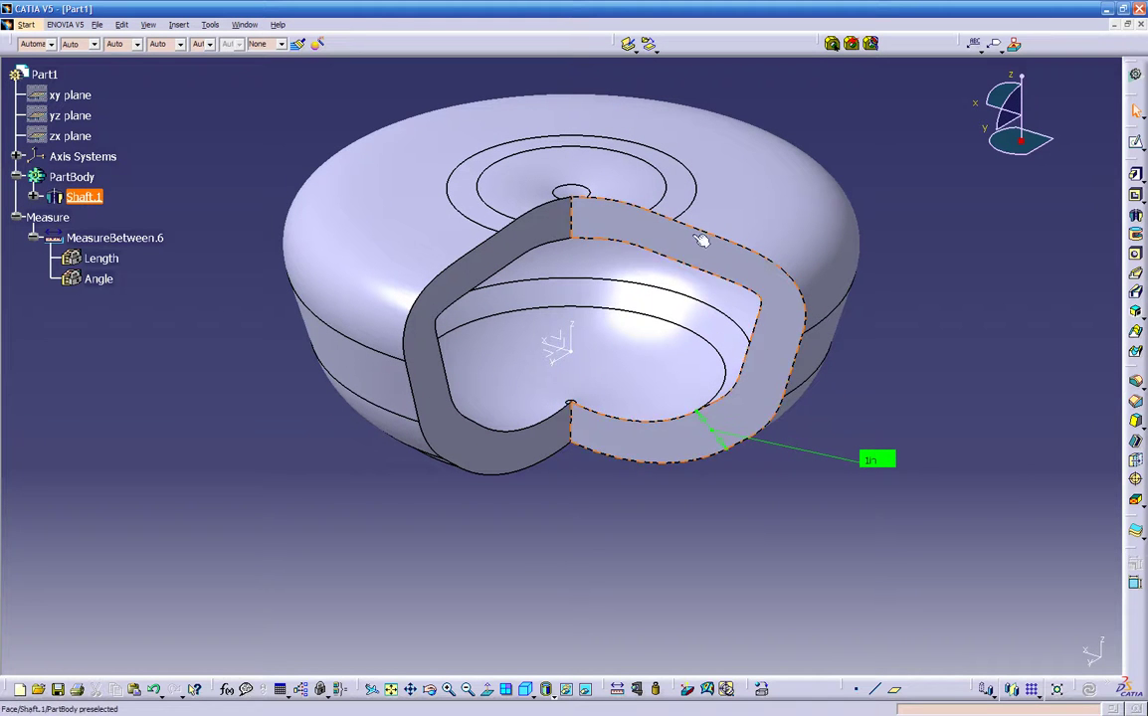
click(568, 344)
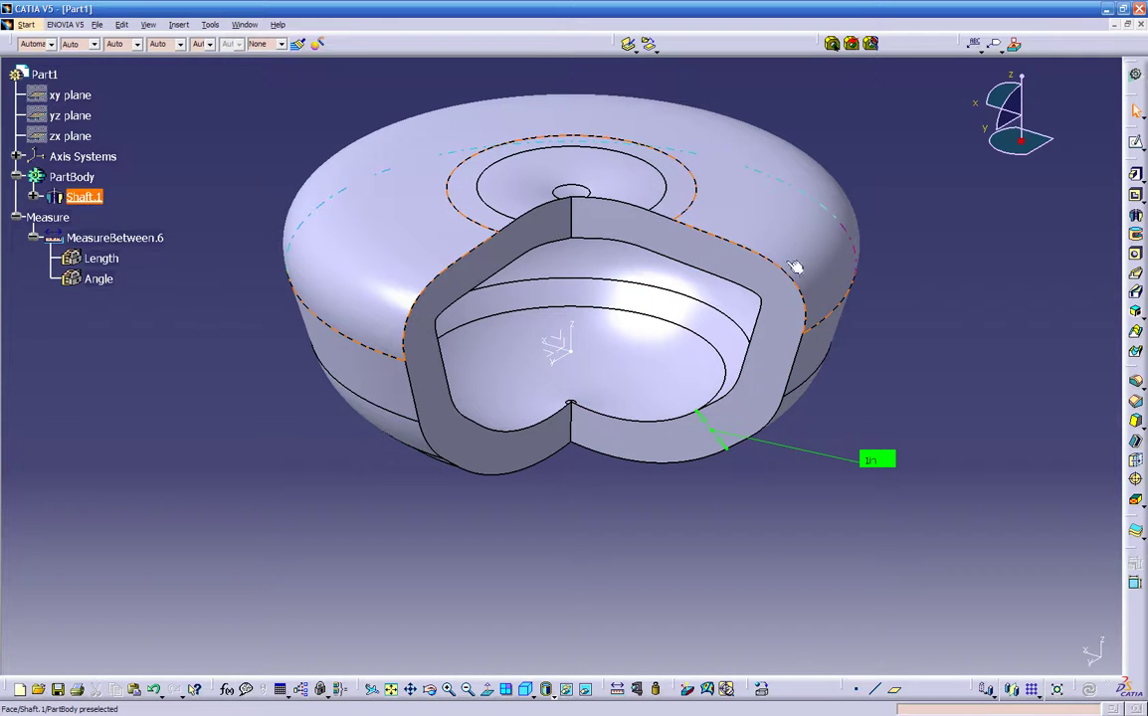
Change Shaft.1's first angle from 270deg to 223deg and orbit to inspect the wider wedge
double_click(78, 197)
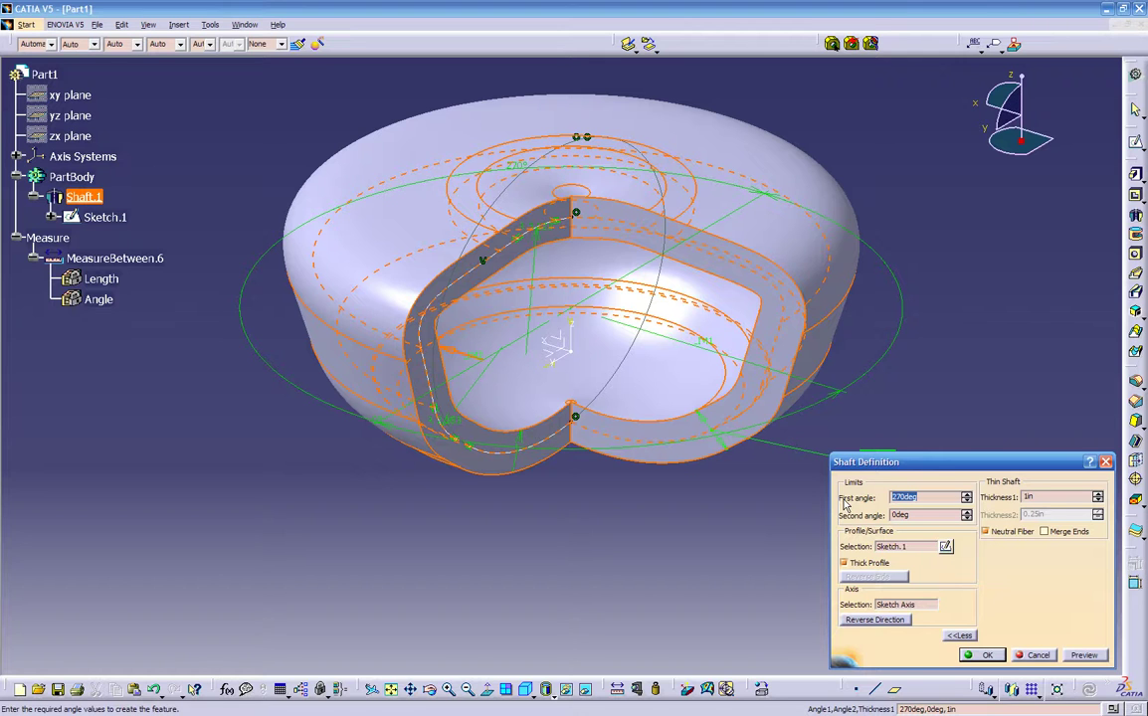
text(223)
click(984, 657)
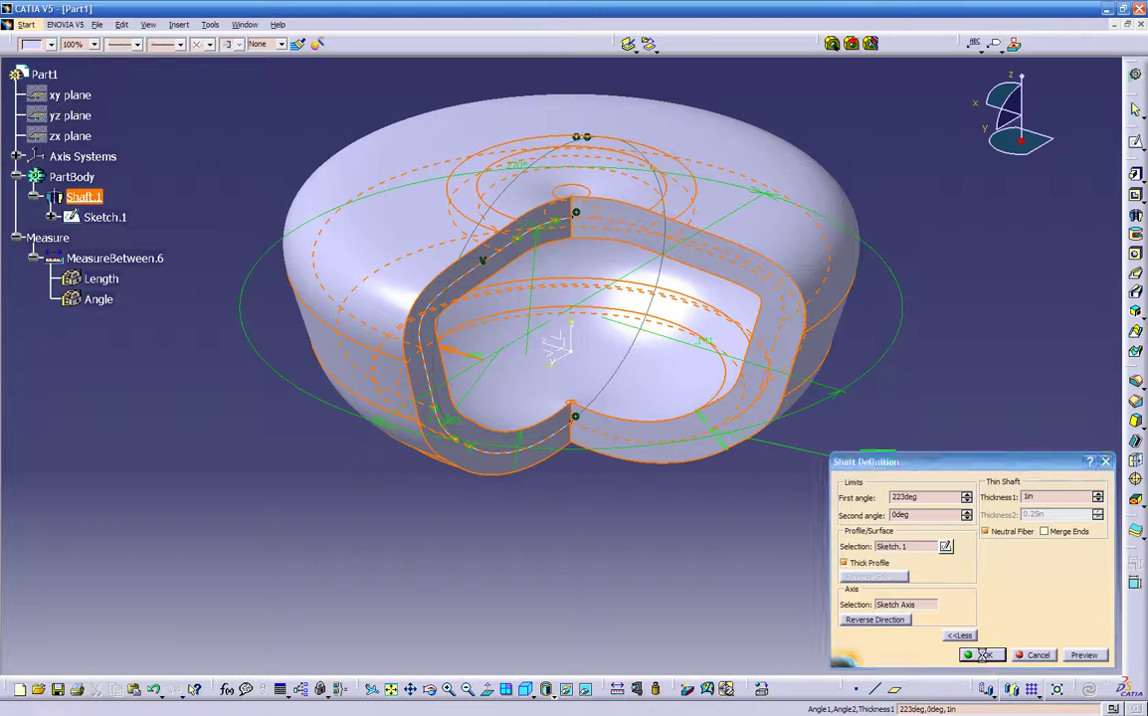
middle_drag(653, 515, 520, 533)
middle_drag(598, 442, 597, 498)
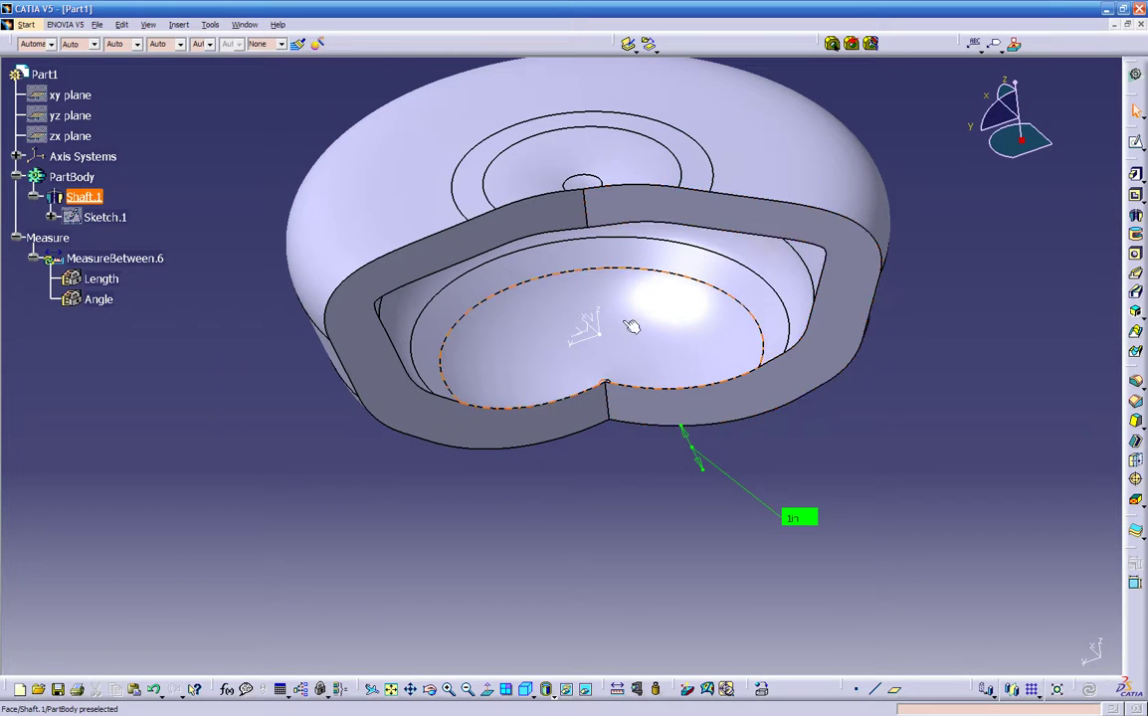
Orbit the bowl to expose its cut wall face and start a new sketch
middle_drag(584, 334, 619, 469)
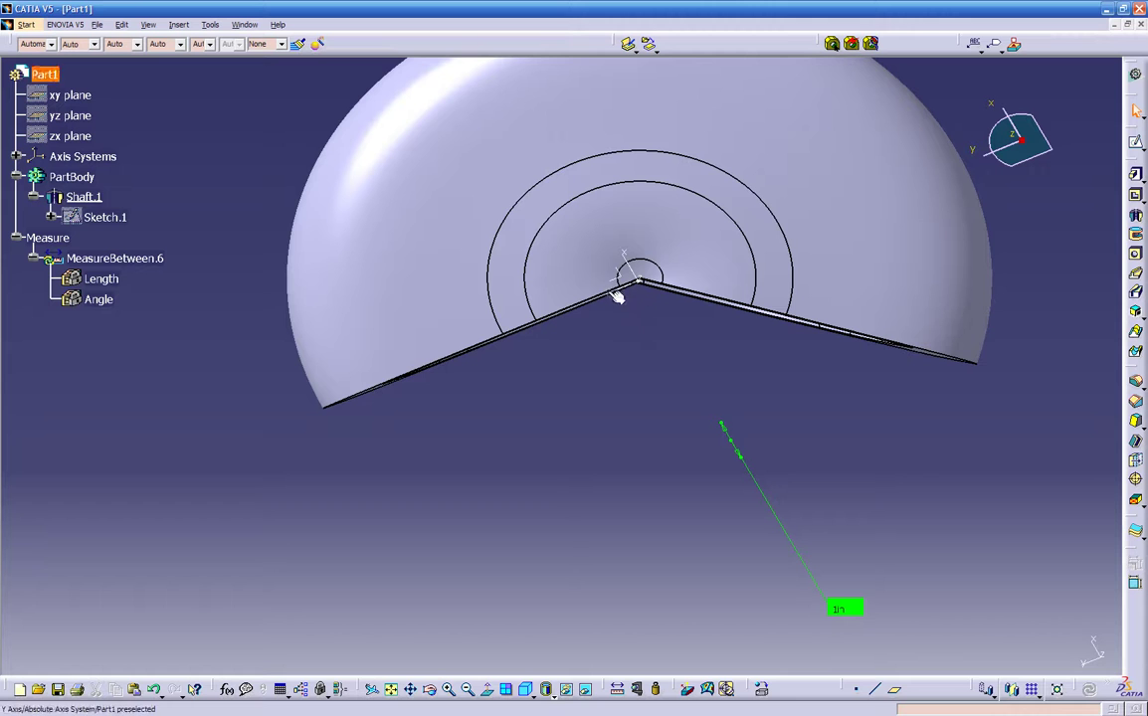
middle_drag(643, 464, 667, 289)
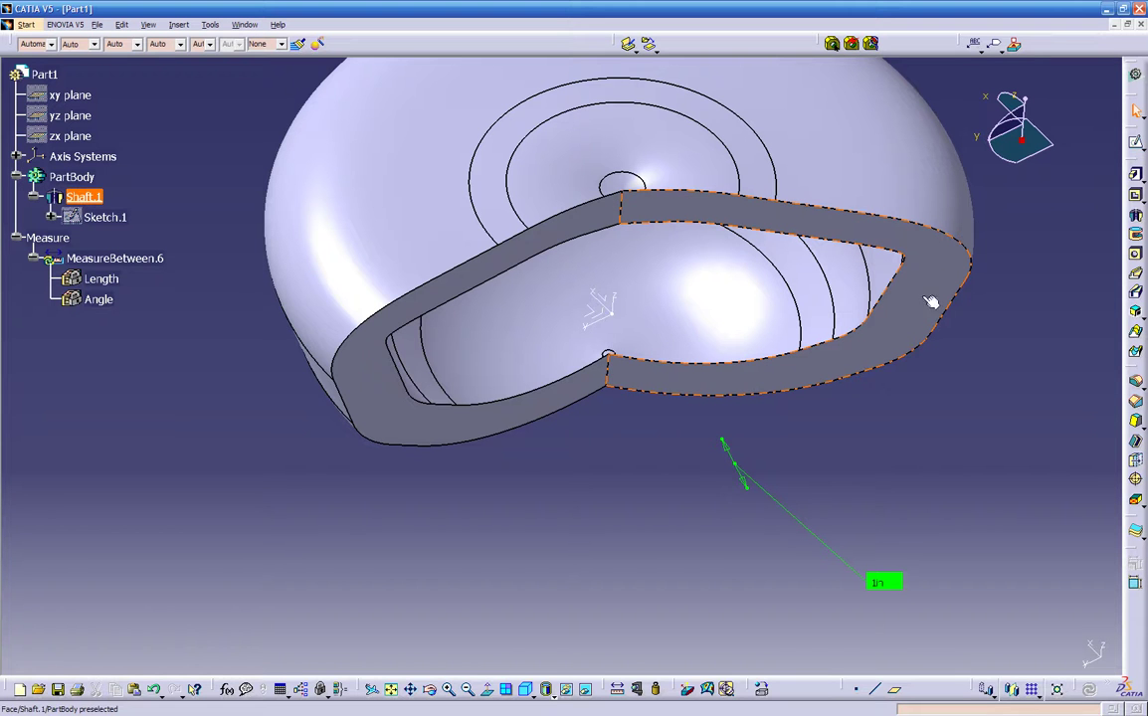
click(1138, 147)
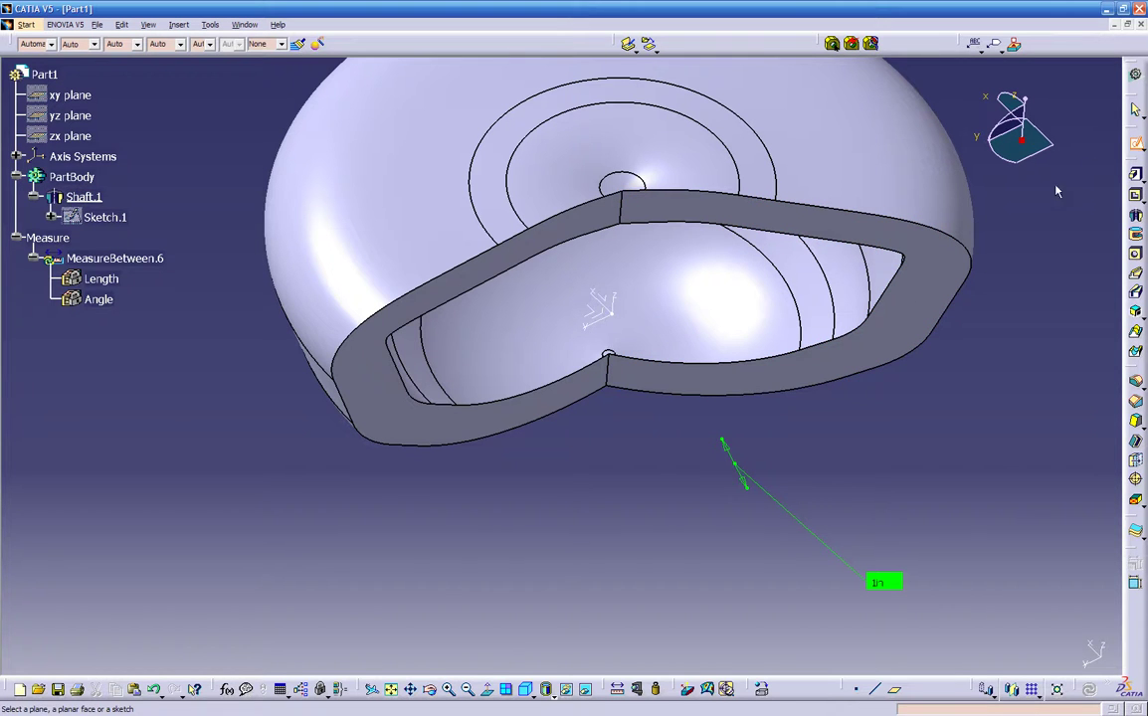
On the cut face, draw a three-corner oriented rectangle just outside the bowl's rim
click(909, 289)
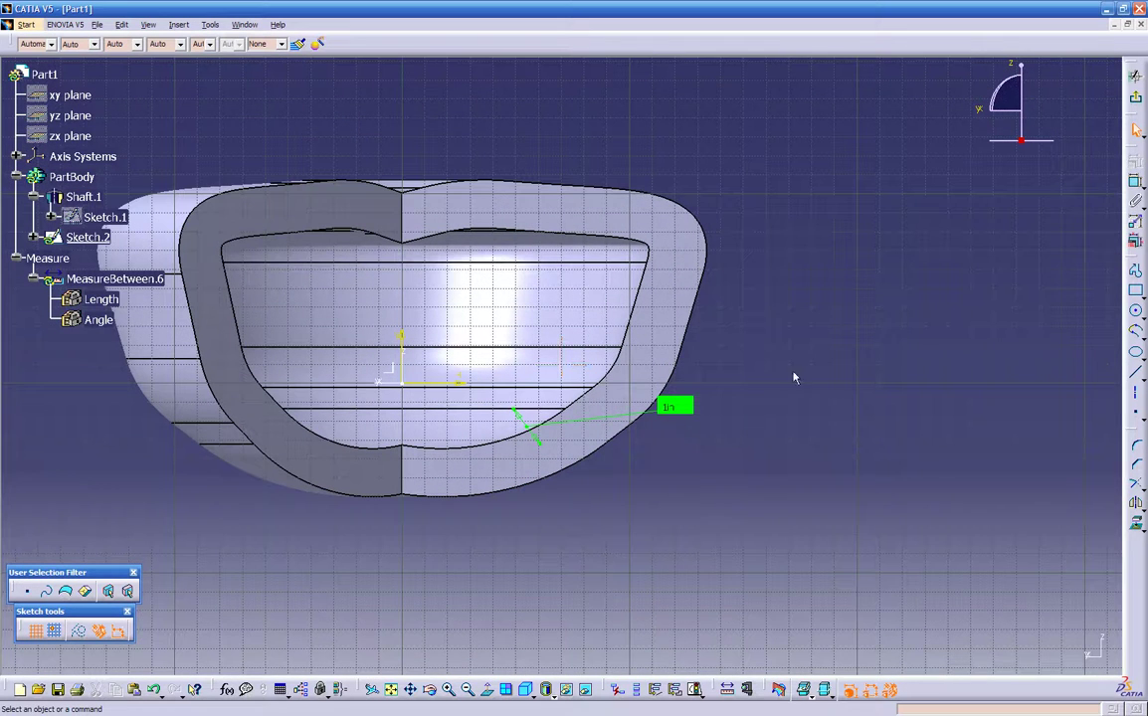
click(1135, 290)
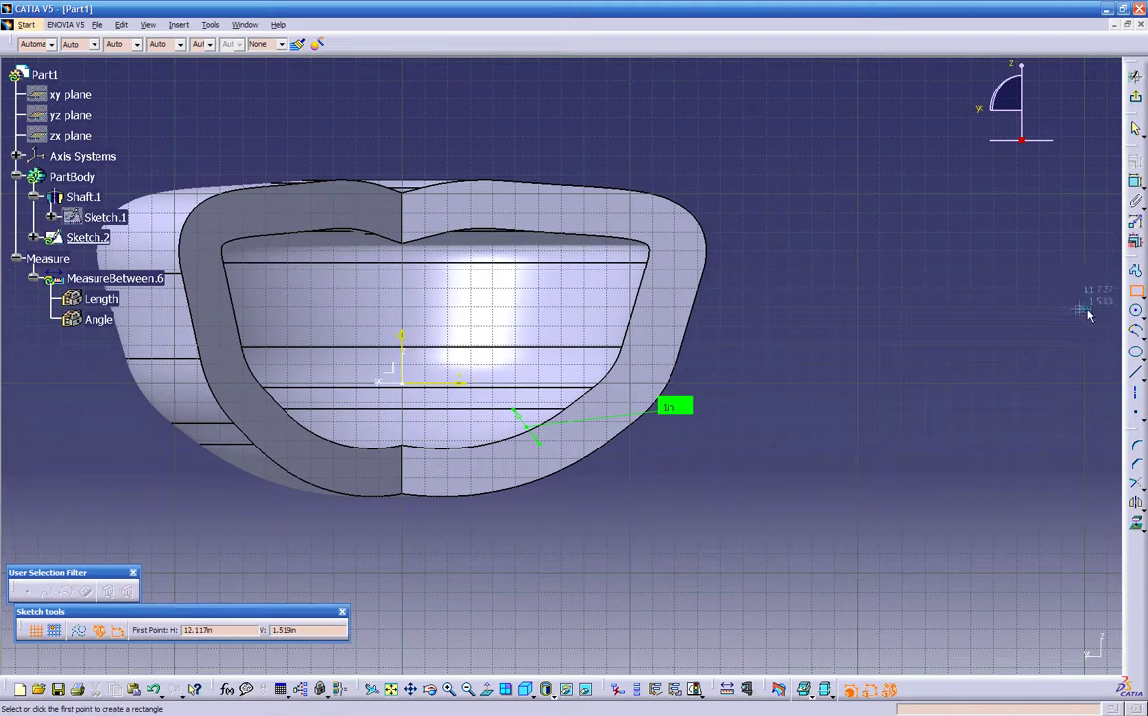
click(1141, 295)
click(1000, 310)
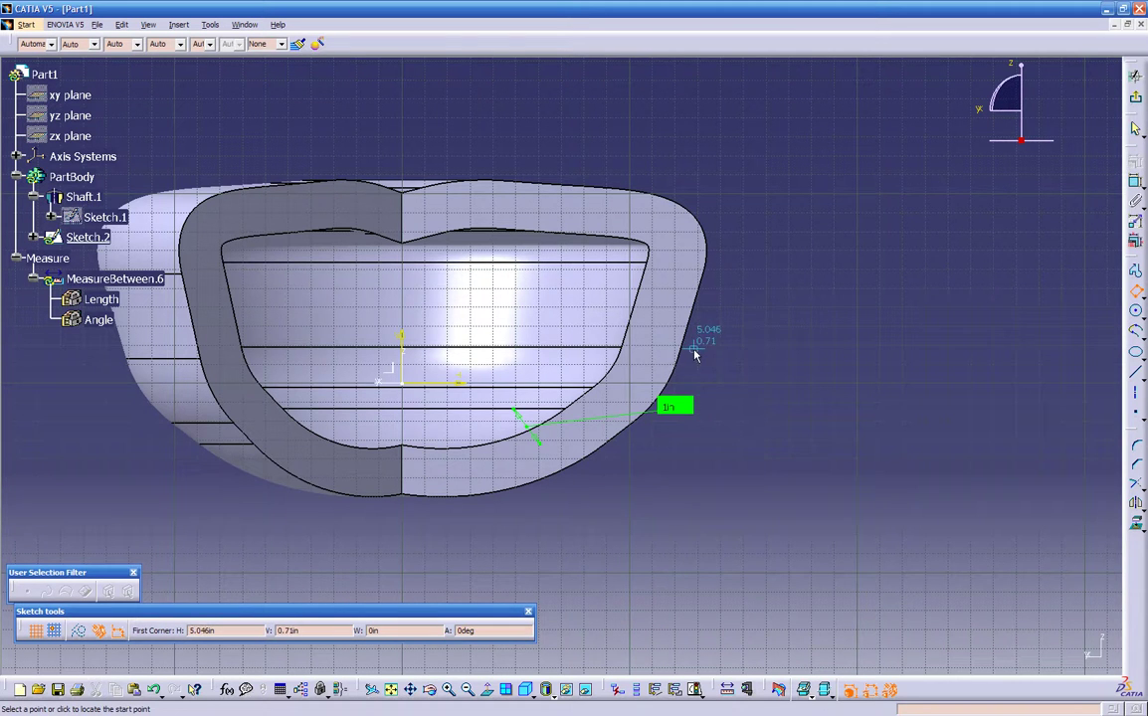
click(677, 348)
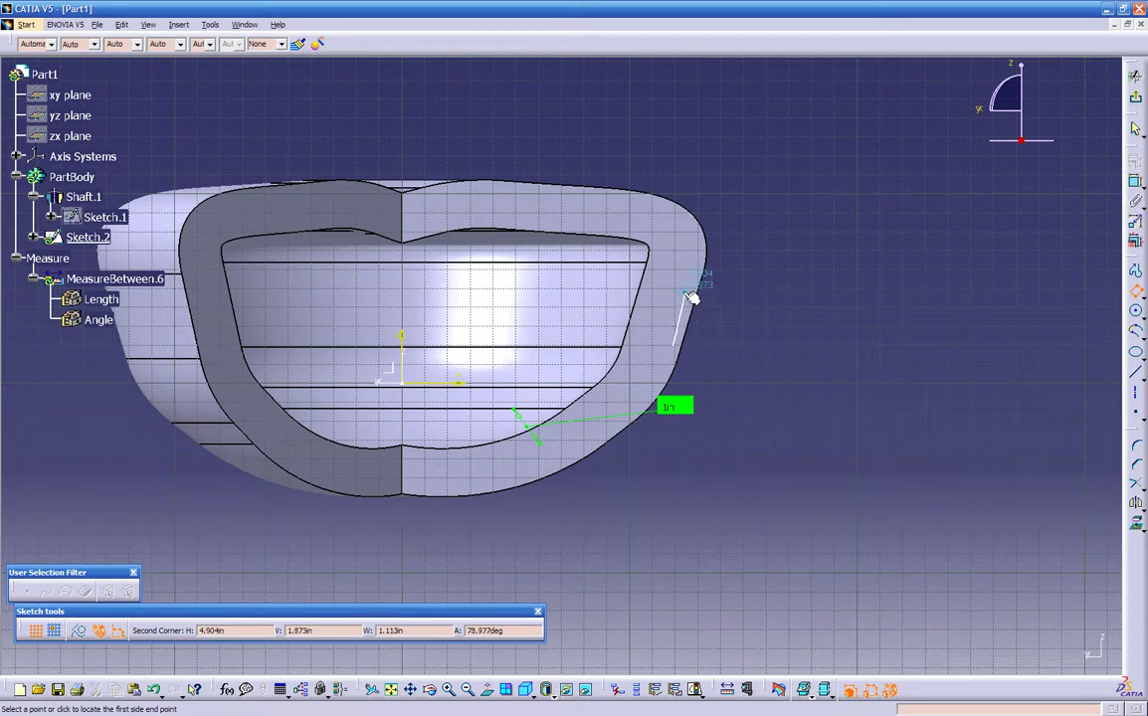
click(682, 294)
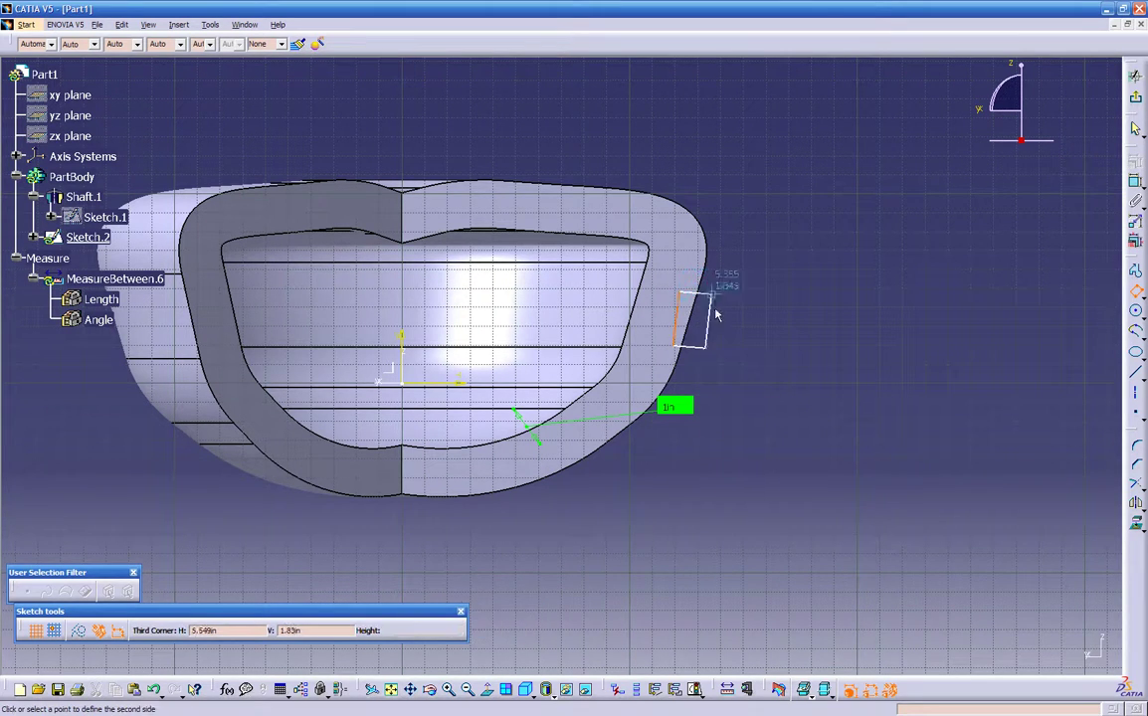
click(841, 354)
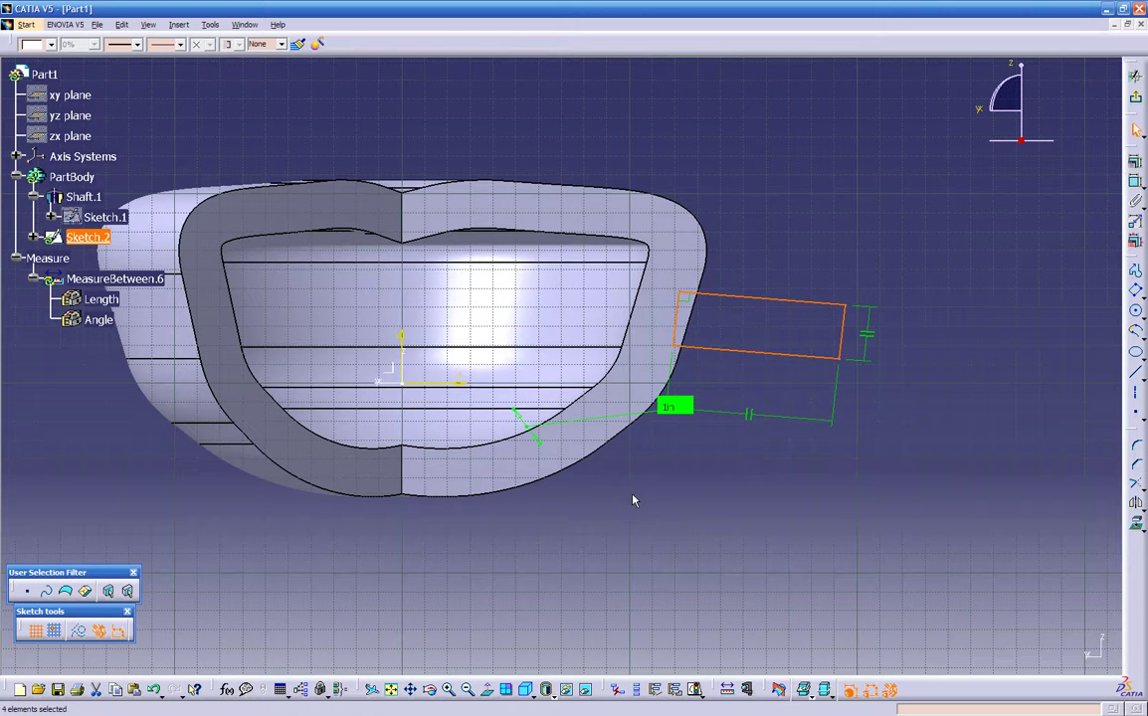
mouse_move(626, 497)
middle_down()
mouse_move(661, 463)
mouse_move(625, 516)
mouse_move(572, 512)
mouse_move(617, 488)
middle_up()
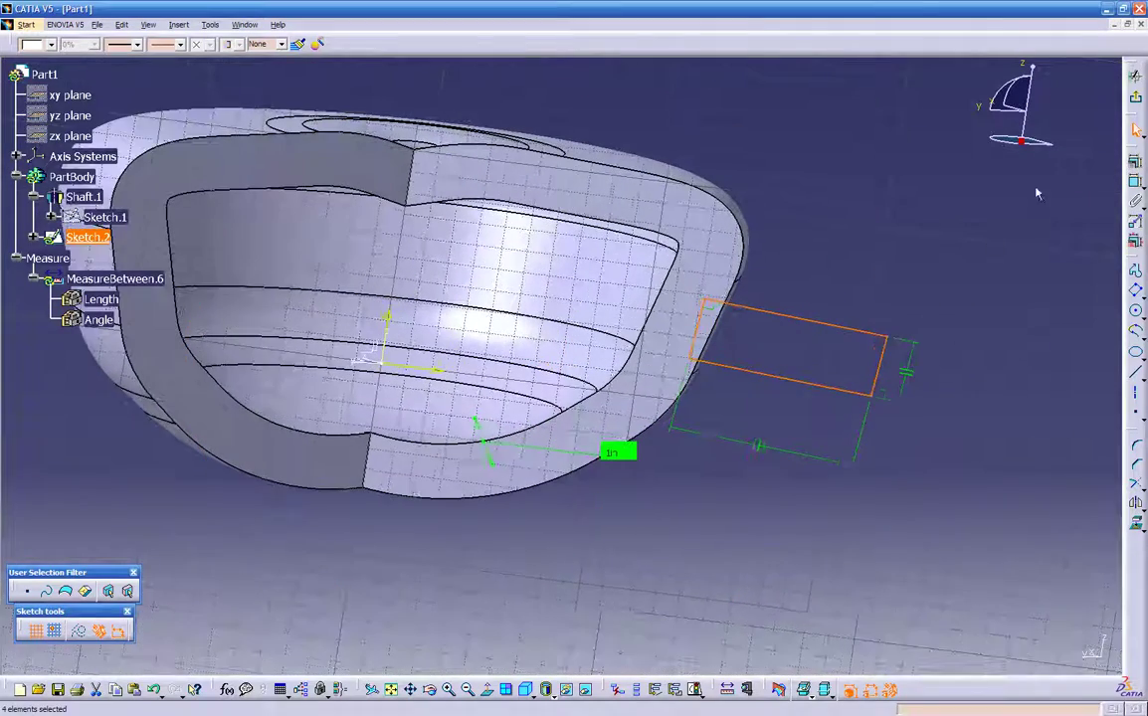
click(1135, 76)
Reopen Sketch.2, add a vertical axis line along V, and exit the sketcher
middle_drag(715, 589, 635, 433)
mouse_move(744, 367)
middle_down()
mouse_move(704, 449)
mouse_move(644, 474)
mouse_move(683, 460)
middle_up()
double_click(799, 398)
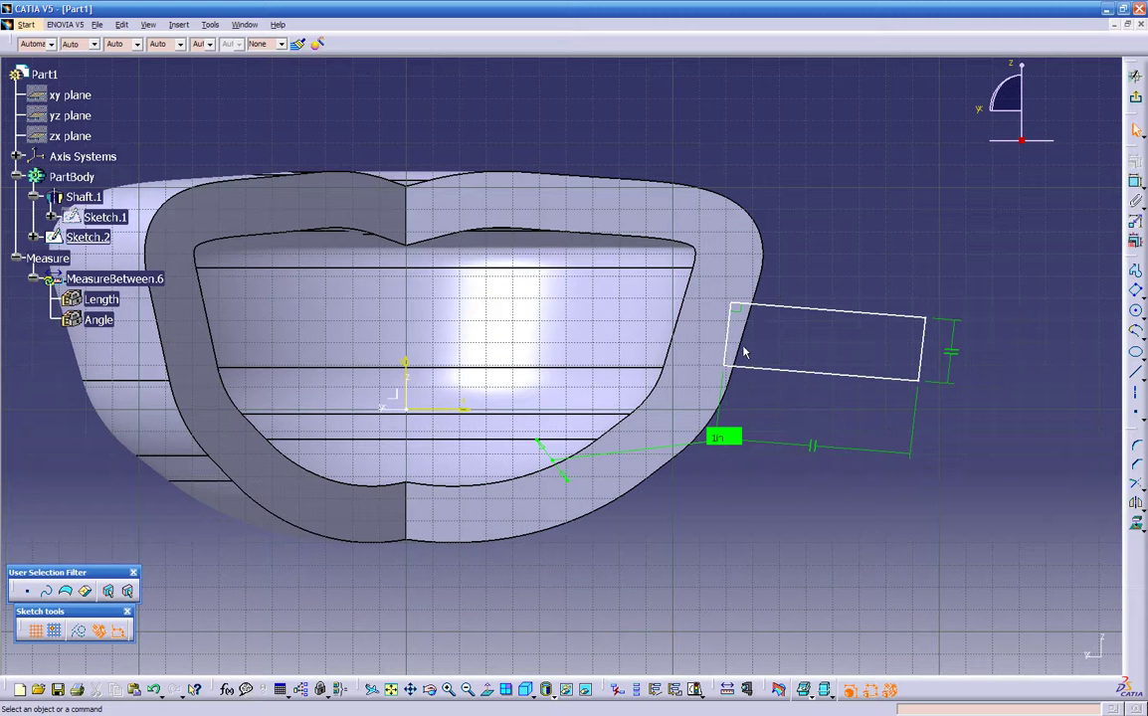
click(1135, 394)
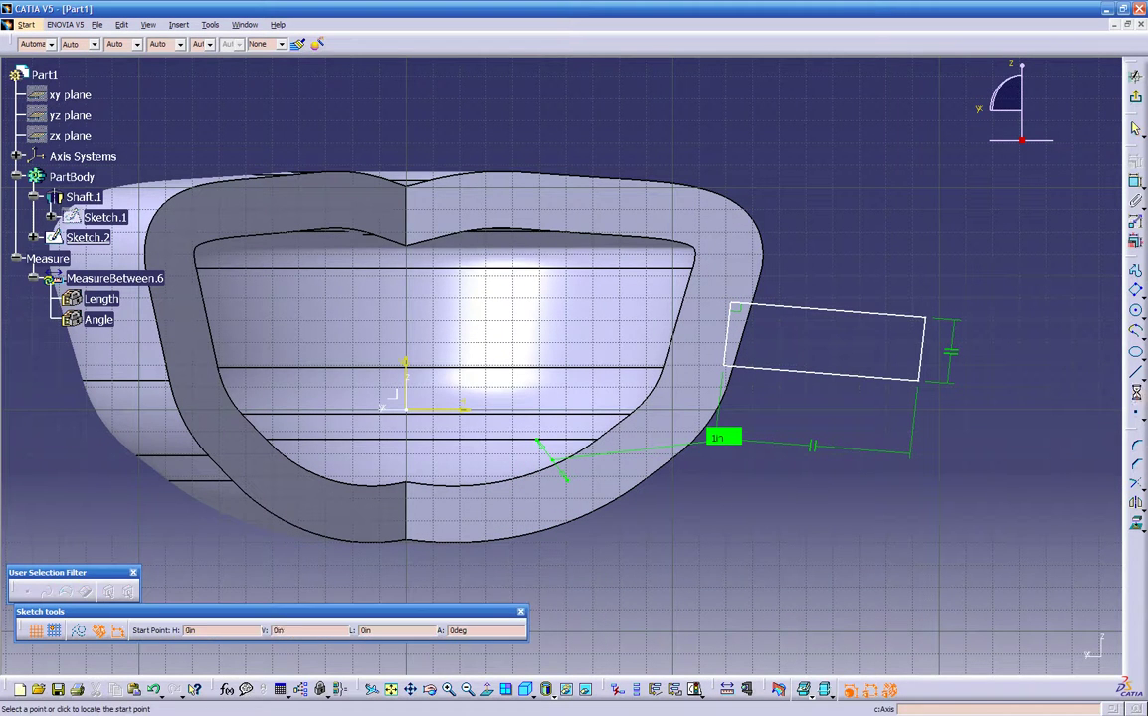
click(407, 121)
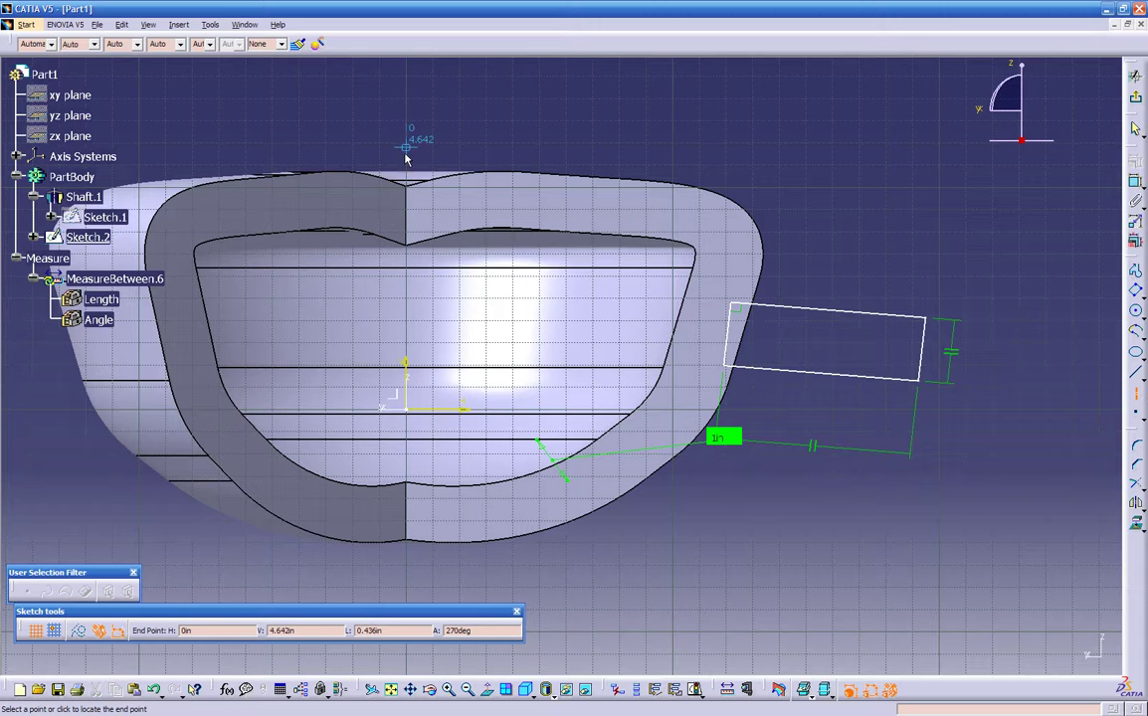
click(408, 303)
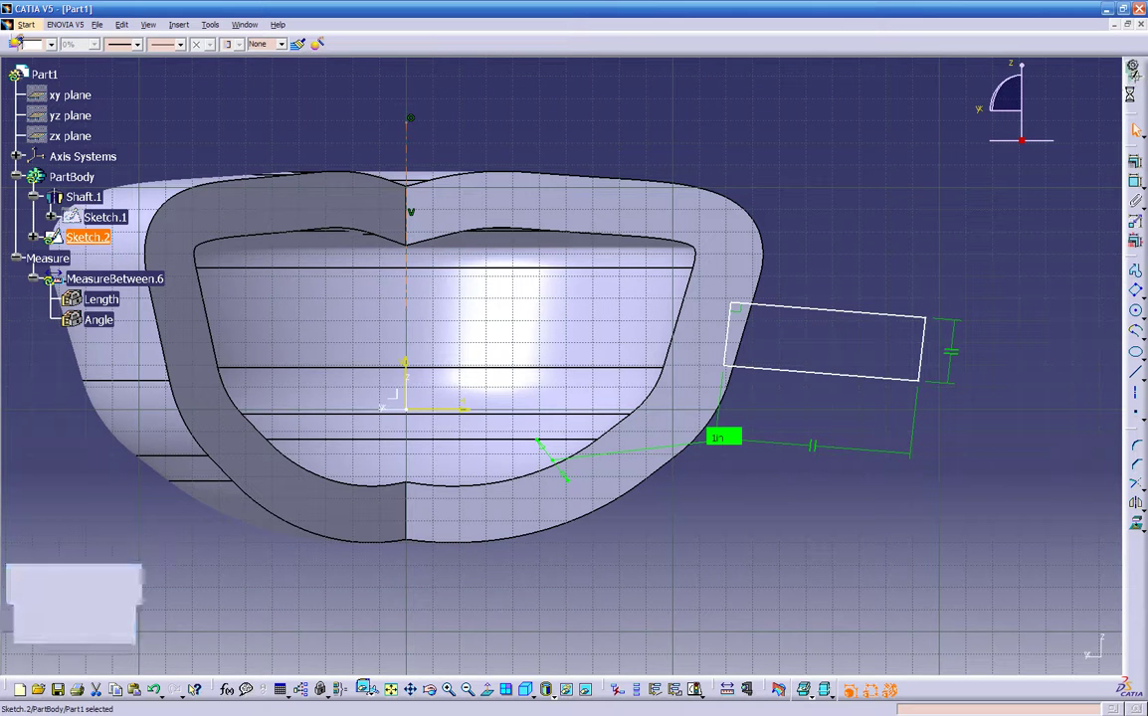
click(1134, 96)
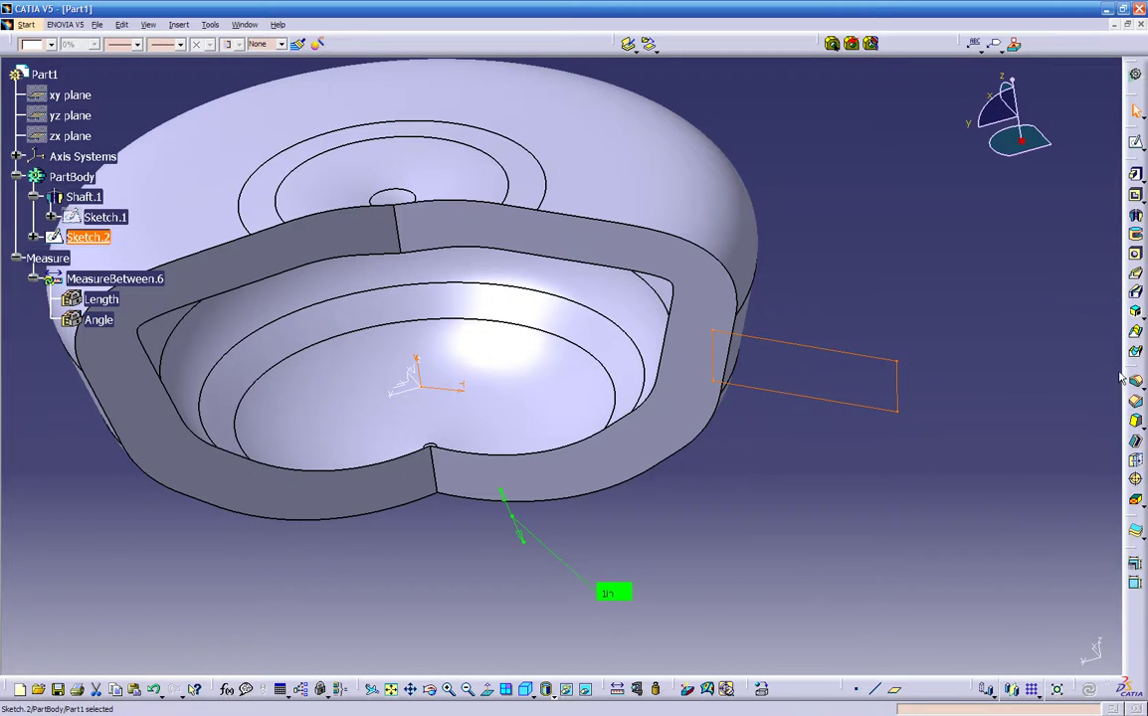
Create Groove.1 from Sketch.2 with a 360deg first angle, then unhide Sketch.1
click(1136, 235)
middle_drag(988, 274, 908, 449)
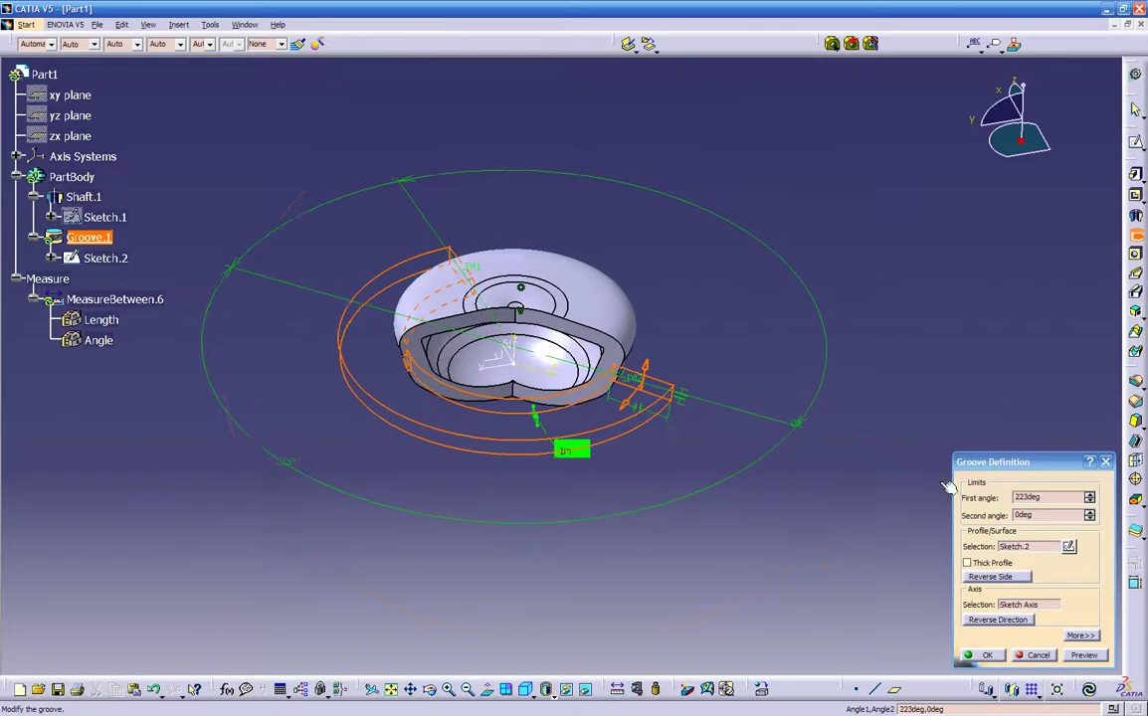
click(1048, 498)
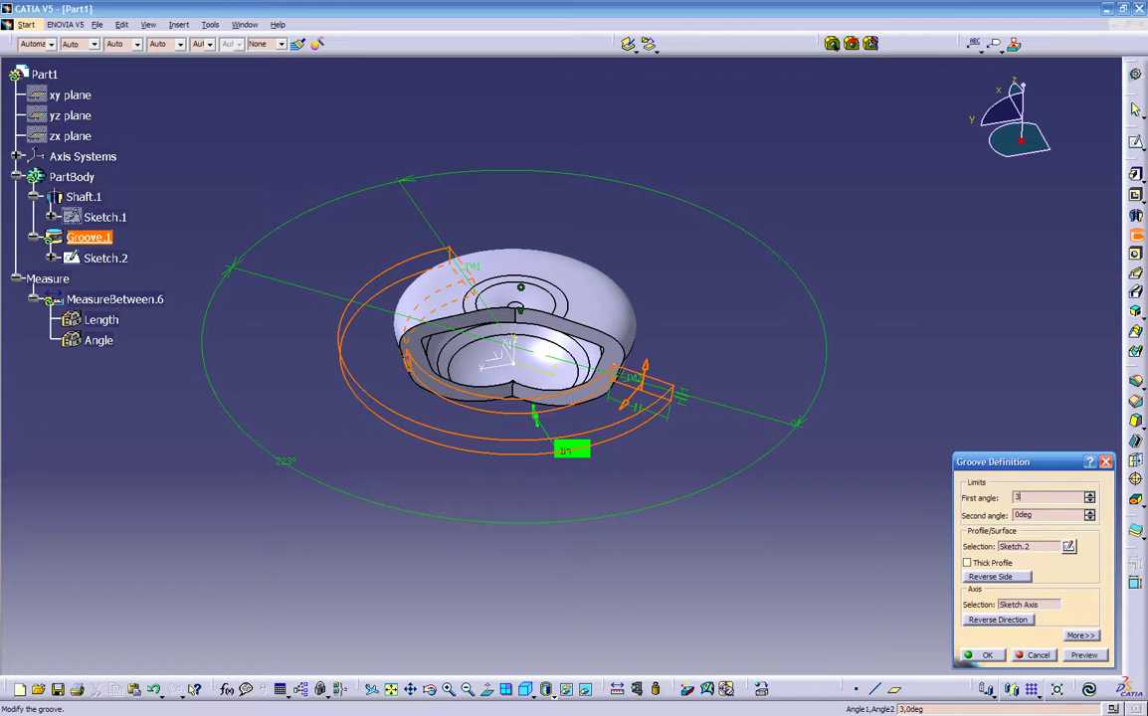
click(1085, 656)
click(987, 656)
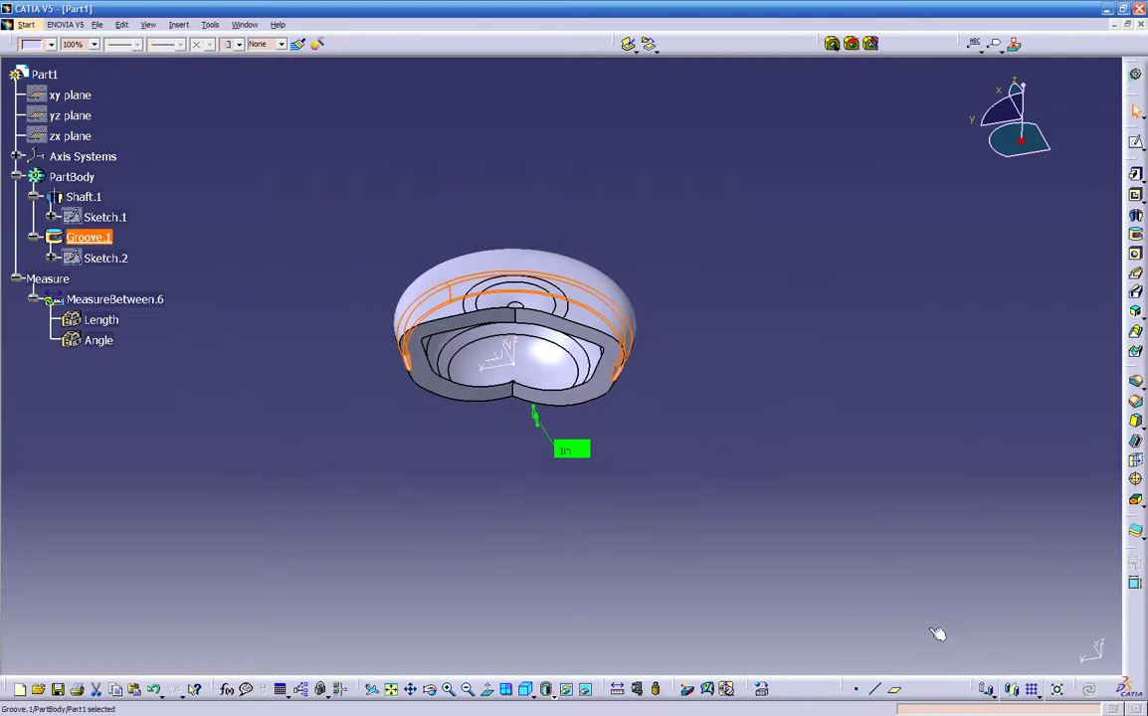
middle_drag(516, 520, 464, 528)
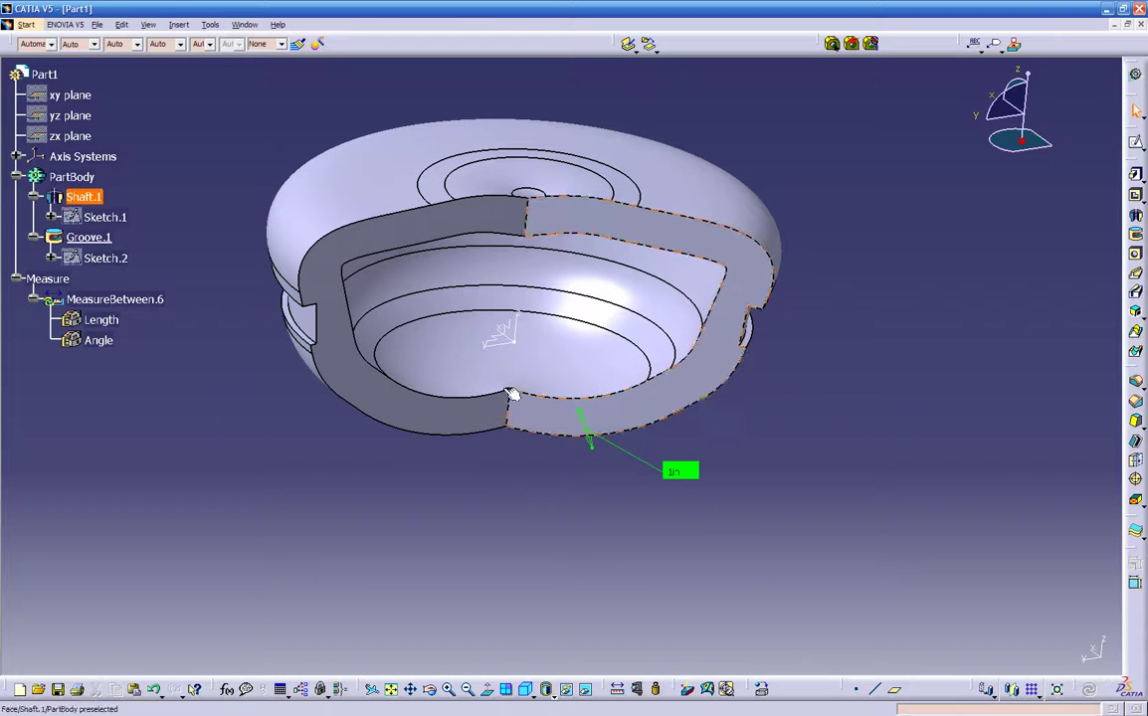
right_click(87, 214)
click(112, 253)
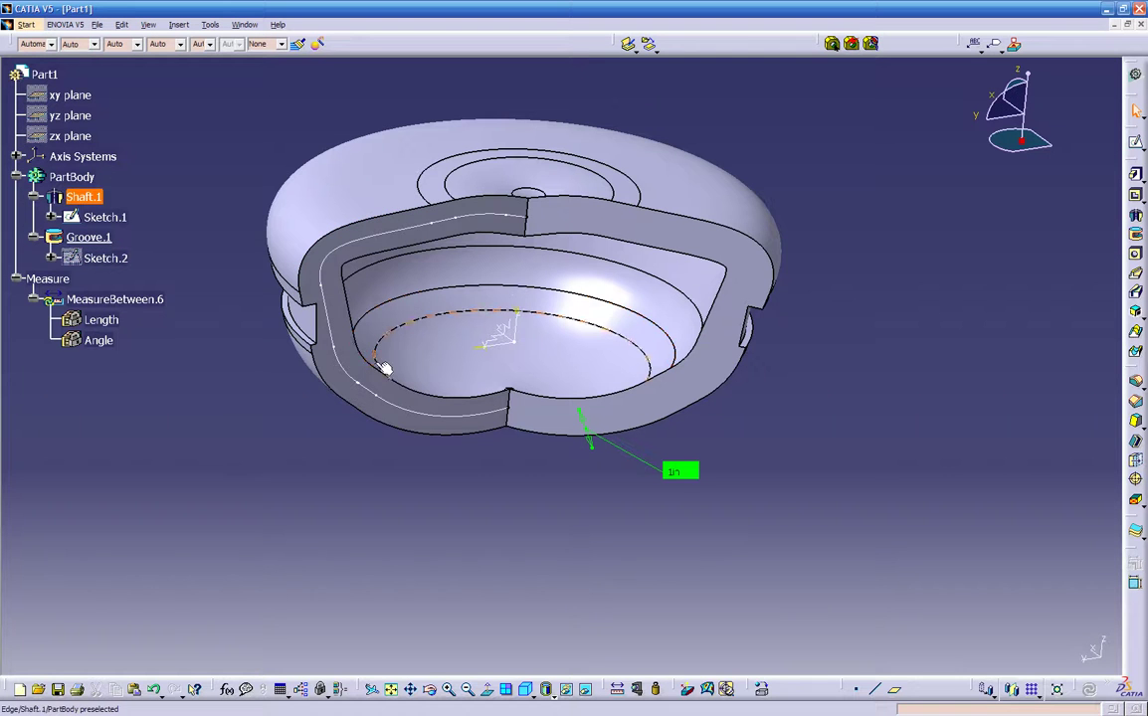
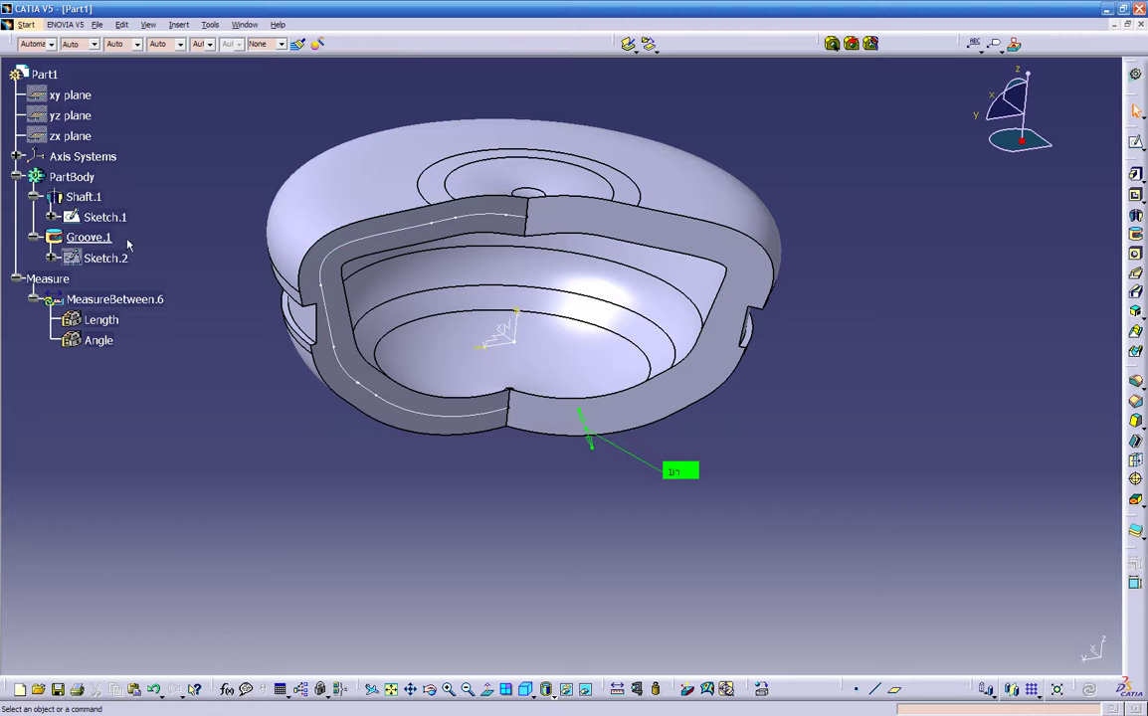
Hide the curved Sketch.1 profile
right_click(104, 218)
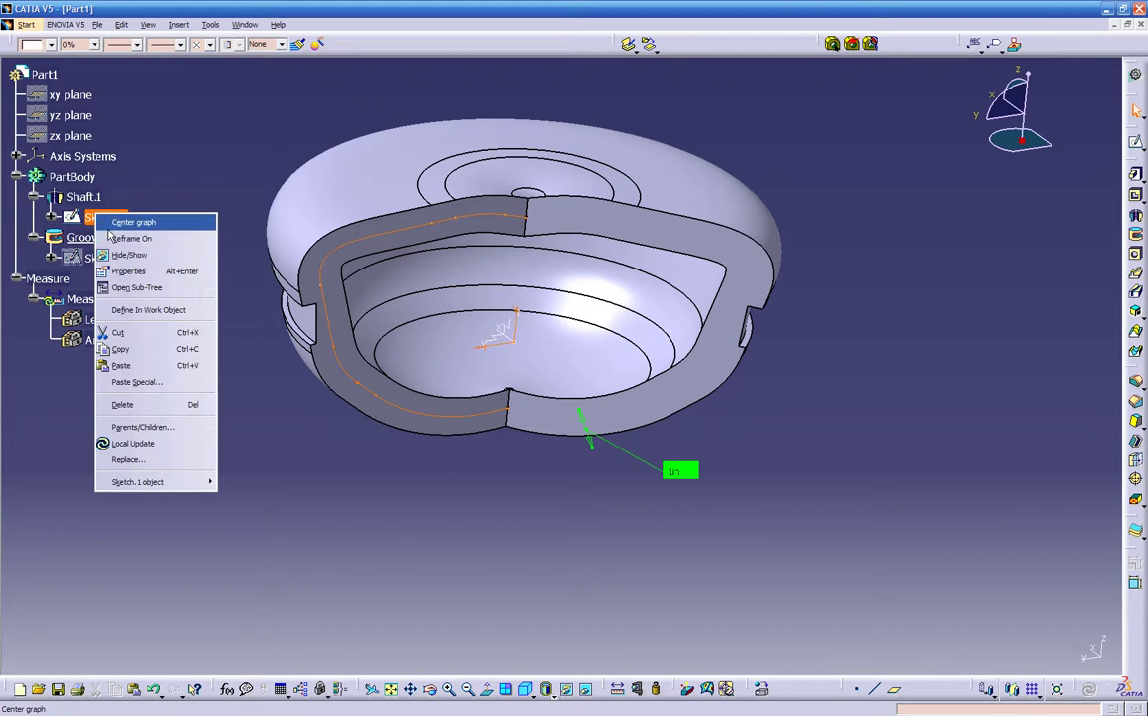
click(128, 253)
mouse_move(290, 485)
middle_down()
mouse_move(394, 508)
mouse_move(441, 456)
mouse_move(625, 411)
mouse_move(761, 226)
mouse_move(692, 241)
mouse_move(710, 264)
middle_up()
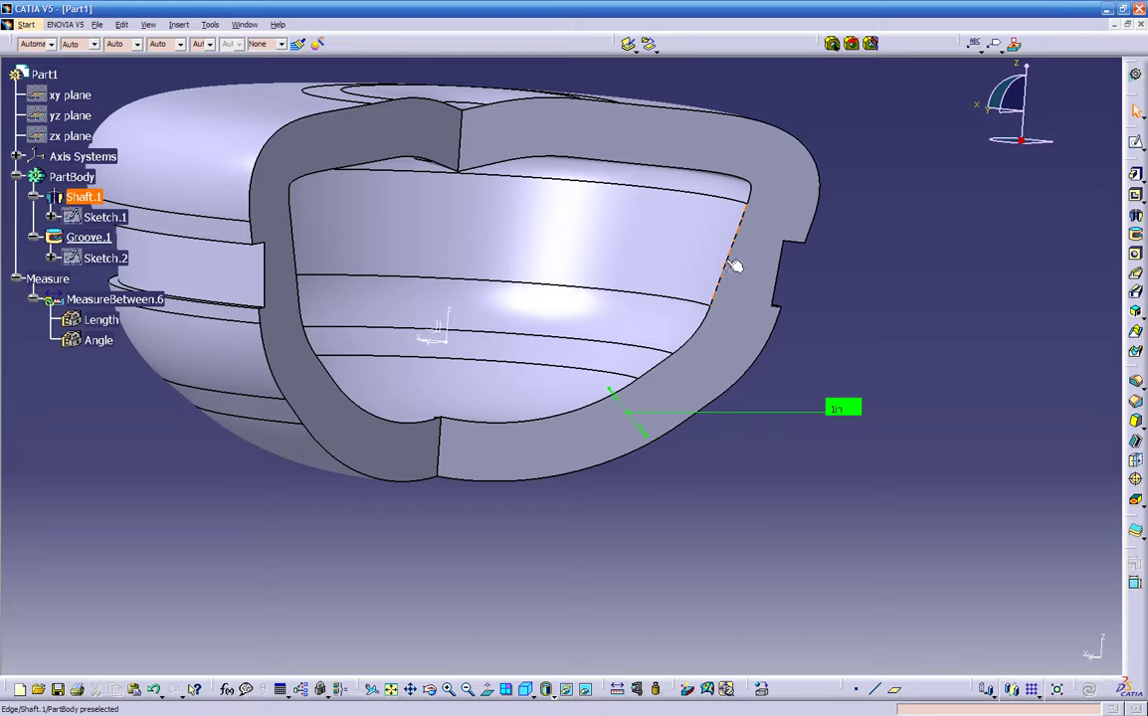
mouse_move(326, 371)
middle_down()
mouse_move(353, 461)
mouse_move(313, 538)
mouse_move(342, 386)
mouse_move(546, 574)
middle_up()
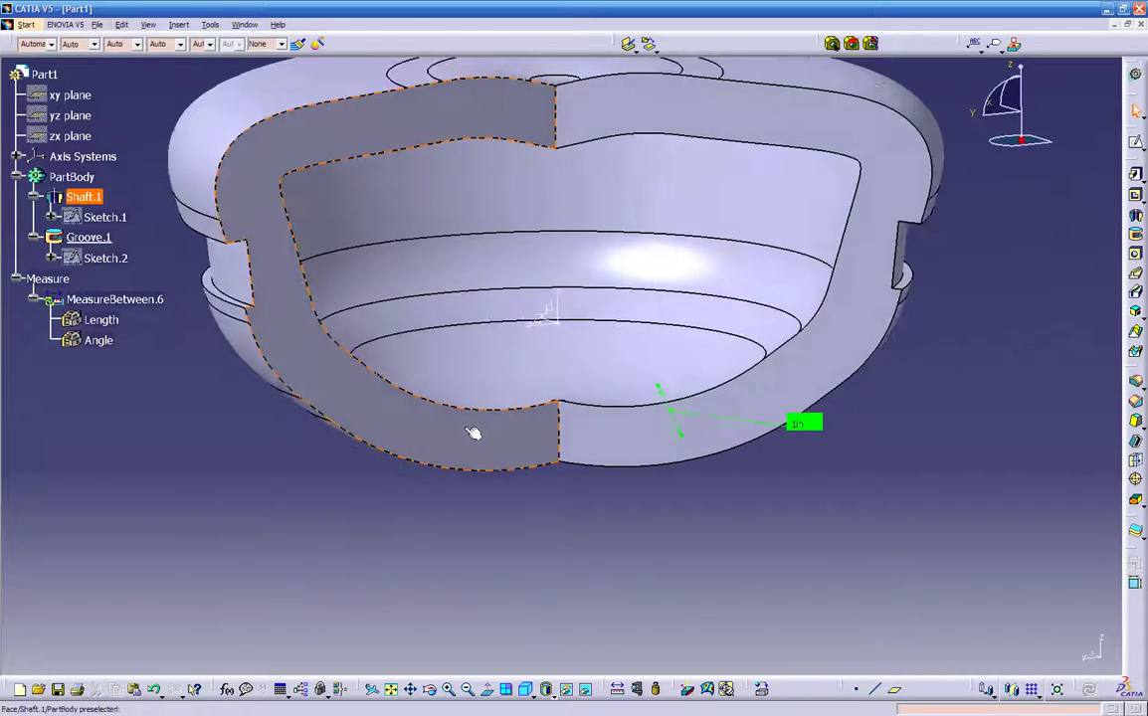
Toggle Sketch.2's visibility and move it from the hidden space back to visible geometry
right_click(100, 257)
click(119, 292)
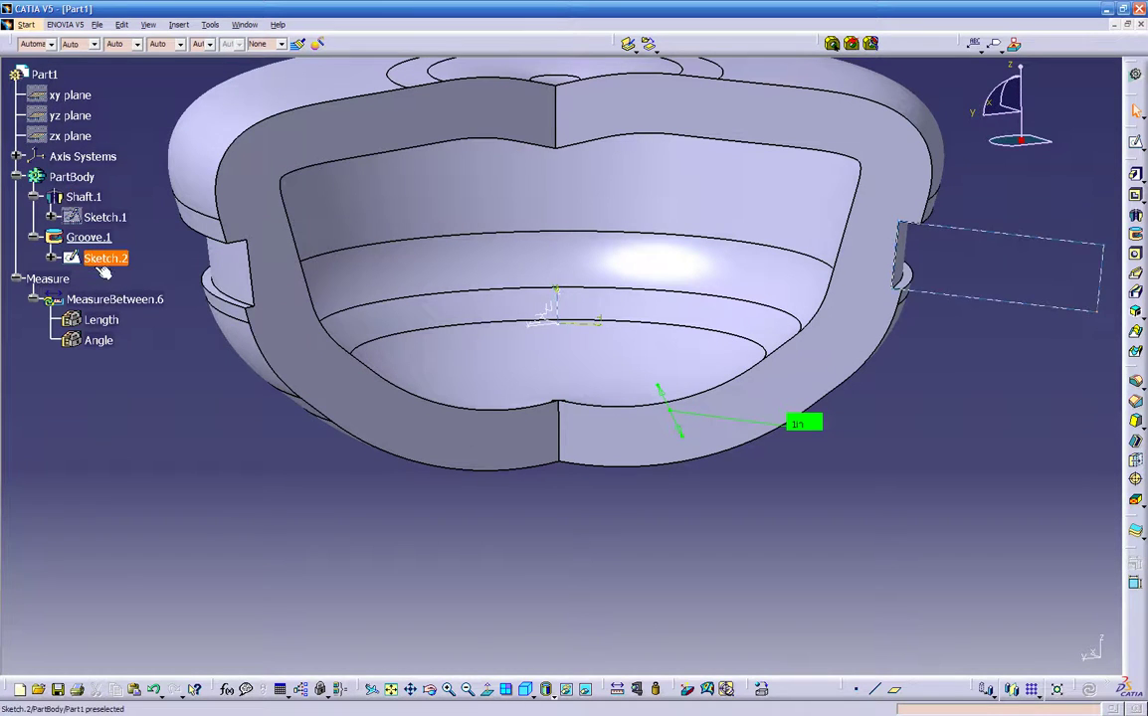
right_click(103, 271)
click(120, 291)
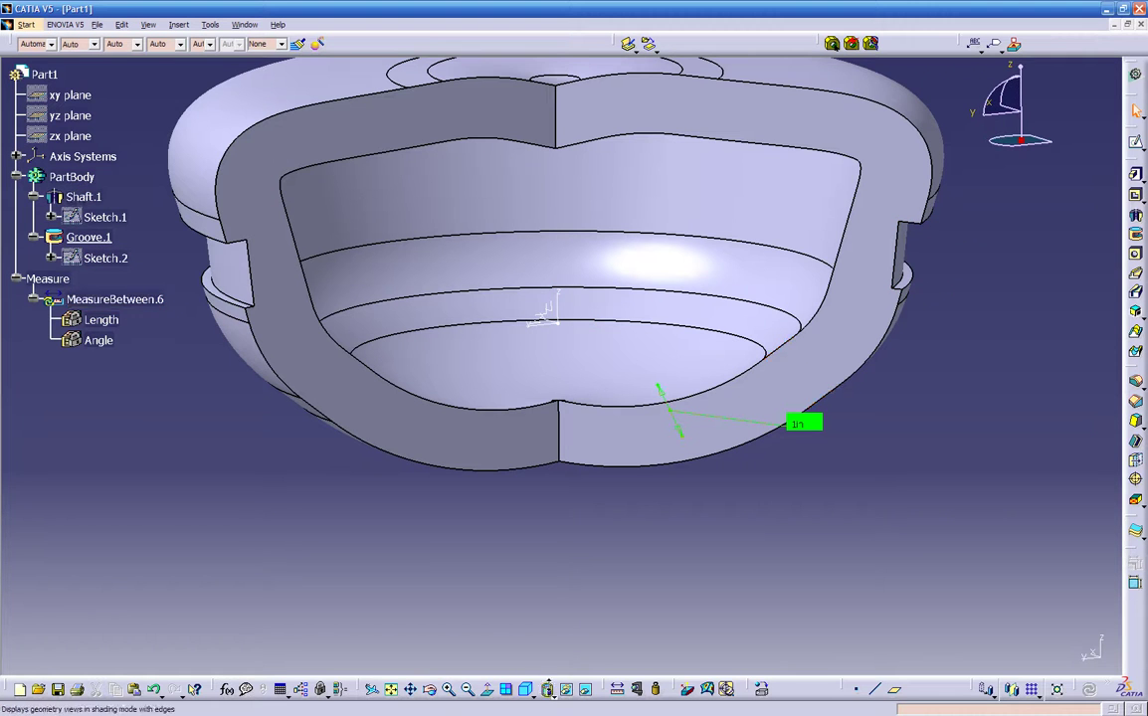
click(585, 689)
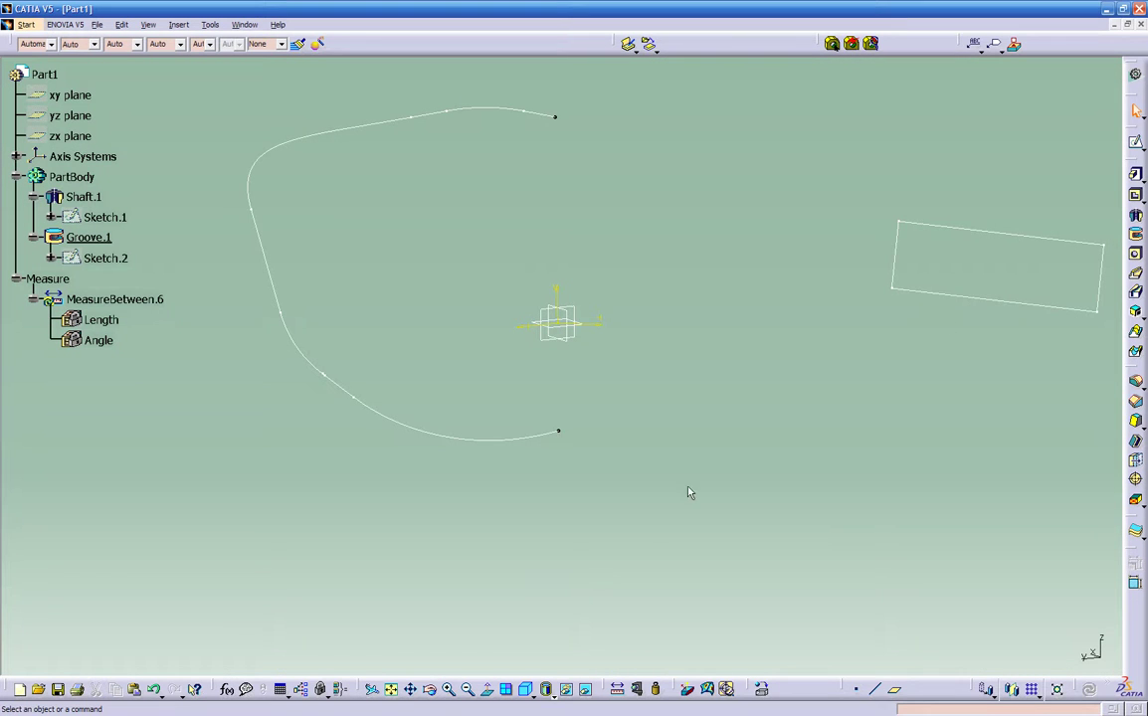
click(910, 294)
right_click(910, 295)
click(928, 336)
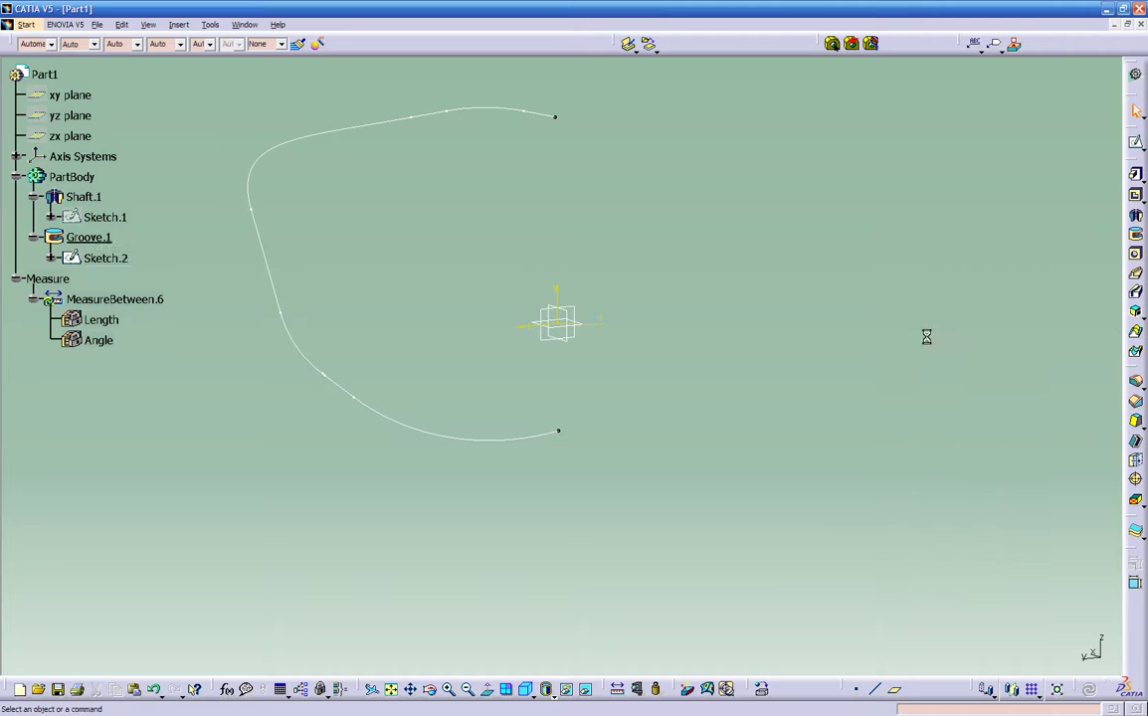
click(585, 689)
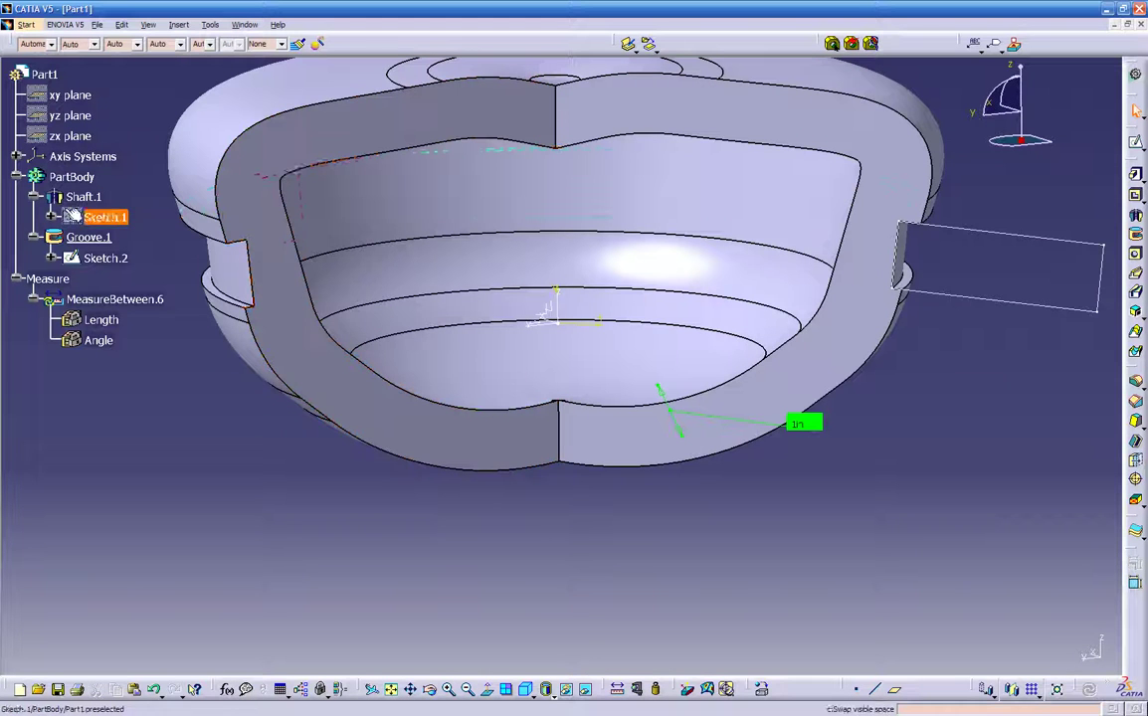
Show the Sketch.2 rectangle beside the cut-away part
right_click(92, 258)
click(91, 285)
click(105, 259)
right_click(107, 260)
click(114, 301)
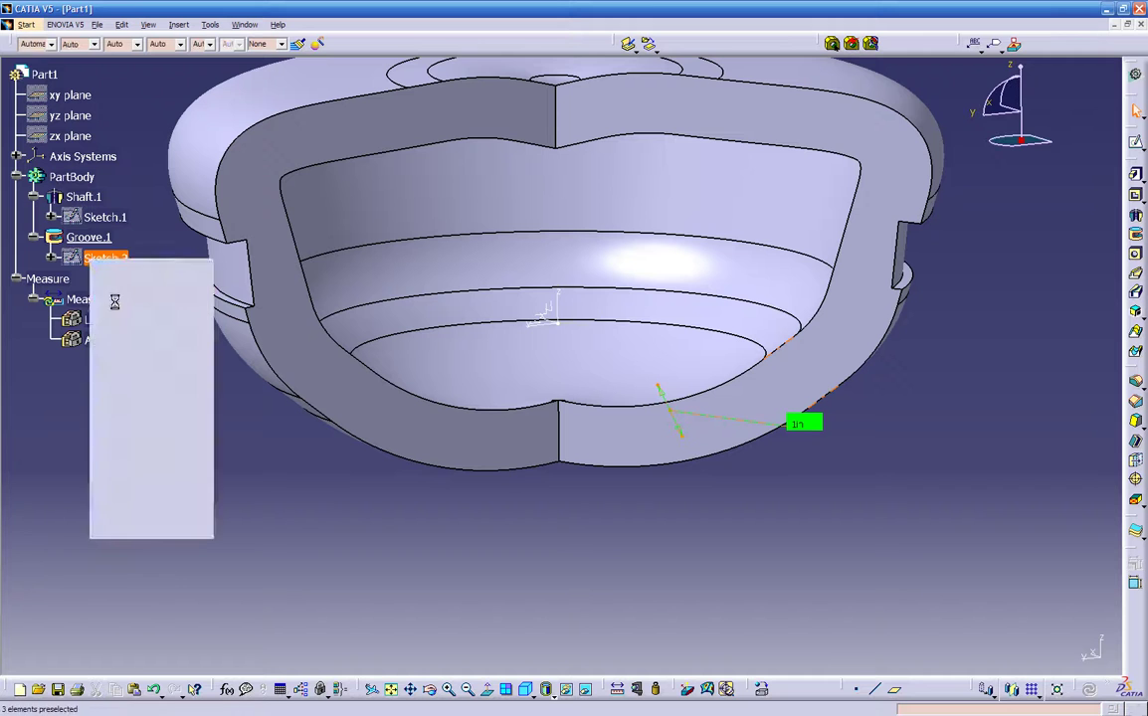
Edit Sketch.2 and project the inner wall edge of Shaft.1 into it
double_click(968, 304)
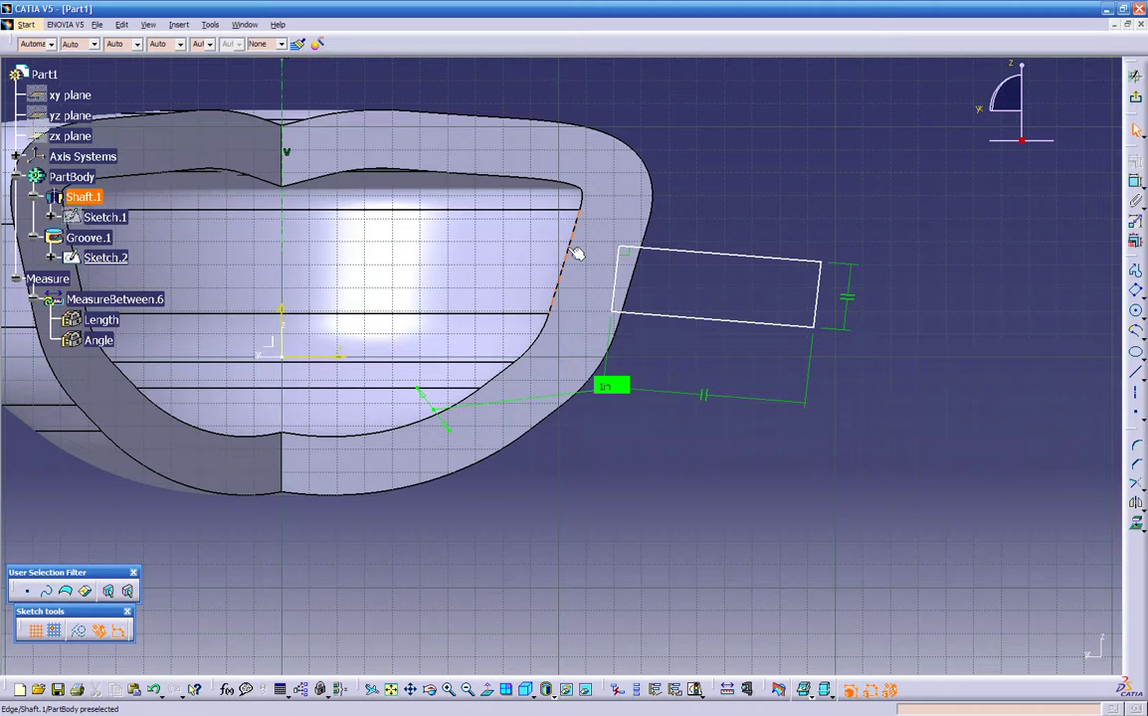
middle_drag(576, 297, 676, 338)
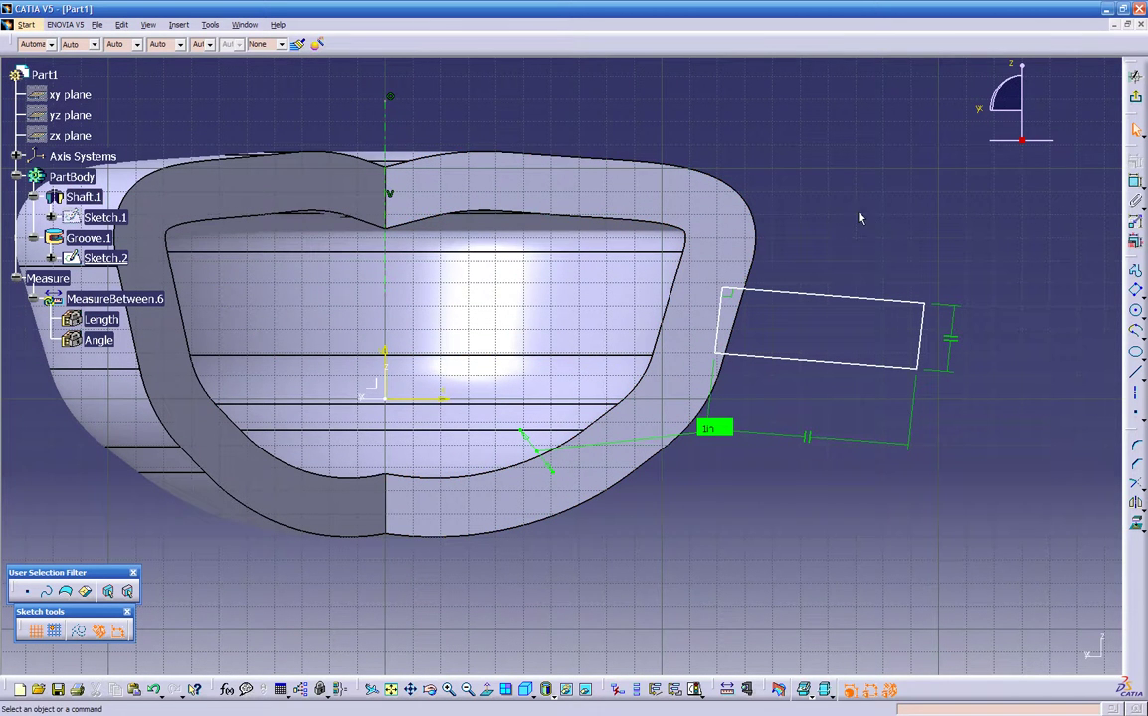
click(676, 300)
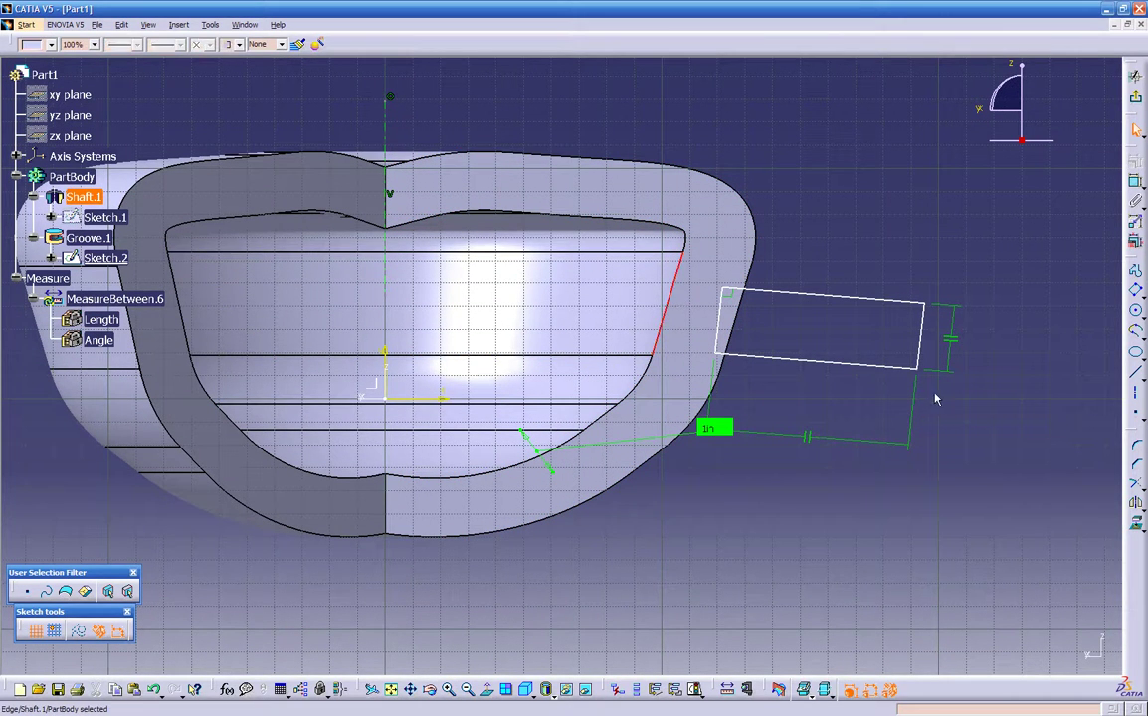
click(1139, 528)
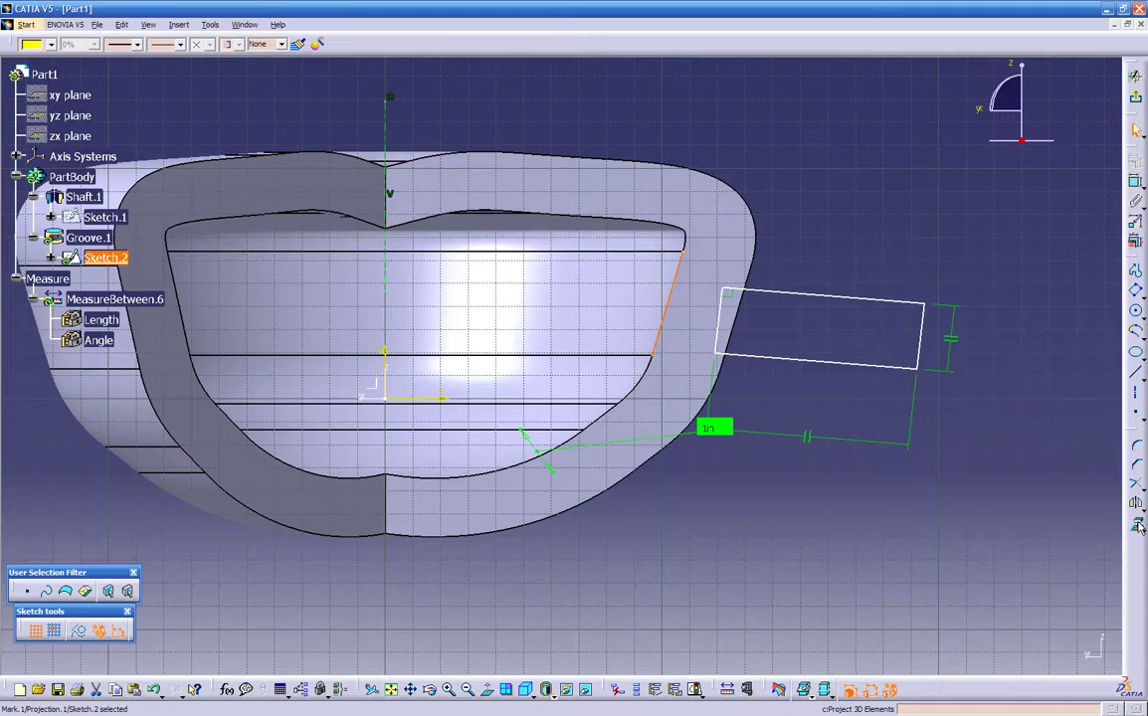
mouse_move(766, 315)
middle_down()
mouse_move(587, 393)
mouse_move(662, 315)
middle_up()
mouse_move(588, 435)
middle_down()
mouse_move(484, 344)
mouse_move(557, 368)
middle_up()
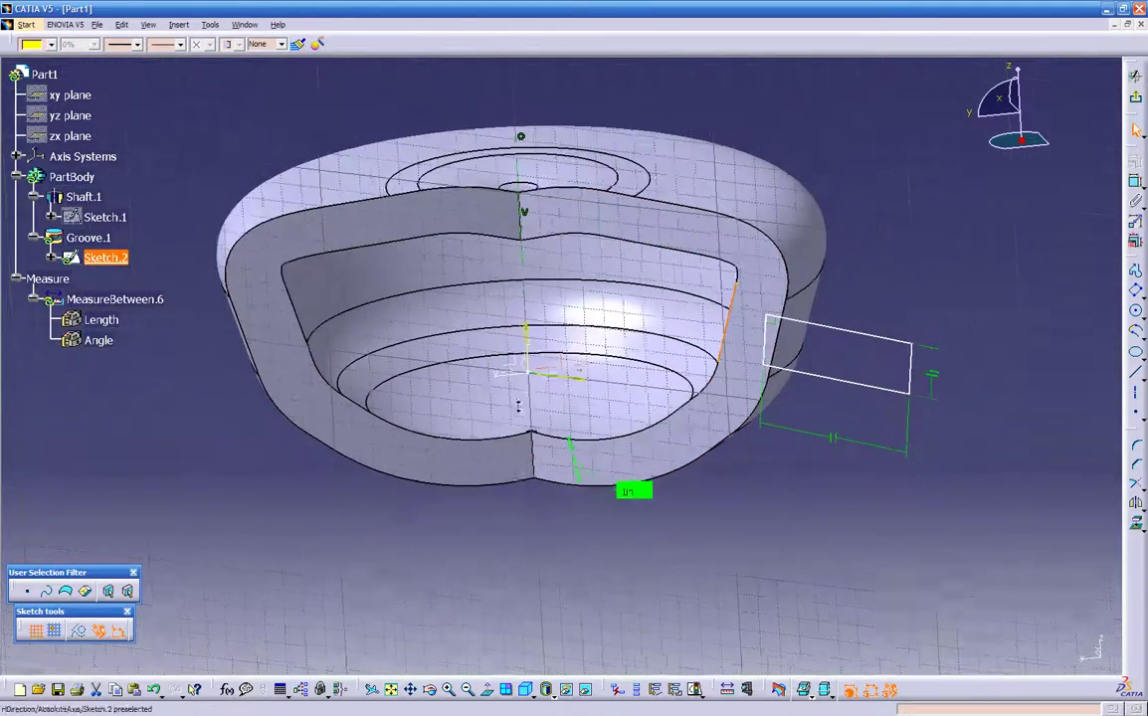
click(694, 349)
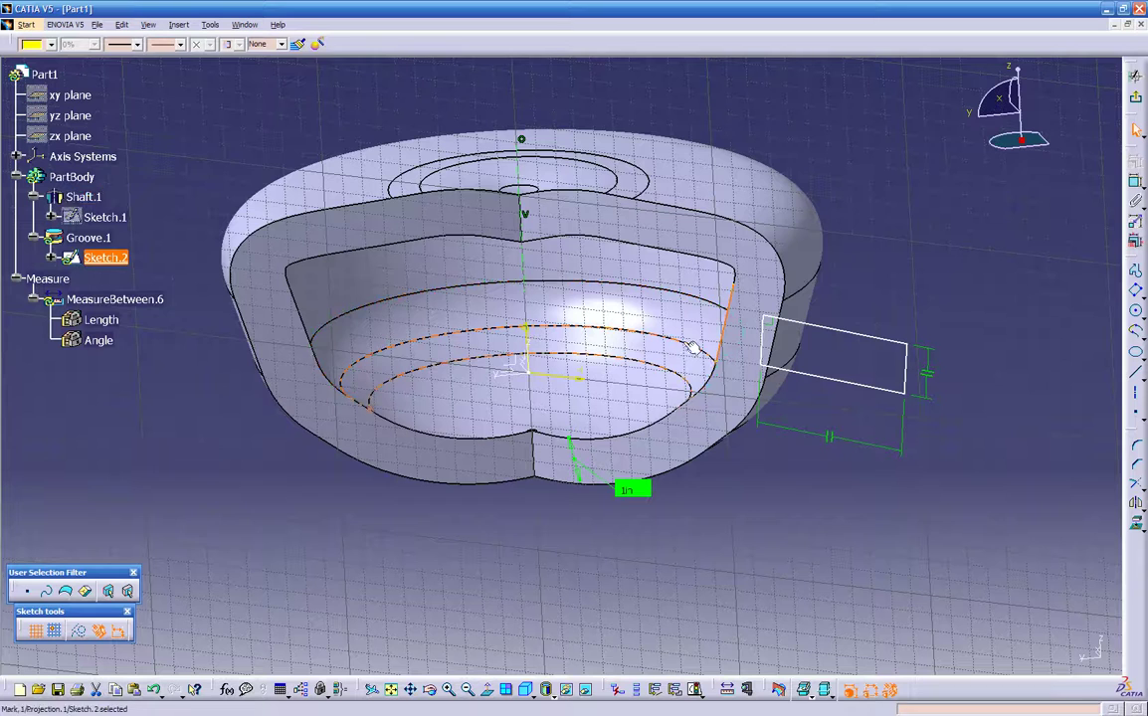
Hide the Shaft.1 solid so only the sketch geometry remains
right_click(88, 197)
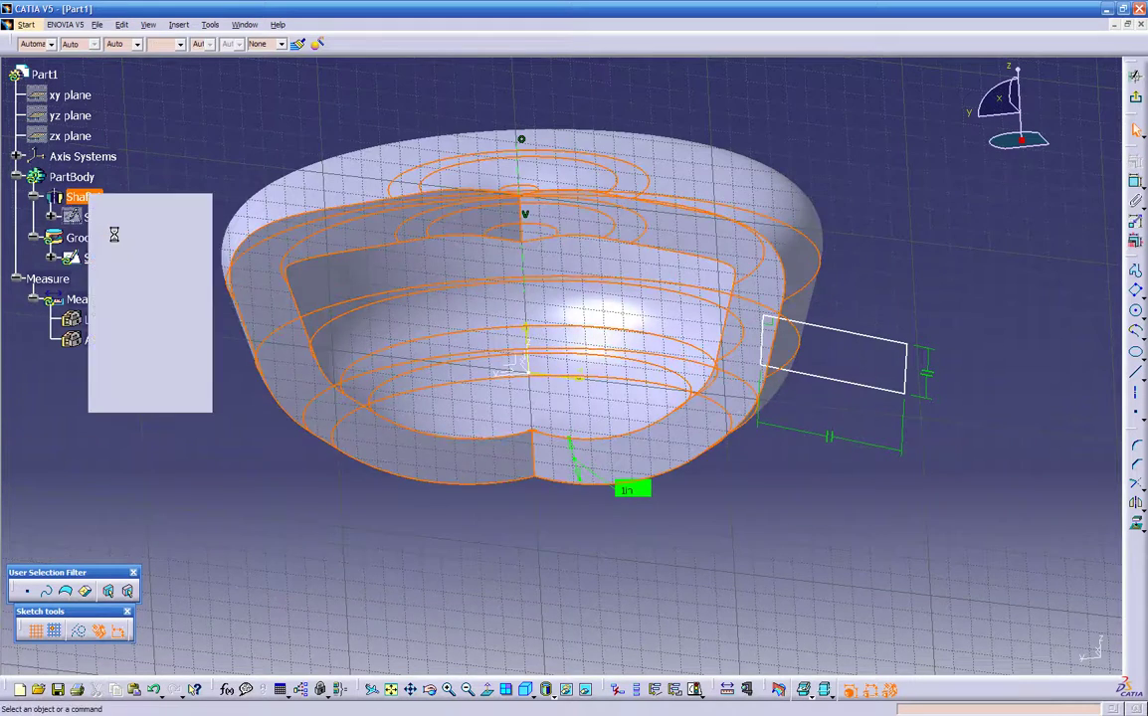
click(123, 237)
middle_drag(312, 236, 654, 341)
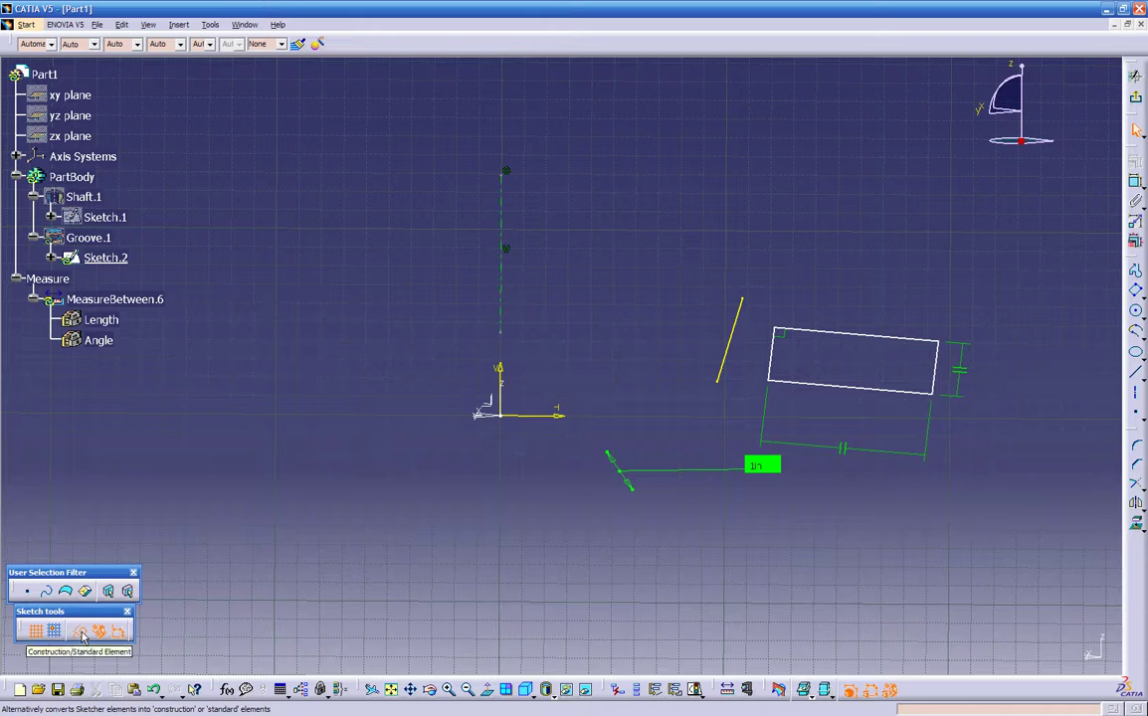
Make the projected edge a dashed construction line, then select it with the rectangle's left edge
click(731, 336)
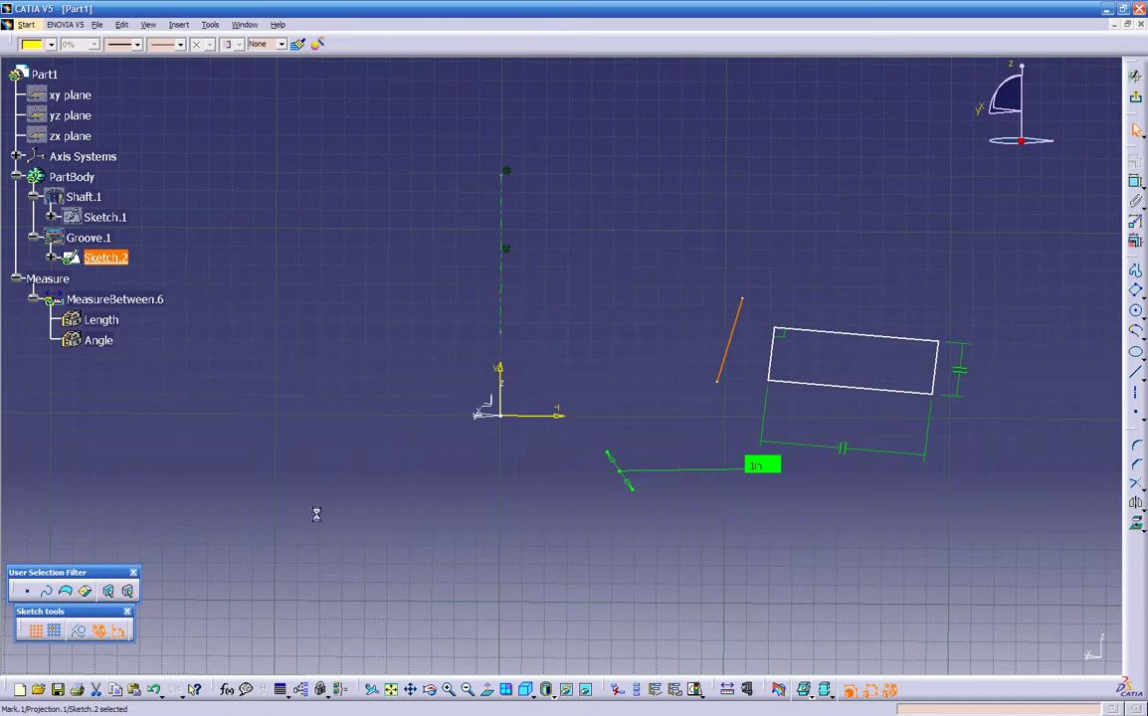
click(79, 632)
middle_drag(428, 523, 492, 454)
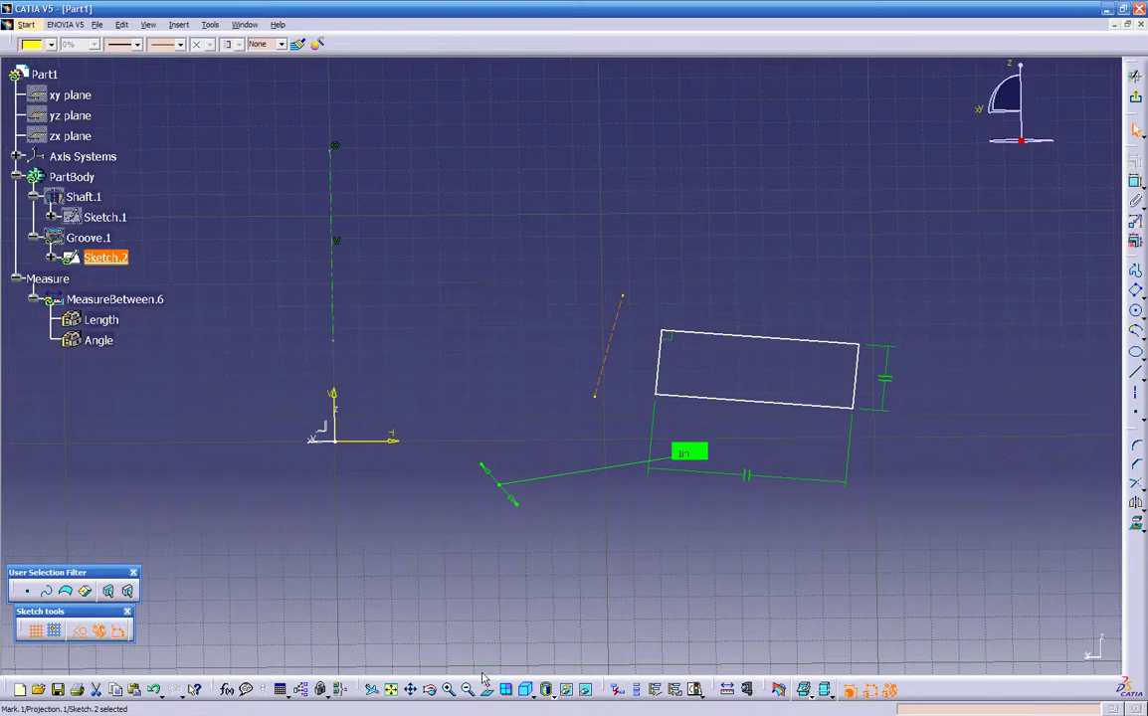
click(557, 560)
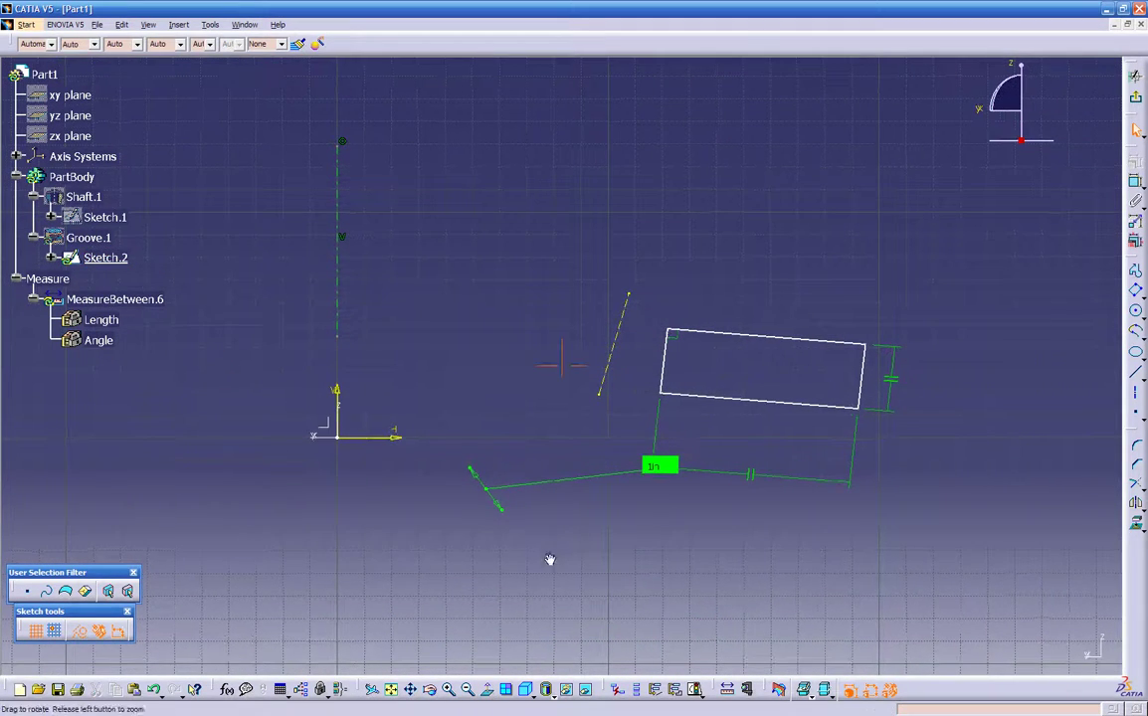
ctrl+middle_drag(549, 554, 602, 502)
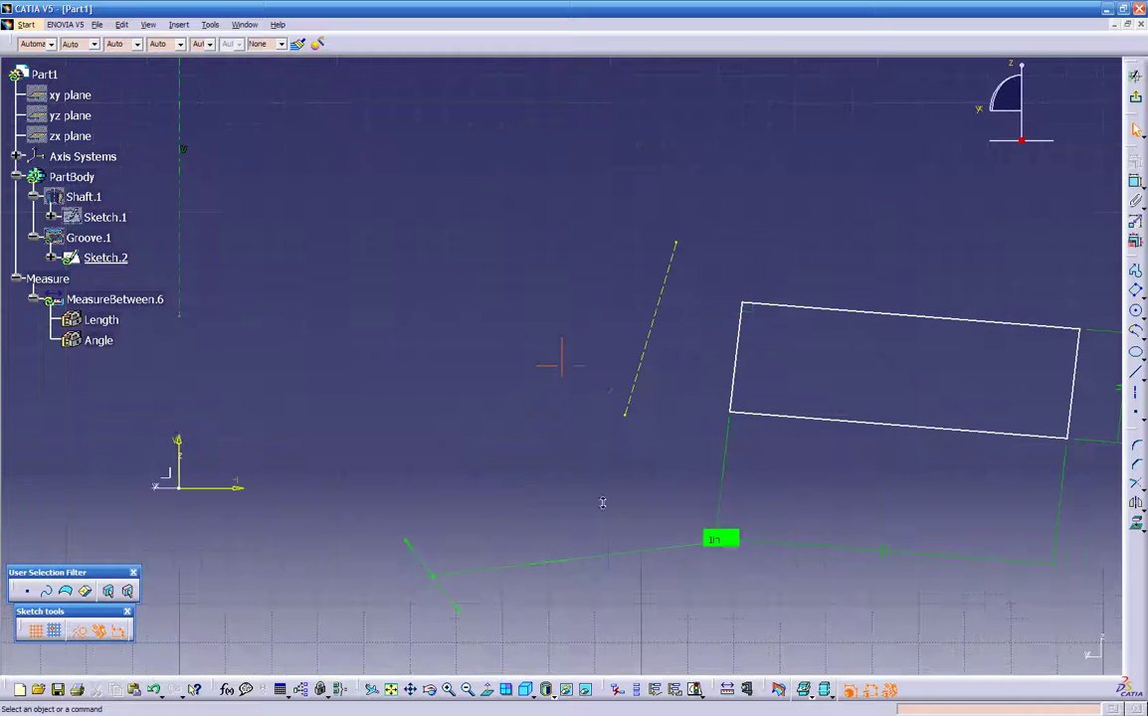
click(739, 369)
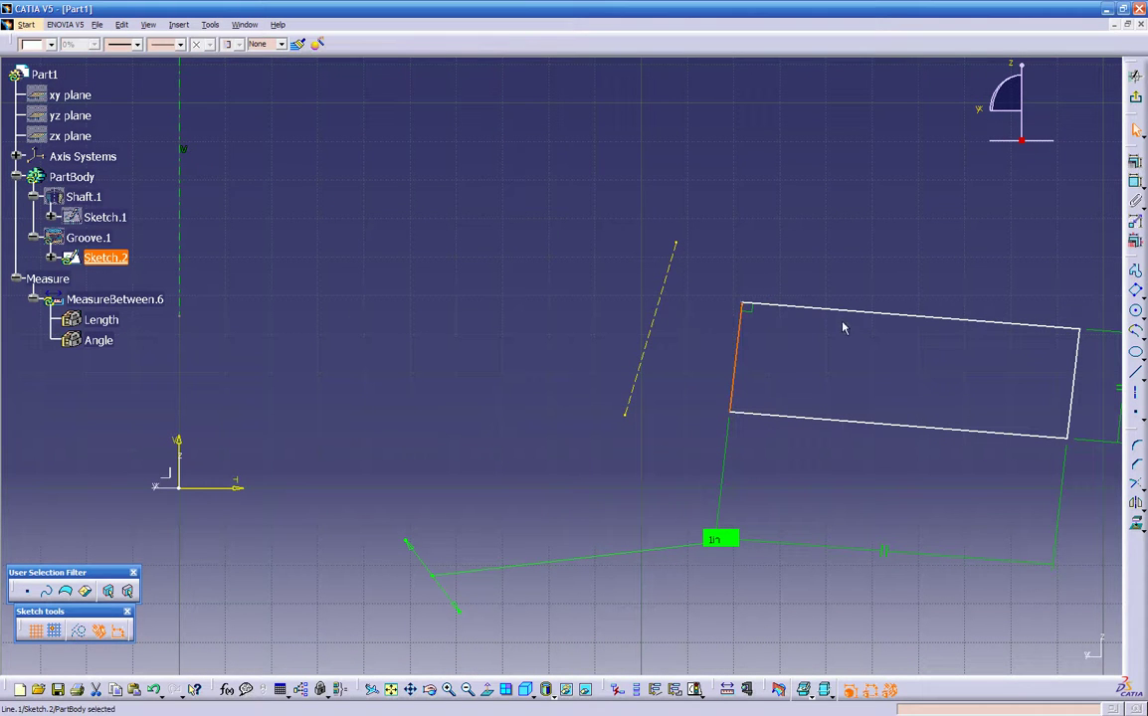
ctrl+click(662, 332)
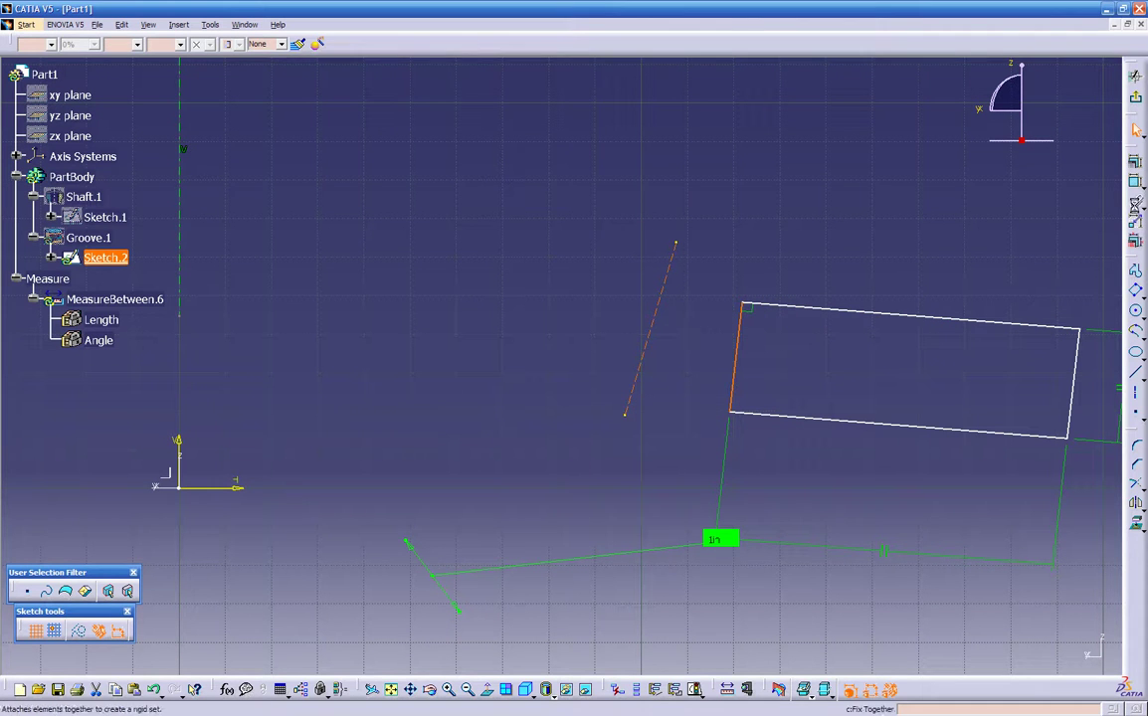
Constrain the rectangle's left edge parallel to the projected line
click(1135, 185)
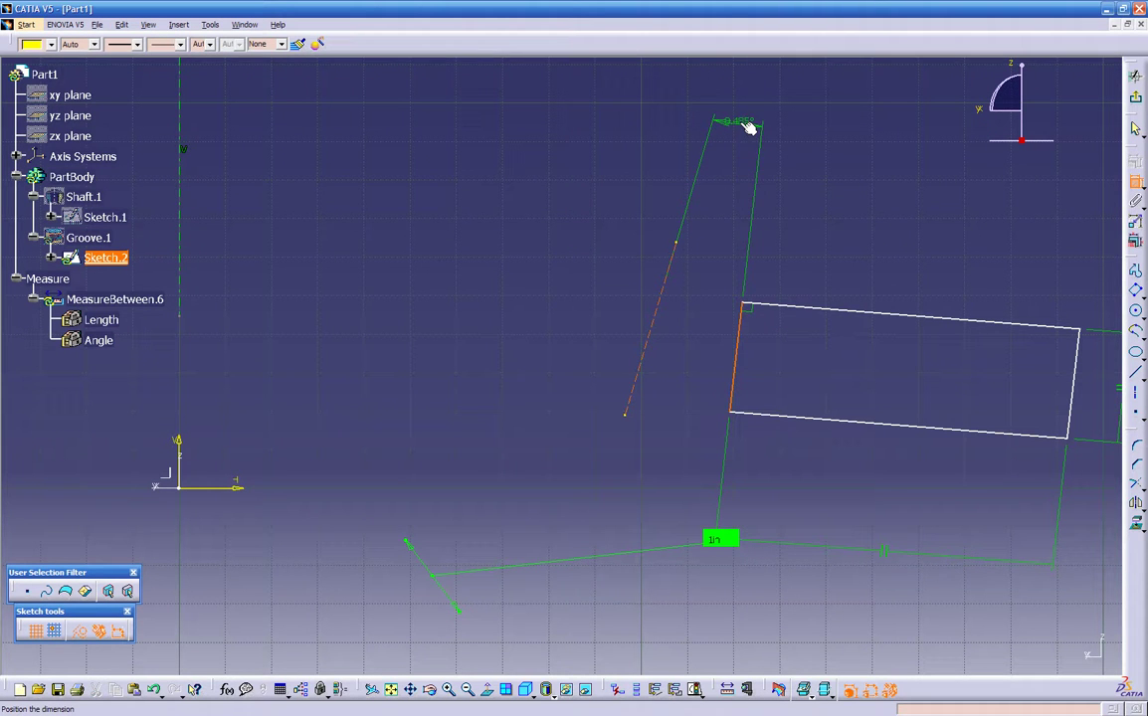
right_click(741, 127)
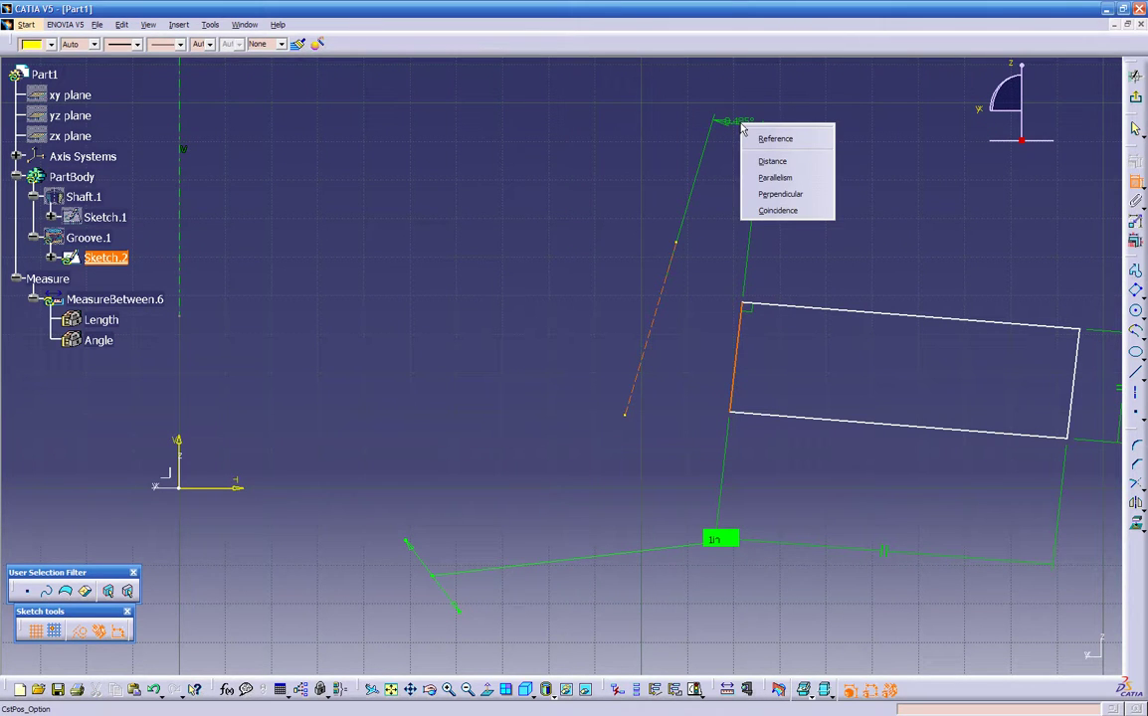
click(774, 178)
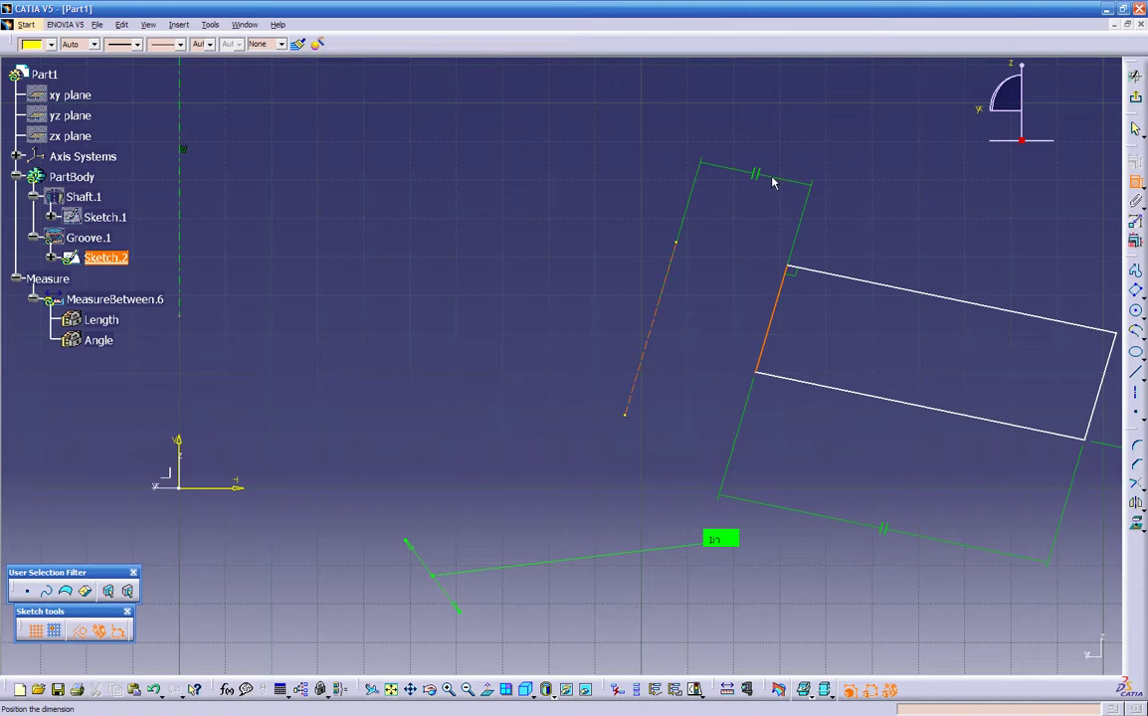
click(813, 120)
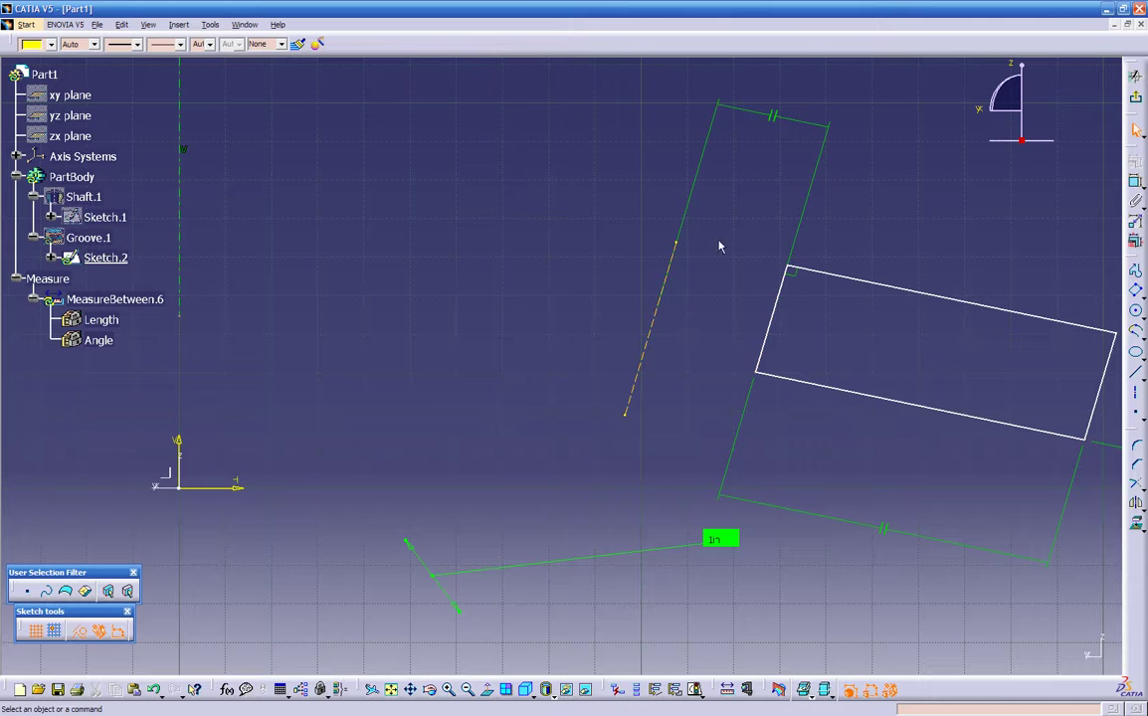
Dimension the rectangle's left edge 0.5 from the dashed construction line
click(1135, 184)
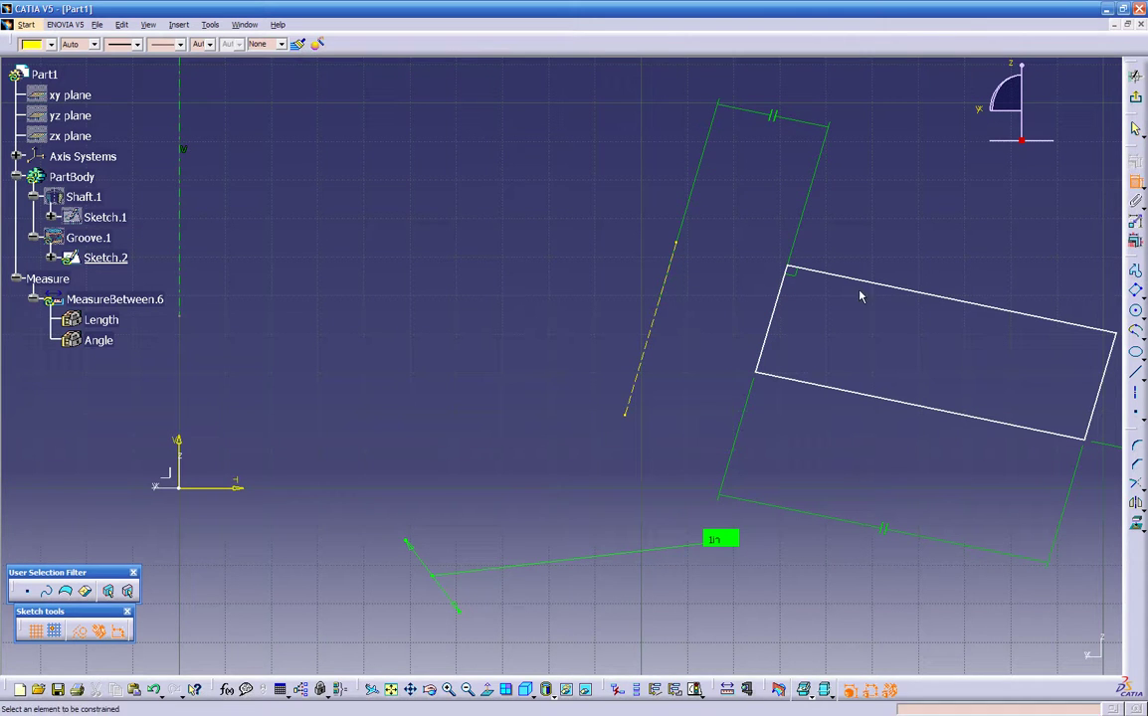
click(773, 311)
click(666, 300)
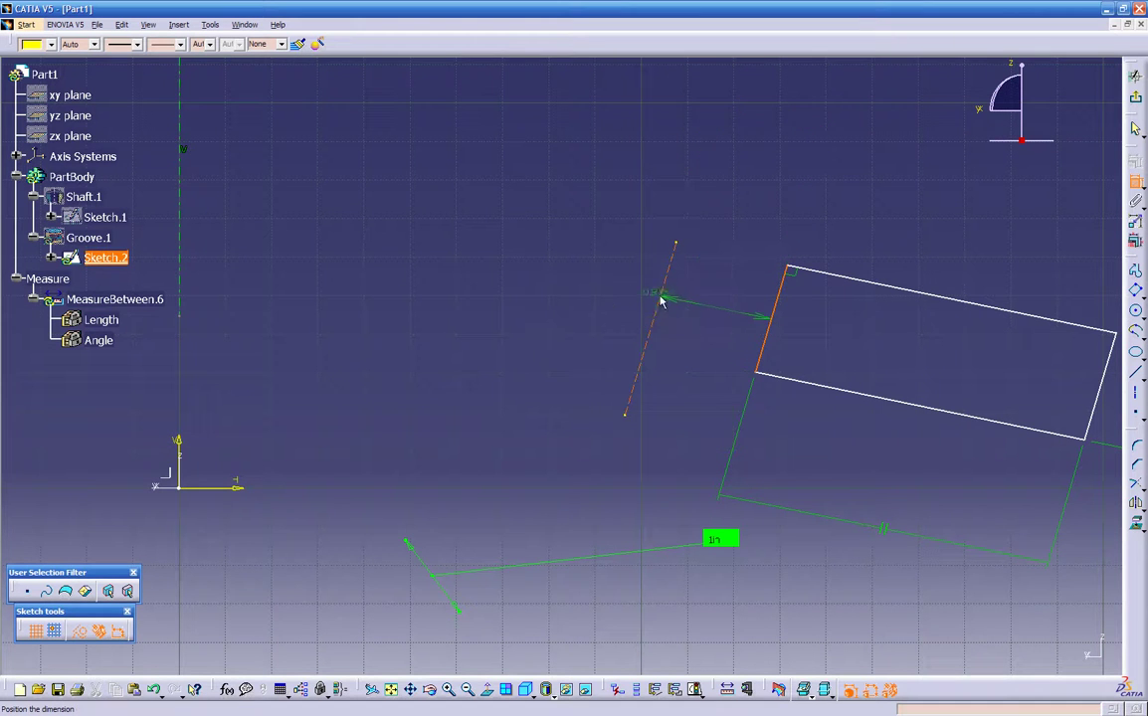
click(569, 258)
double_click(557, 257)
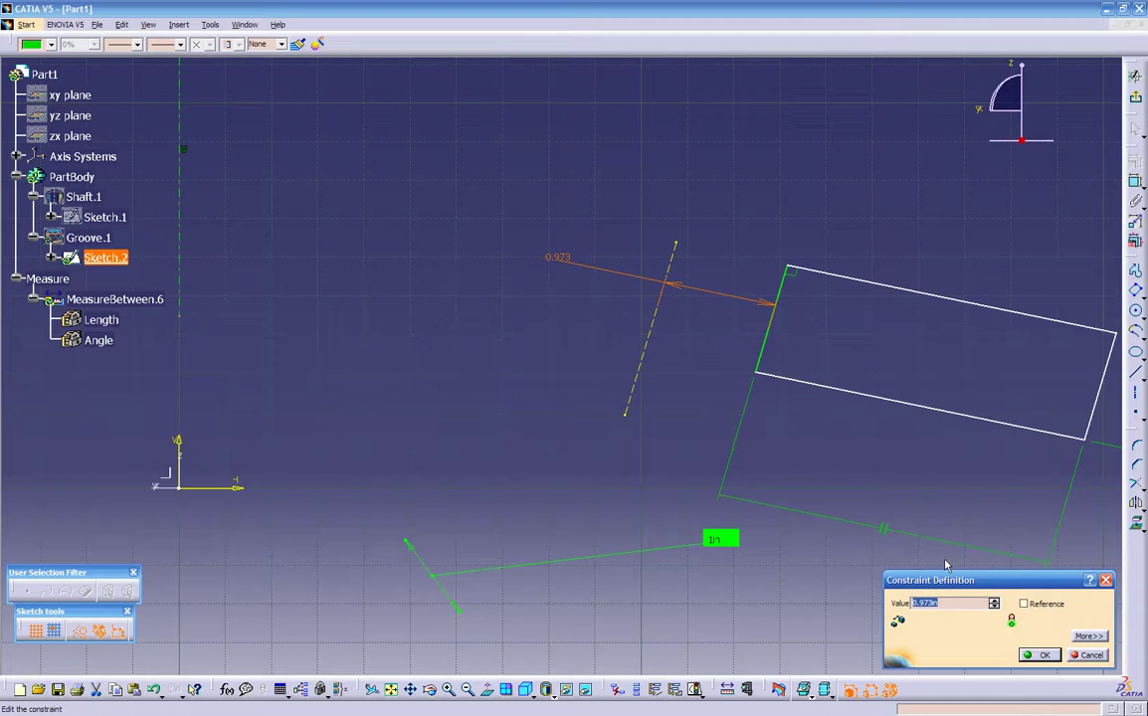
text(0.5)
key(Return)
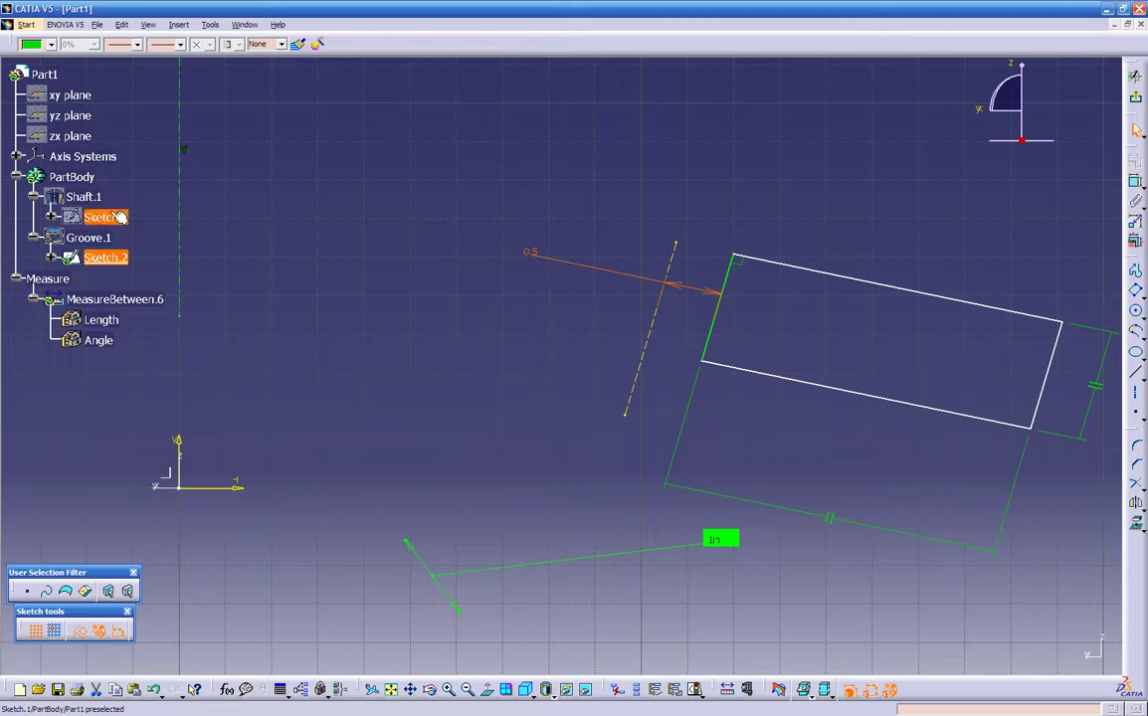
right_click(88, 196)
click(134, 223)
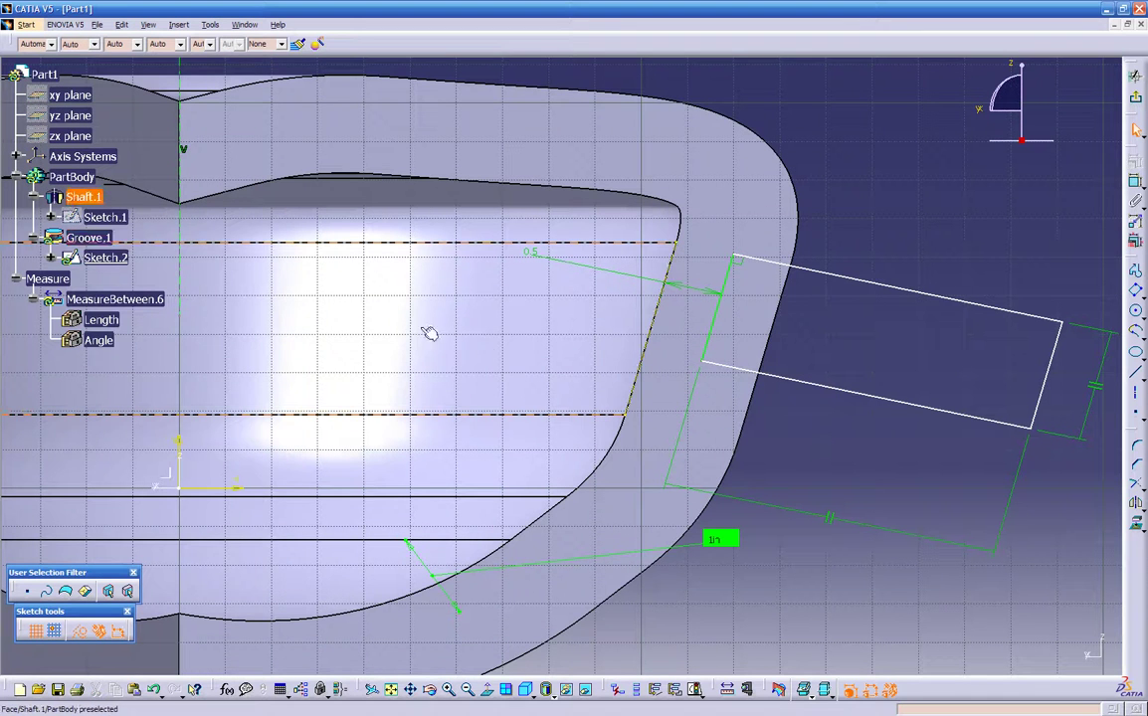
scroll(537, 347, up, 2)
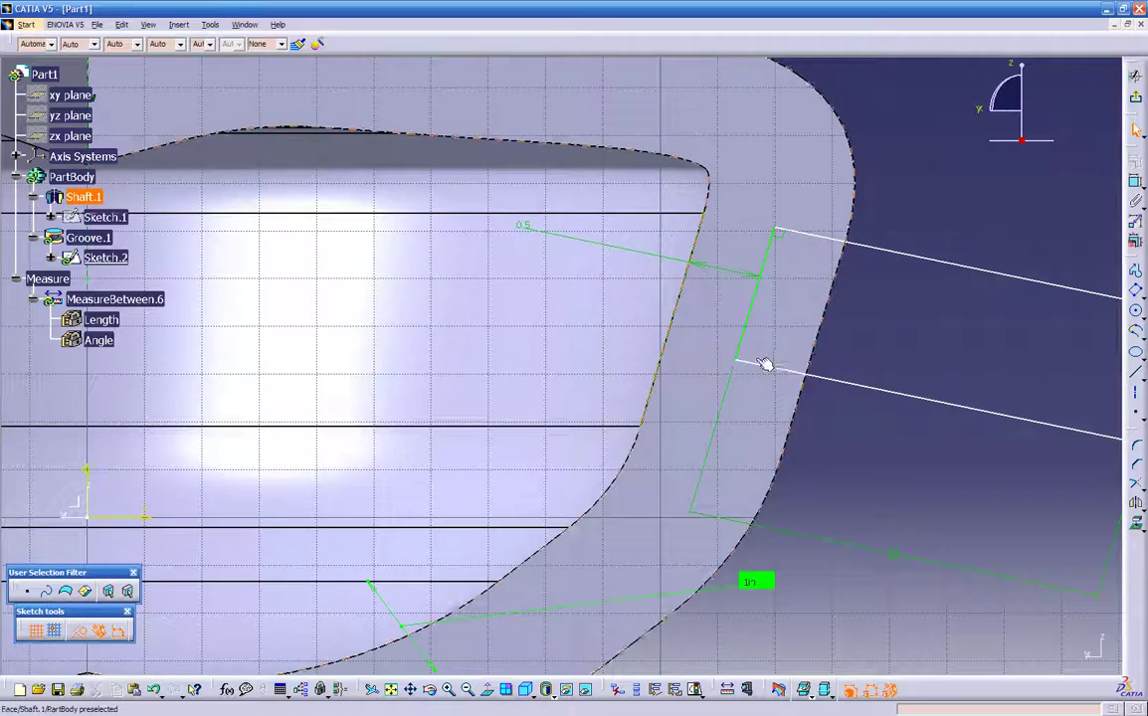
middle_drag(285, 288, 277, 246)
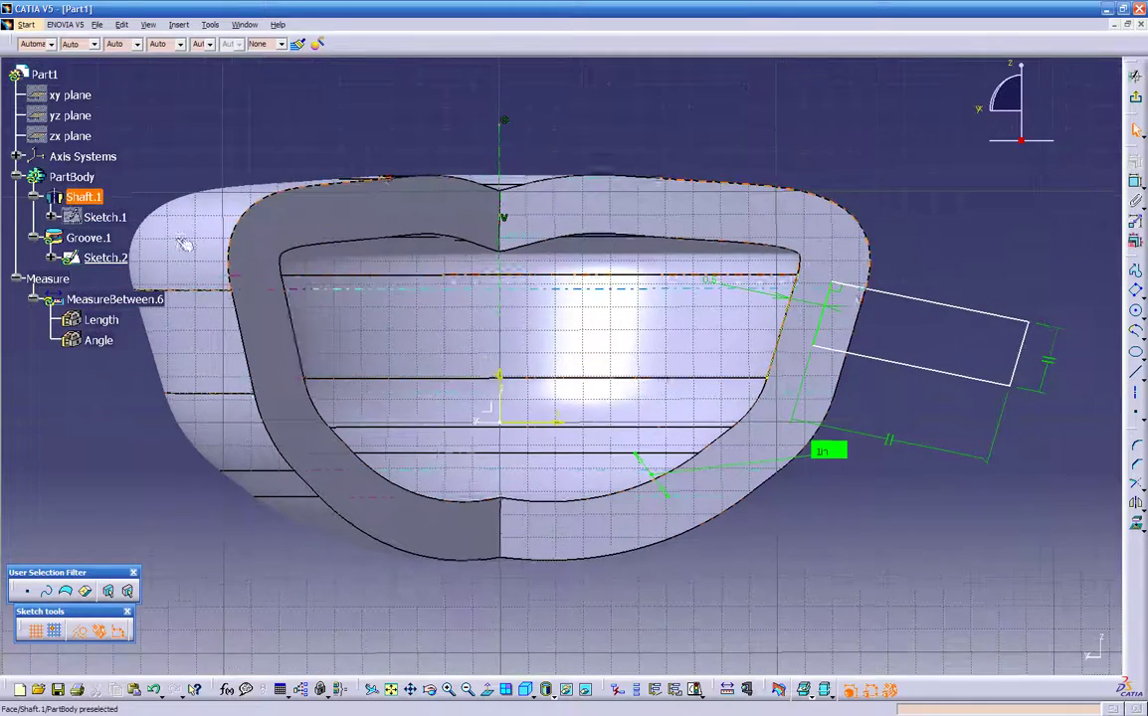
right_click(91, 198)
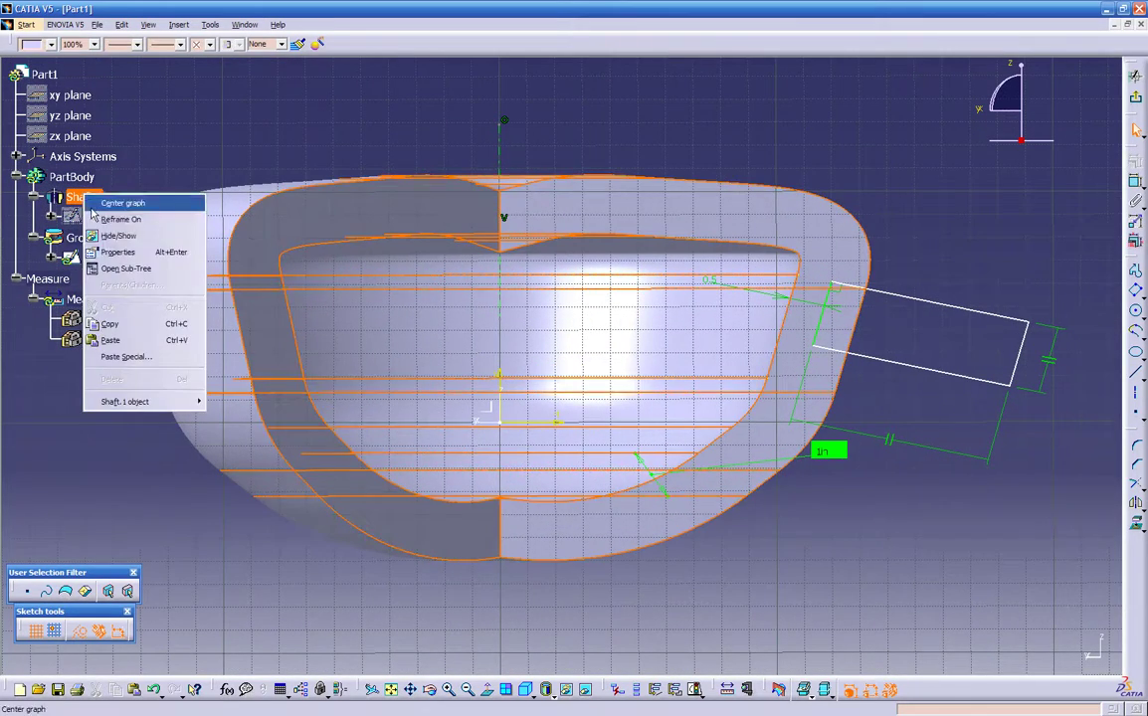
click(99, 221)
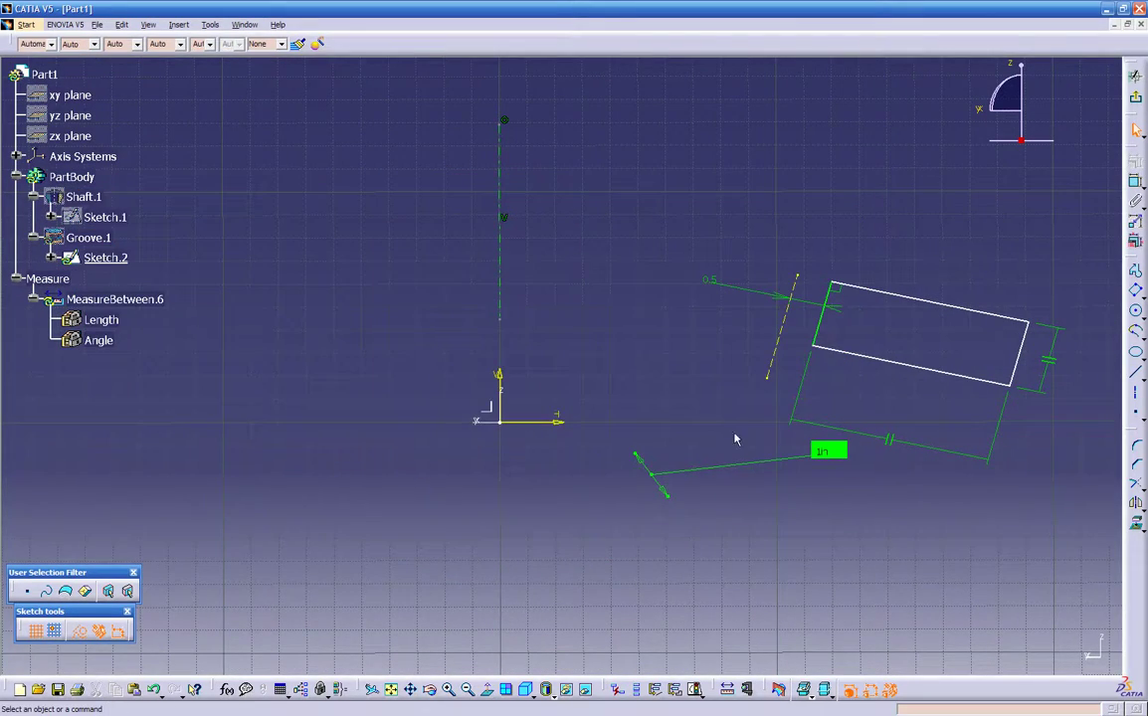
Draw a short line from the lower end of the dashed construction line
click(1138, 377)
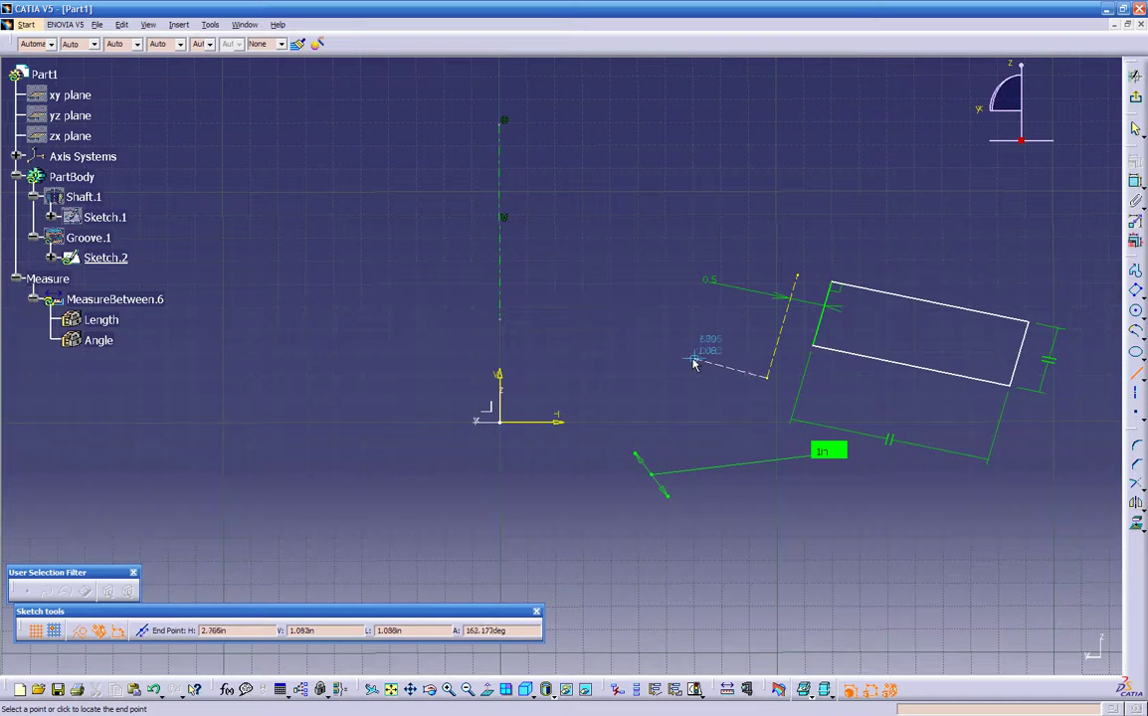
mouse_move(689, 360)
middle_down()
mouse_move(935, 346)
mouse_move(697, 333)
mouse_move(313, 359)
middle_up()
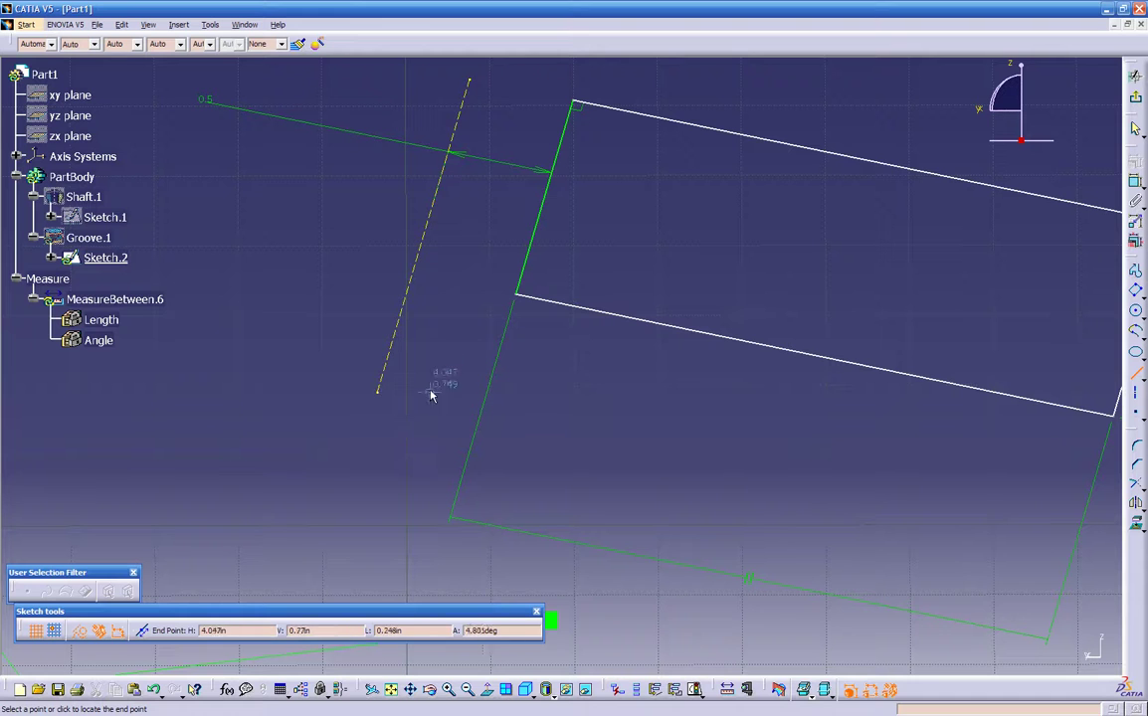
click(440, 440)
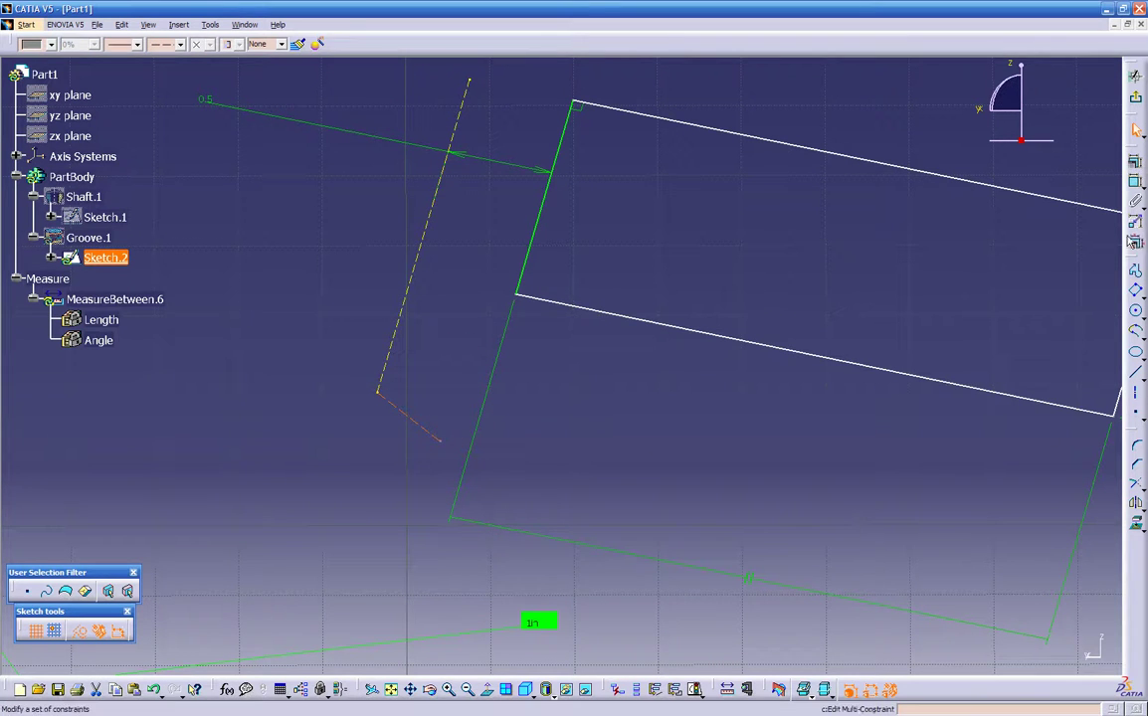
click(1026, 177)
Place a length dimension on the new short line
click(1135, 220)
click(384, 396)
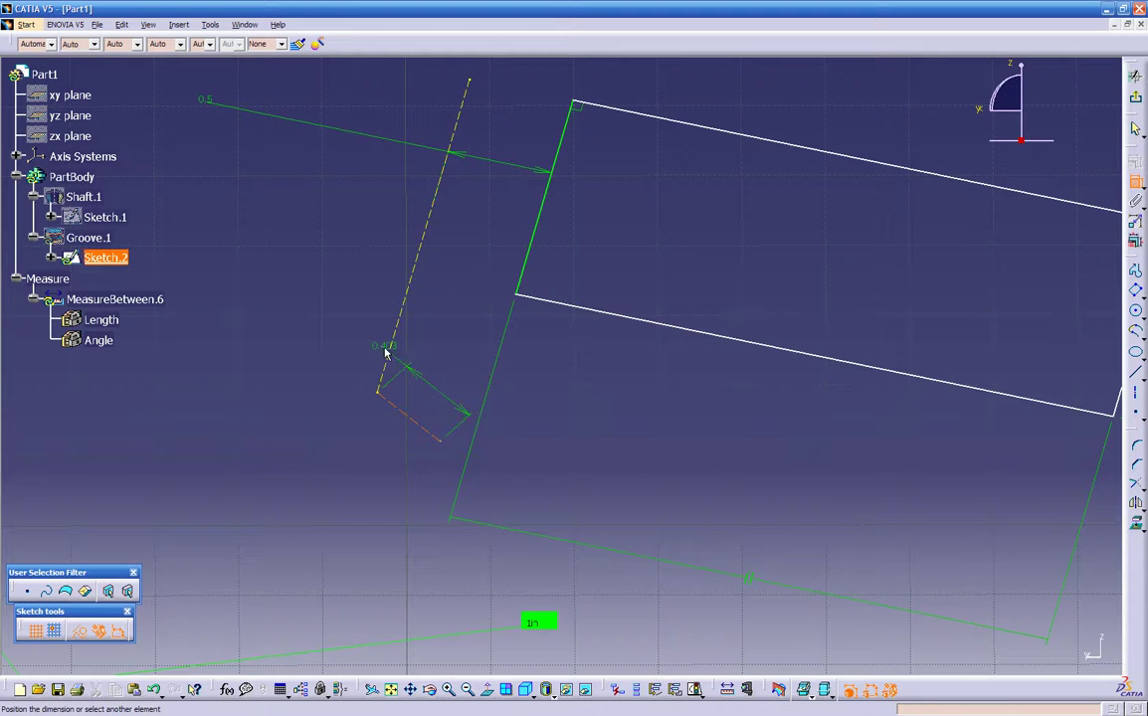
click(398, 344)
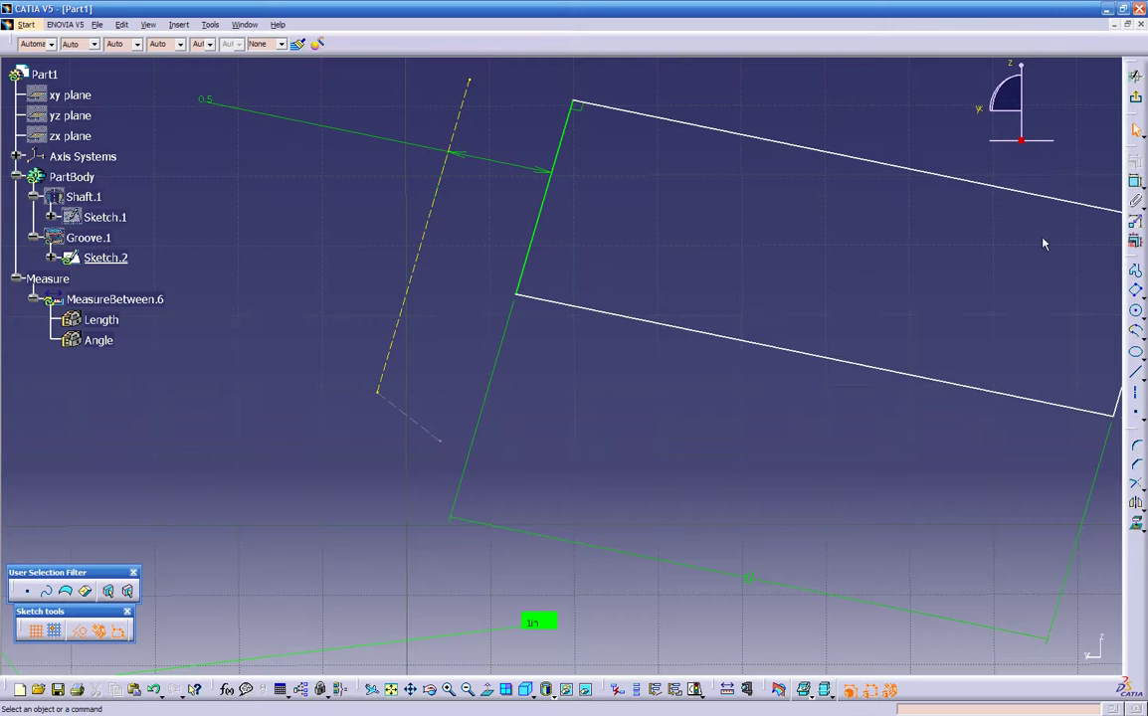
click(394, 332)
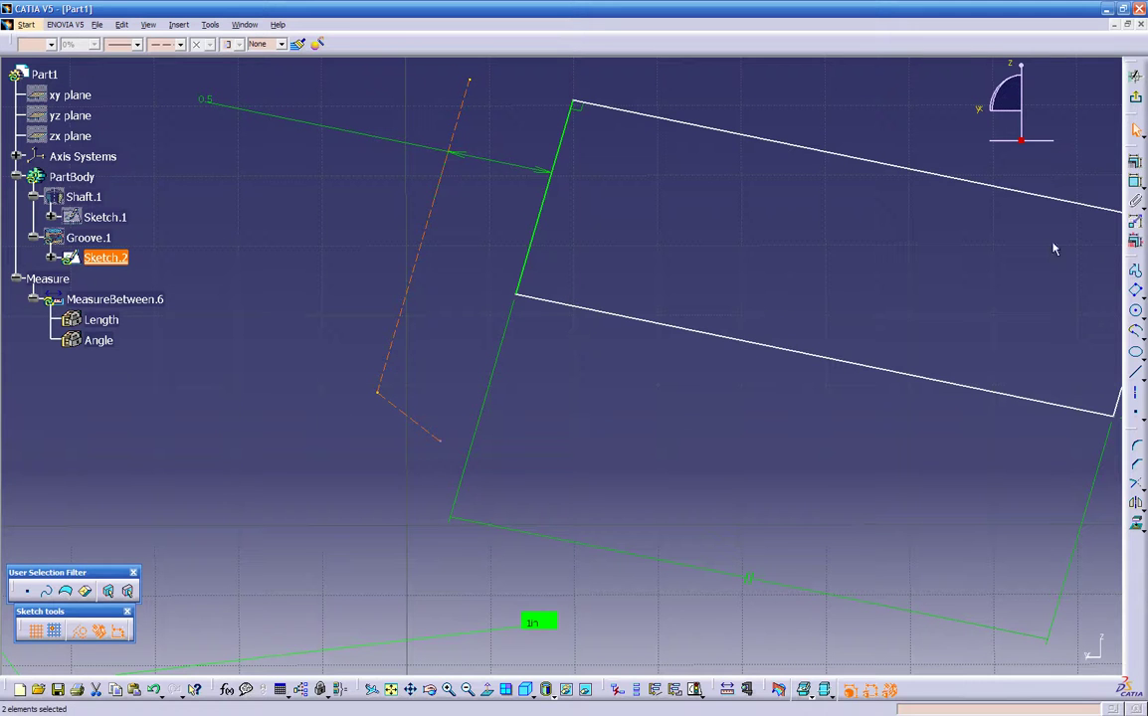
Set the angle between the short line and the dashed construction line to 90°
click(1136, 184)
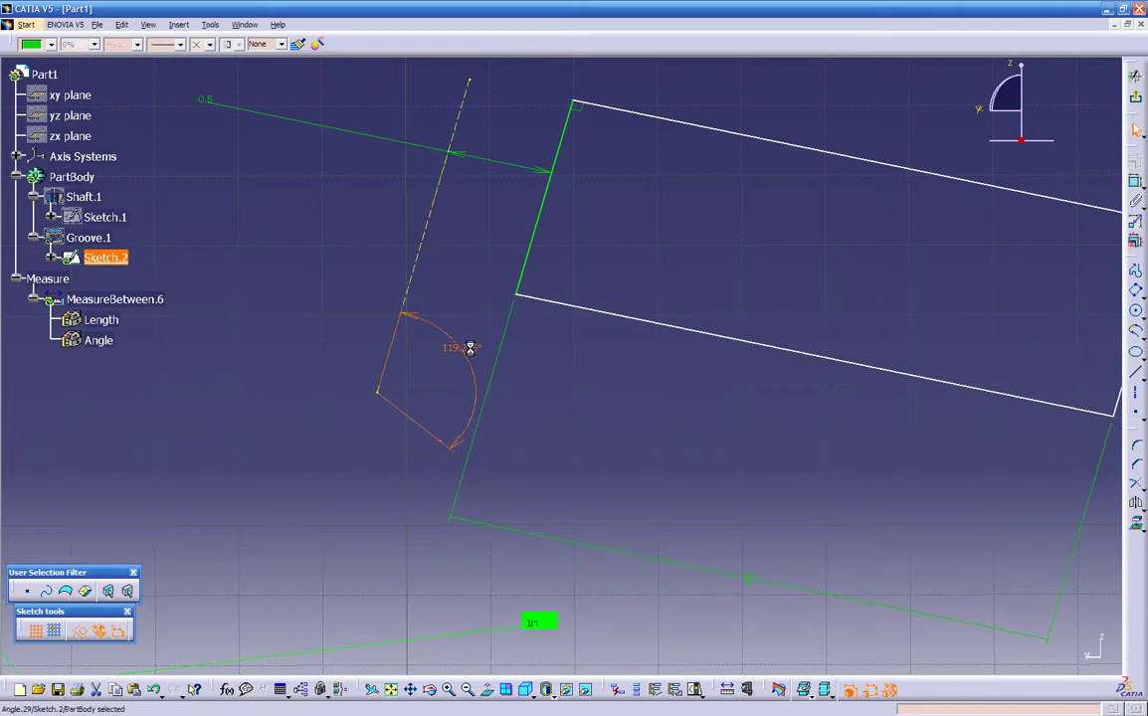
double_click(468, 348)
text(90)
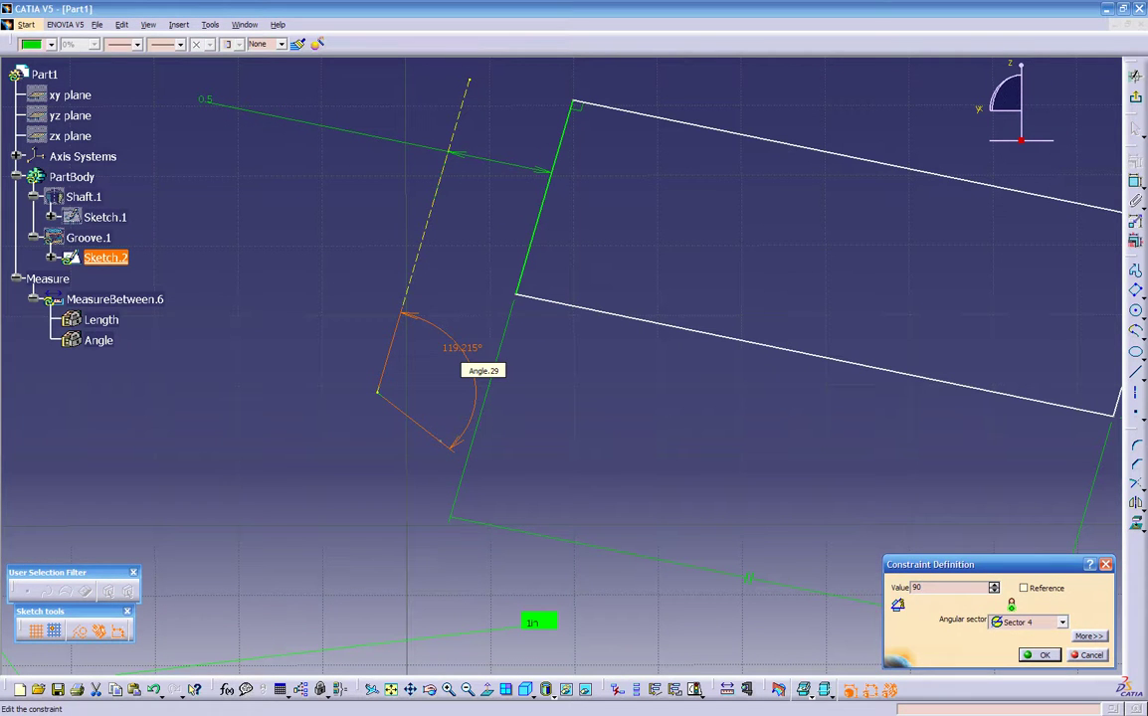
key(Return)
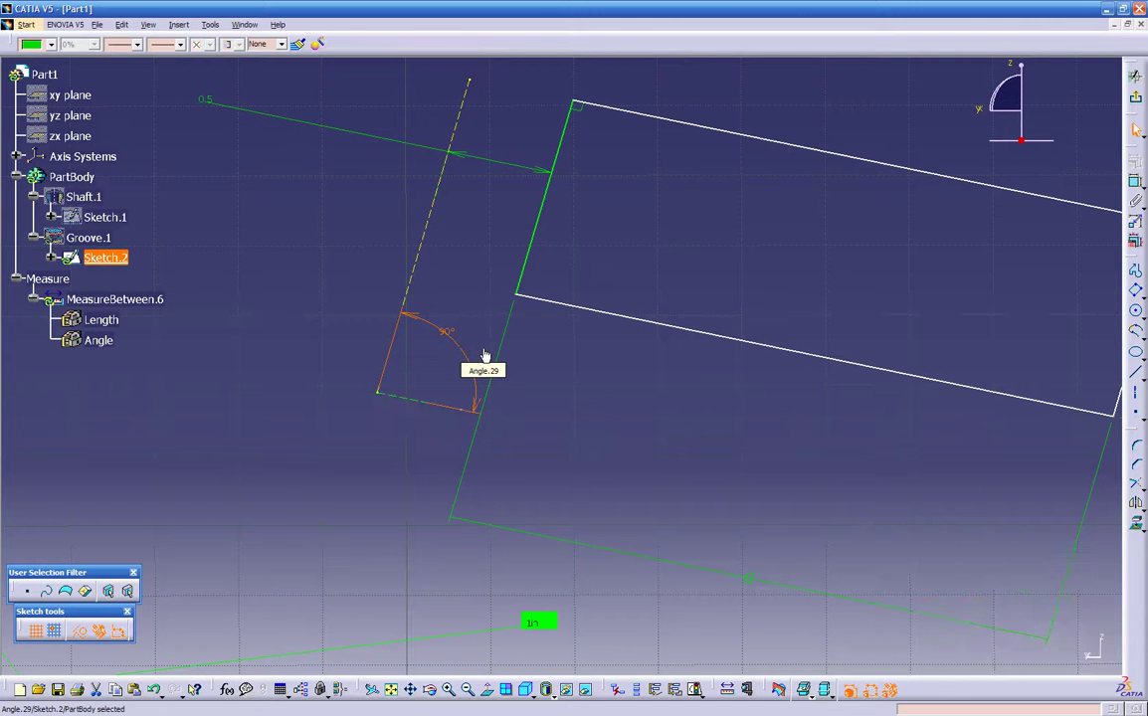
click(527, 381)
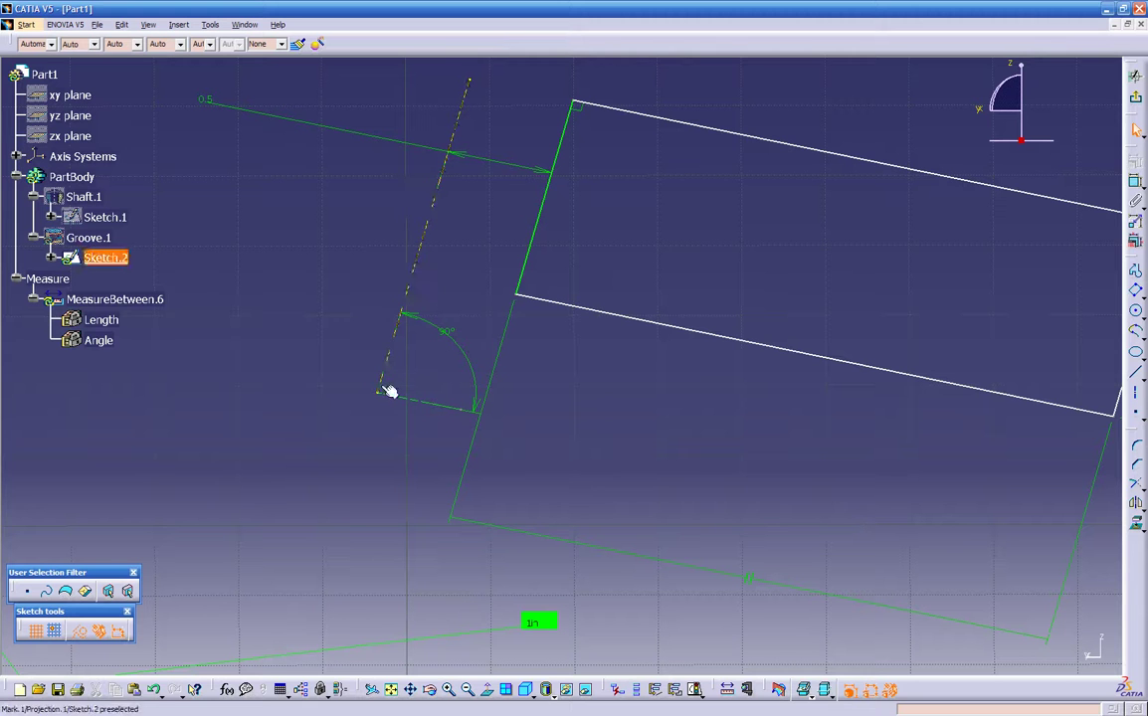
mouse_move(626, 379)
middle_down()
mouse_move(598, 417)
mouse_move(595, 463)
middle_up()
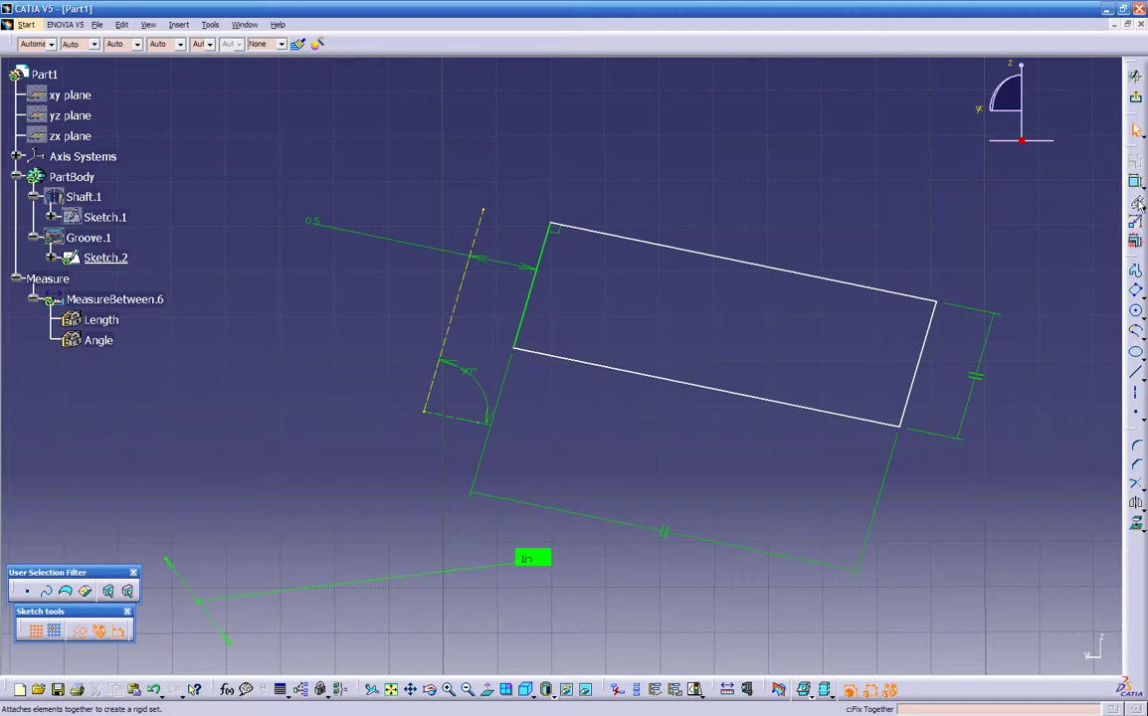
Dimension the distance between the rectangle's lower and upper long edges as 1
click(732, 395)
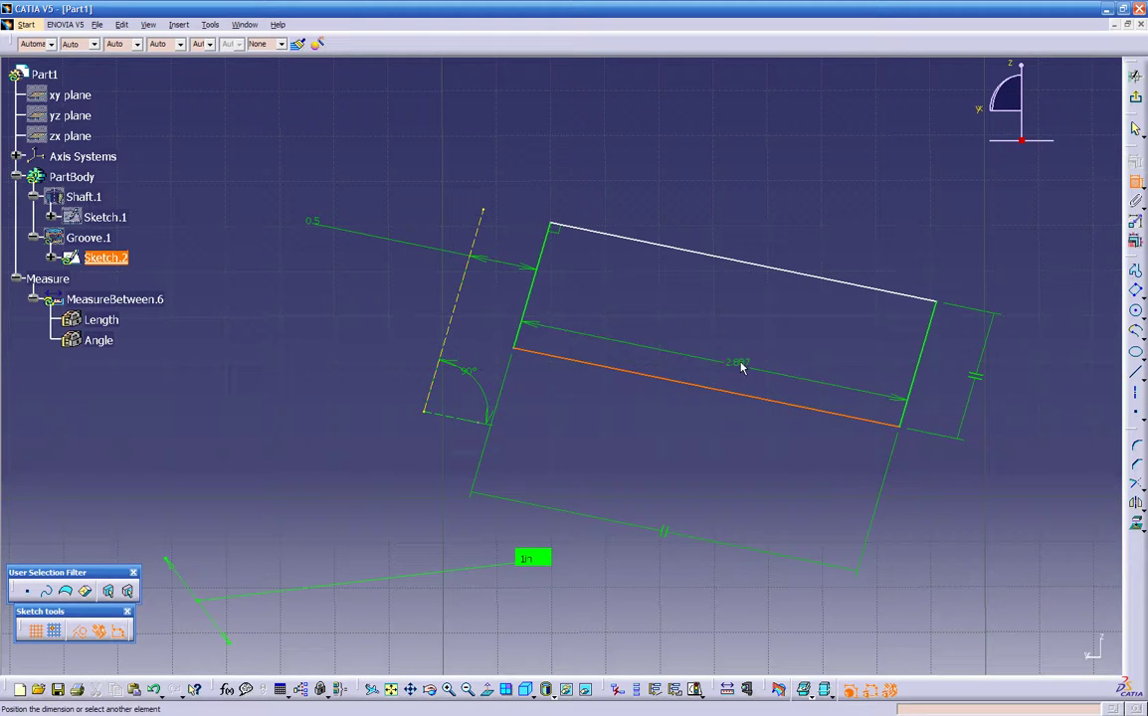
click(796, 273)
click(822, 195)
double_click(822, 193)
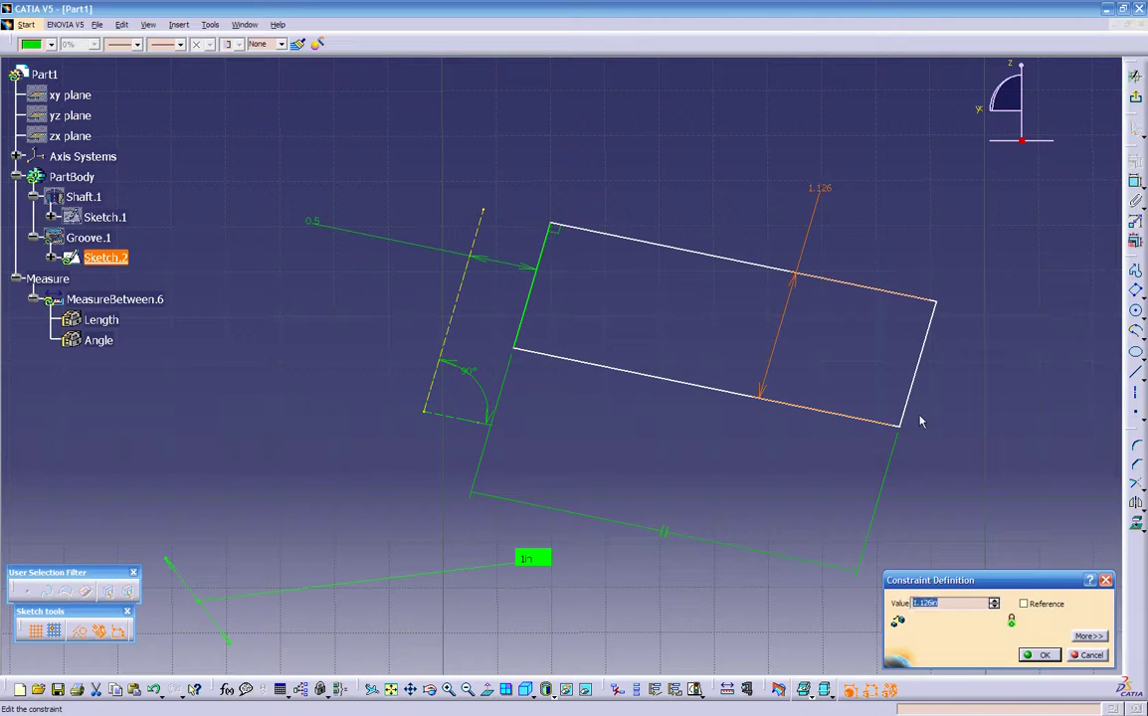
text(1)
key(Return)
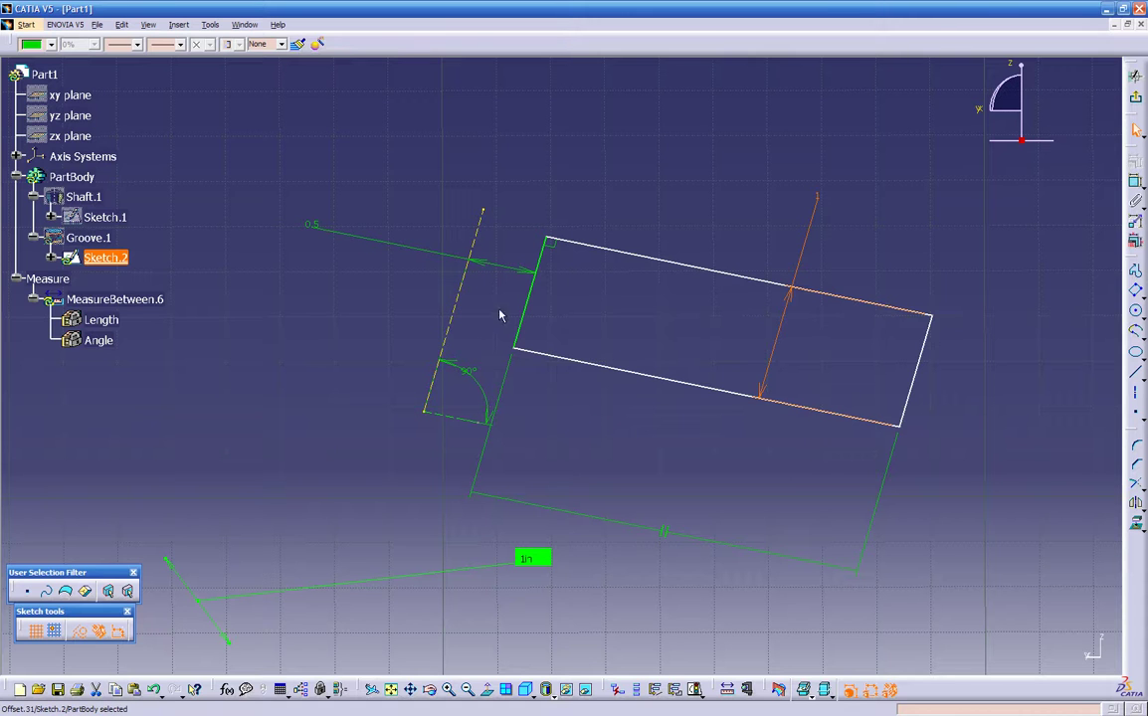
Add a length dimension to the dashed construction line
click(1135, 180)
click(461, 299)
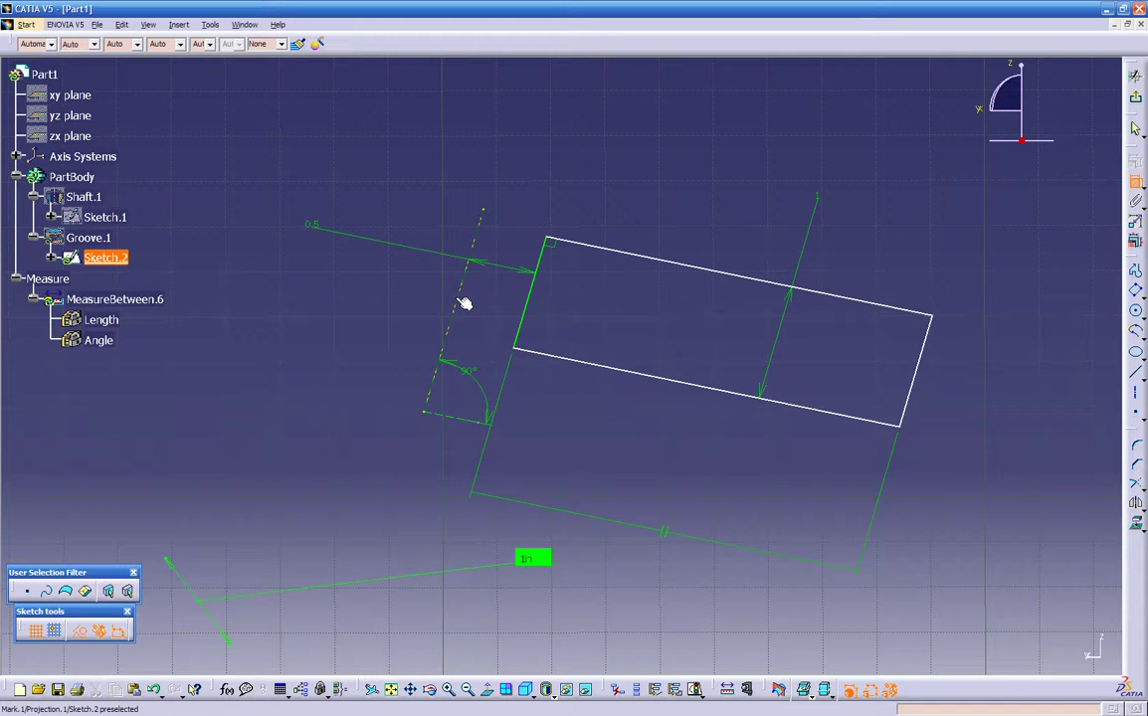
click(264, 240)
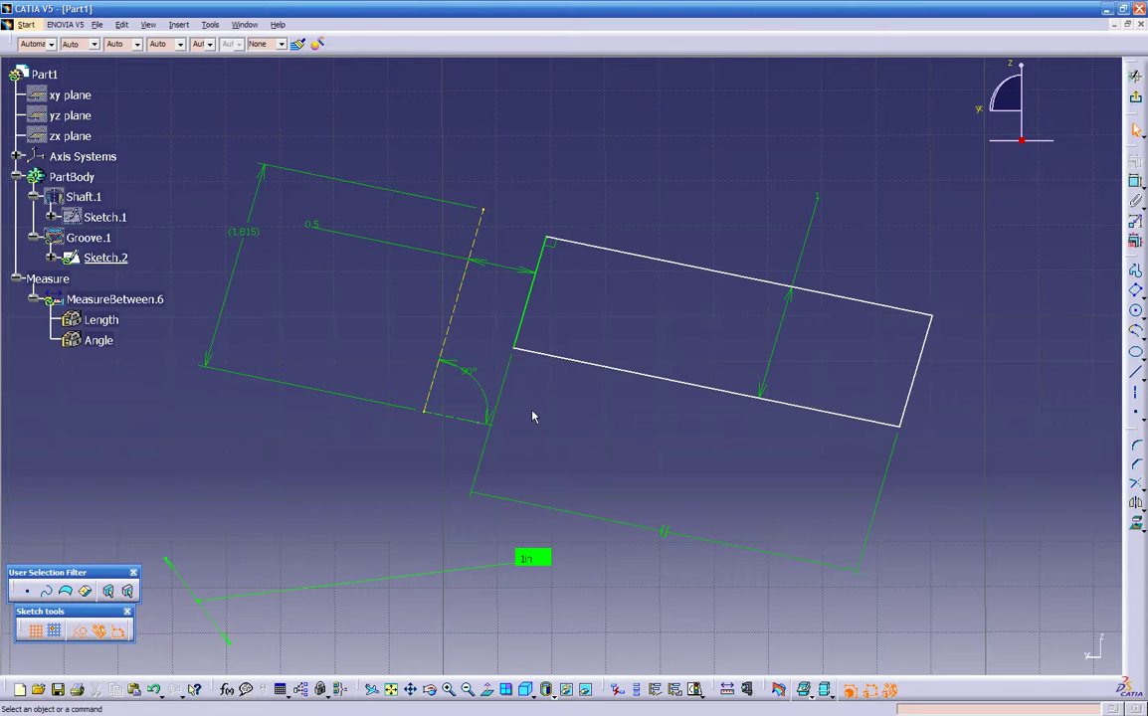
click(459, 315)
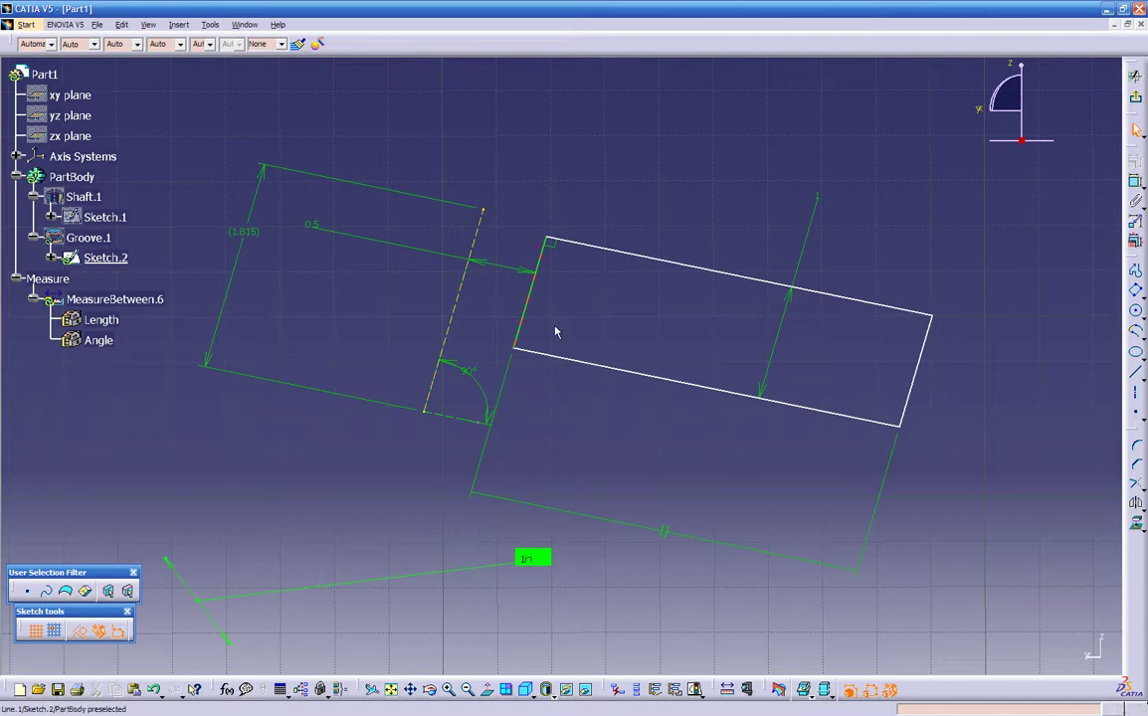
Dimension the rectangle's lower long edge from the short line's end, changing 0.693 to 0.4
click(1133, 198)
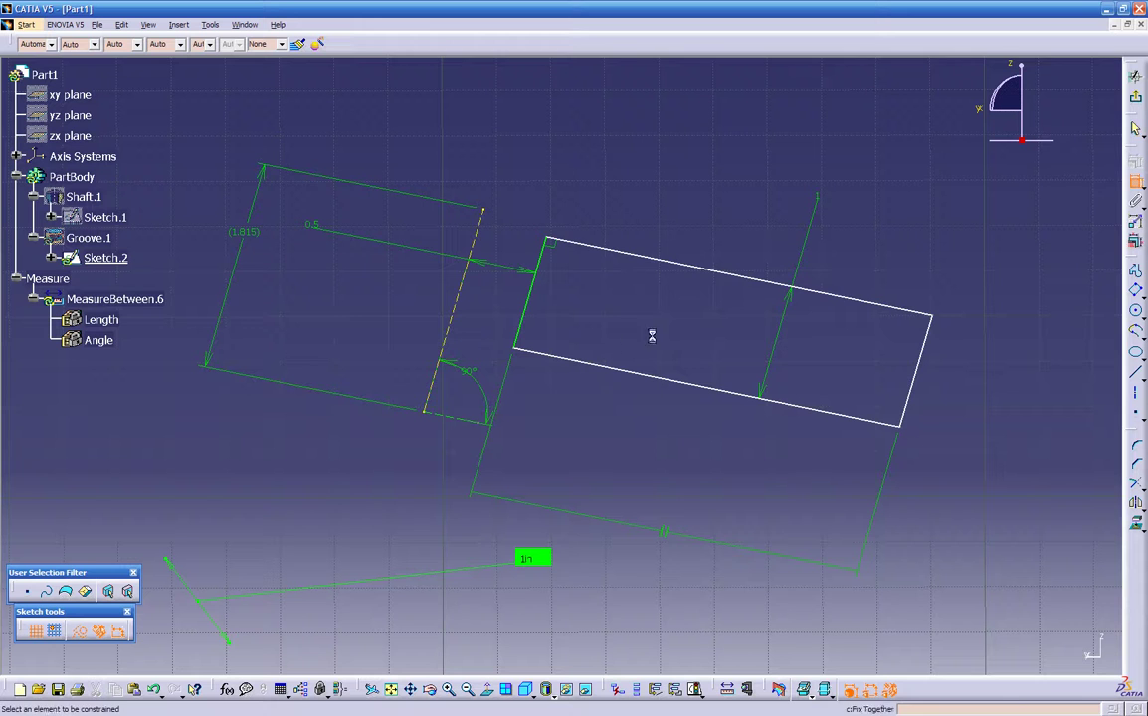
click(584, 359)
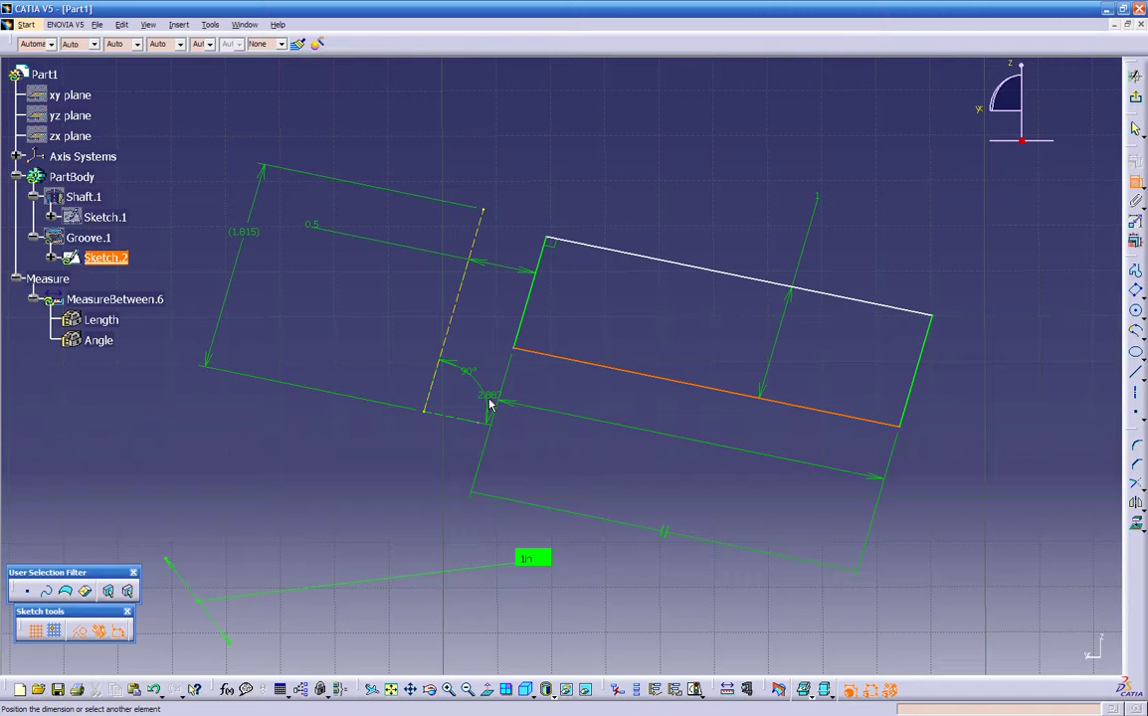
click(472, 426)
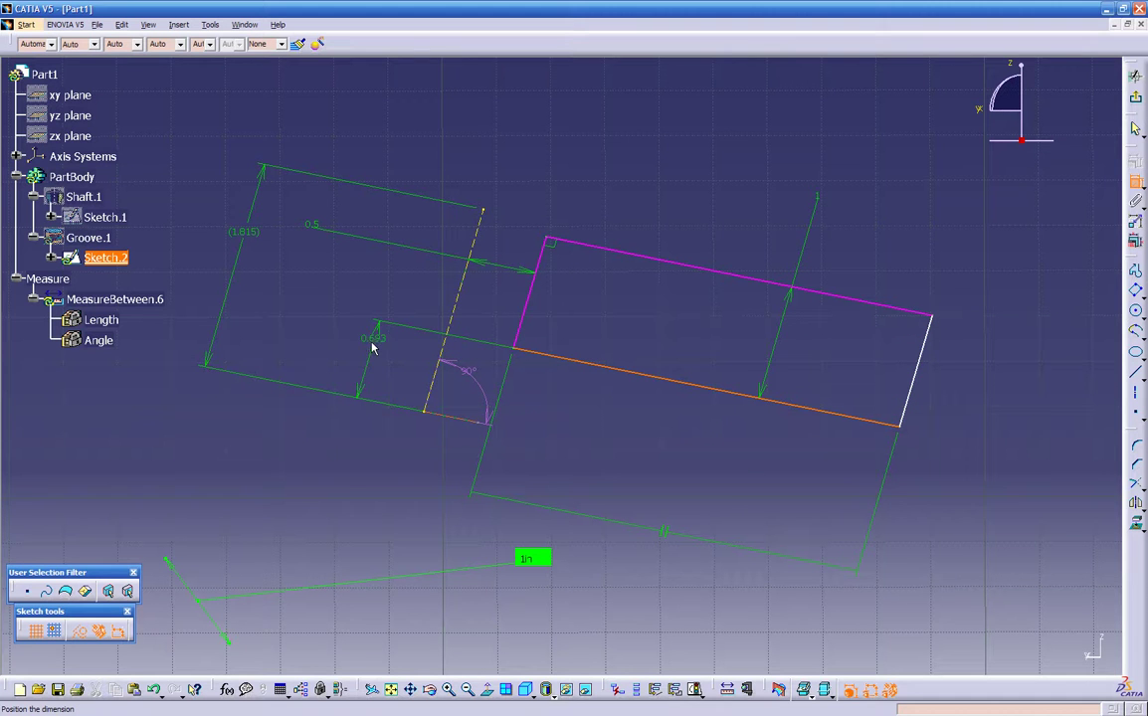
click(366, 367)
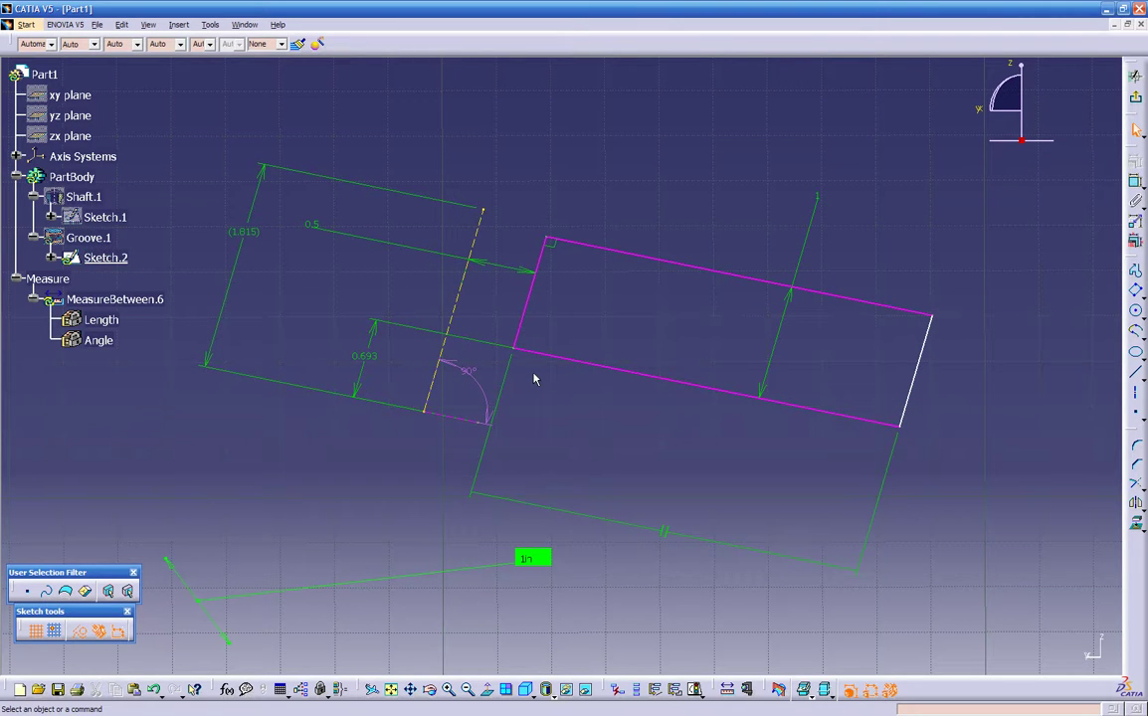
click(371, 354)
double_click(370, 354)
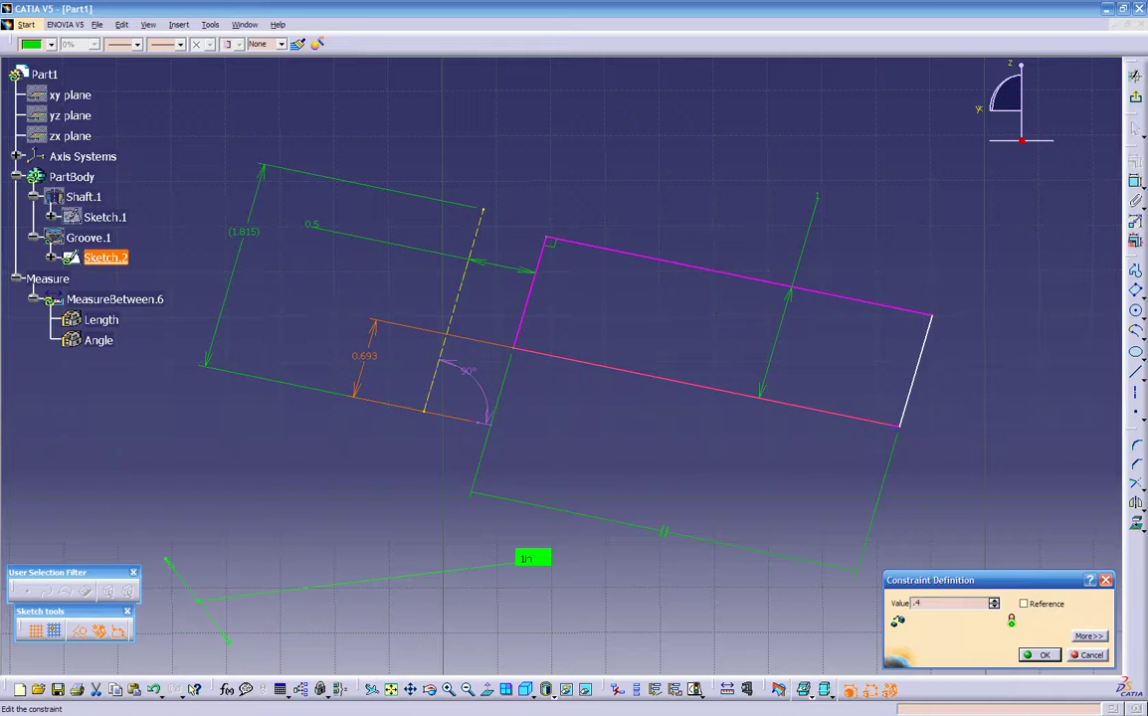
key(Return)
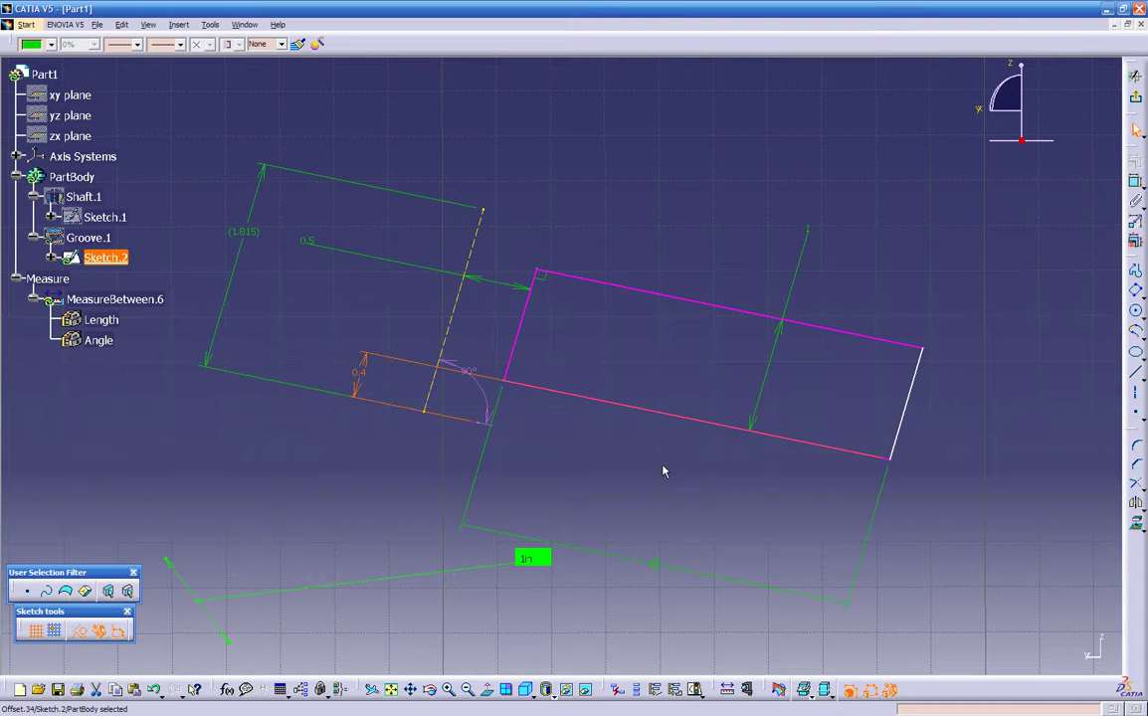
key(Escape)
mouse_move(336, 441)
middle_down()
mouse_move(323, 525)
mouse_move(314, 461)
middle_up()
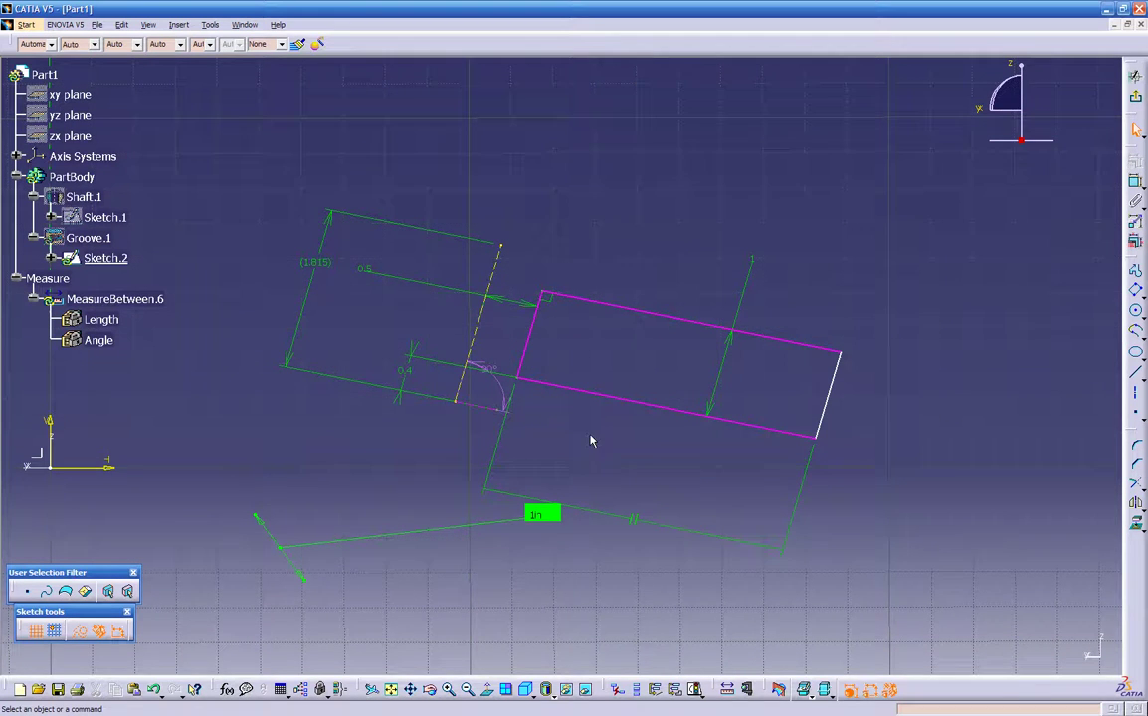
After the over-constrained warning, reopen Sketch.2 and delete the Offset.34 dimension
middle_drag(591, 441, 618, 431)
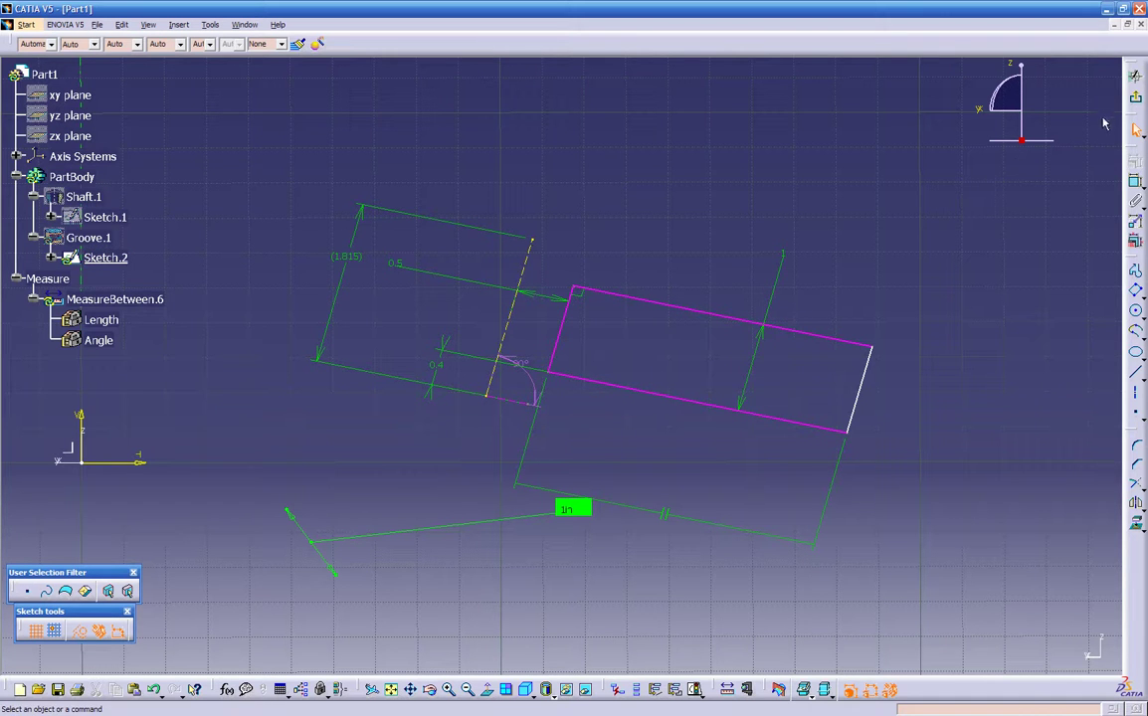
click(1135, 74)
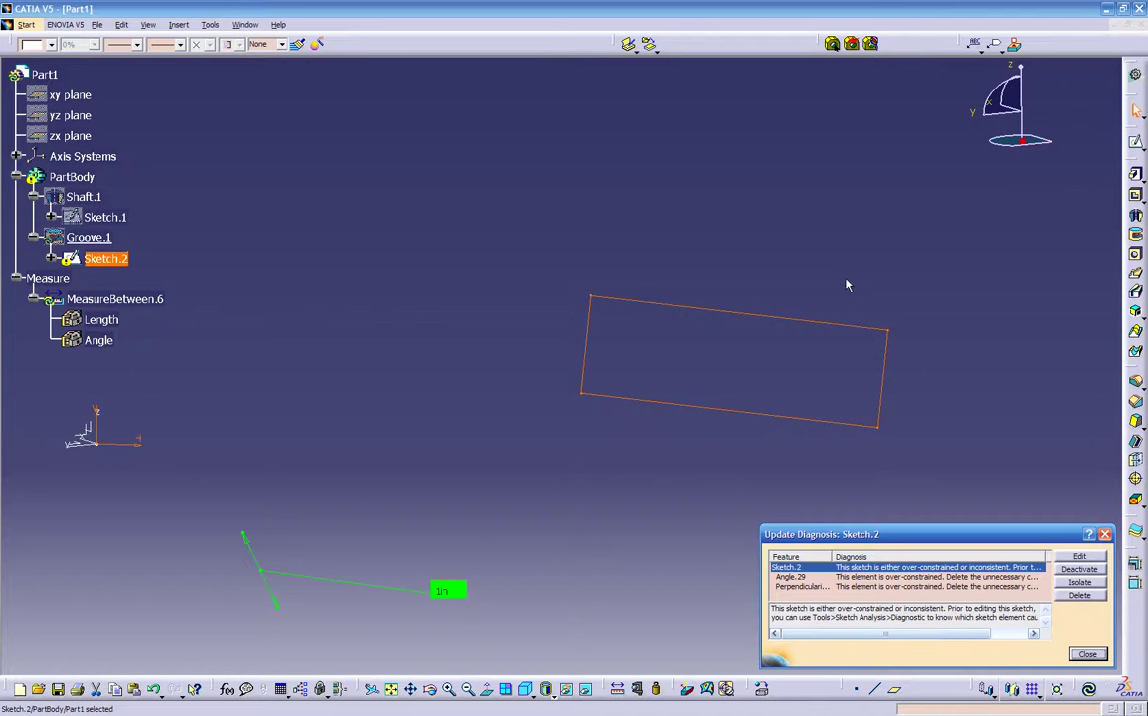
click(1105, 536)
double_click(628, 400)
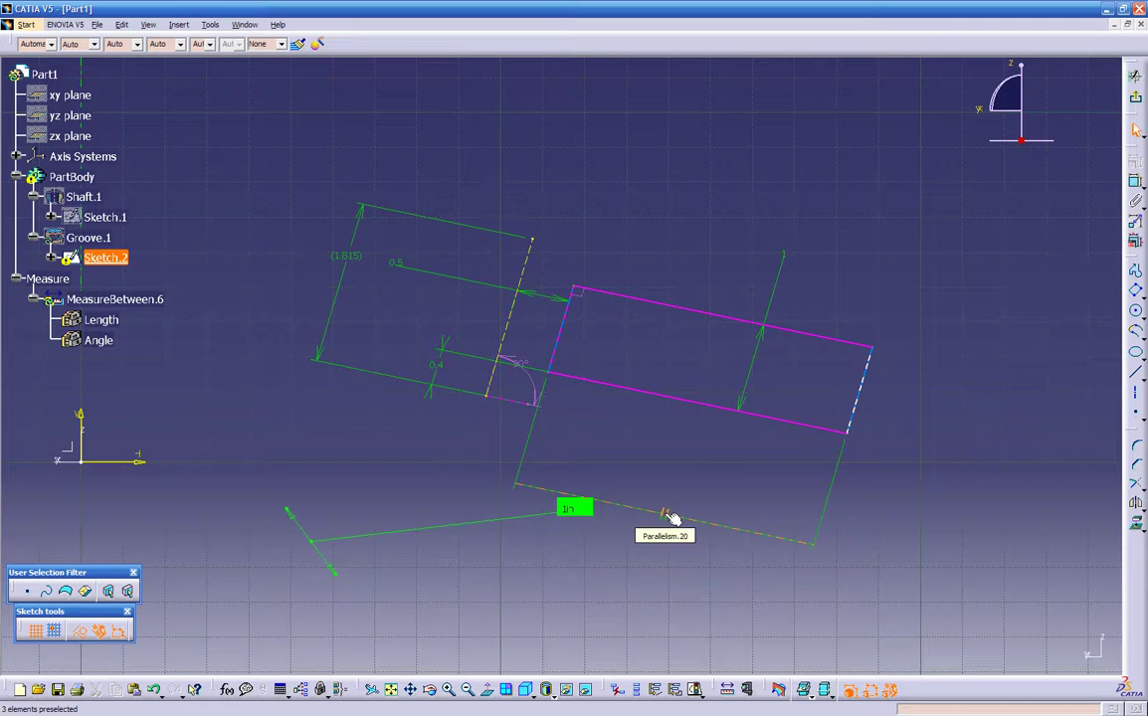
click(439, 369)
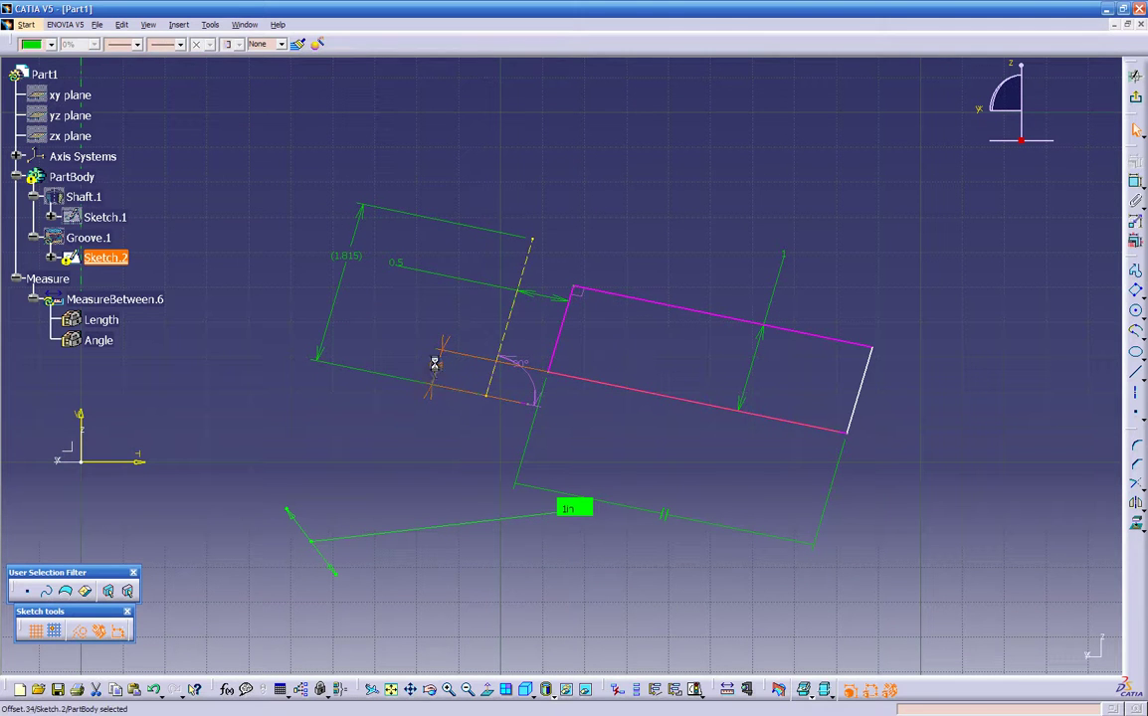
key(Delete)
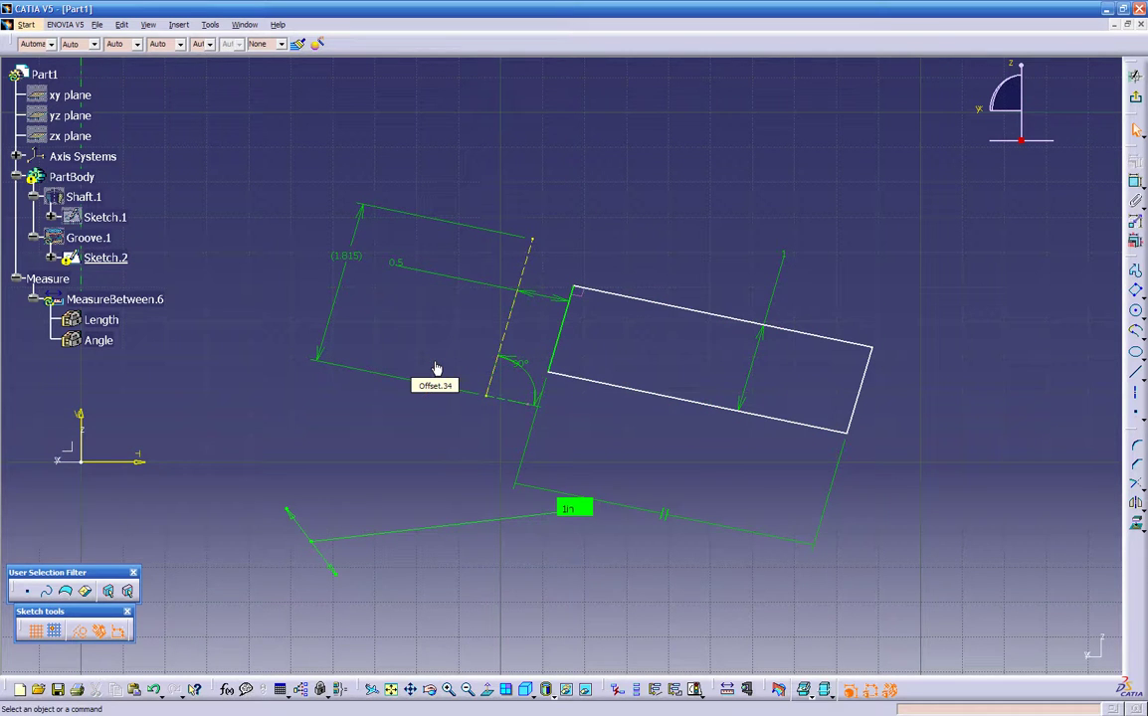
Exit Sketch.2 and unhide Shaft.1 to inspect the grooved solid in 3D
click(1135, 76)
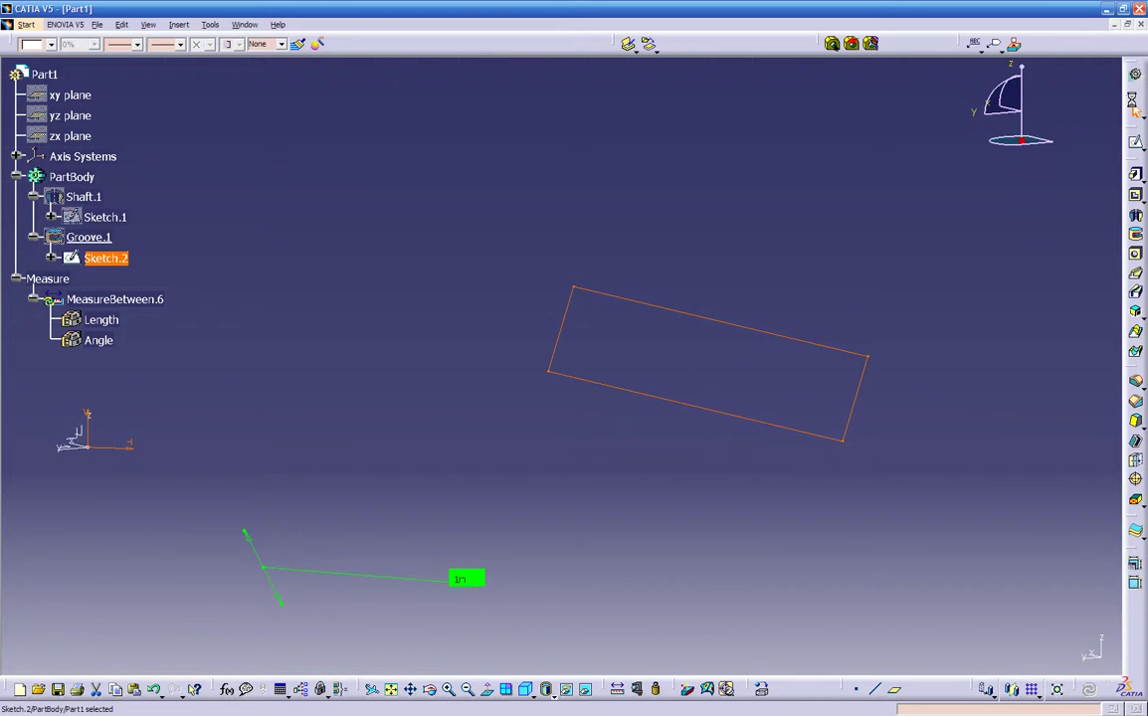
right_click(83, 196)
click(129, 235)
middle_drag(329, 315, 530, 445)
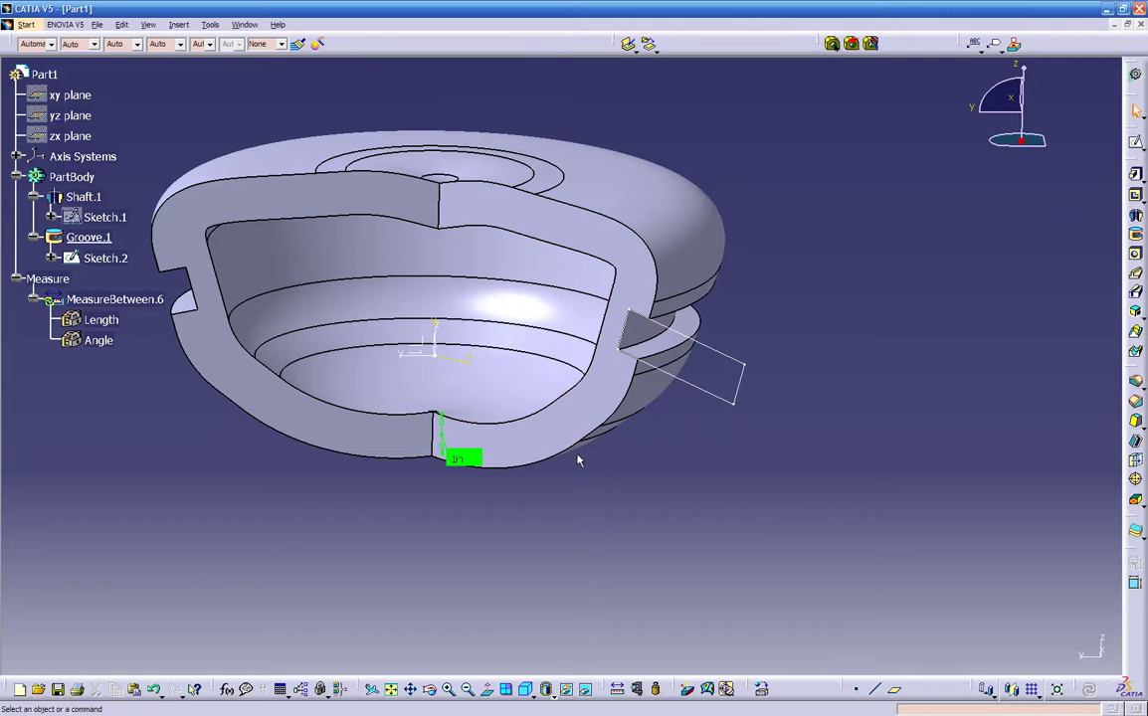
middle_drag(588, 469, 607, 477)
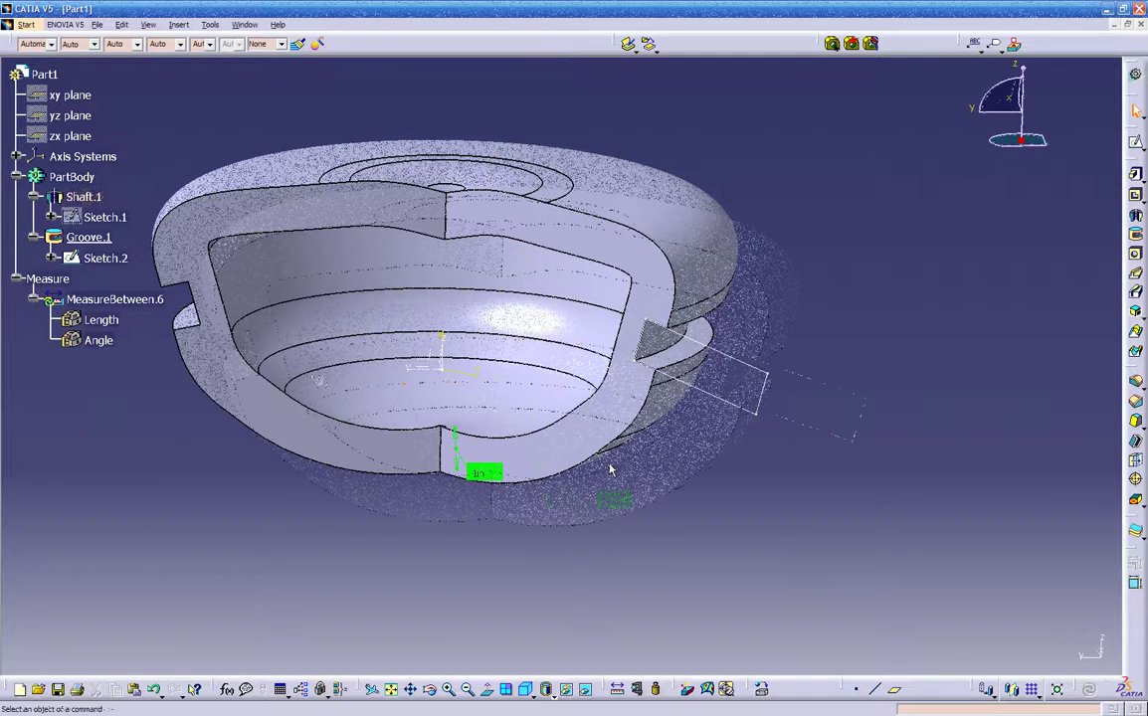
middle_drag(611, 470, 318, 382)
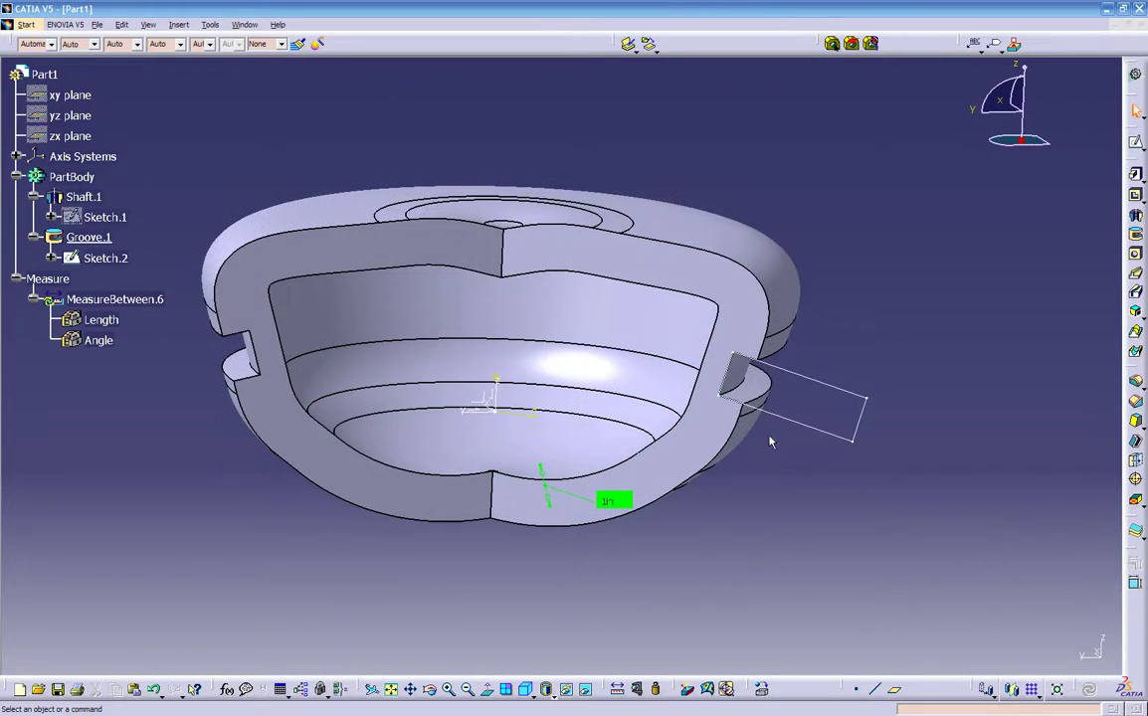
mouse_move(517, 487)
middle_down()
mouse_move(686, 454)
mouse_move(570, 530)
mouse_move(597, 510)
middle_up()
Edit Sketch.2 again and hide the Shaft.1 solid so only the sketch geometry shows
double_click(814, 429)
mouse_move(667, 515)
middle_down()
mouse_move(787, 462)
mouse_move(769, 315)
middle_up()
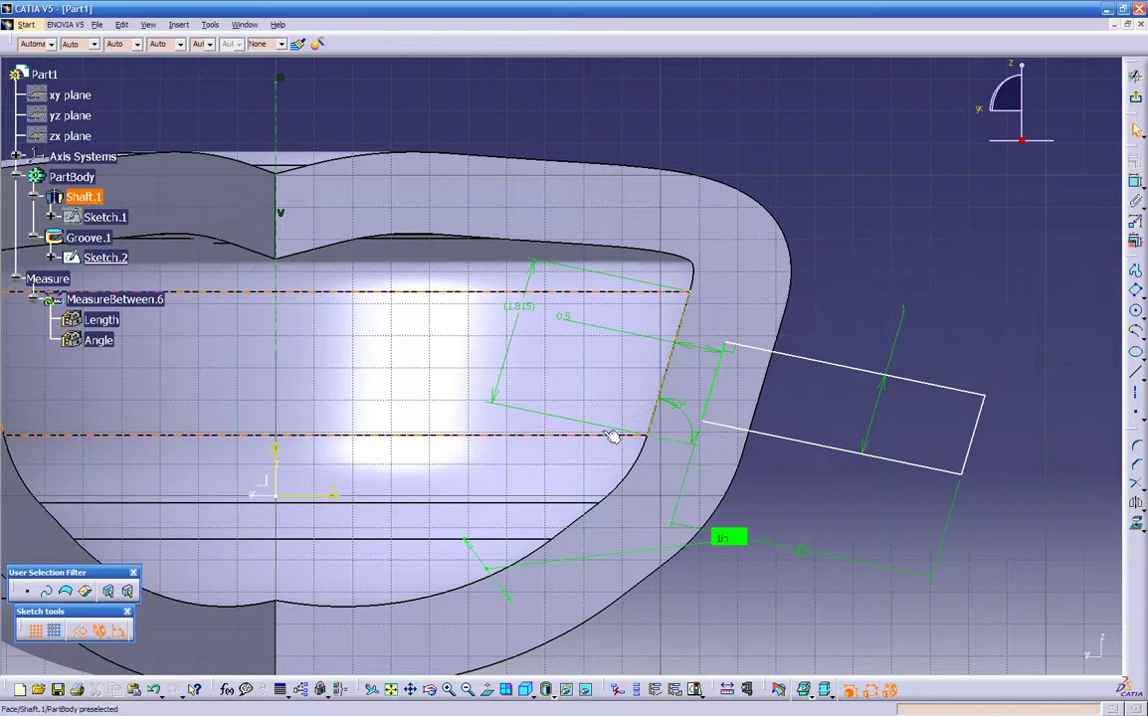
middle_drag(598, 438, 588, 456)
click(85, 198)
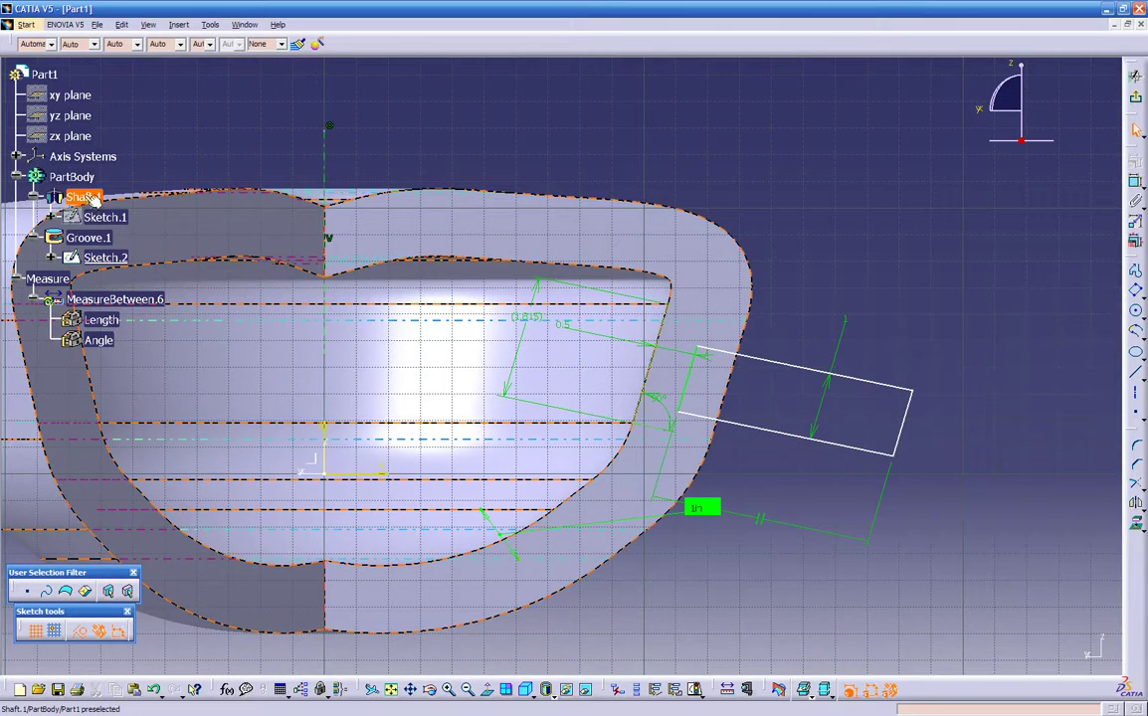
right_click(86, 198)
click(110, 238)
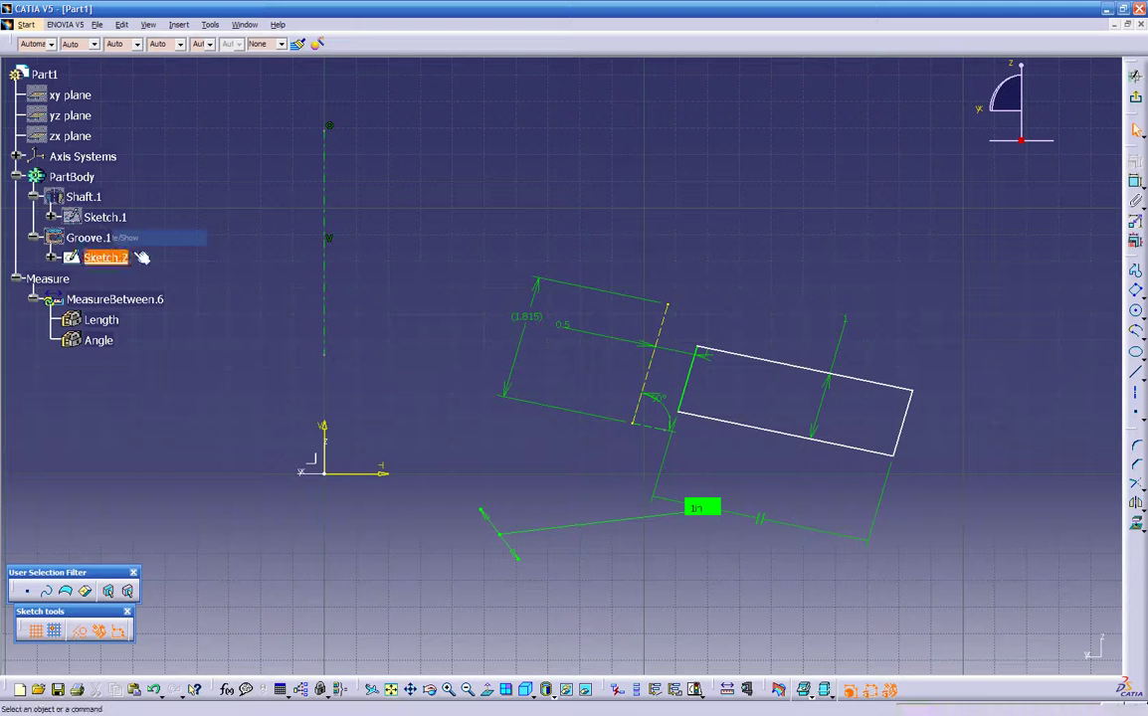
ctrl+middle_drag(418, 402, 512, 342)
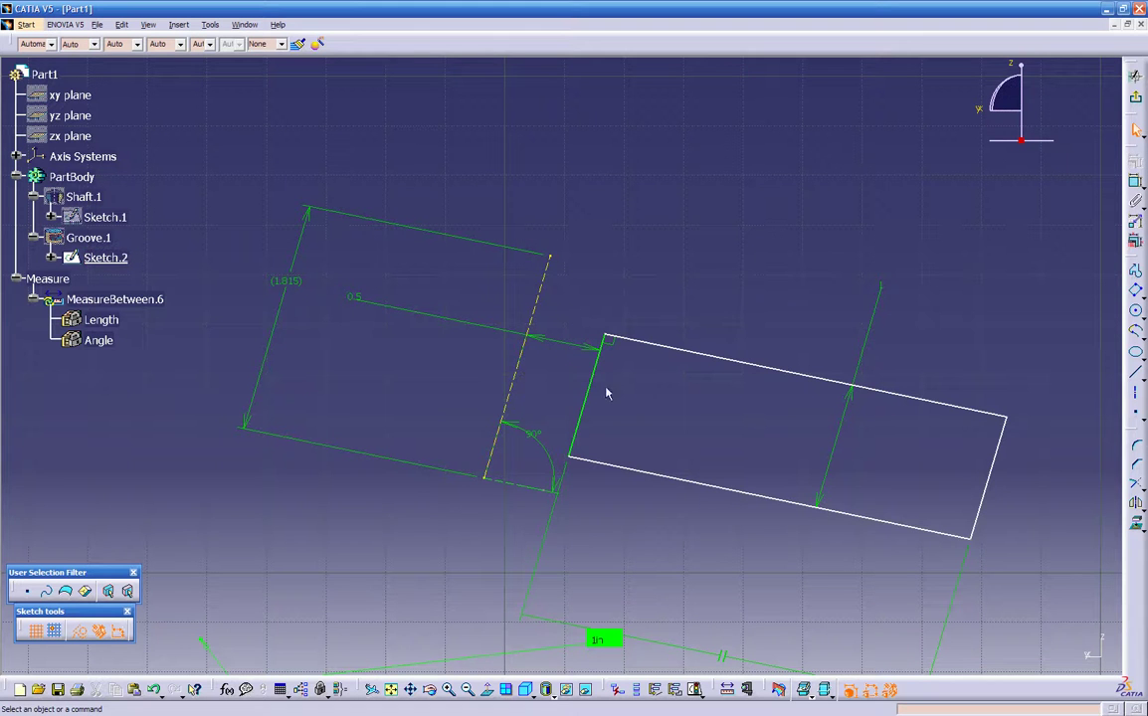
Shift the rectangle profile by its left edge, then remove the accidental line Line.7
mouse_move(594, 397)
mouse_down()
mouse_move(593, 384)
mouse_move(588, 424)
mouse_move(613, 312)
mouse_move(605, 334)
mouse_up()
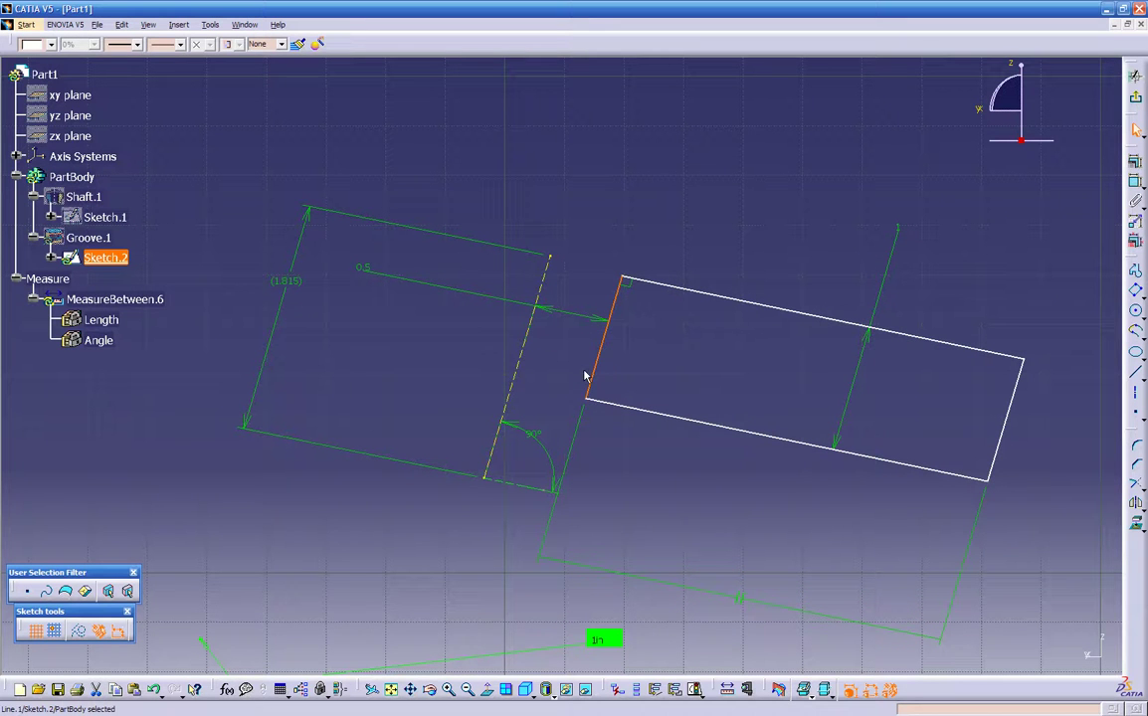
click(1055, 444)
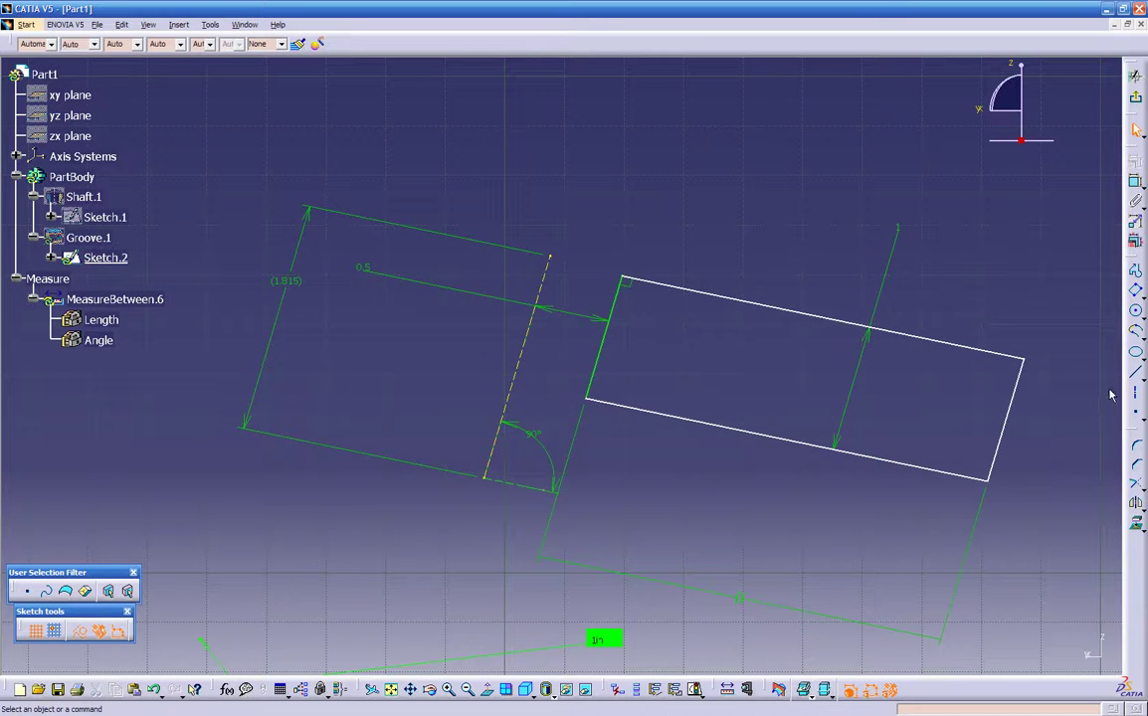
click(1137, 376)
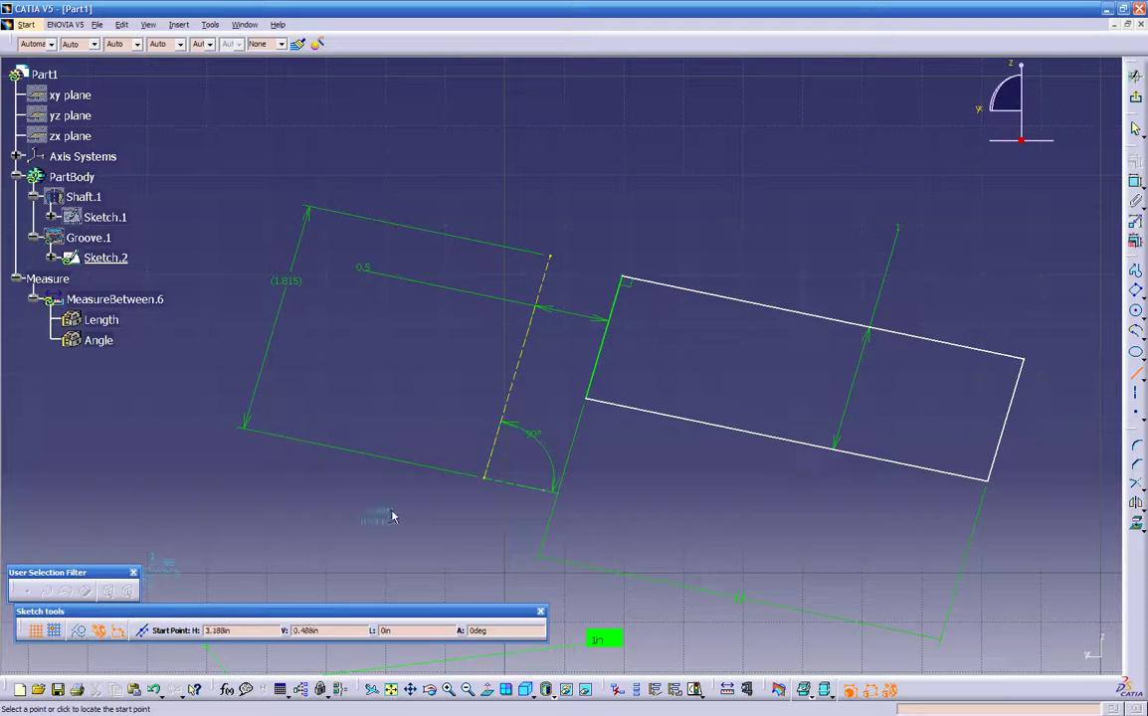
click(361, 358)
click(431, 428)
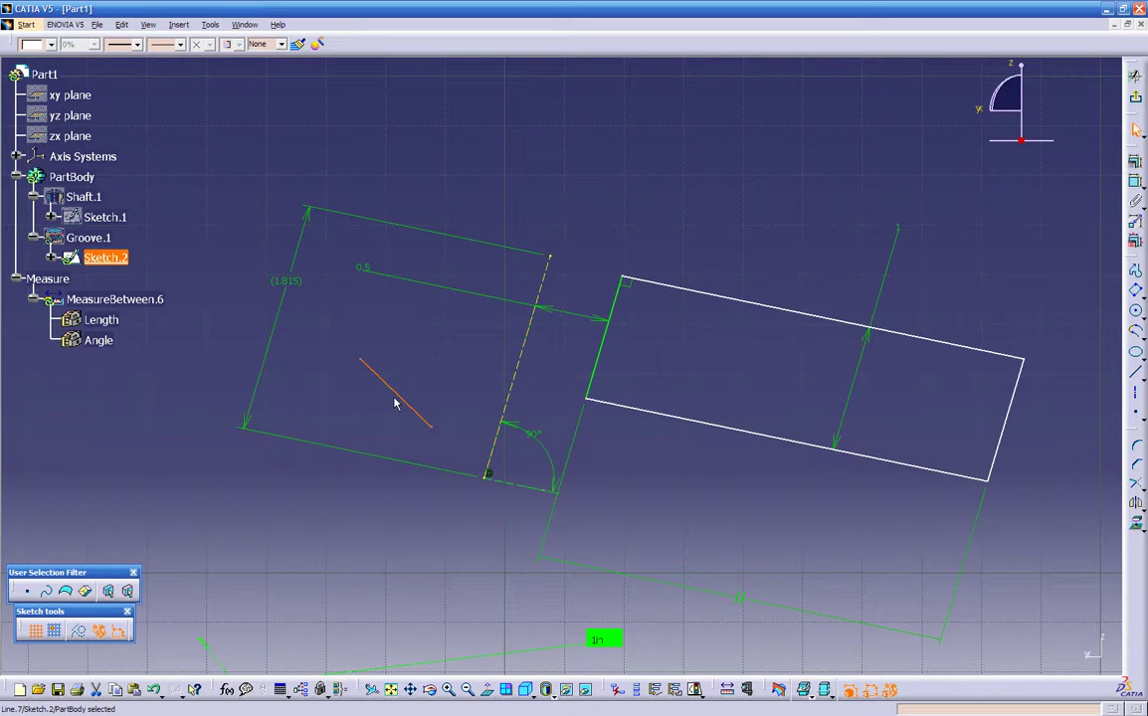
key(Delete)
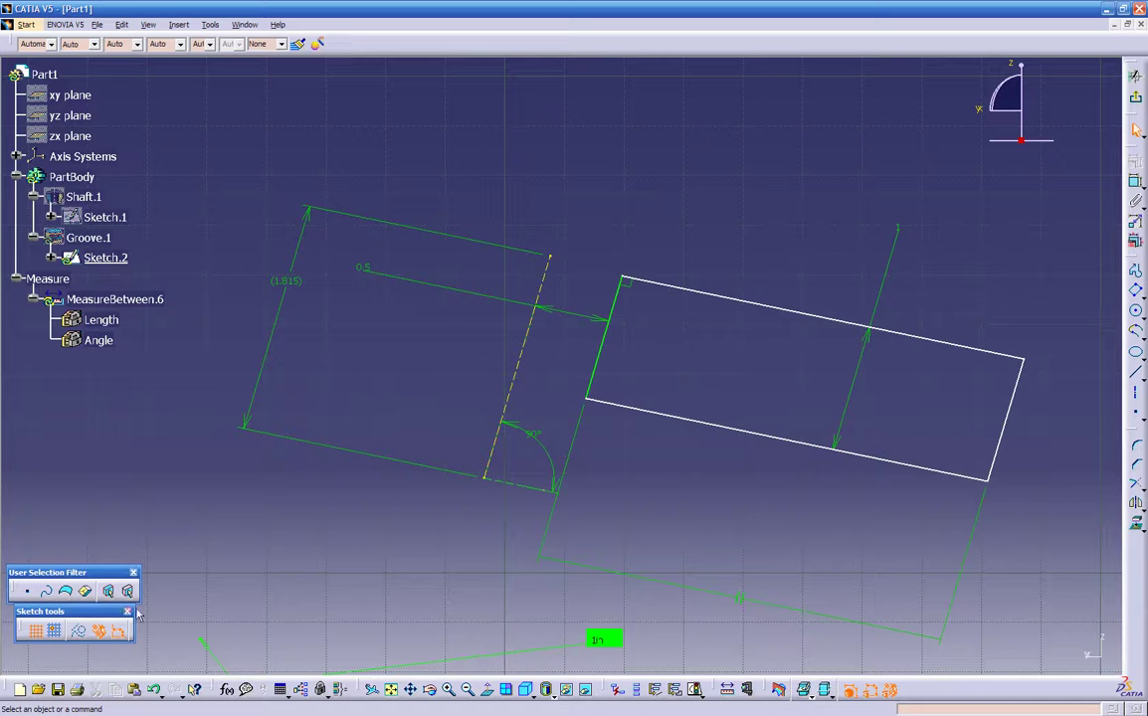
Draw Line.8 from the dashed reference line and Line.9 (about 0.513 in) from the rectangle's left edge
click(1134, 374)
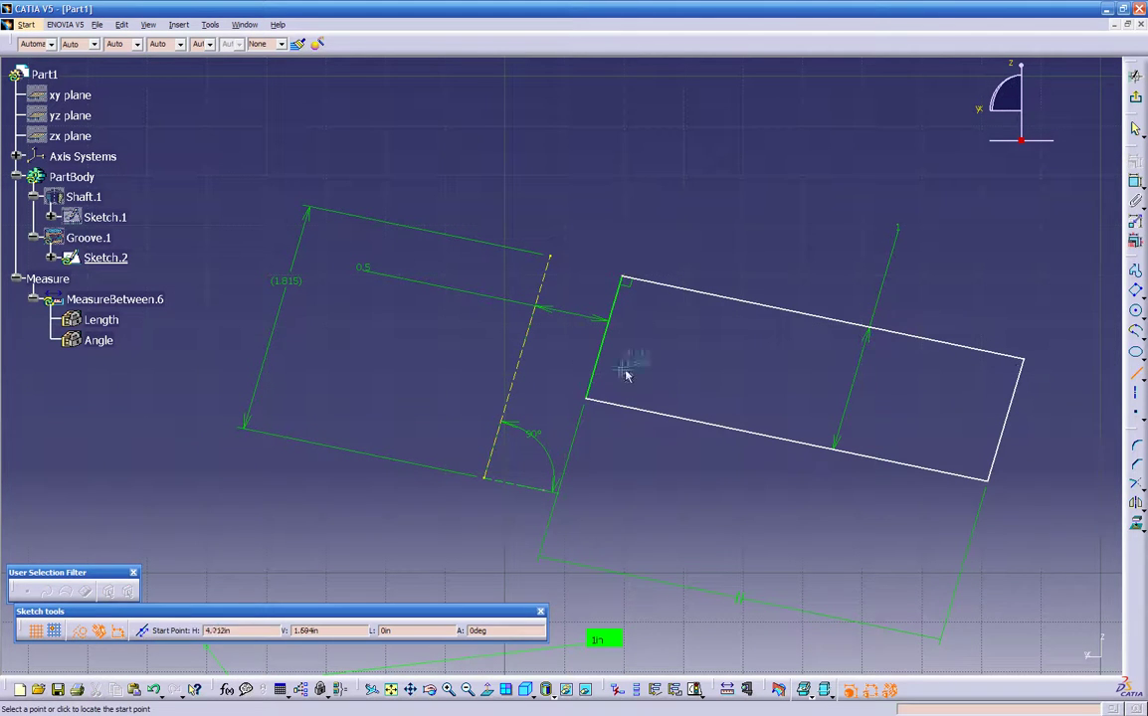
click(516, 365)
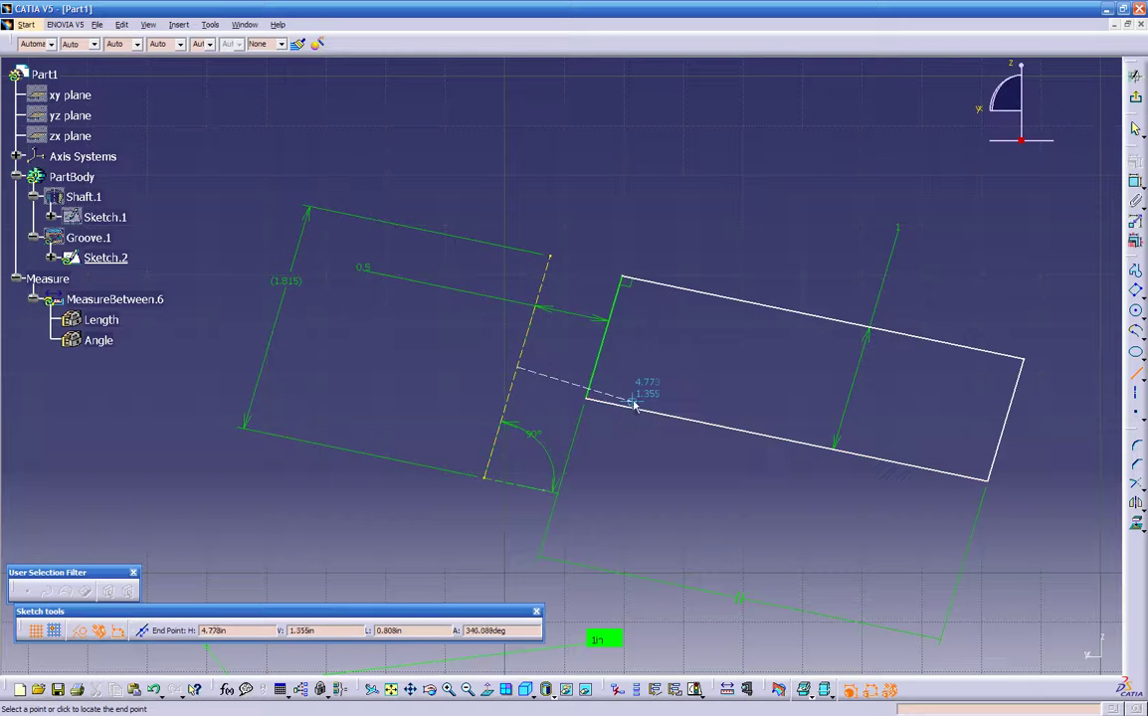
click(419, 350)
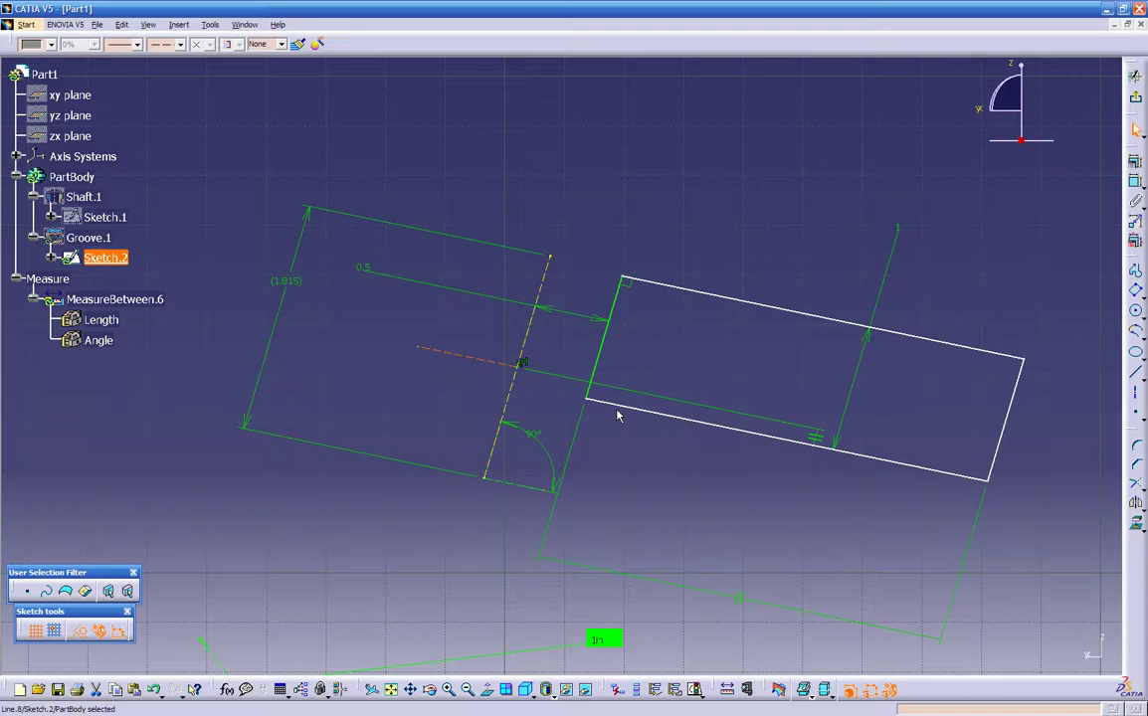
click(1135, 371)
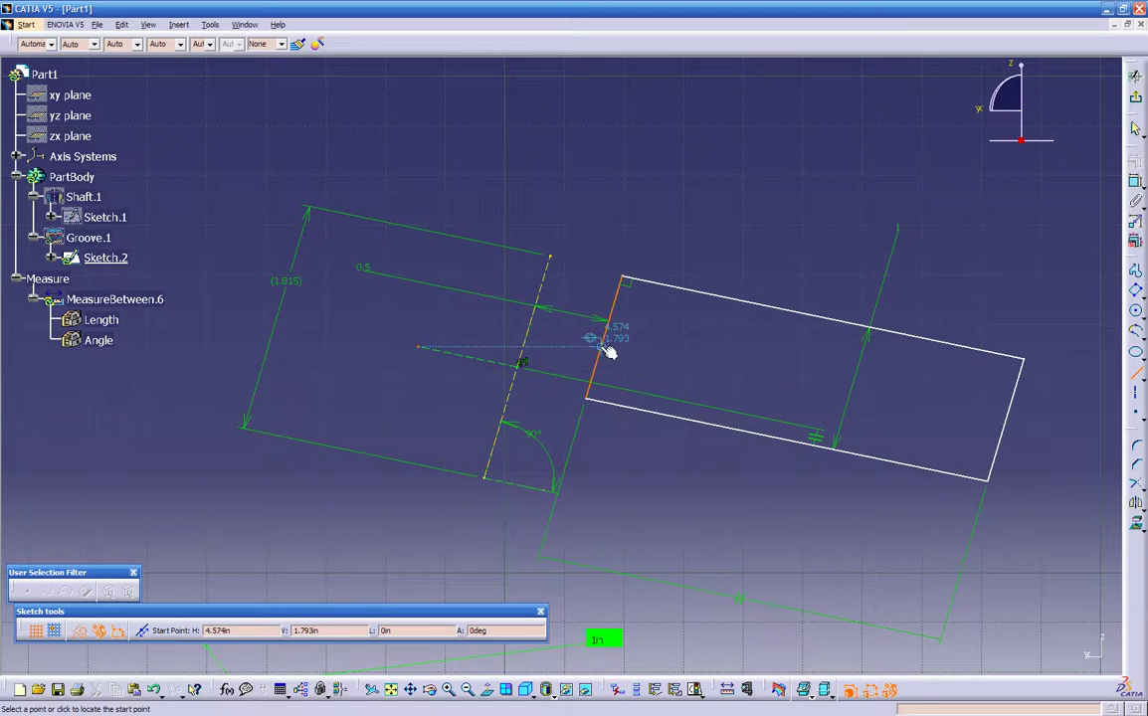
click(605, 336)
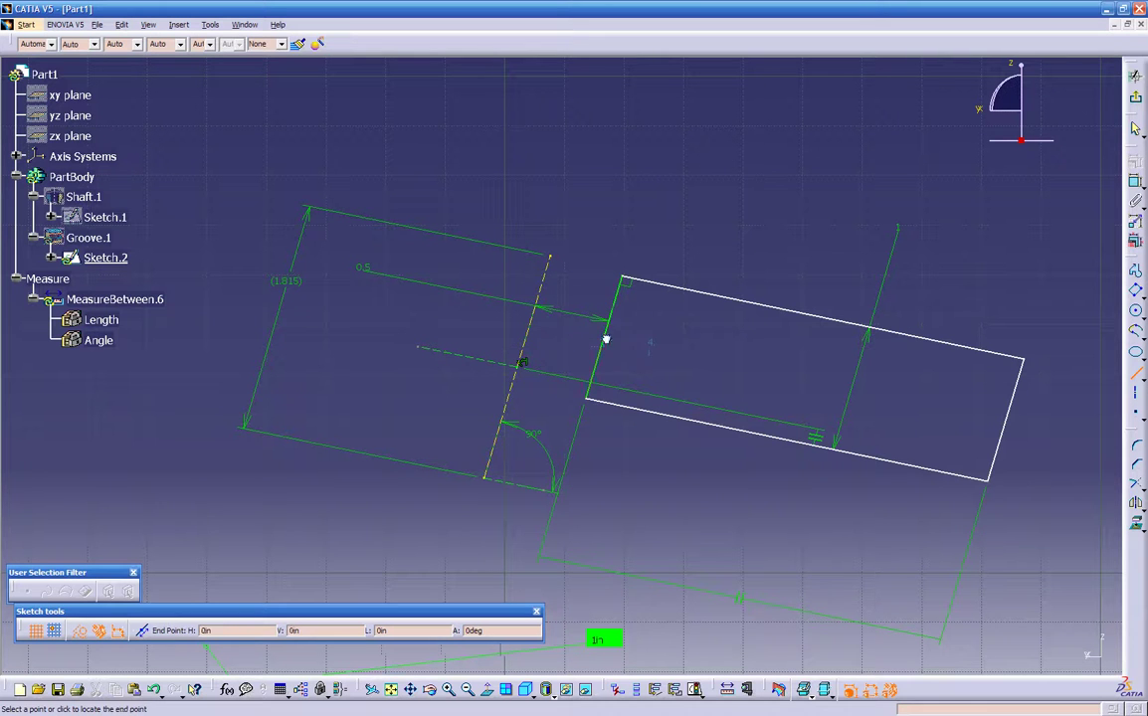
click(680, 353)
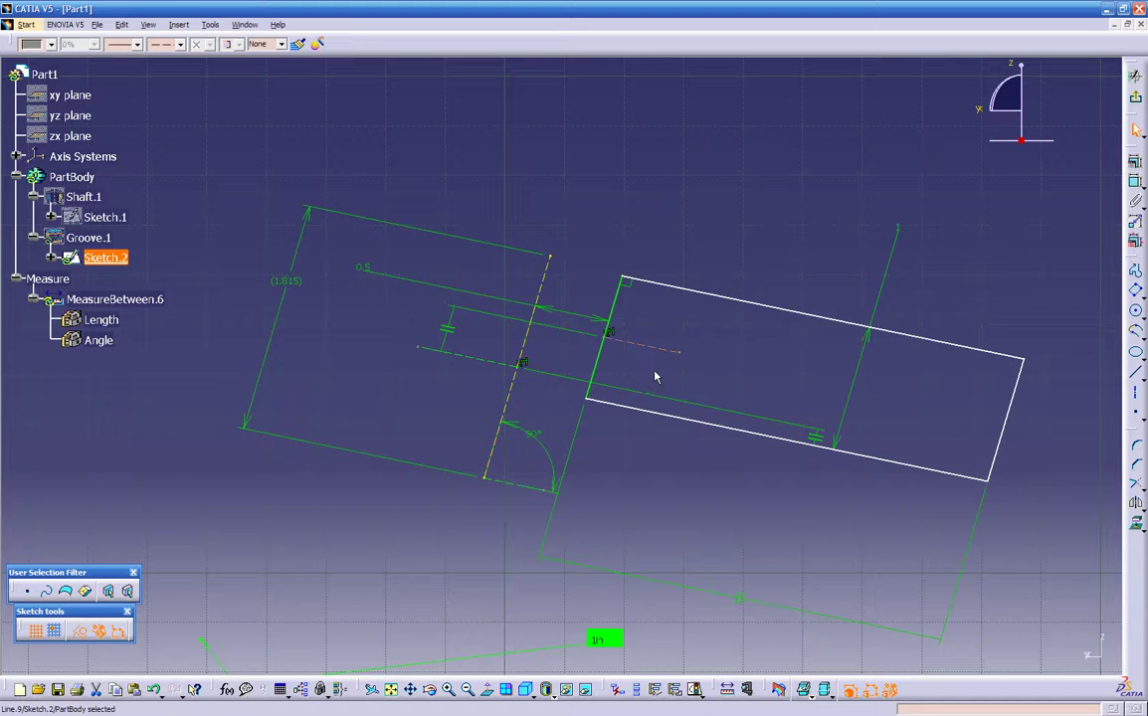
Constrain Line.8 and Line.9 as coincident so the rectangle realigns
click(655, 377)
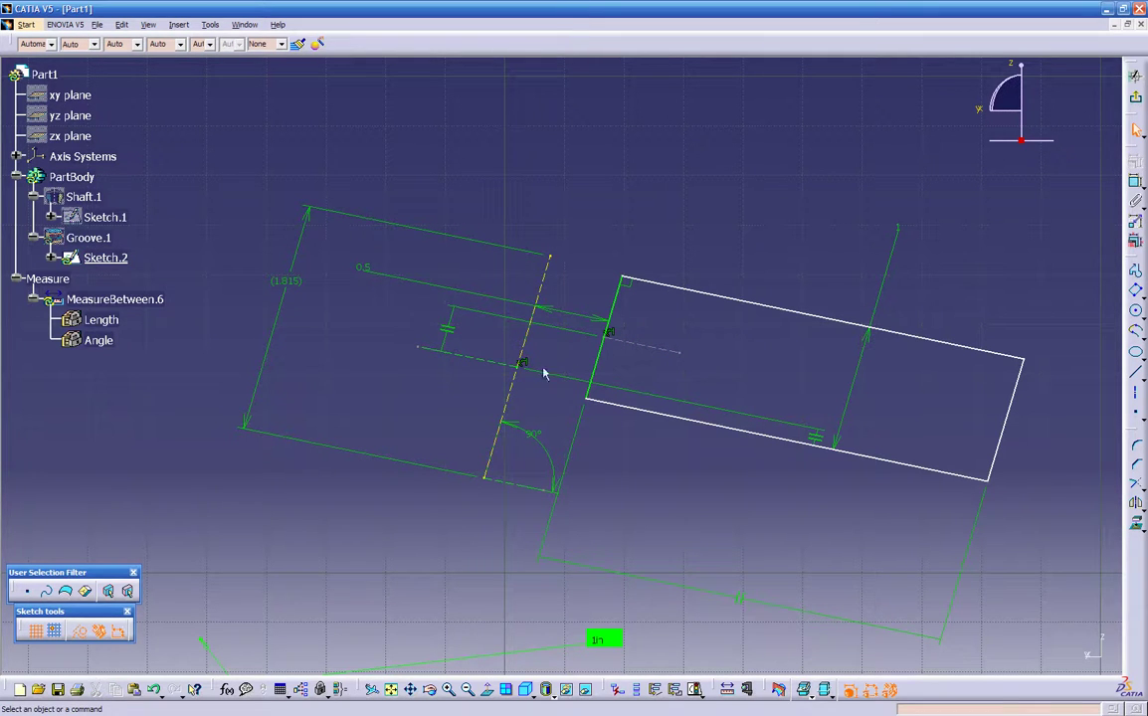
click(484, 359)
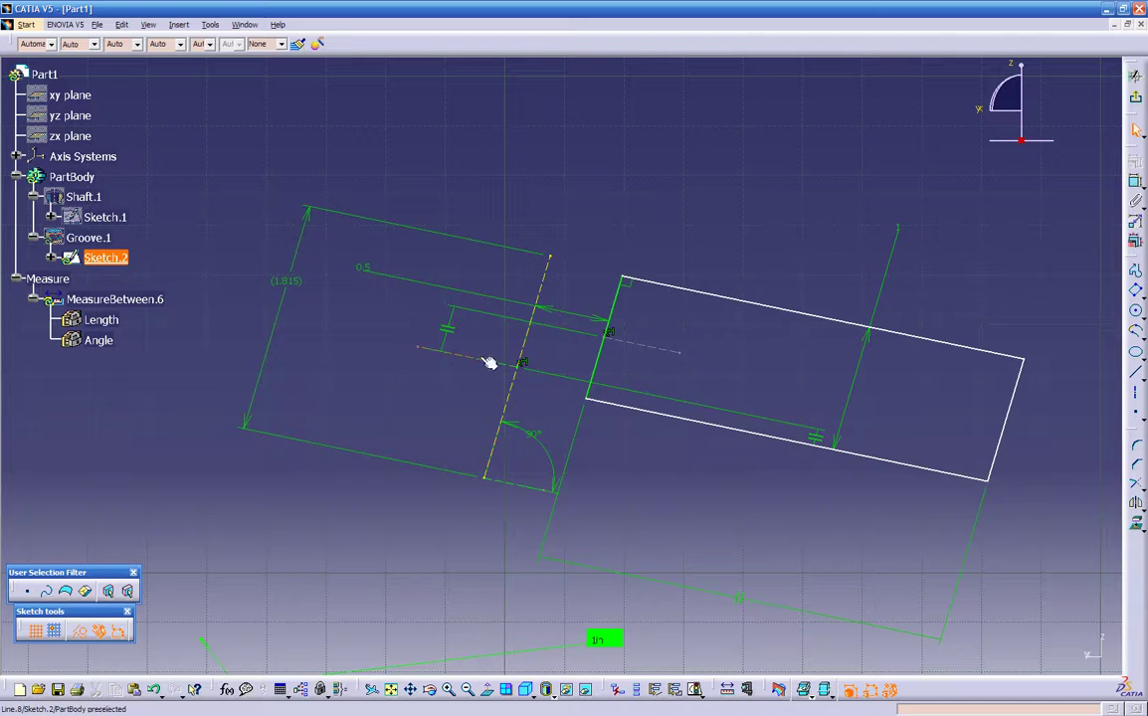
ctrl+click(648, 349)
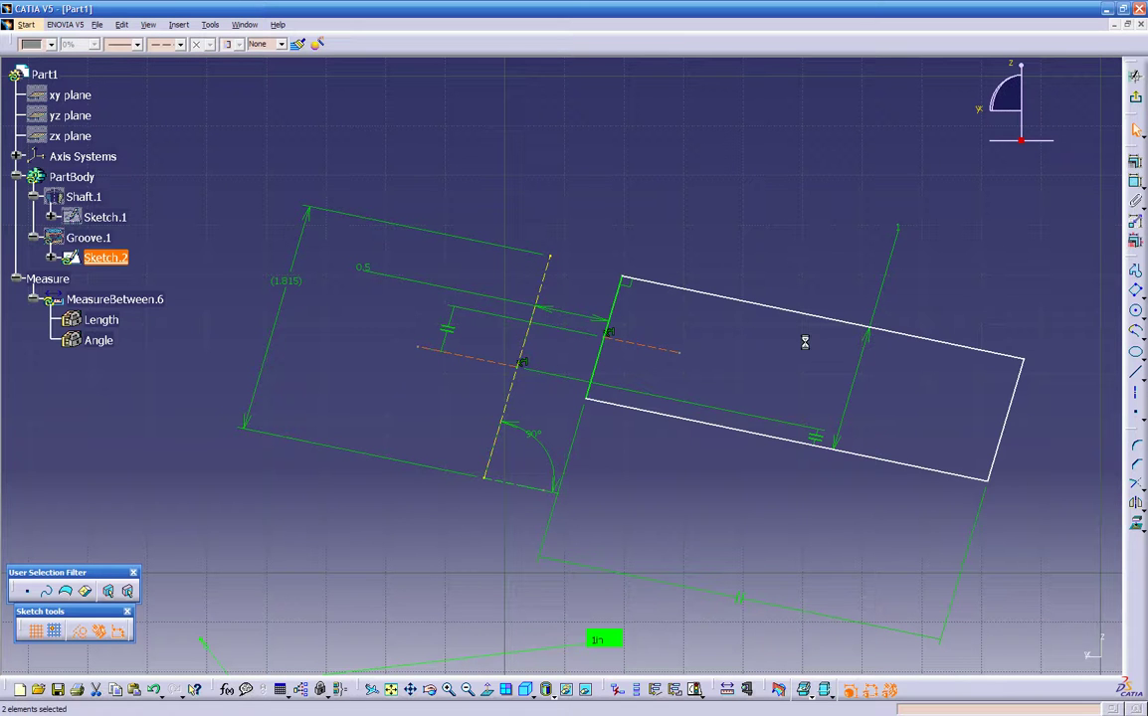
click(1136, 163)
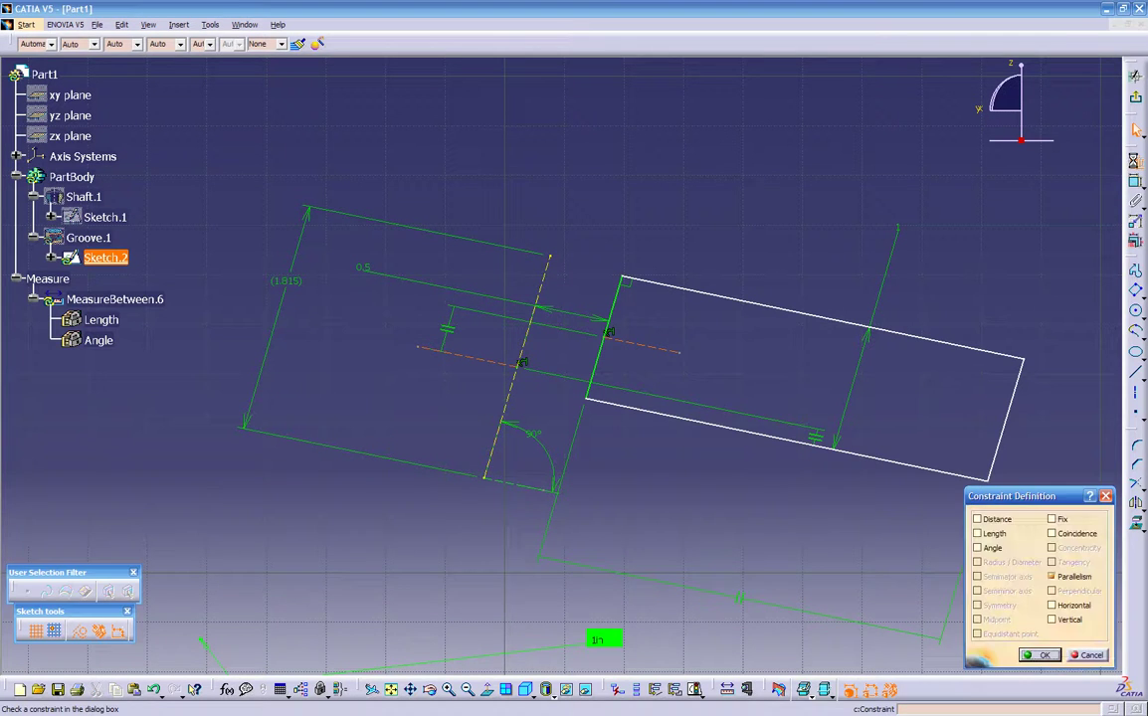
click(1053, 534)
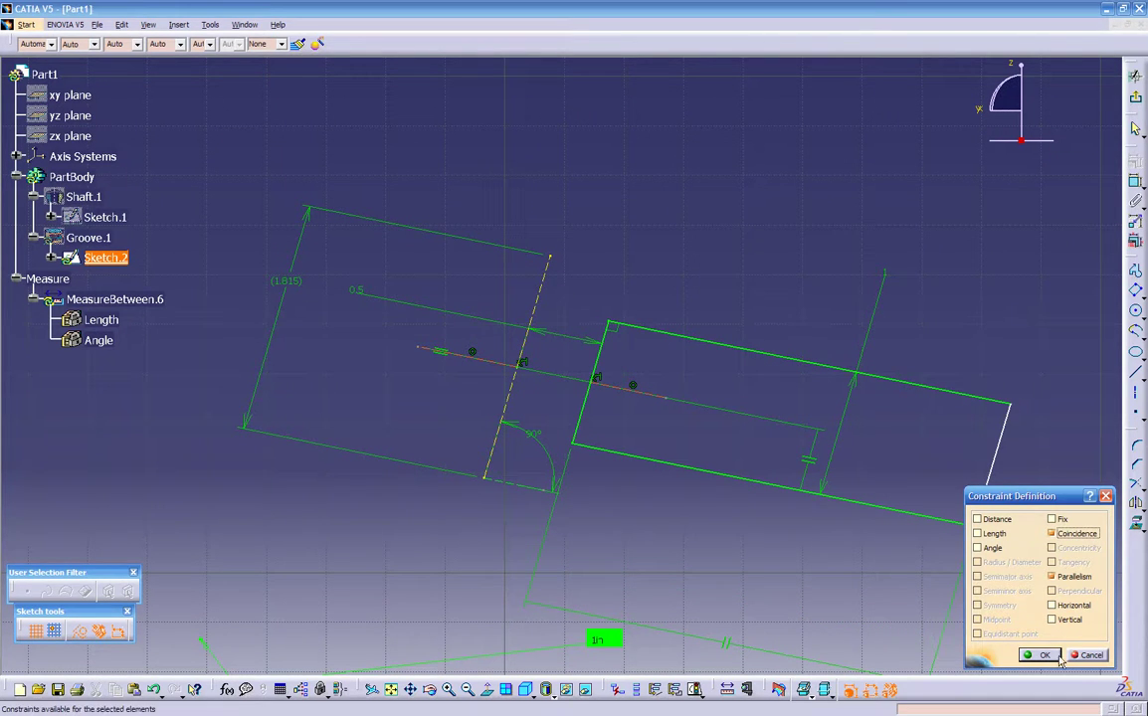
click(1041, 655)
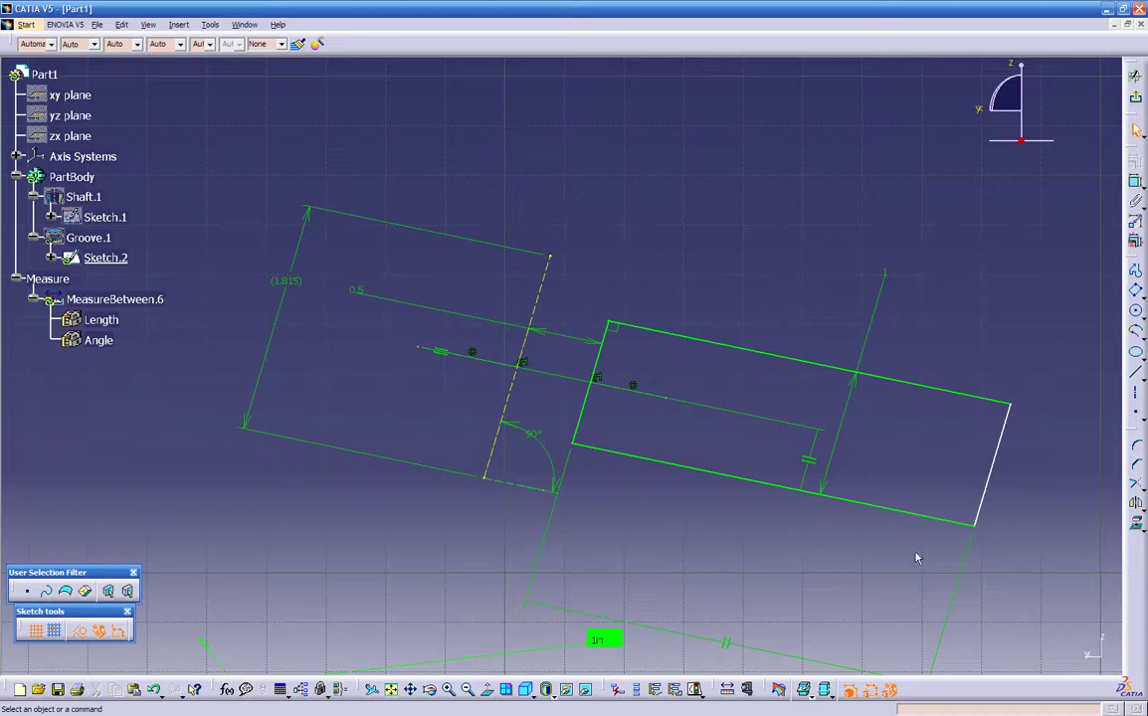
Show the Shaft.1 solid again and orbit to view it around the sketch
right_click(64, 196)
click(87, 235)
middle_drag(357, 306, 584, 380)
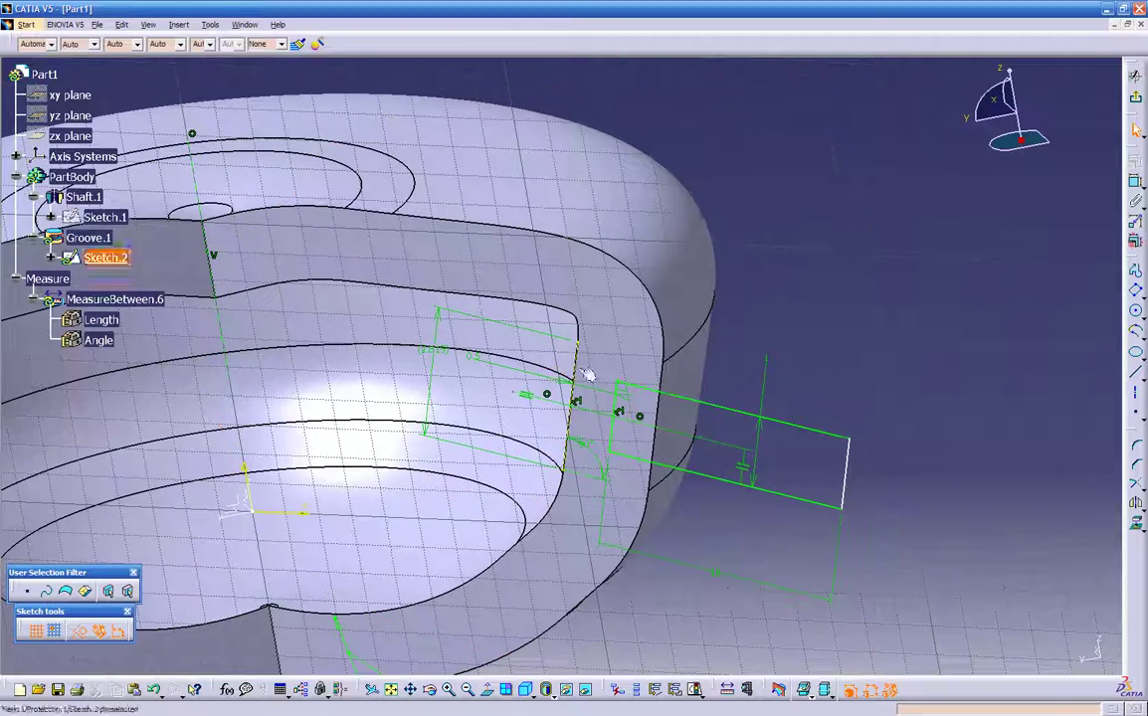
Exit the sketch, inspect the rebuilt Groove.1 part in 3D, and close Part1 with Ctrl+F4
click(1135, 101)
mouse_move(541, 459)
middle_down()
mouse_move(503, 464)
mouse_move(486, 502)
mouse_move(599, 484)
mouse_move(547, 475)
middle_up()
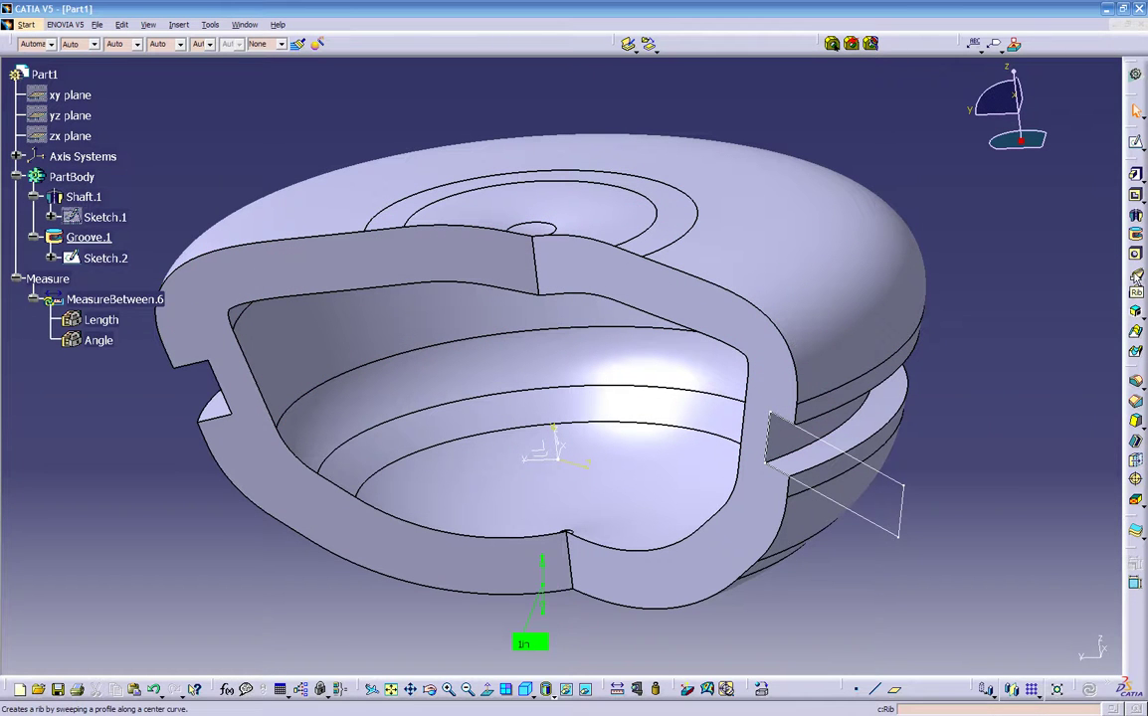
ctrl+middle_drag(1035, 310, 981, 348)
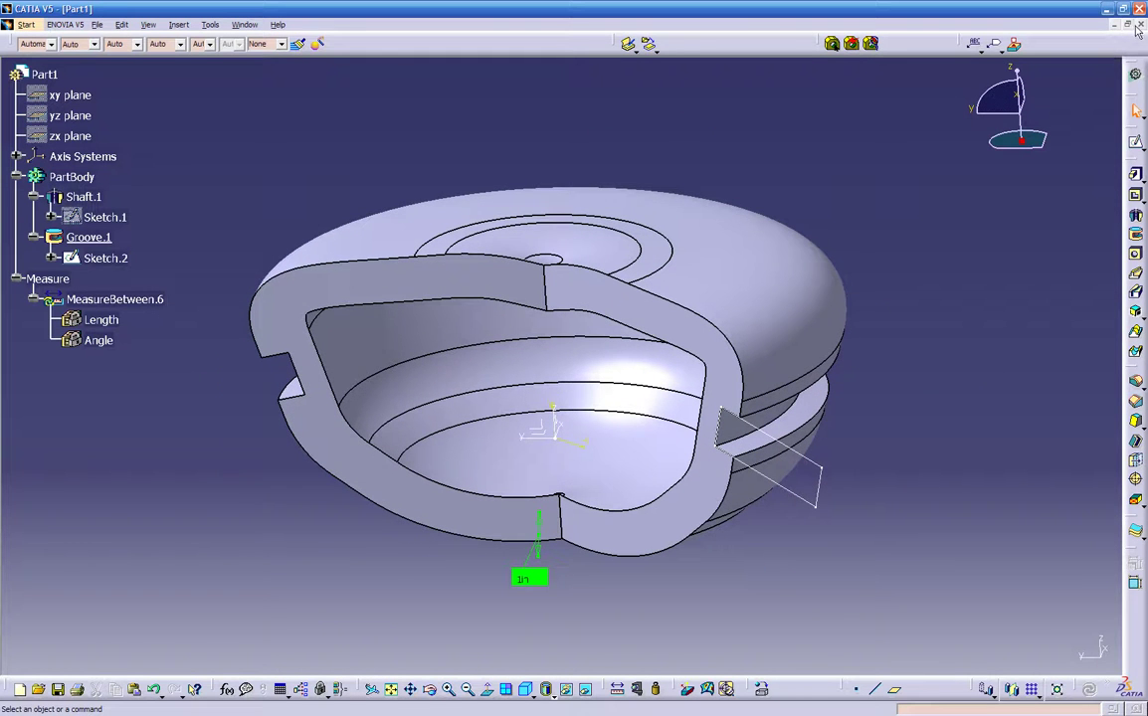
key(ctrl+F4)
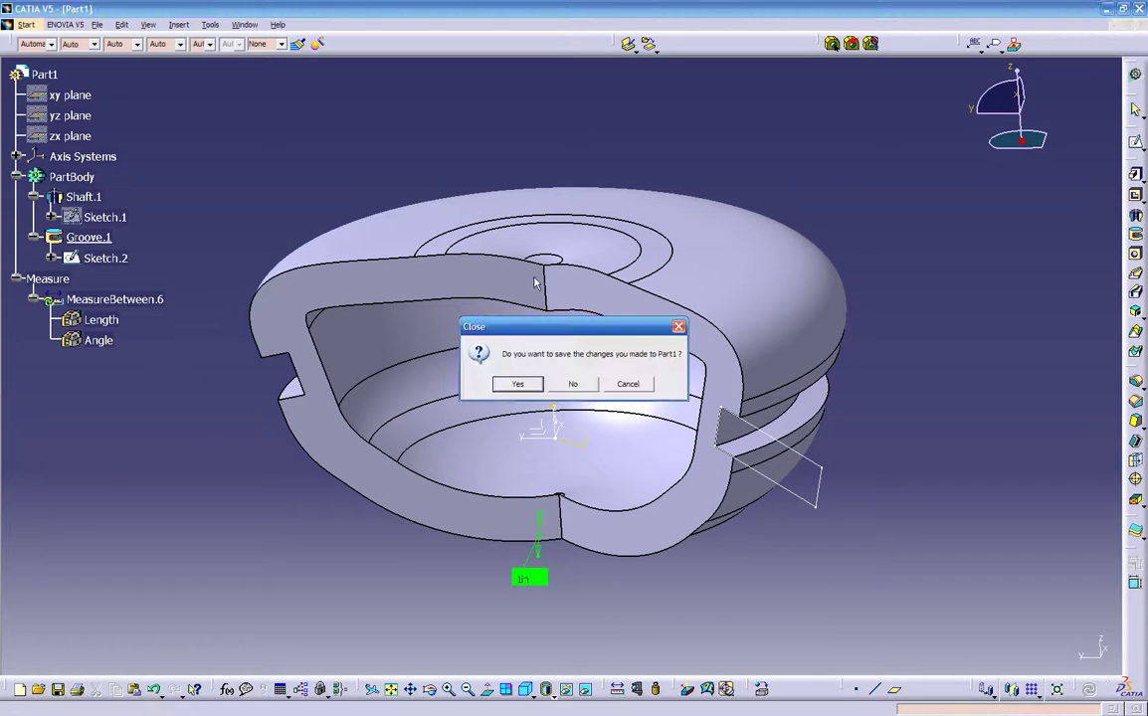
Discard Part1's changes and start a fresh Part1 in the Part Design workbench
click(573, 384)
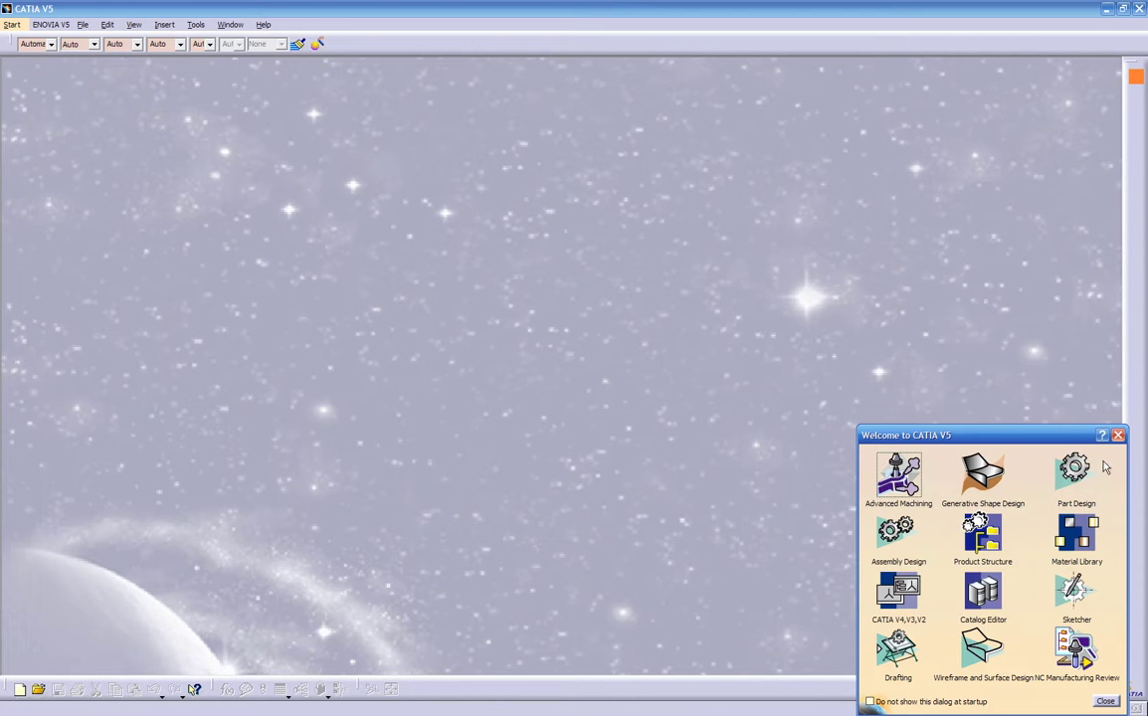
click(1075, 470)
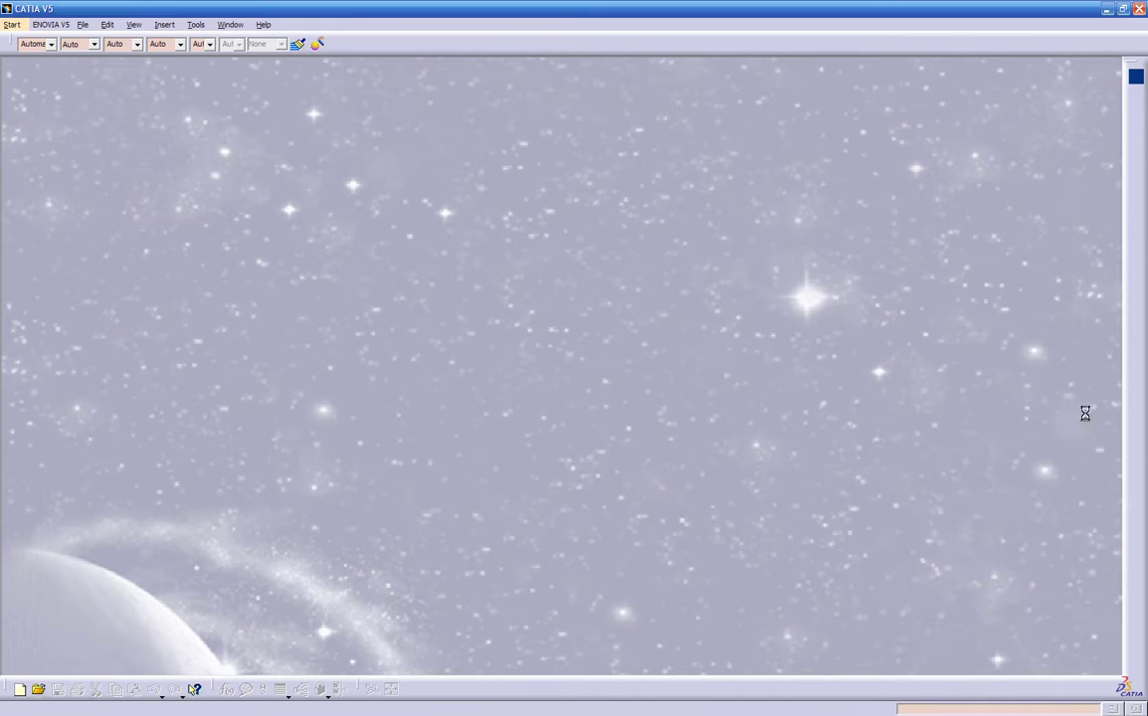
click(84, 25)
click(94, 41)
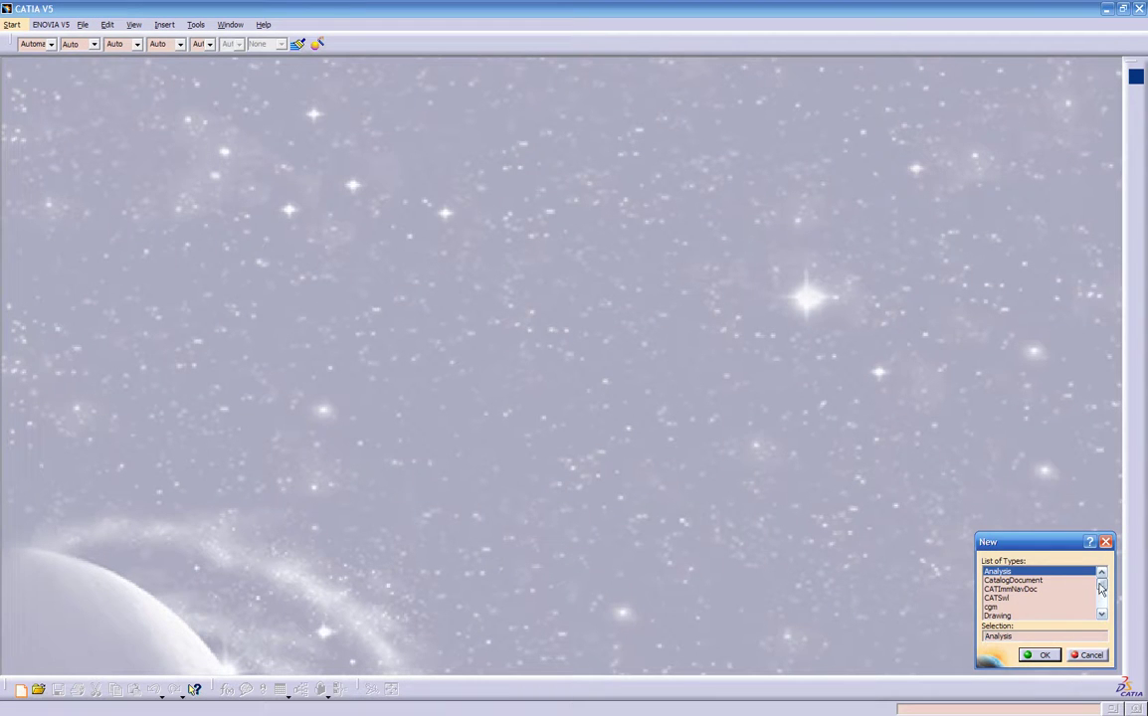
drag(1101, 589, 1100, 603)
click(1094, 654)
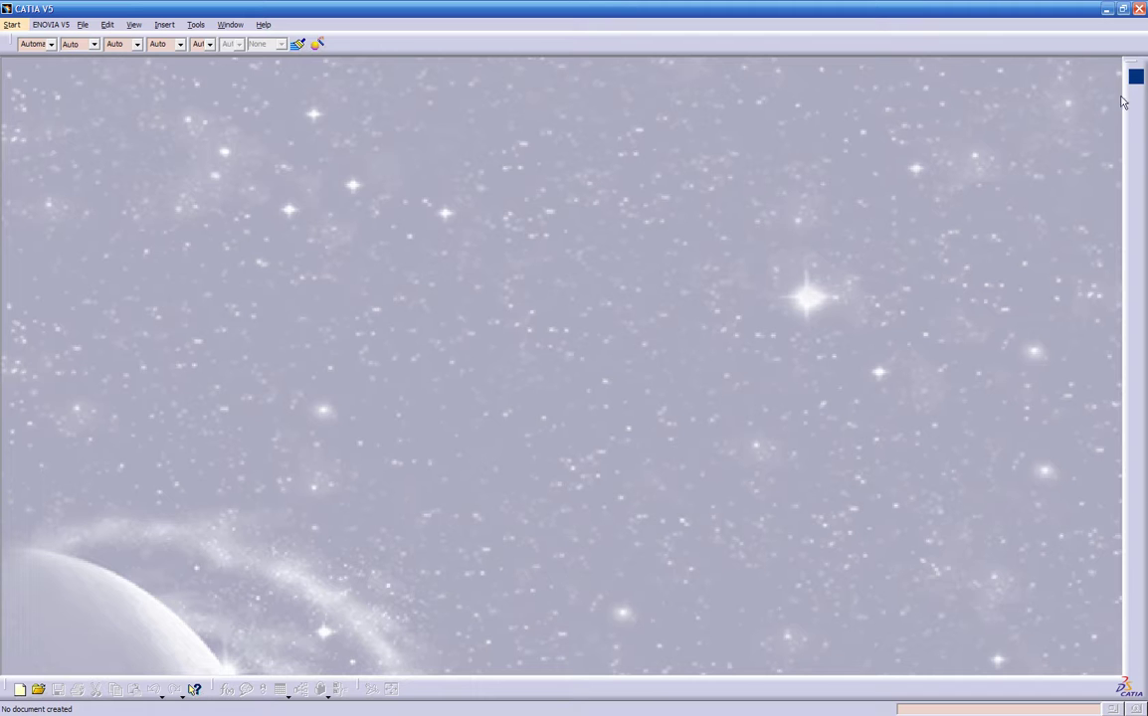
click(1135, 79)
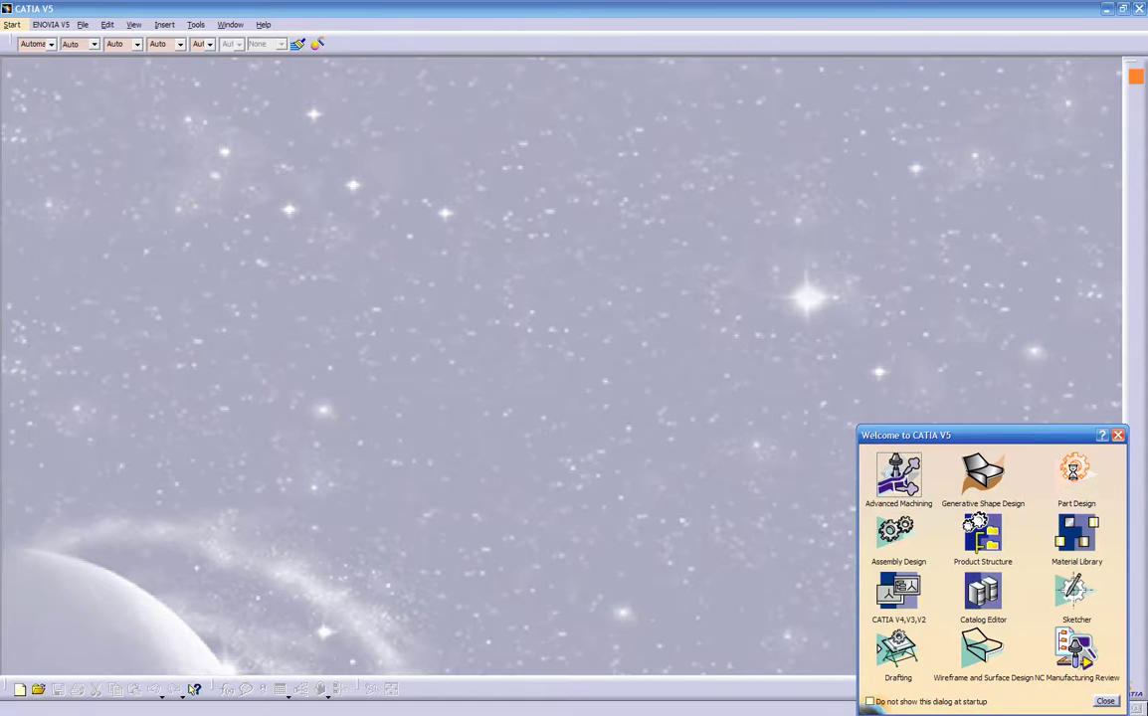
click(1075, 473)
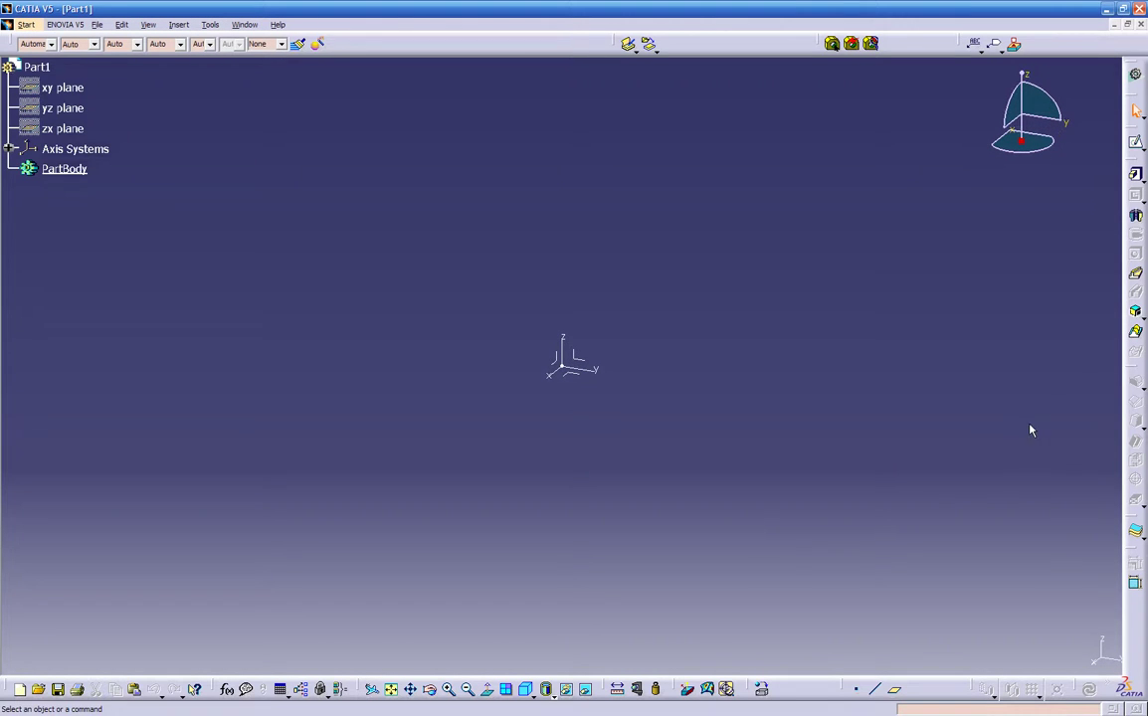
Start a new sketch on the xy plane with the origin panned to the lower left
click(1135, 143)
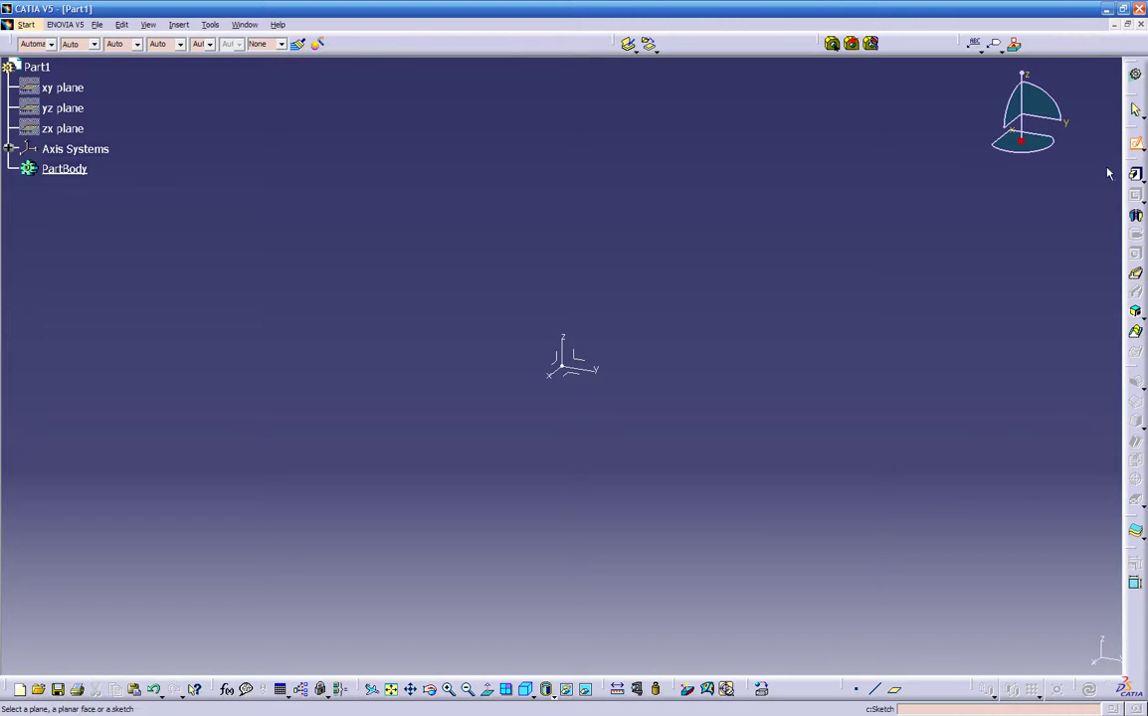
click(569, 373)
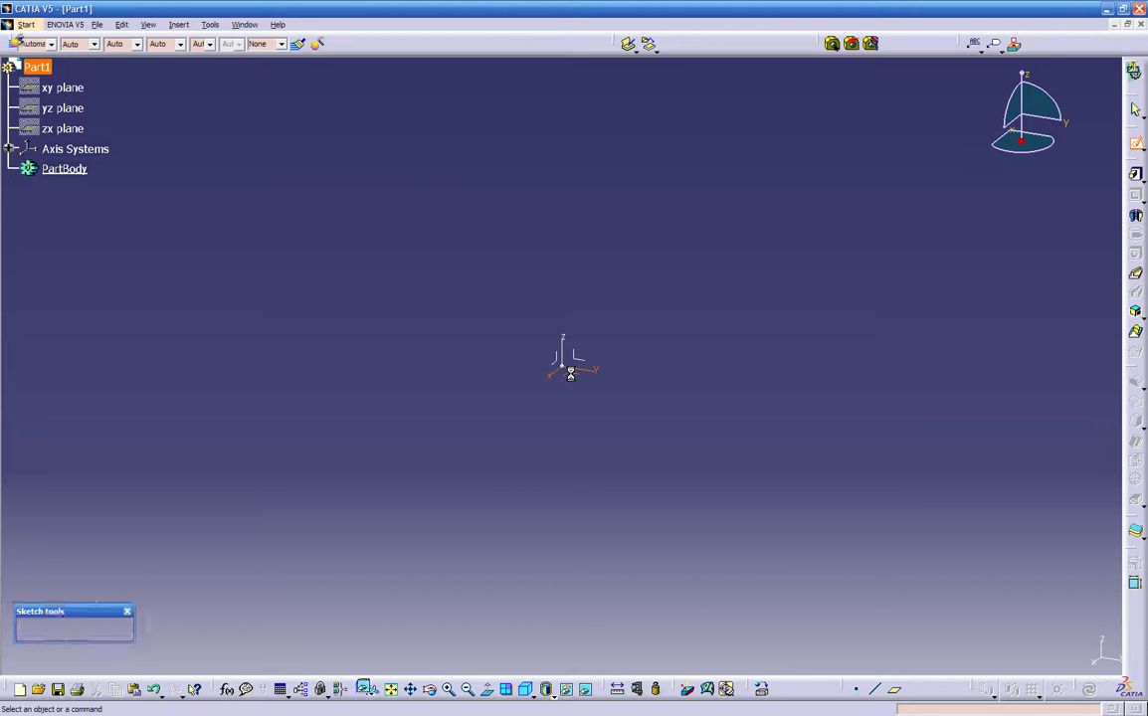
middle_drag(590, 416, 461, 527)
Draw the opening straights and tangent arcs of the sweep path with the Profile tool
click(1137, 350)
click(1137, 291)
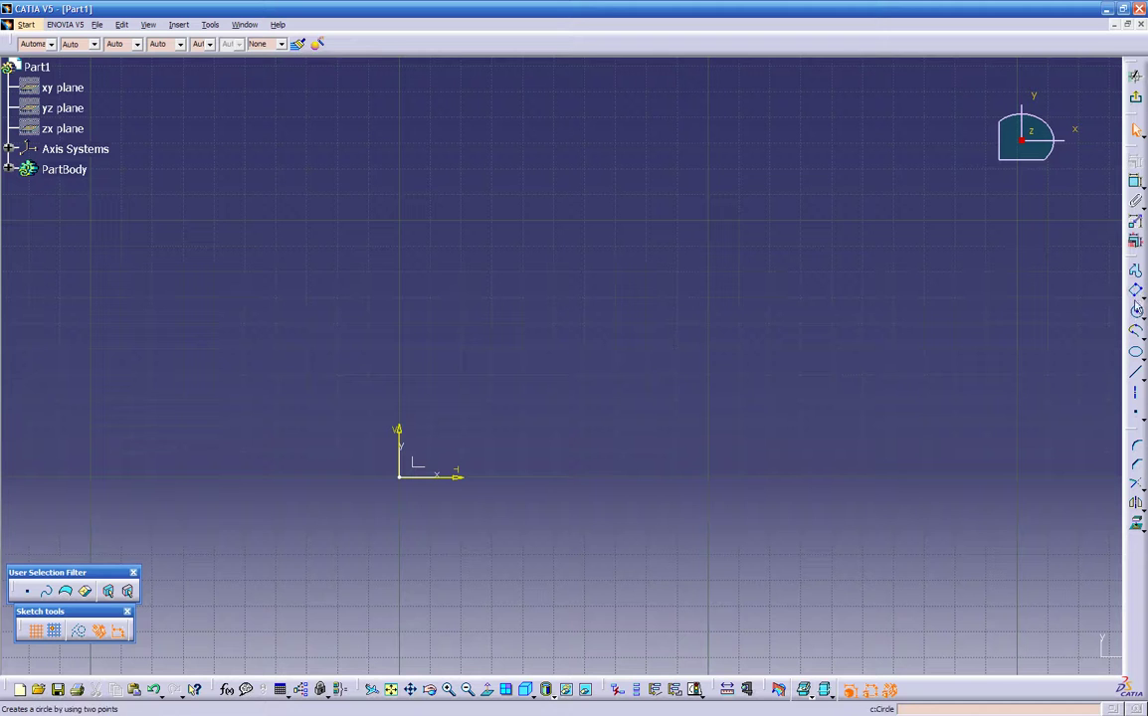
click(1135, 269)
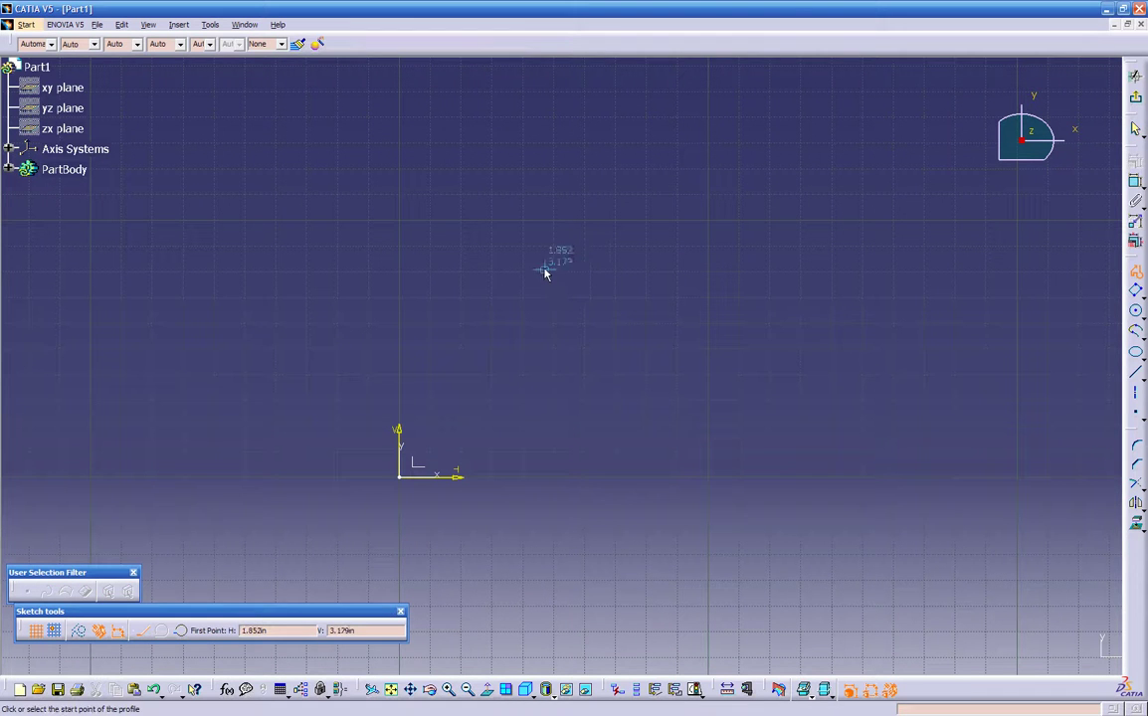
click(552, 385)
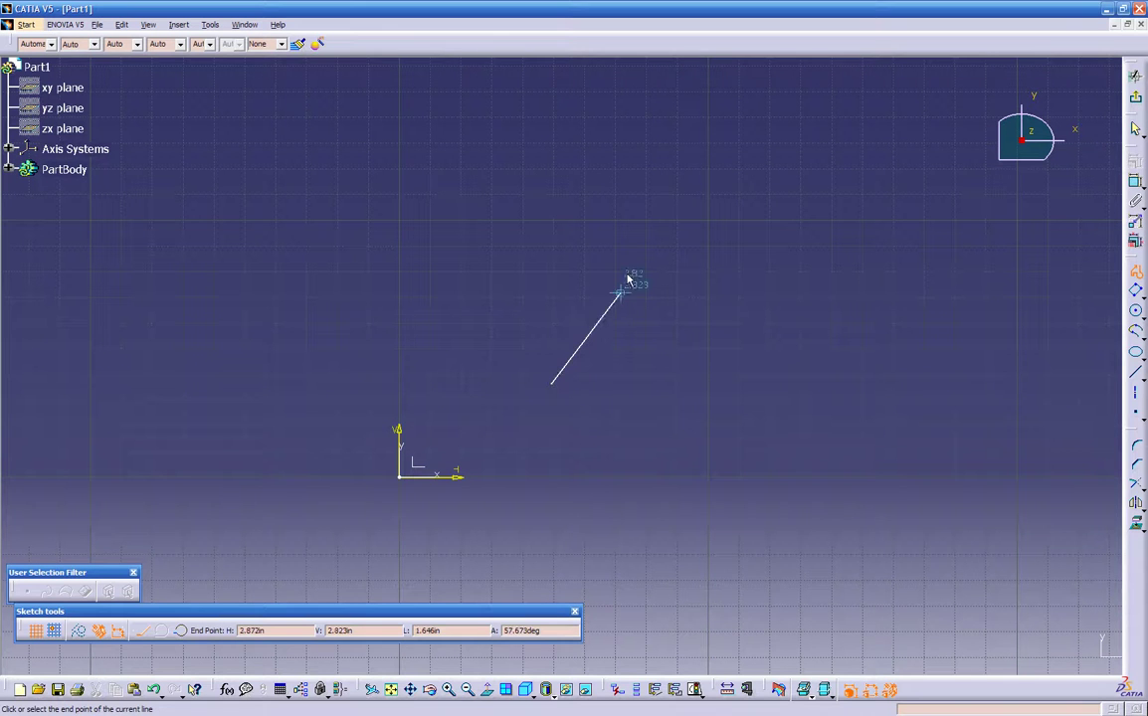
click(659, 187)
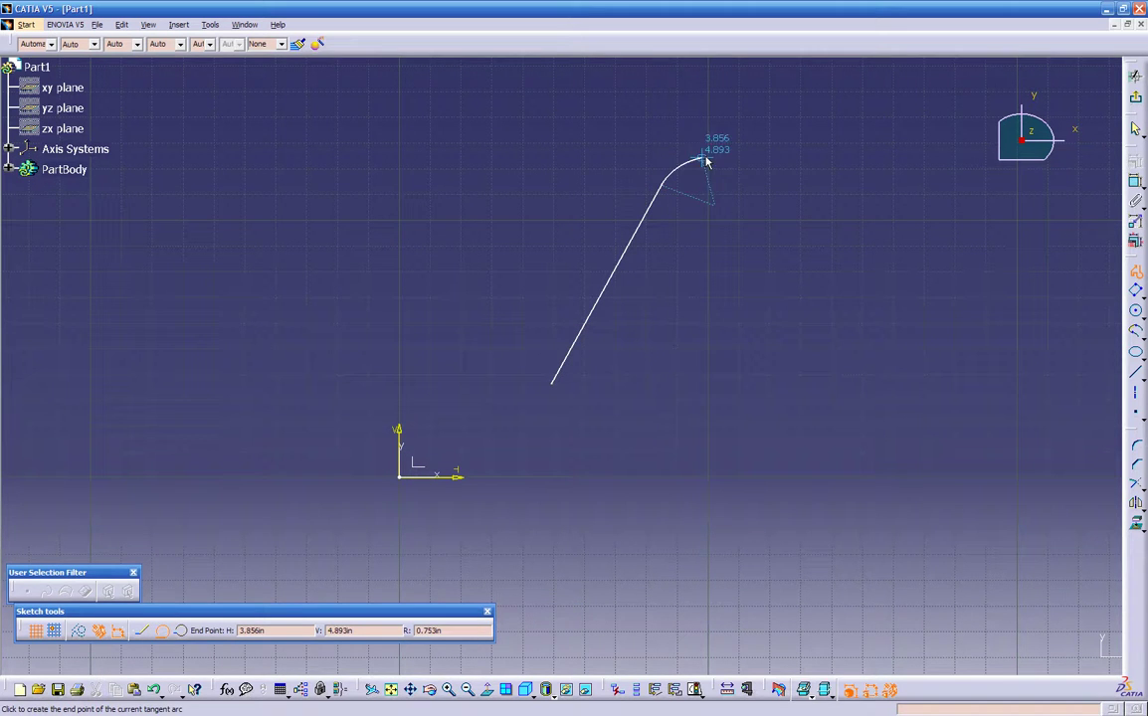
click(774, 126)
middle_drag(774, 125, 527, 345)
click(608, 290)
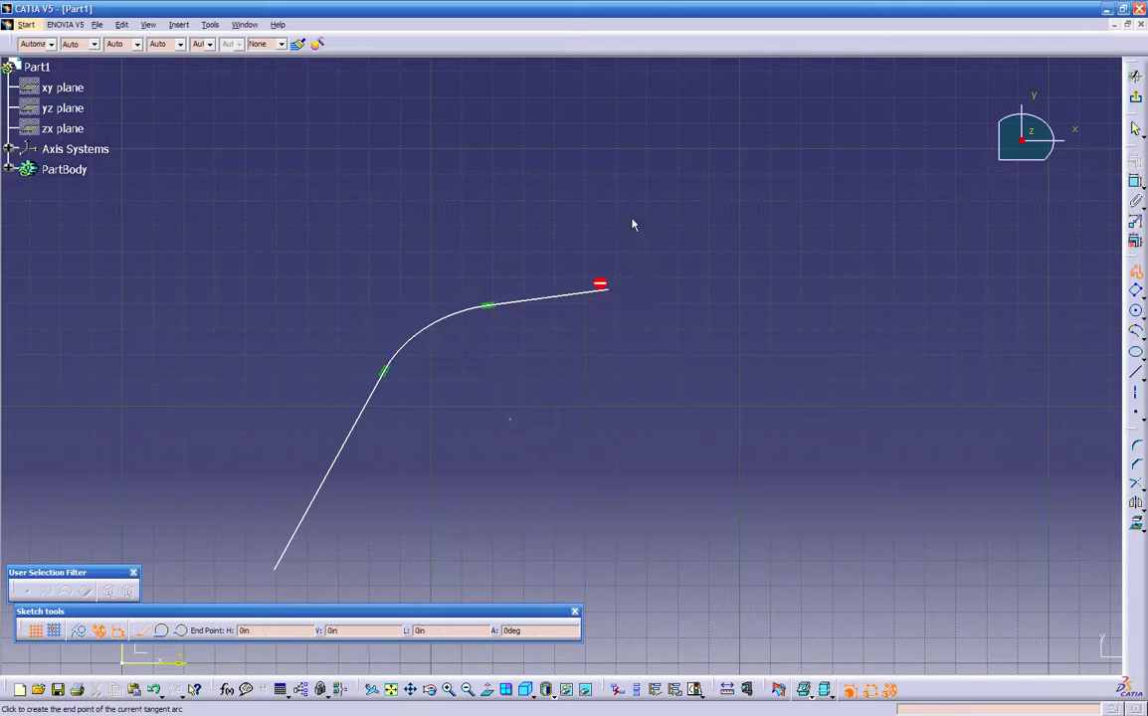
click(713, 151)
click(687, 92)
Finish the path with the upward line, vertical segment, left arc and final horizontal straight
middle_drag(461, 174, 564, 346)
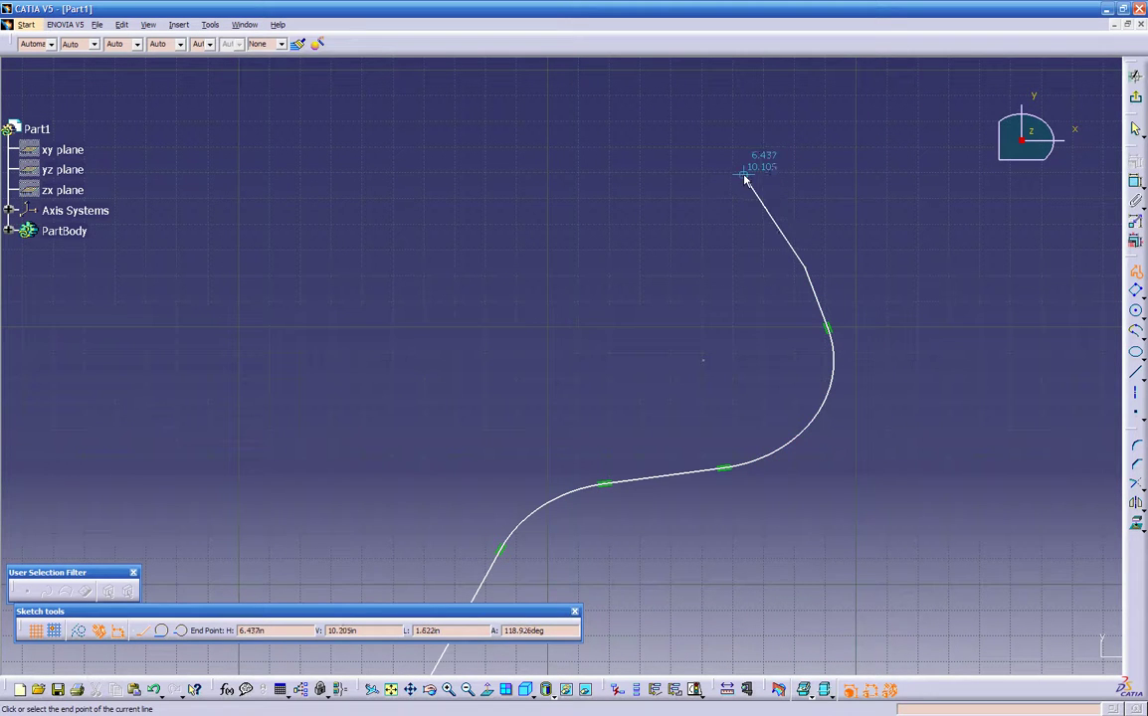
click(769, 175)
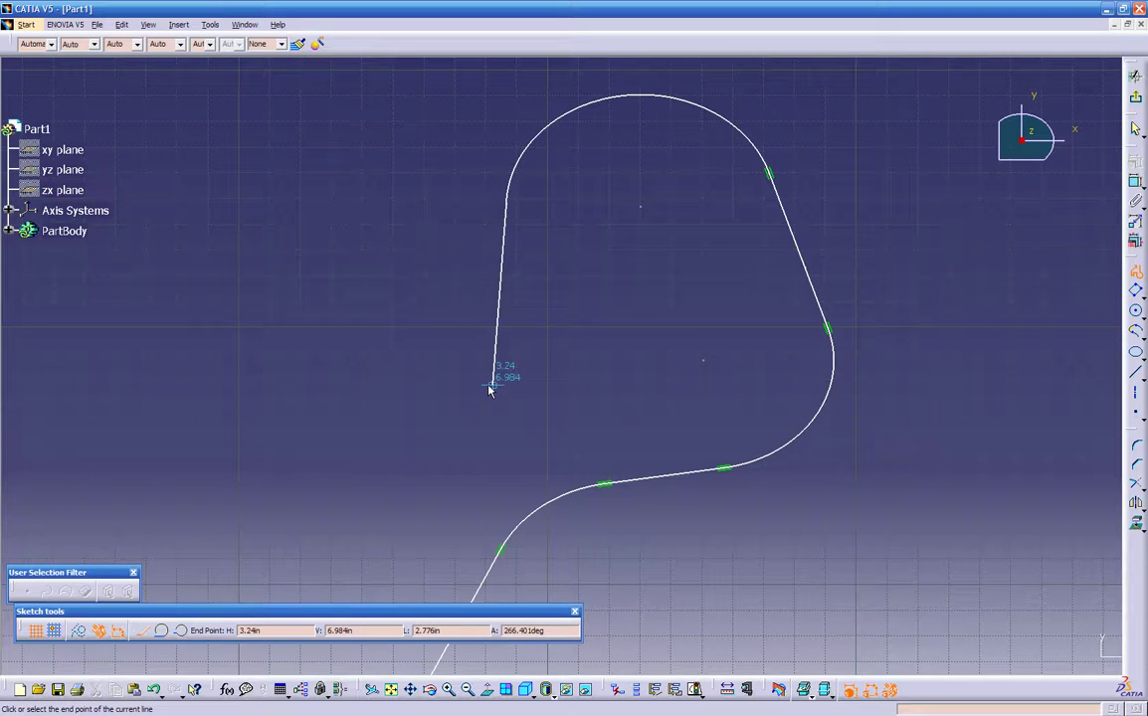
click(502, 328)
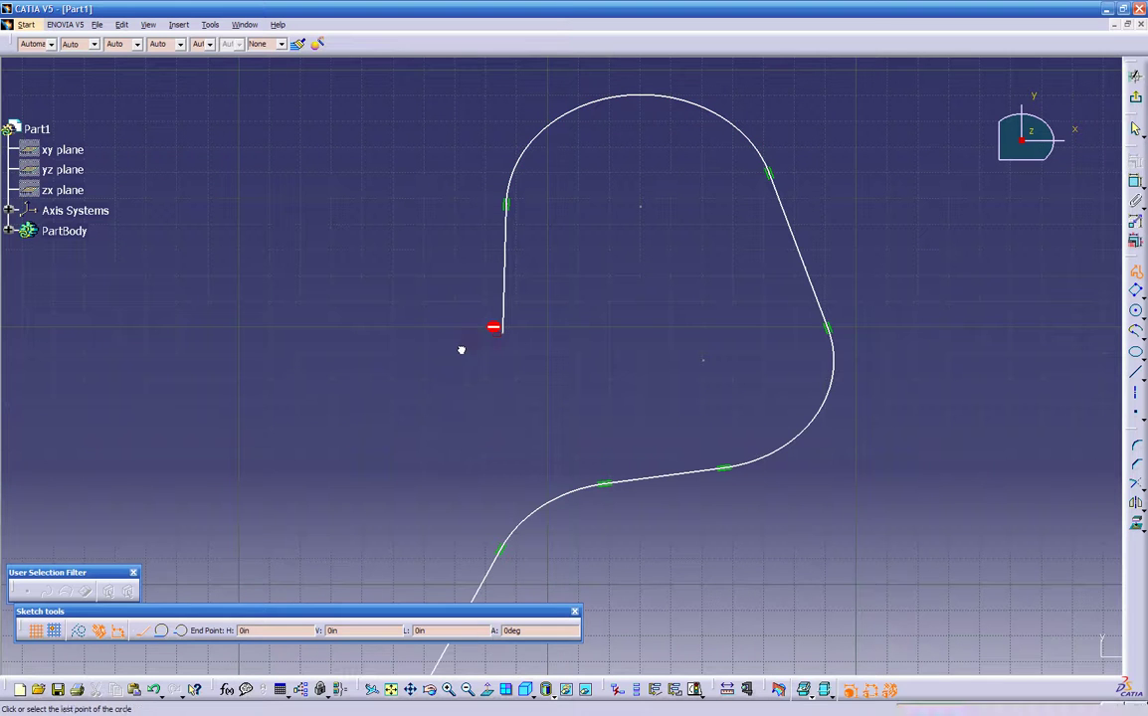
click(431, 404)
middle_drag(364, 428, 347, 481)
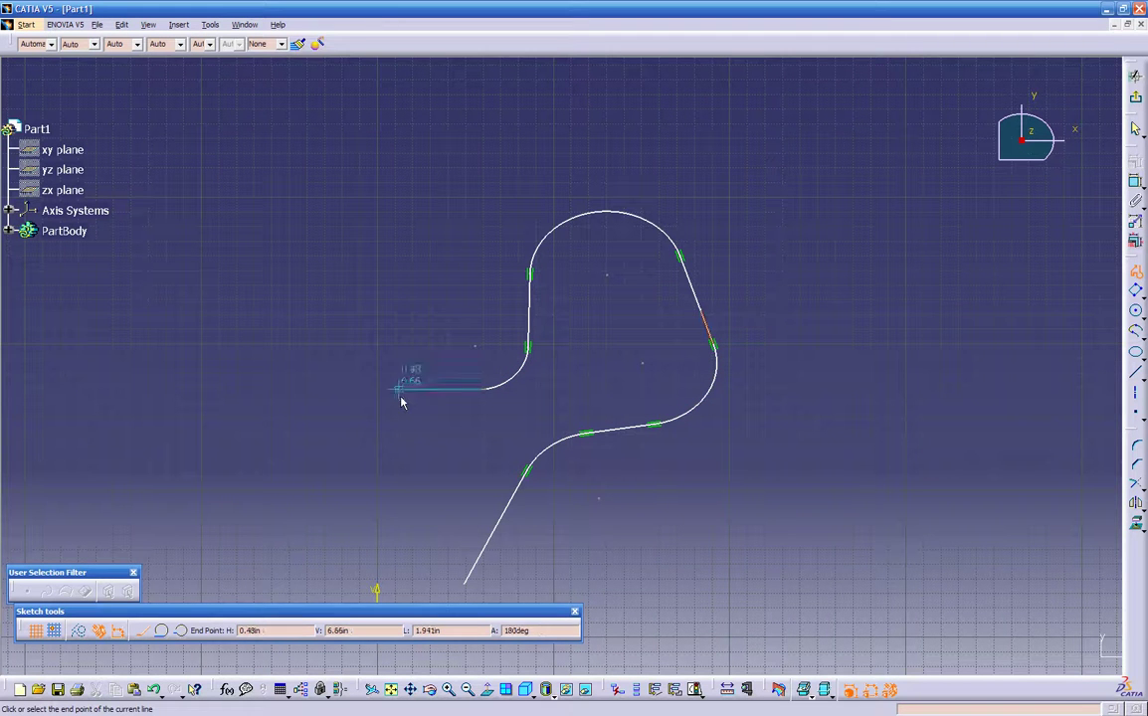
mouse_move(402, 396)
middle_down()
mouse_move(384, 405)
mouse_move(512, 371)
mouse_move(504, 379)
middle_up()
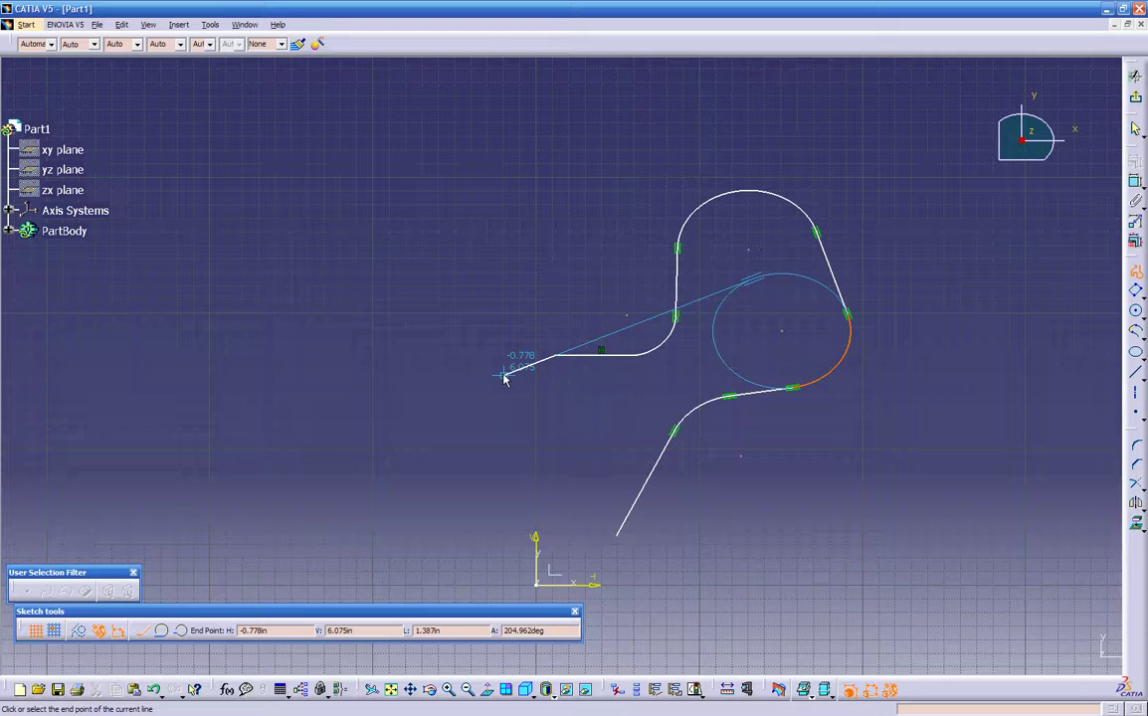
click(556, 354)
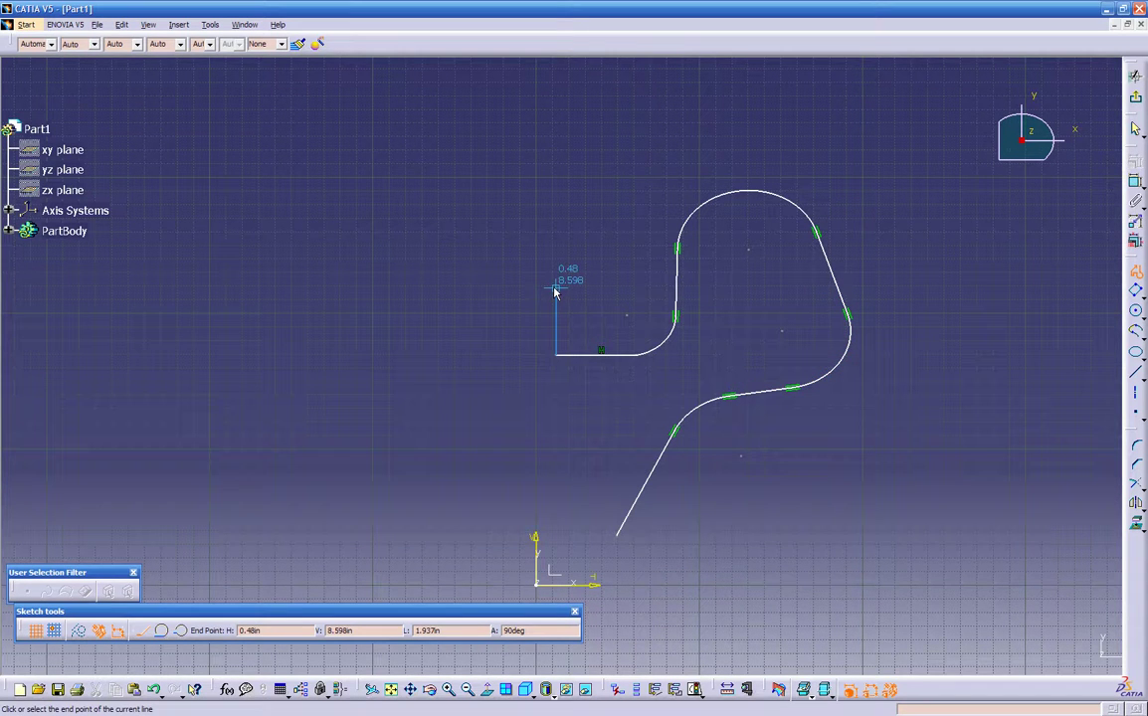
key(Escape)
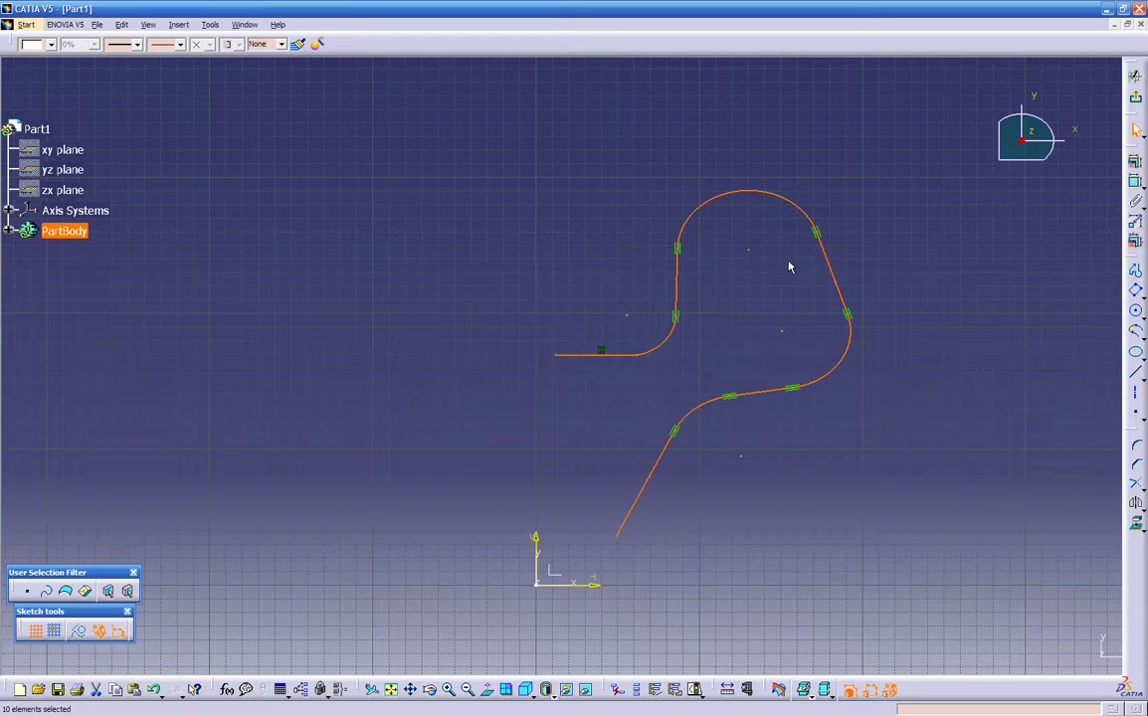
click(880, 230)
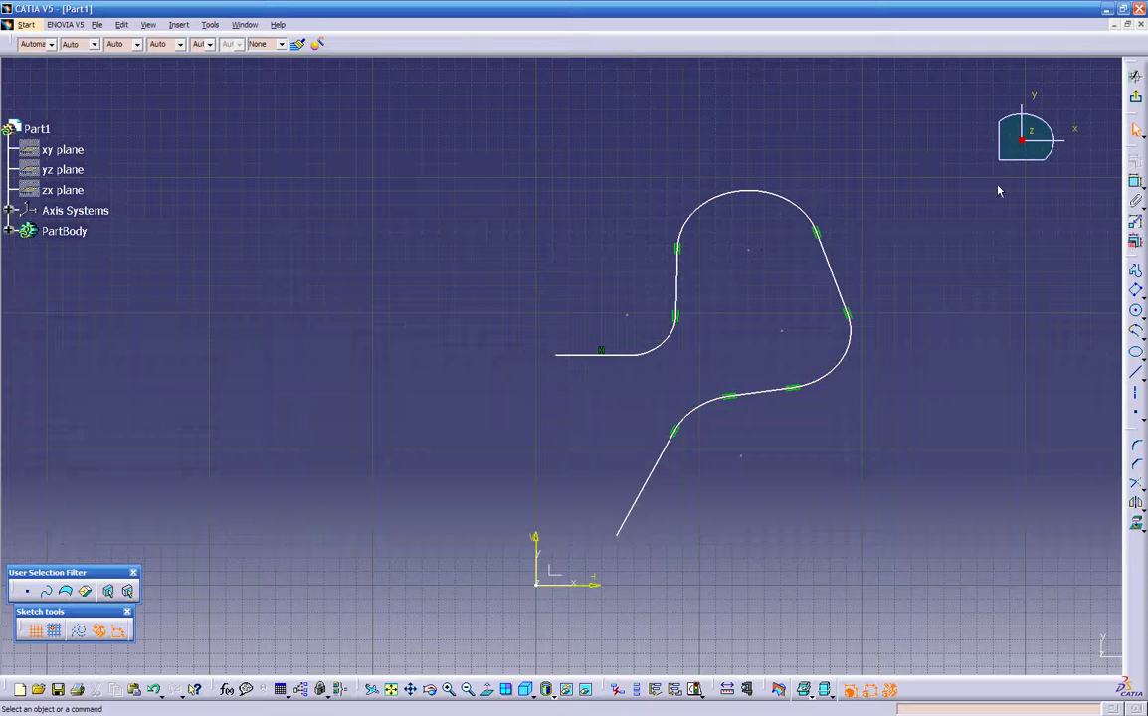
Exit to the 3D part and orbit around the hook-shaped Sketch.1 path
click(1135, 75)
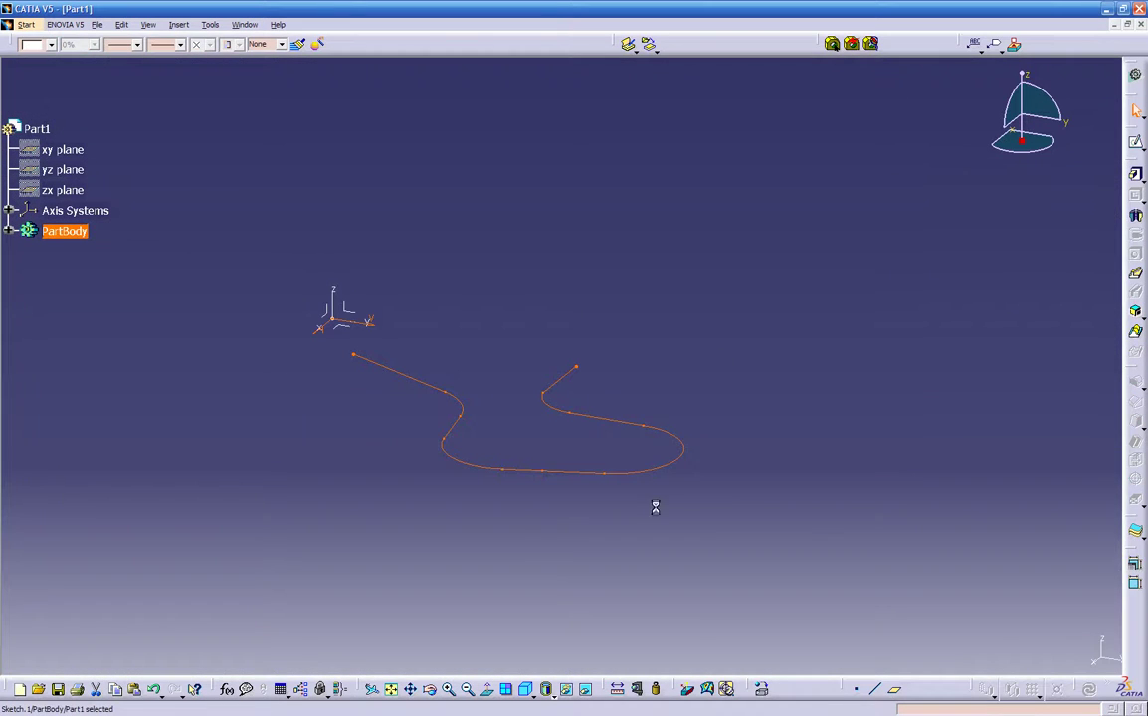
click(529, 547)
middle_drag(529, 546, 665, 578)
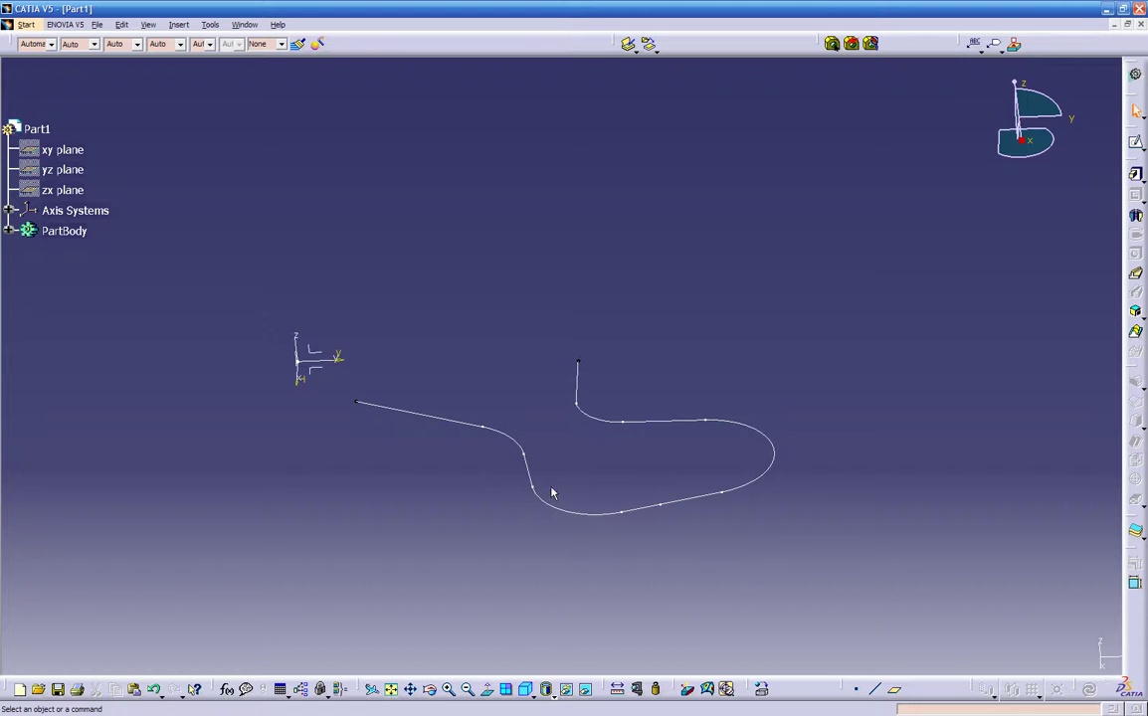
middle_drag(395, 473, 609, 547)
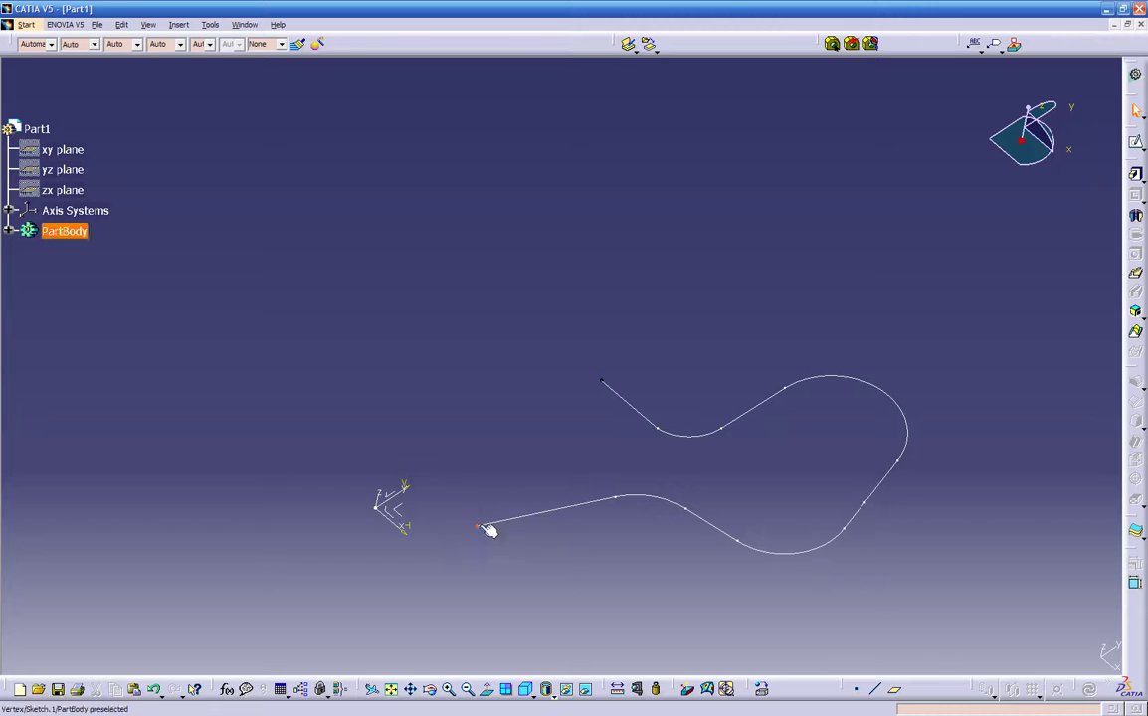
middle_drag(605, 384, 560, 418)
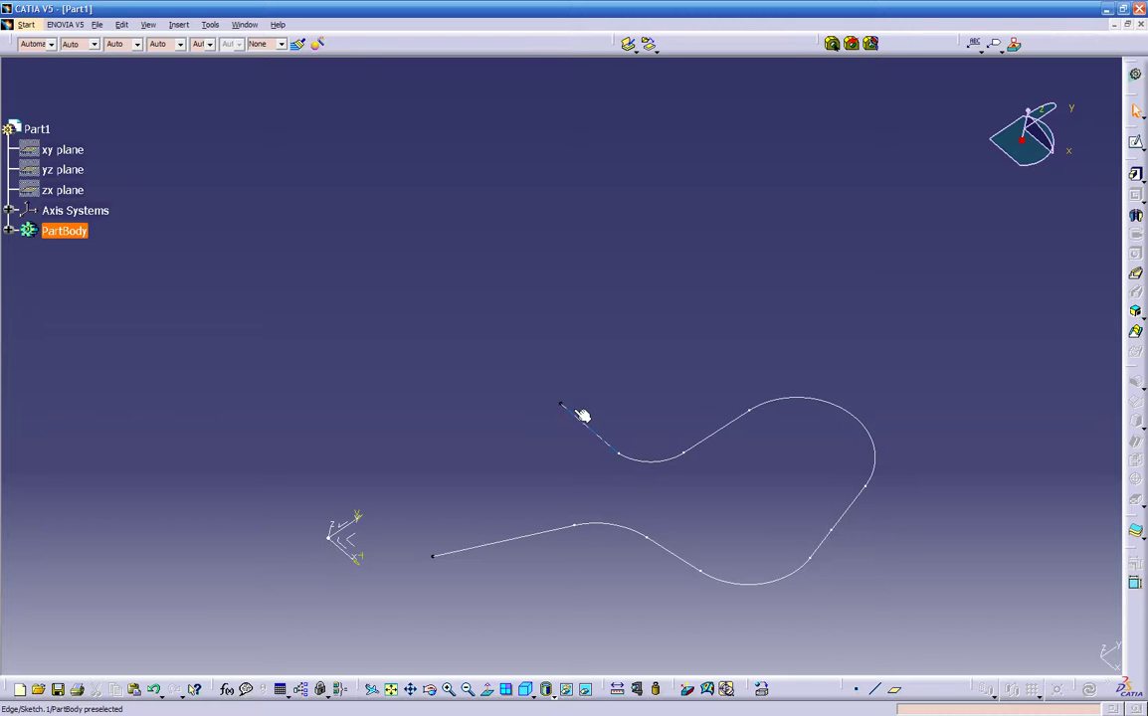
Create a plane normal to Sketch.1 at its end vertex and open a sketch on it
click(897, 691)
click(1034, 505)
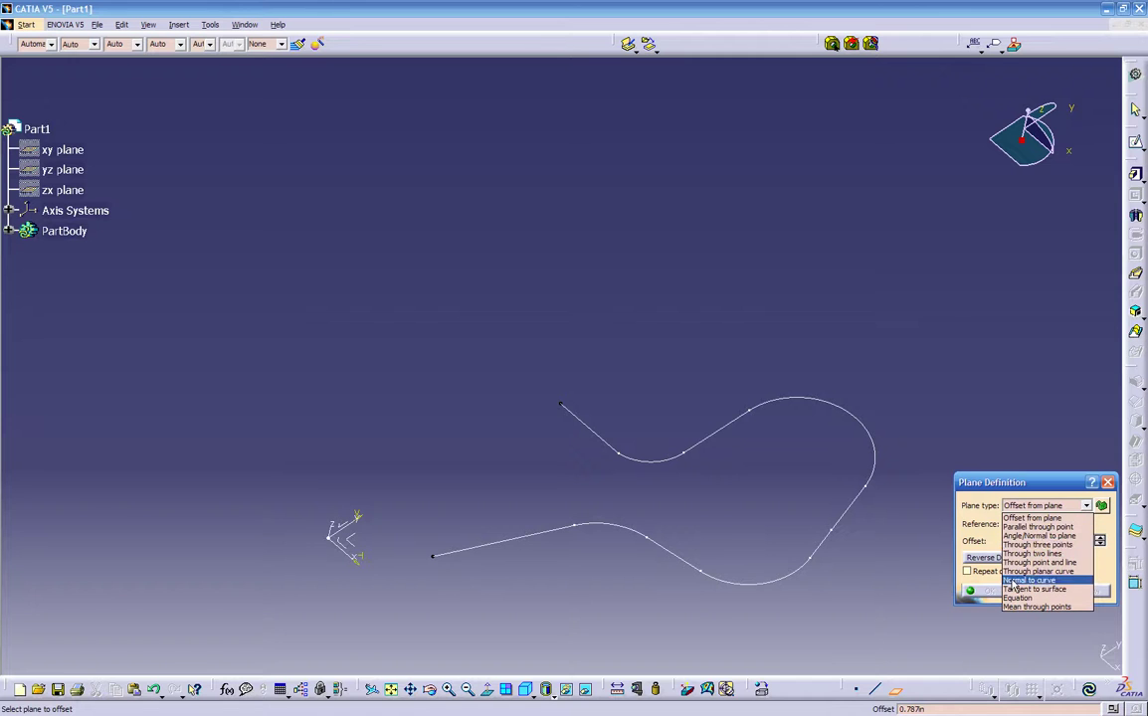
click(1014, 581)
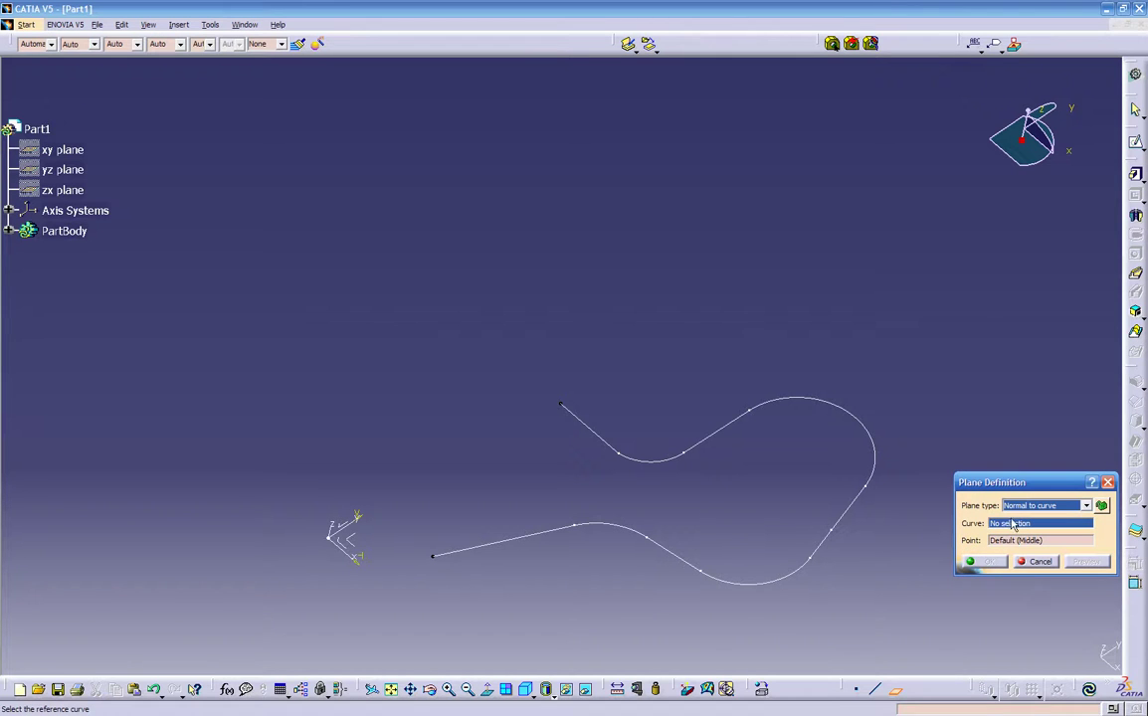
click(637, 464)
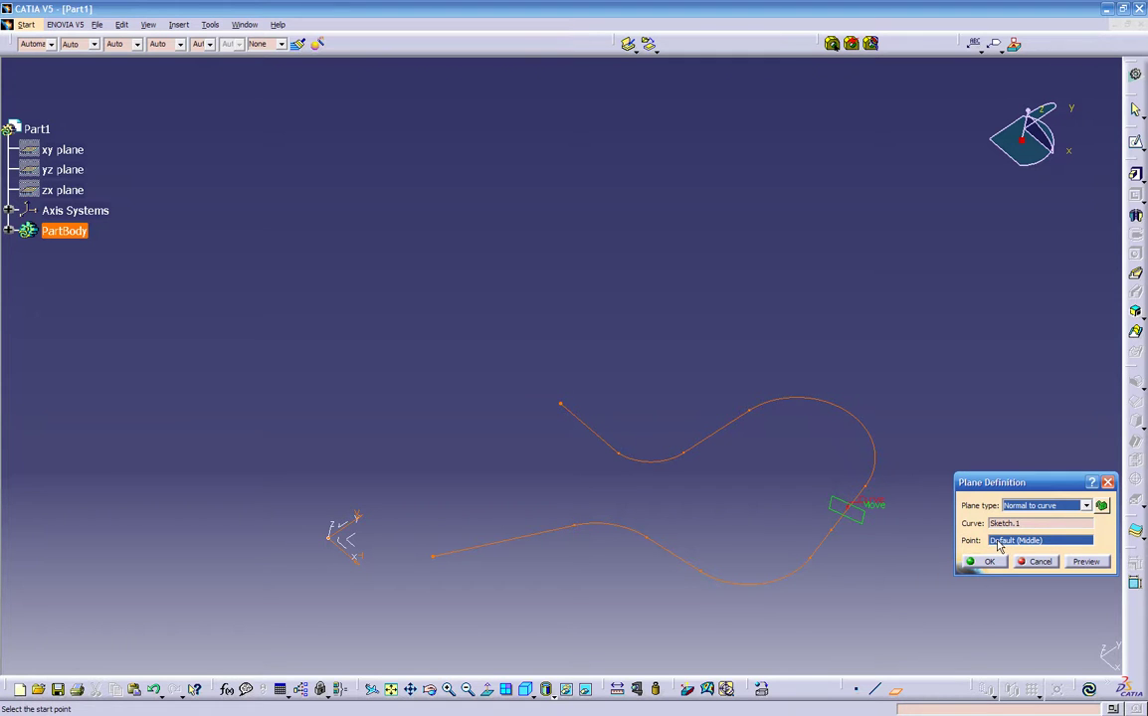
click(564, 407)
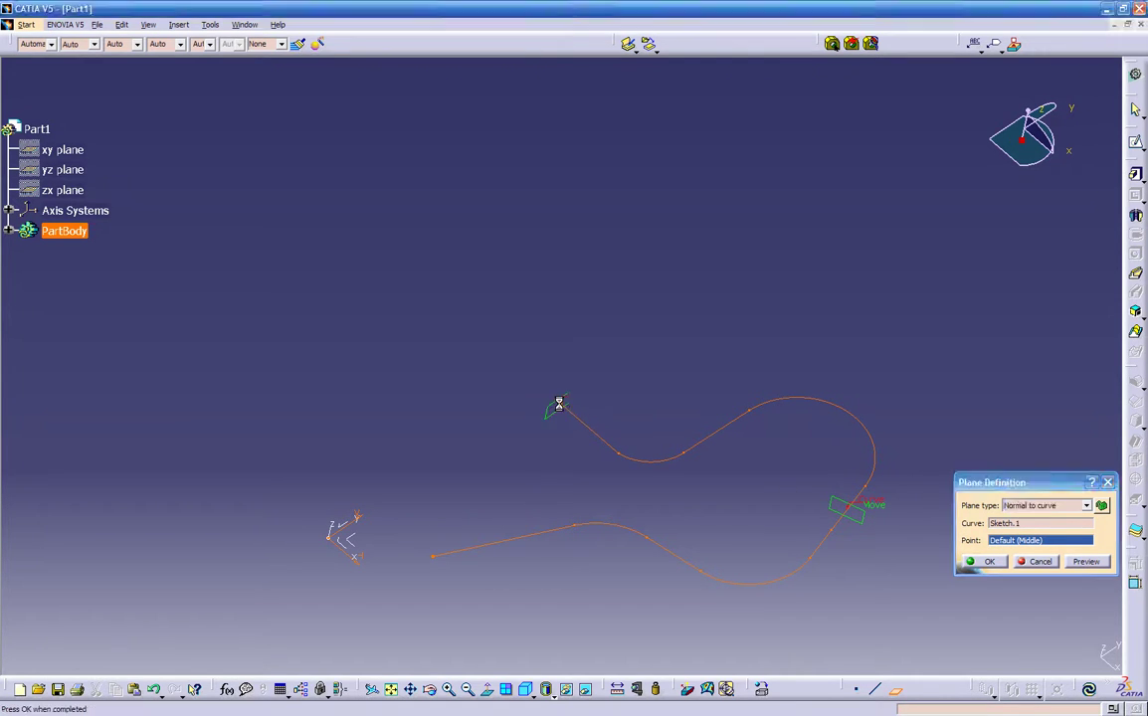
middle_drag(562, 435, 686, 438)
click(981, 561)
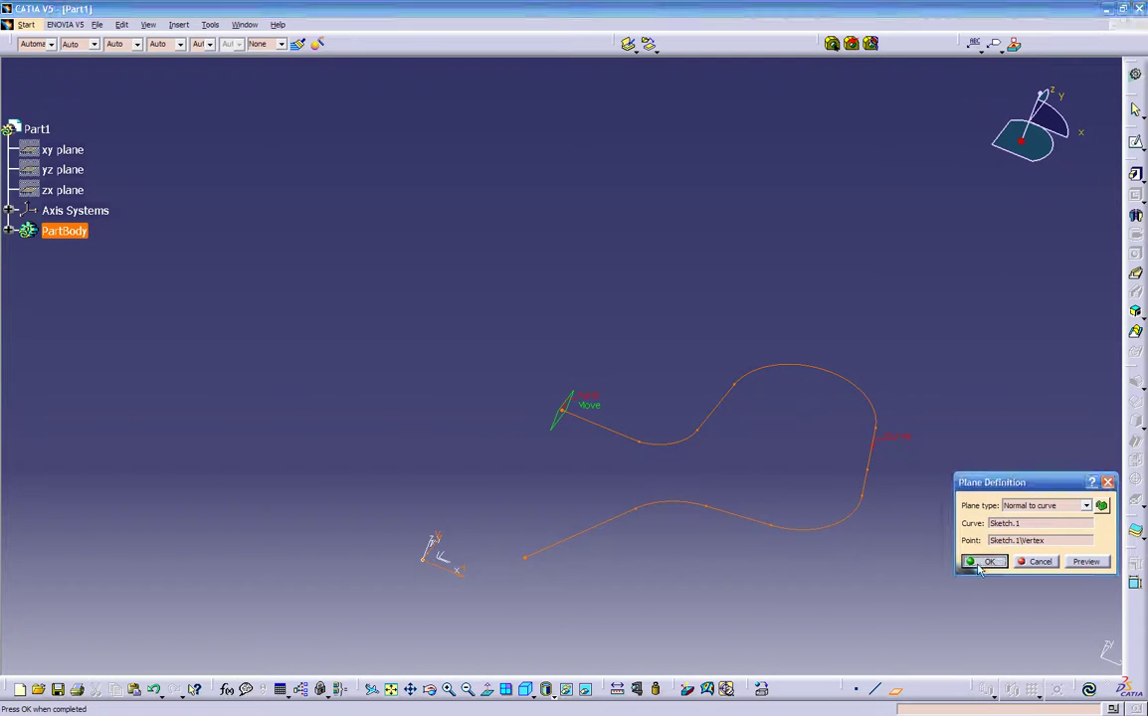
middle_drag(753, 498, 574, 436)
click(568, 406)
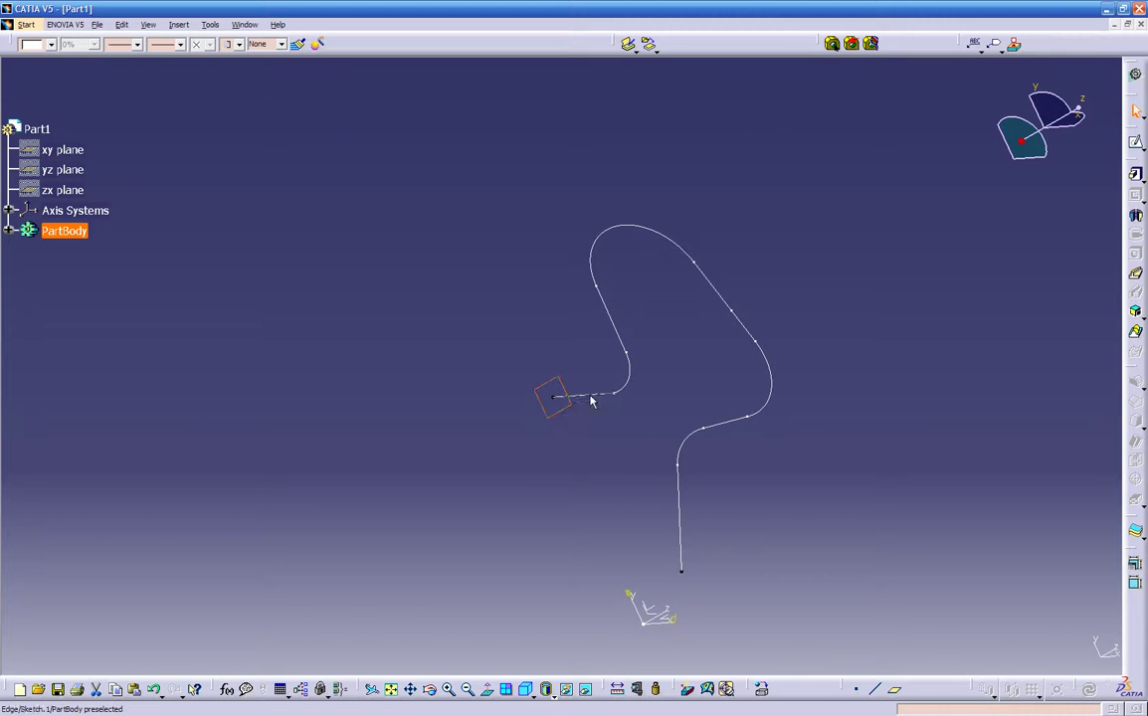
click(1138, 145)
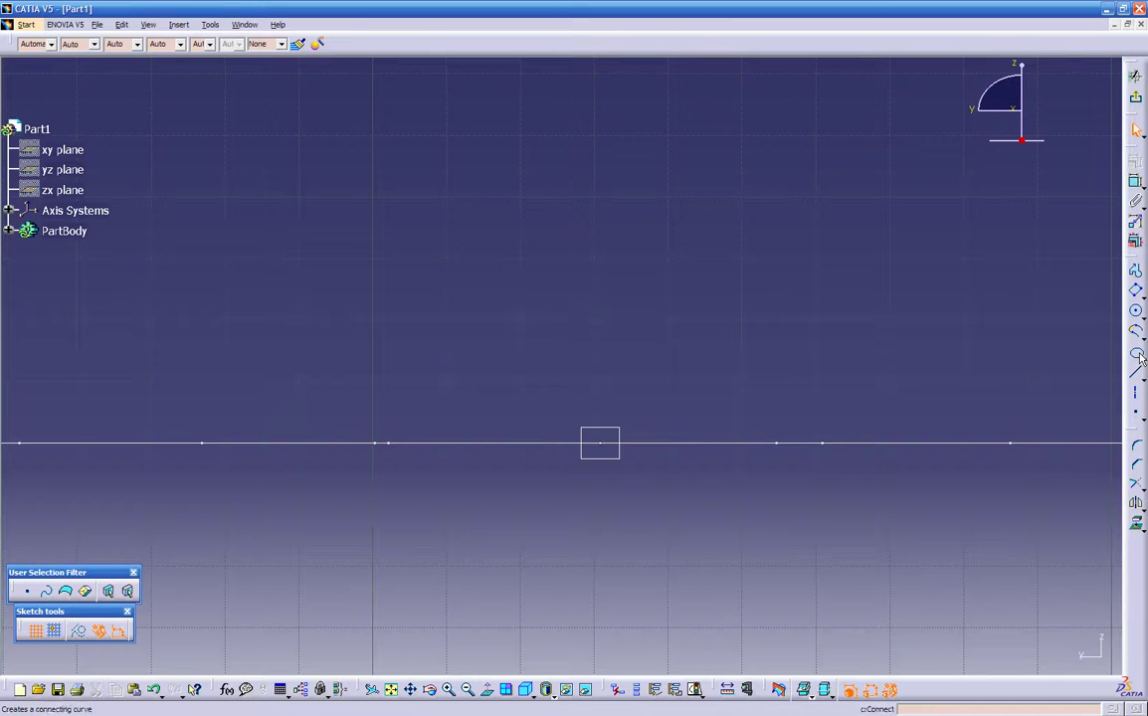
Sketch Ellipse.1 centred on the horizontal axis at the path's end point
click(1137, 352)
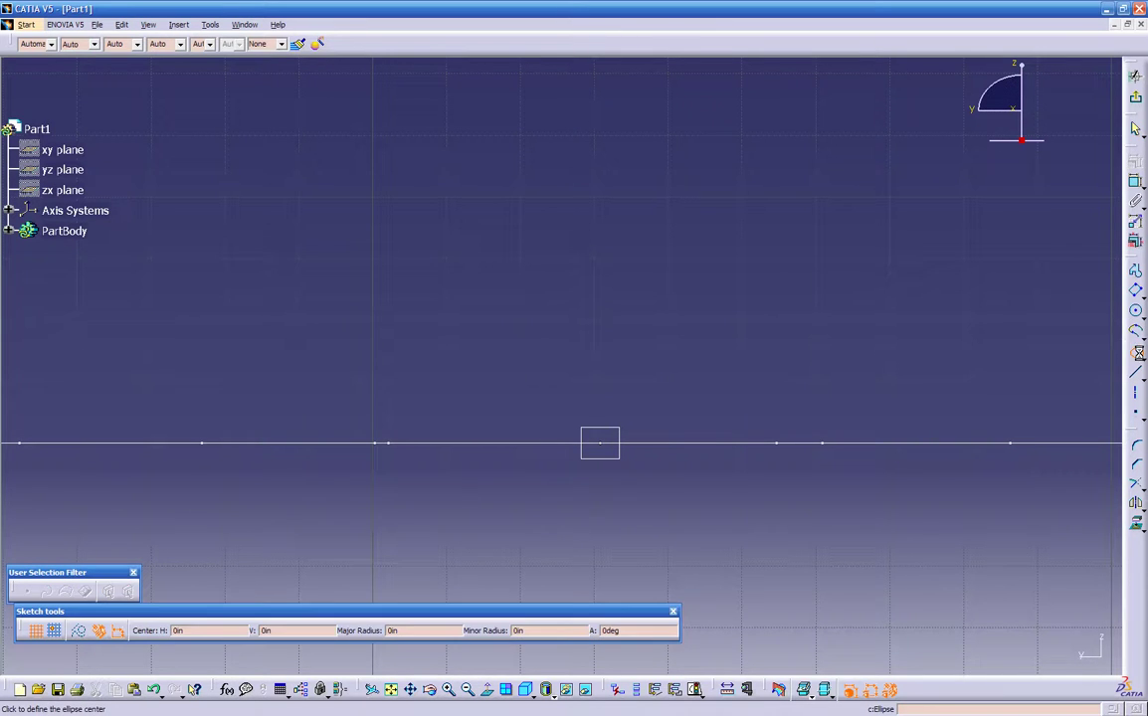
click(604, 443)
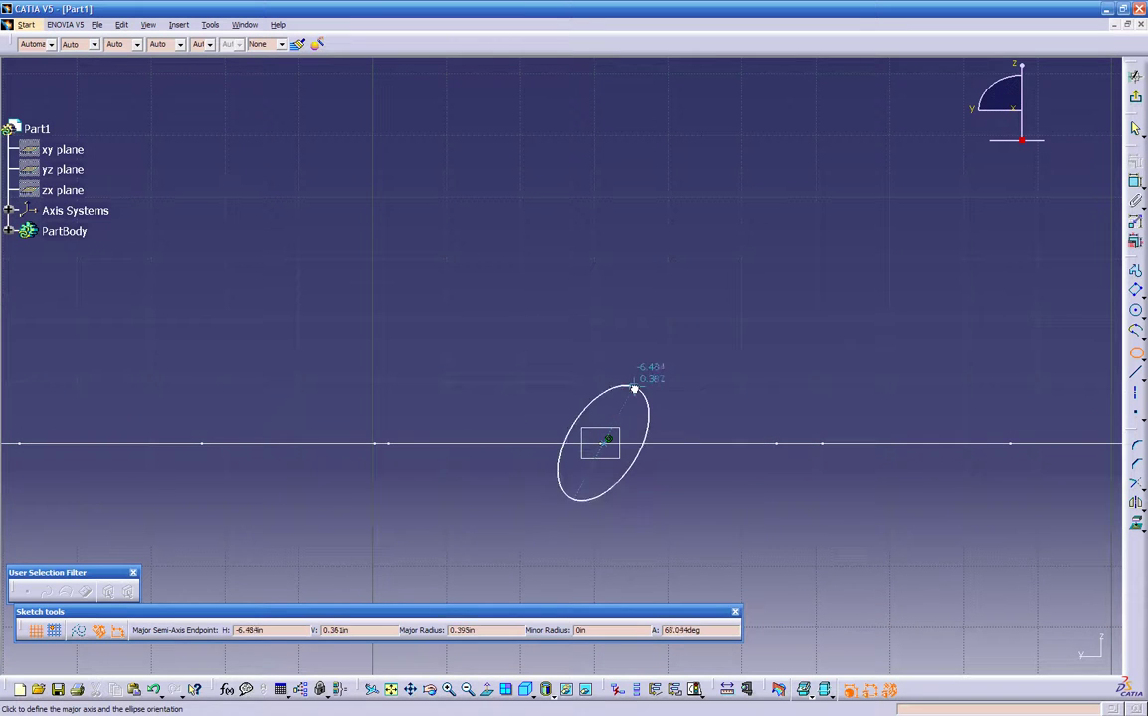
click(692, 369)
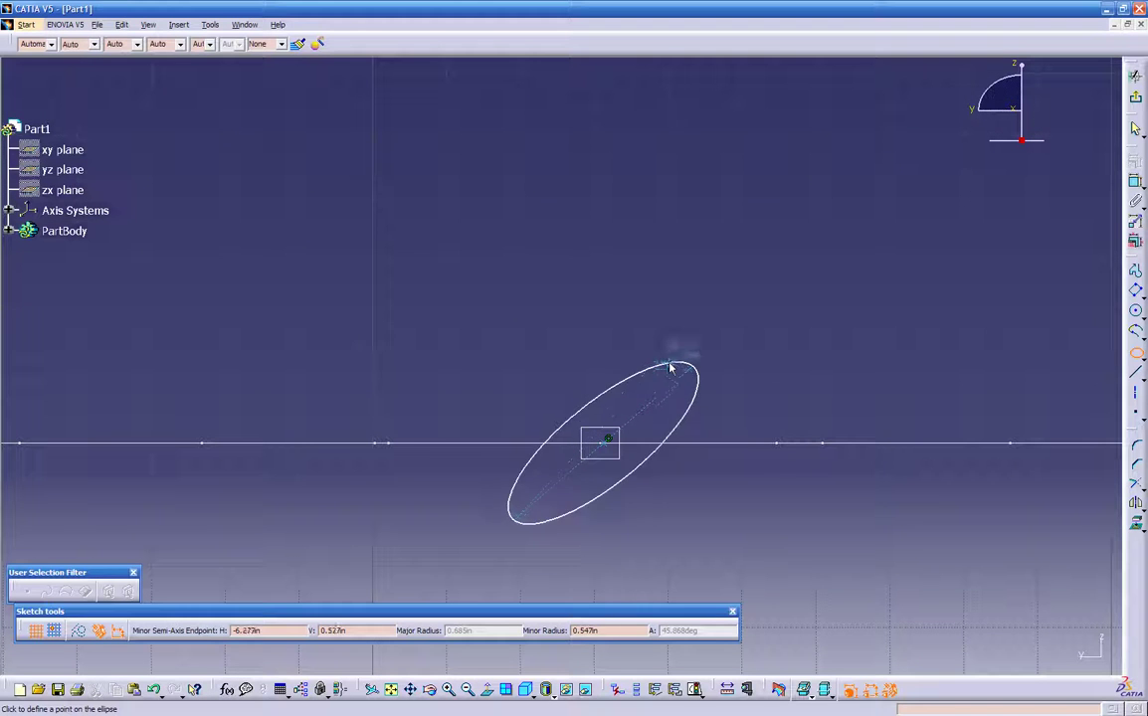
click(624, 362)
mouse_move(691, 332)
middle_down()
mouse_move(690, 358)
mouse_move(554, 462)
mouse_move(277, 471)
mouse_move(402, 475)
mouse_move(610, 431)
mouse_move(743, 320)
mouse_move(556, 391)
mouse_move(554, 346)
mouse_move(569, 441)
middle_up()
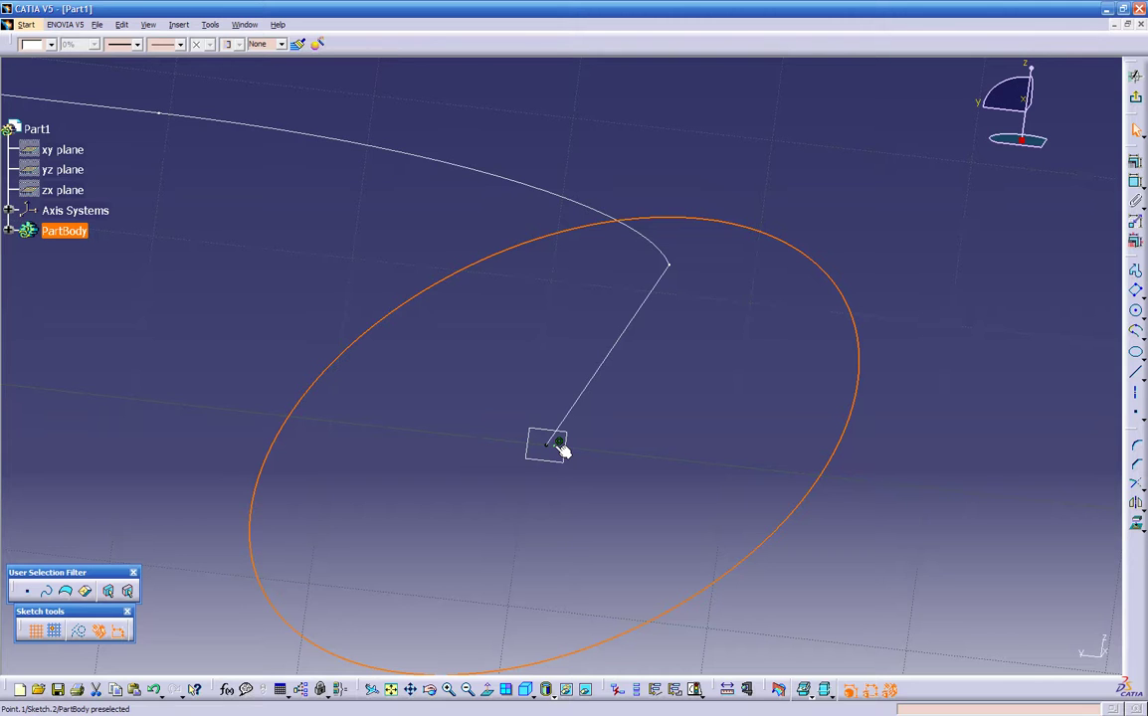
Constrain the ellipse centre to coincide with the path's end point
click(558, 443)
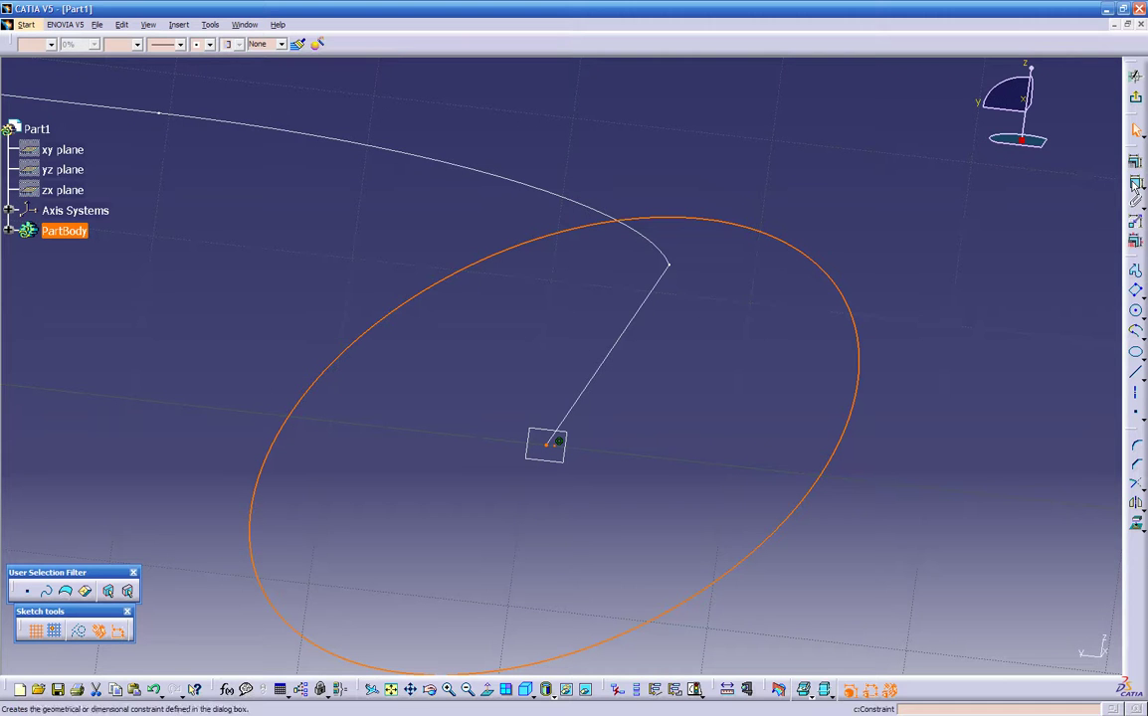
click(1017, 177)
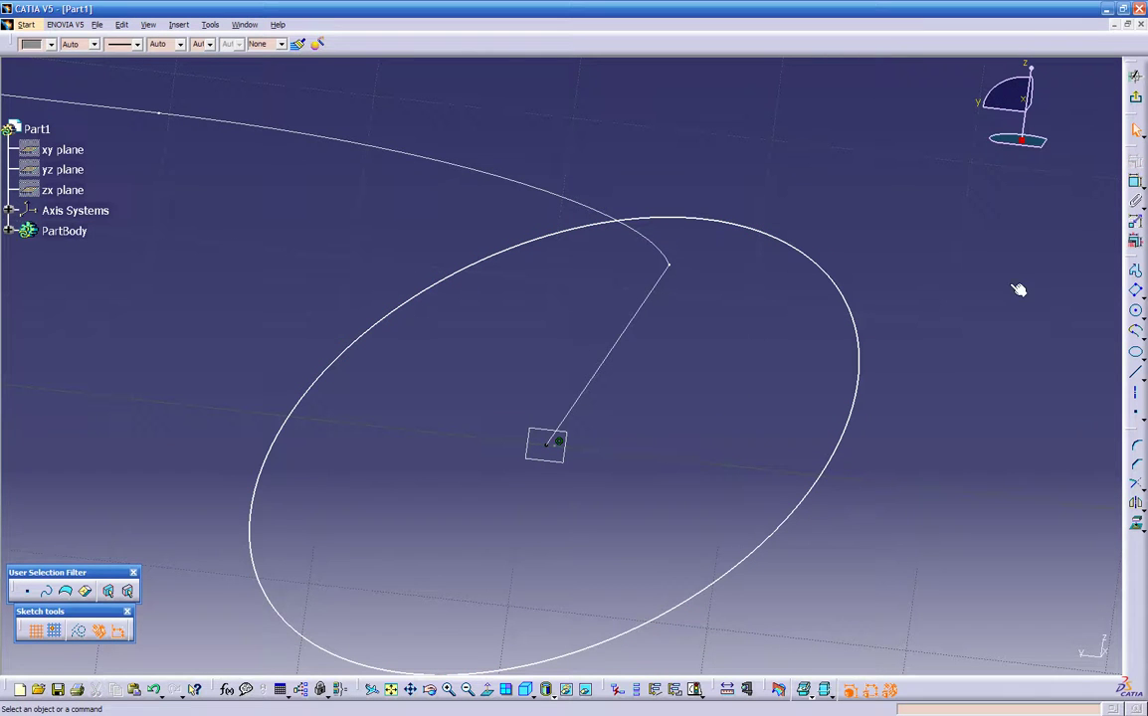
click(560, 445)
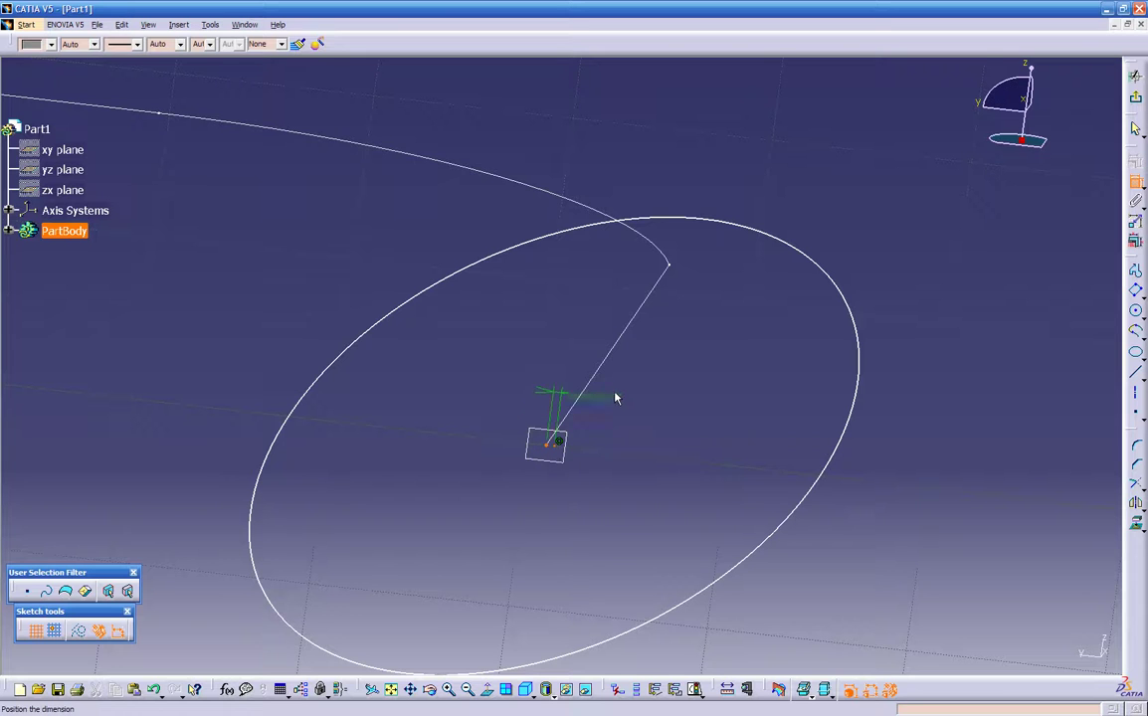
right_click(644, 375)
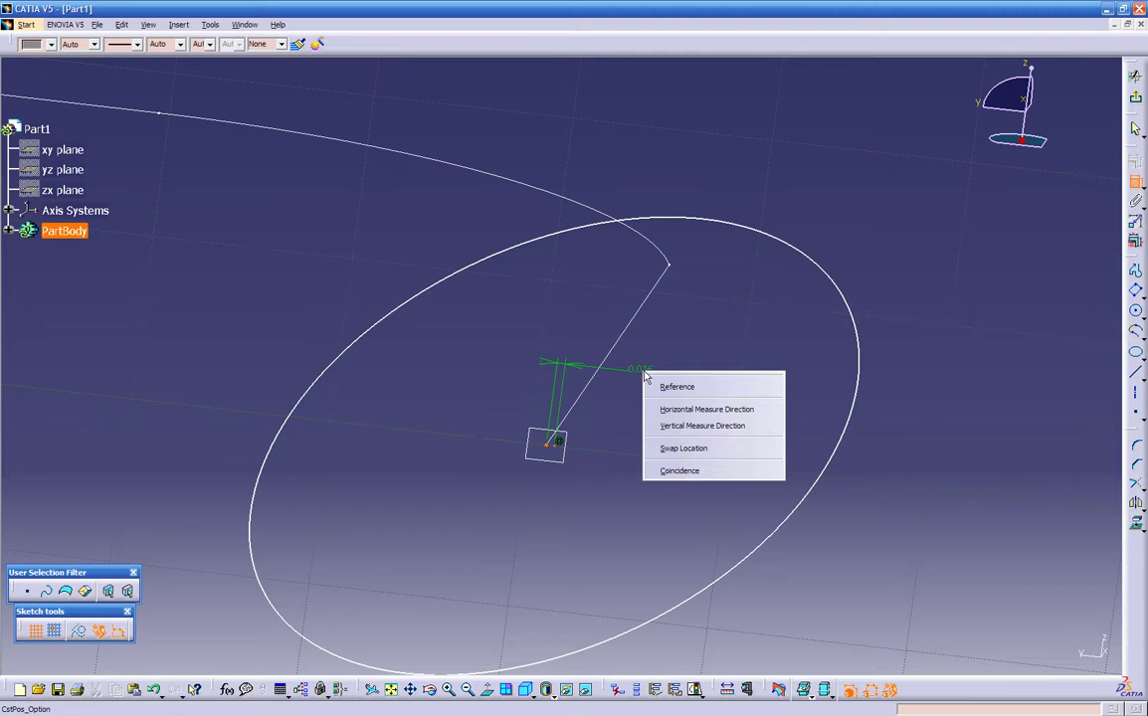
click(677, 471)
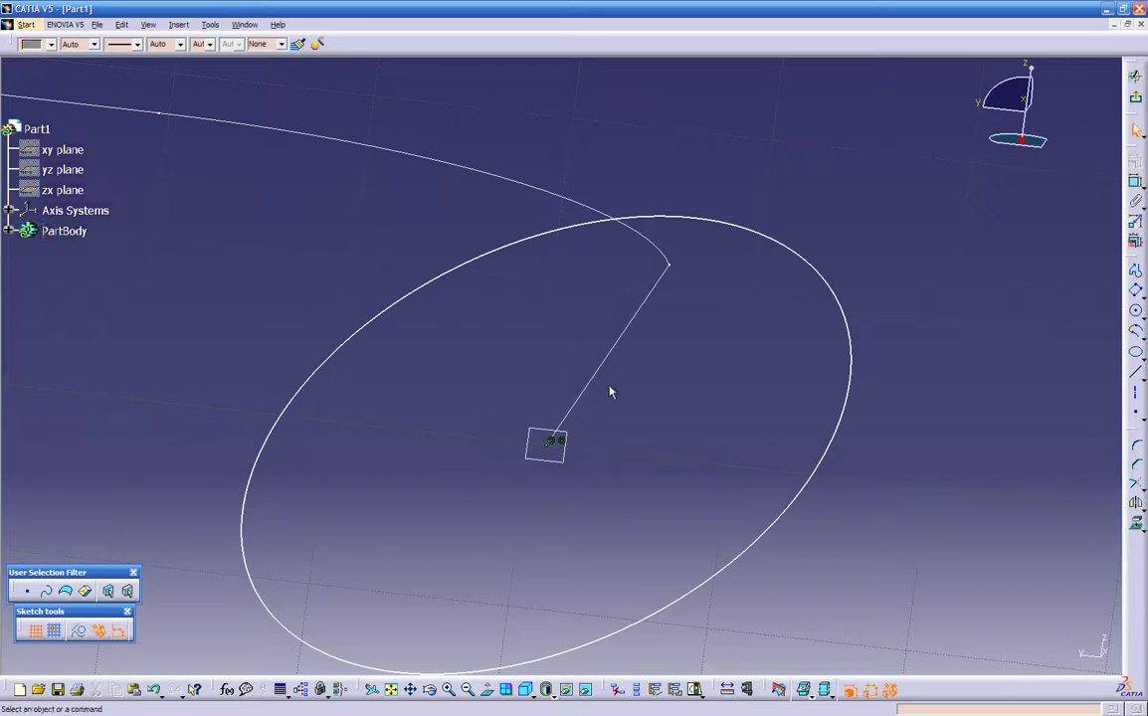
mouse_move(669, 328)
middle_down()
mouse_move(677, 338)
mouse_move(633, 485)
mouse_move(571, 441)
mouse_move(574, 476)
middle_up()
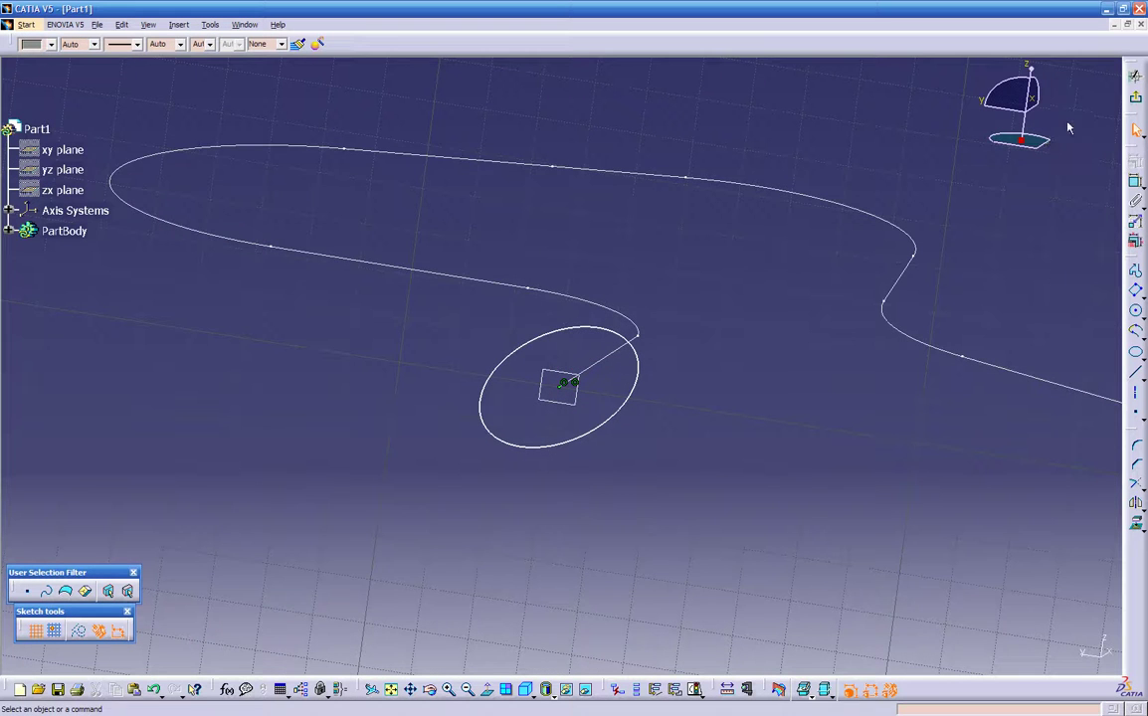
Exit the sketcher to return to the 3D part with the new Sketch.2
click(1135, 75)
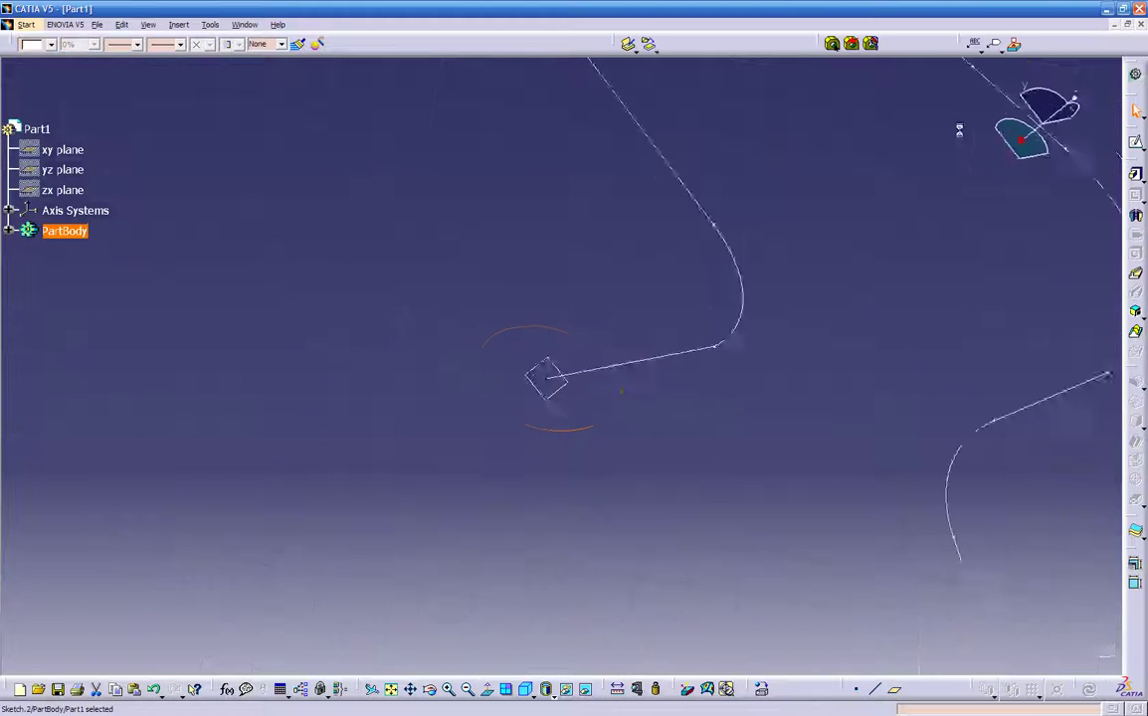
click(881, 348)
middle_drag(882, 349, 579, 397)
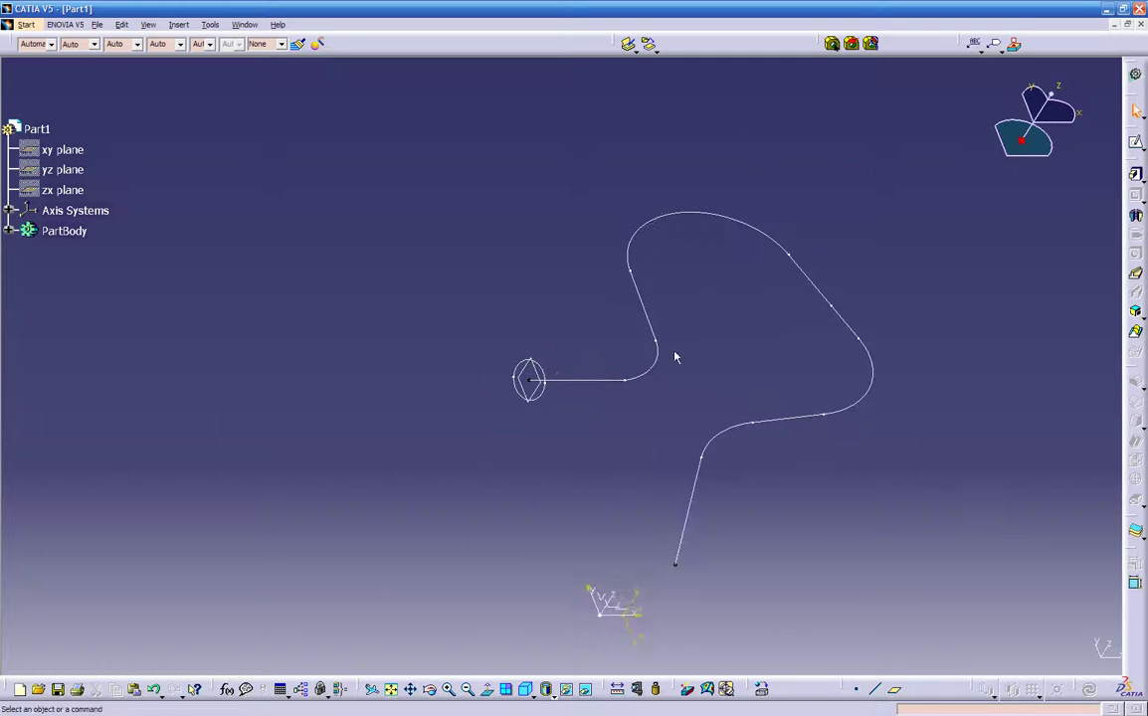
Define a rib sweeping Sketch.2 along Sketch.1, preview it, and set profile control to Pulling direction
click(1137, 277)
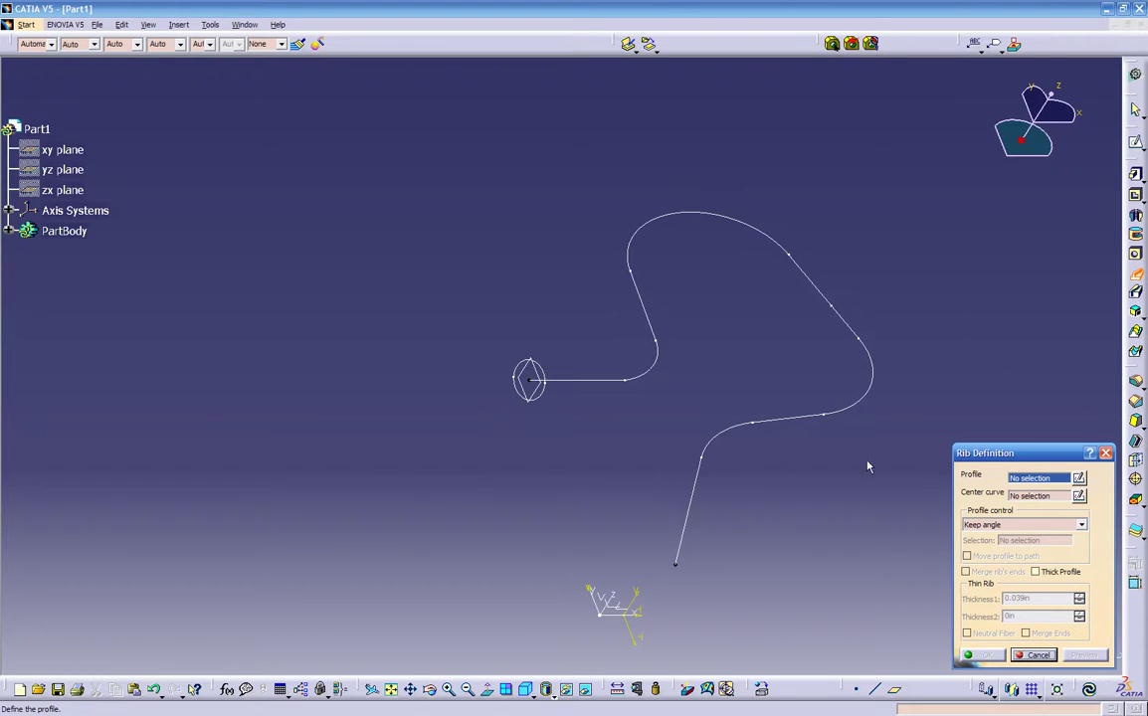
click(544, 398)
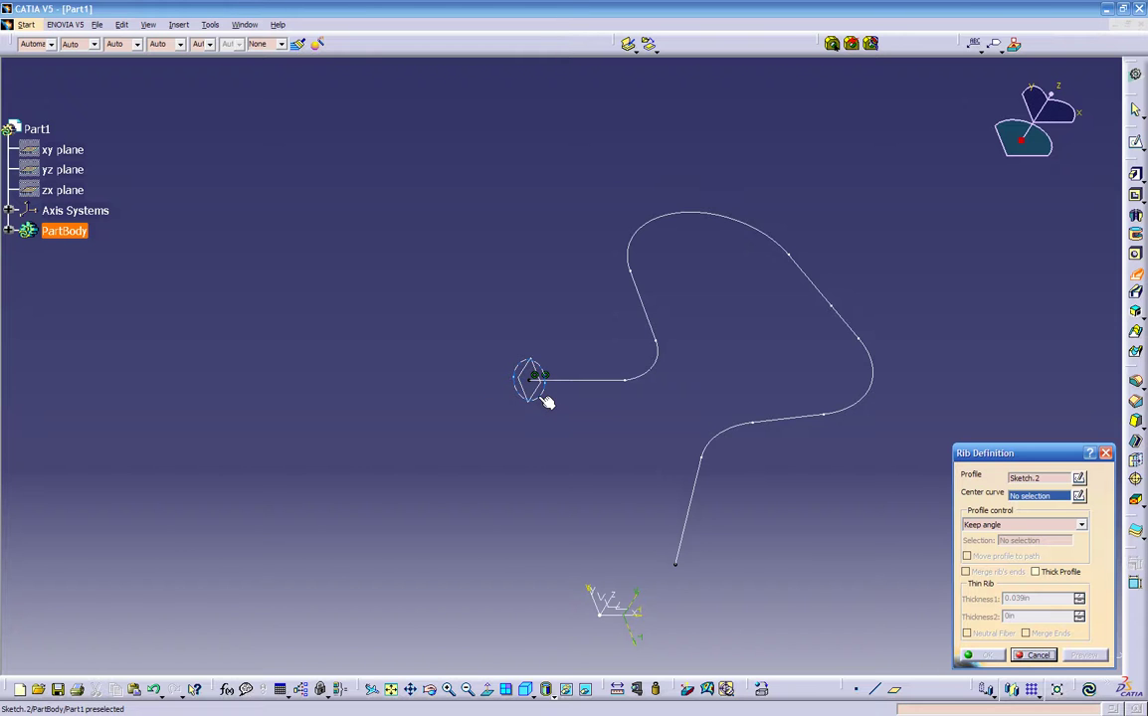
click(602, 380)
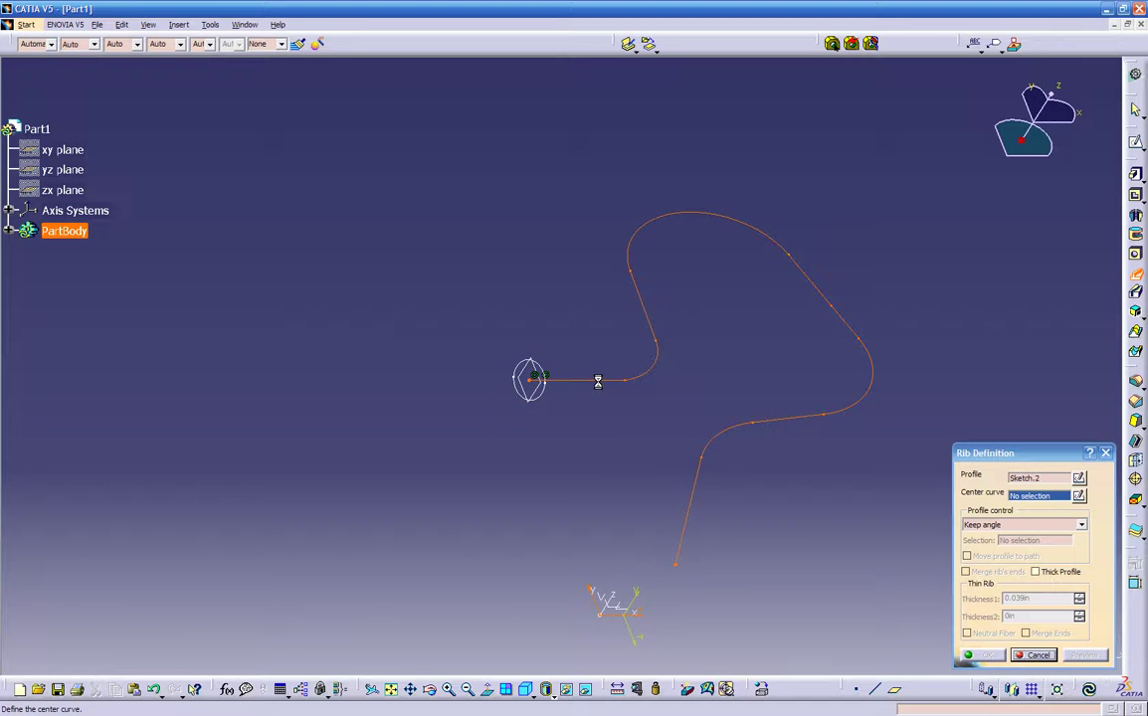
middle_drag(600, 418, 687, 387)
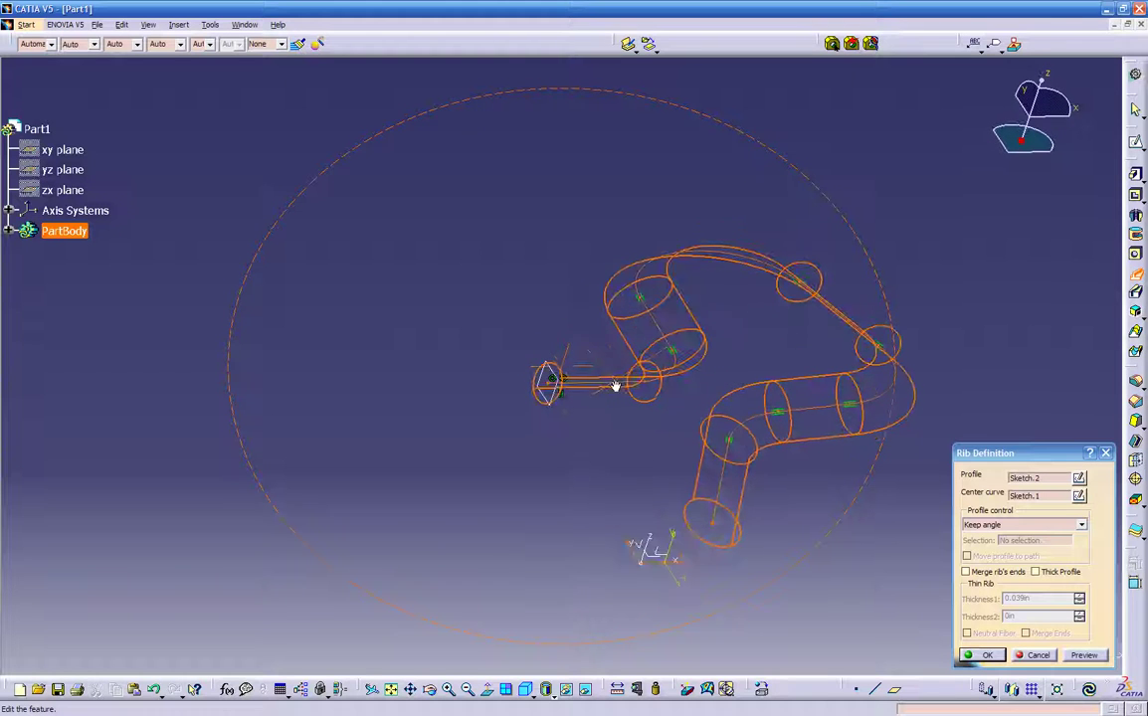
click(1084, 655)
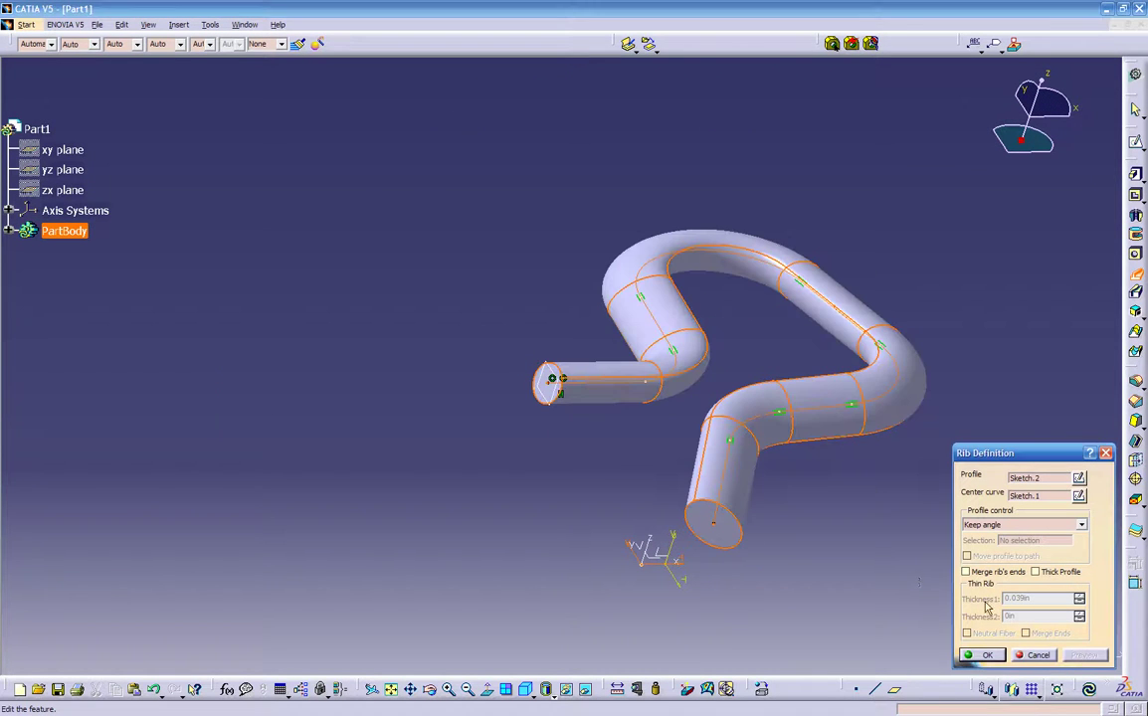
mouse_move(614, 483)
middle_down()
mouse_move(707, 457)
mouse_move(853, 454)
mouse_move(844, 300)
mouse_move(679, 463)
mouse_move(664, 421)
mouse_move(584, 467)
mouse_move(635, 406)
middle_up()
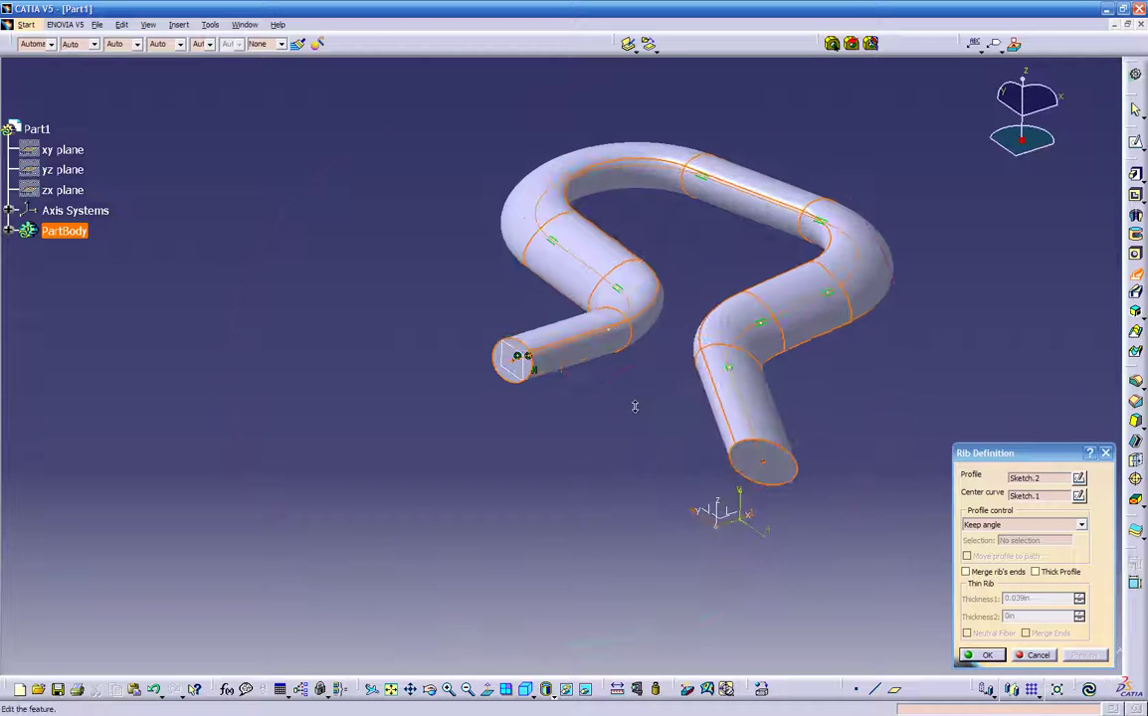
click(1034, 527)
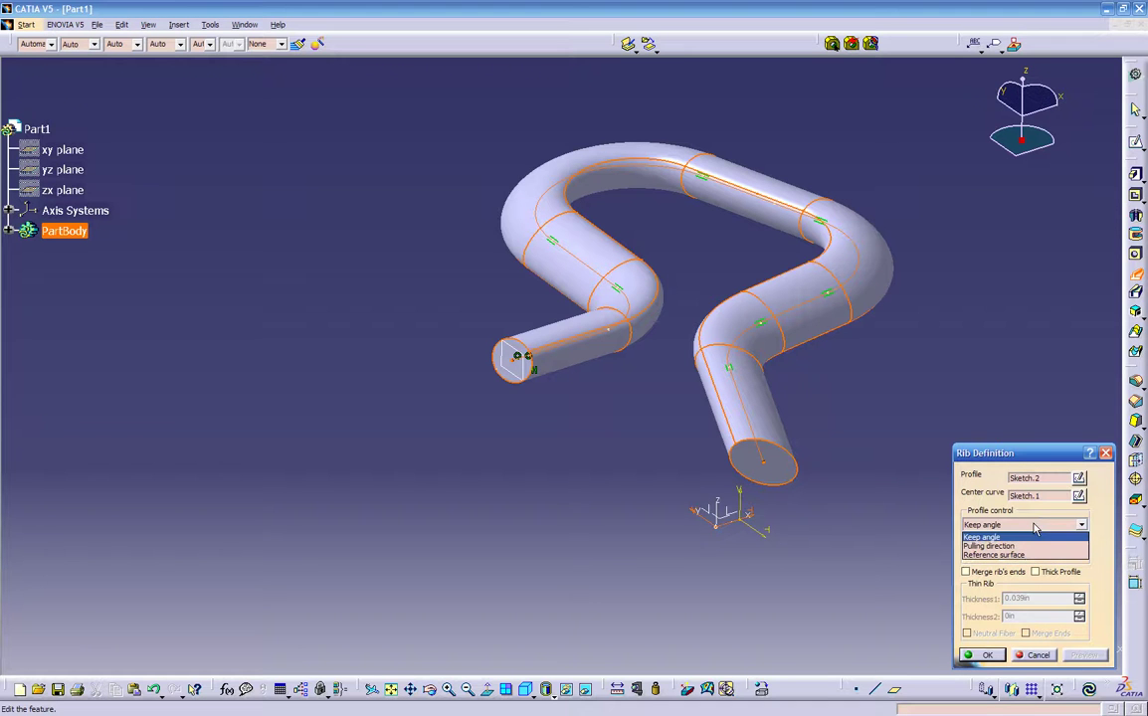
click(982, 546)
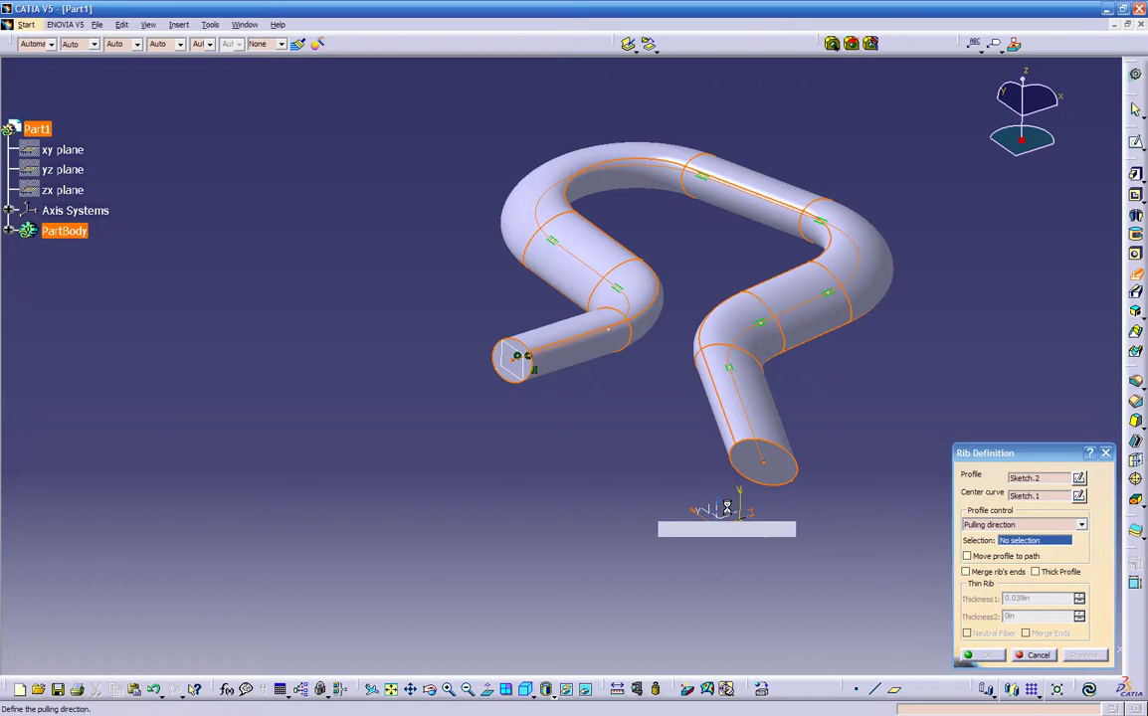
Dismiss the twist error, use the Absolute Axis System as pulling direction, and create Rib.1
click(727, 510)
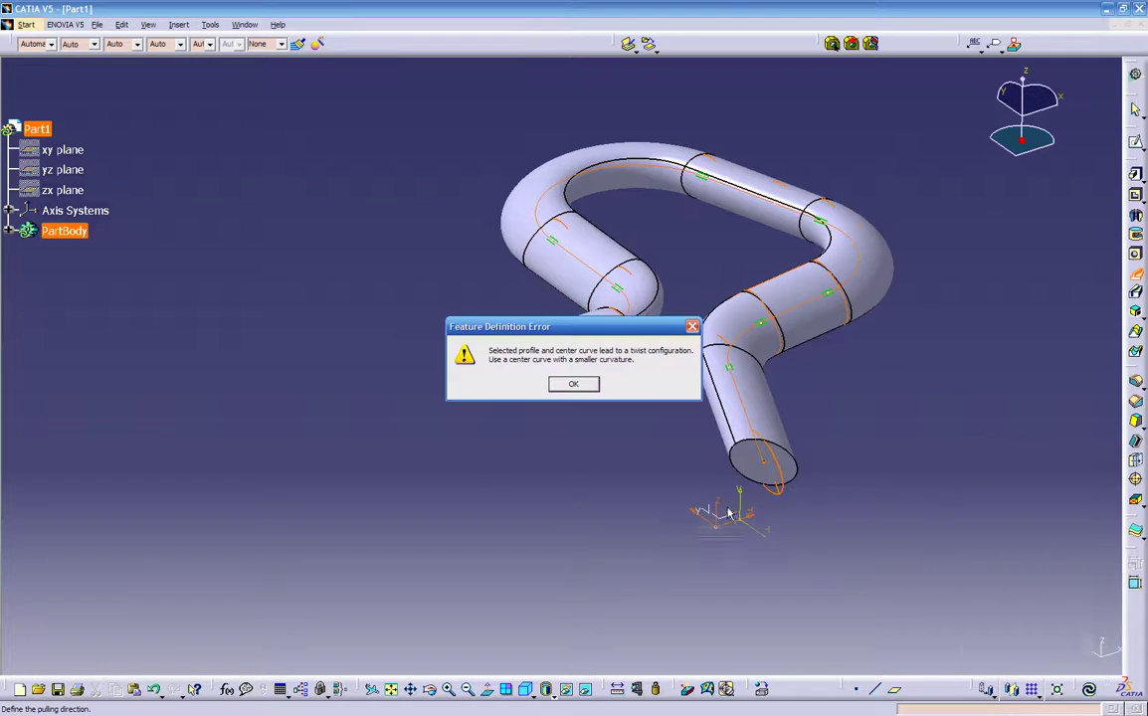
click(574, 386)
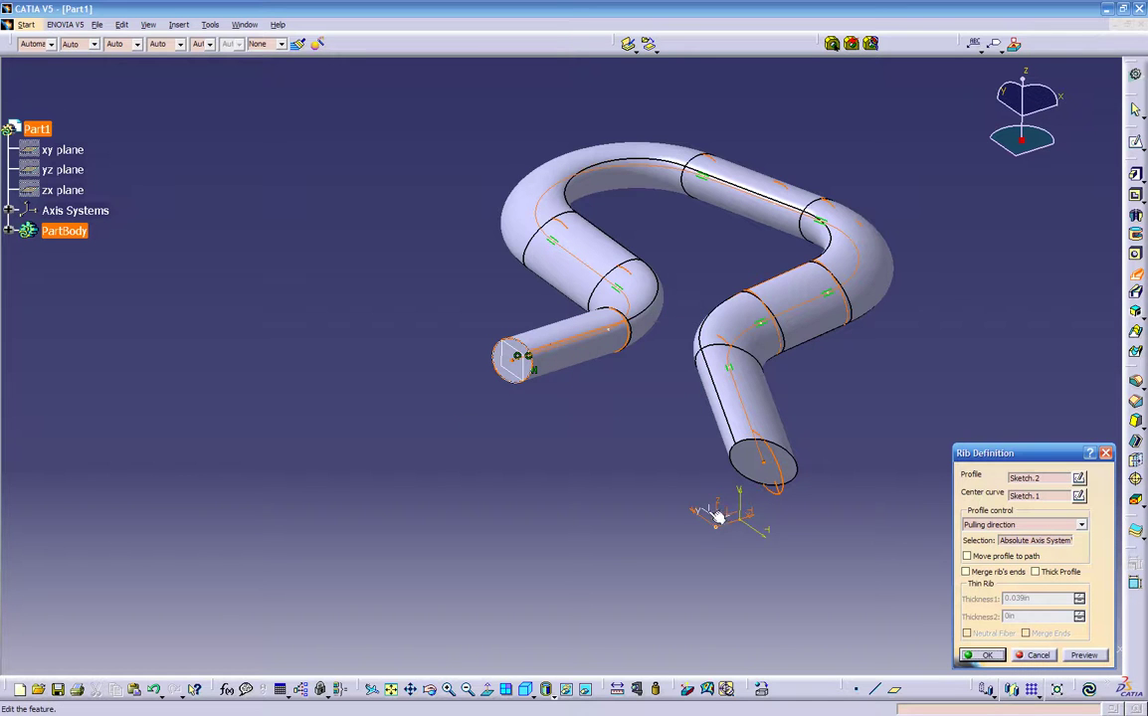
click(1030, 542)
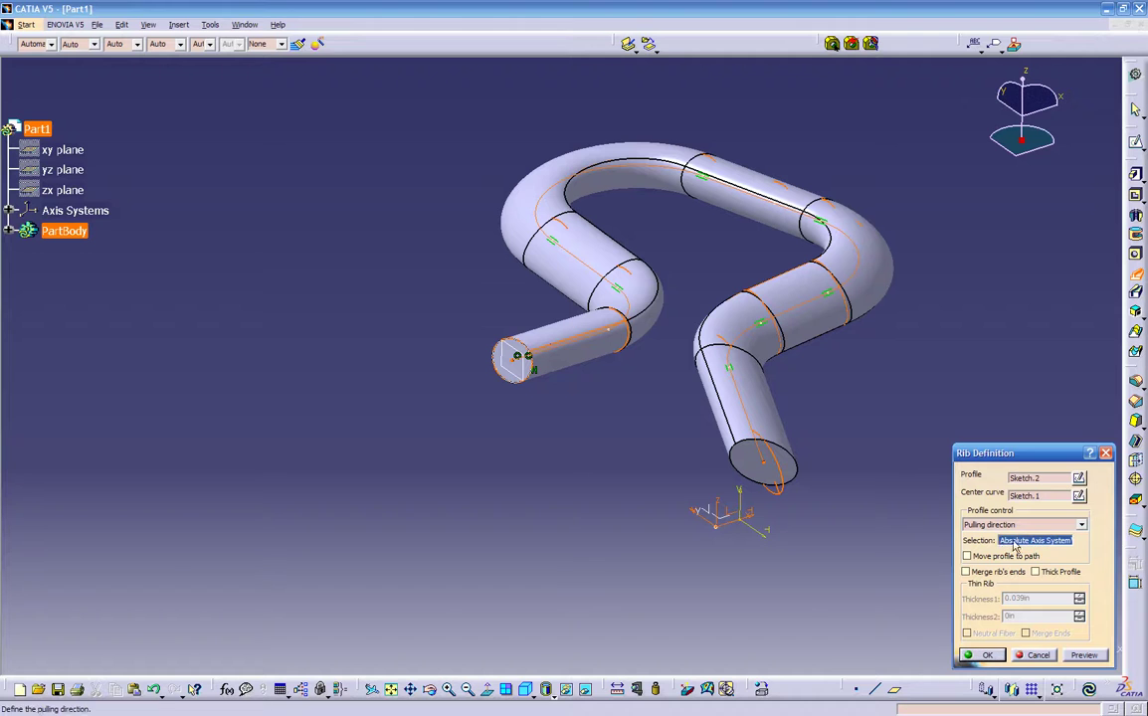
click(727, 520)
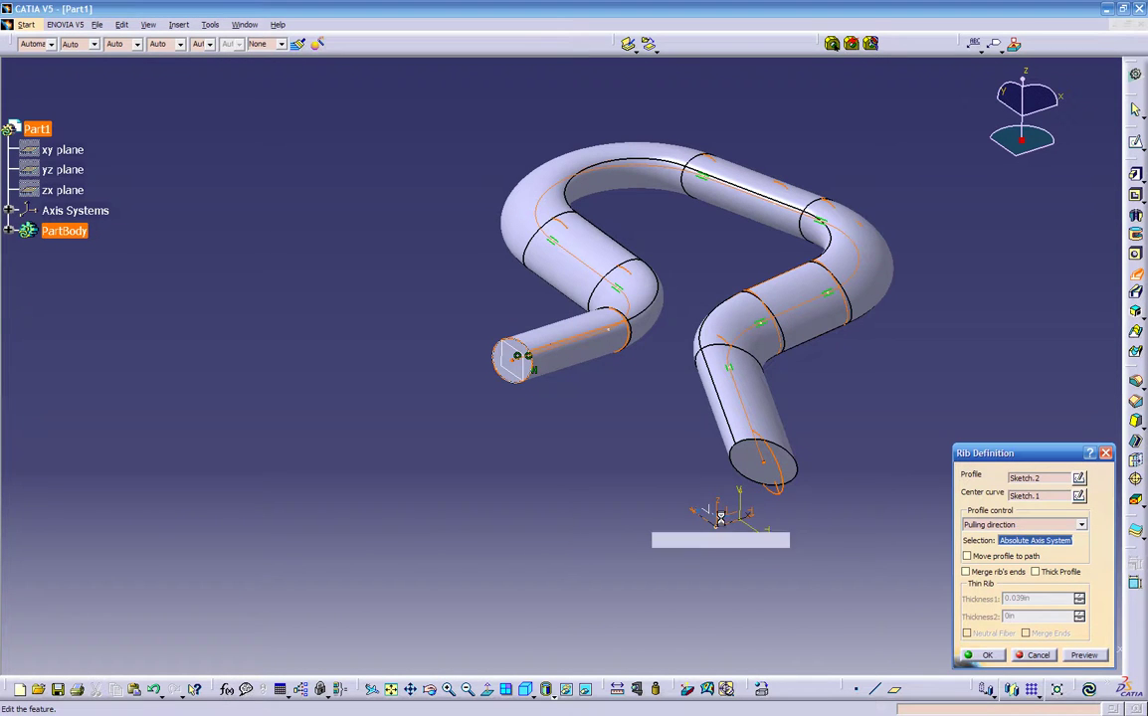
middle_drag(764, 530, 756, 557)
click(1086, 655)
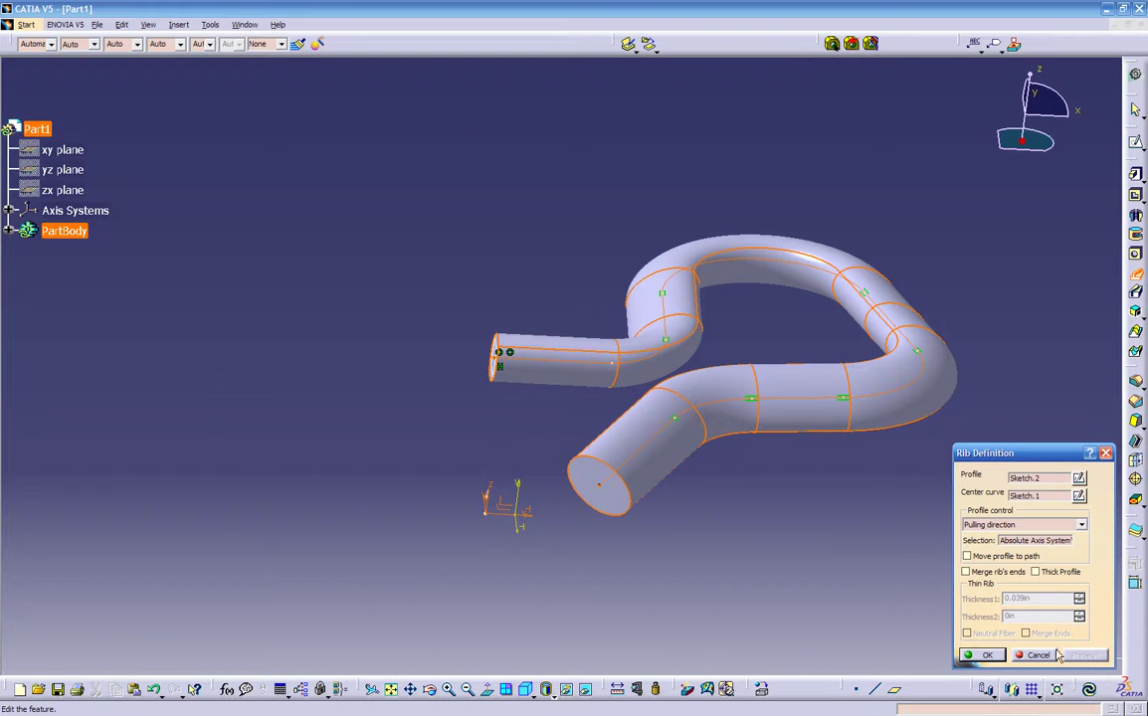
click(972, 654)
middle_drag(893, 551, 892, 486)
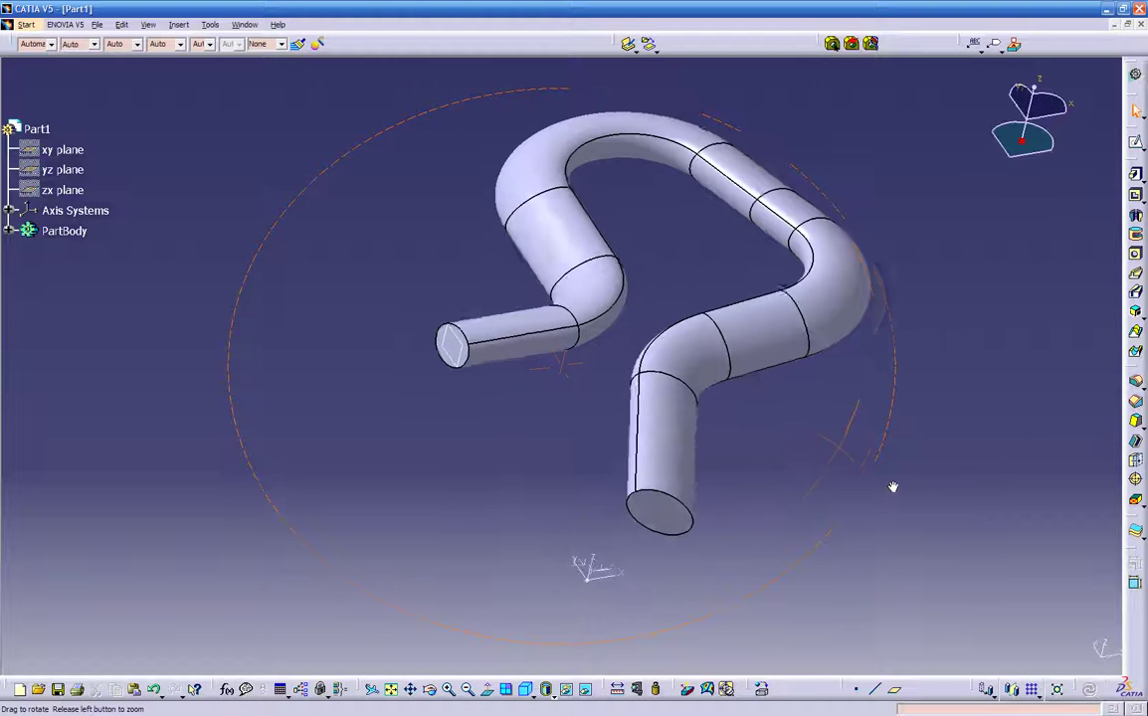
click(9, 231)
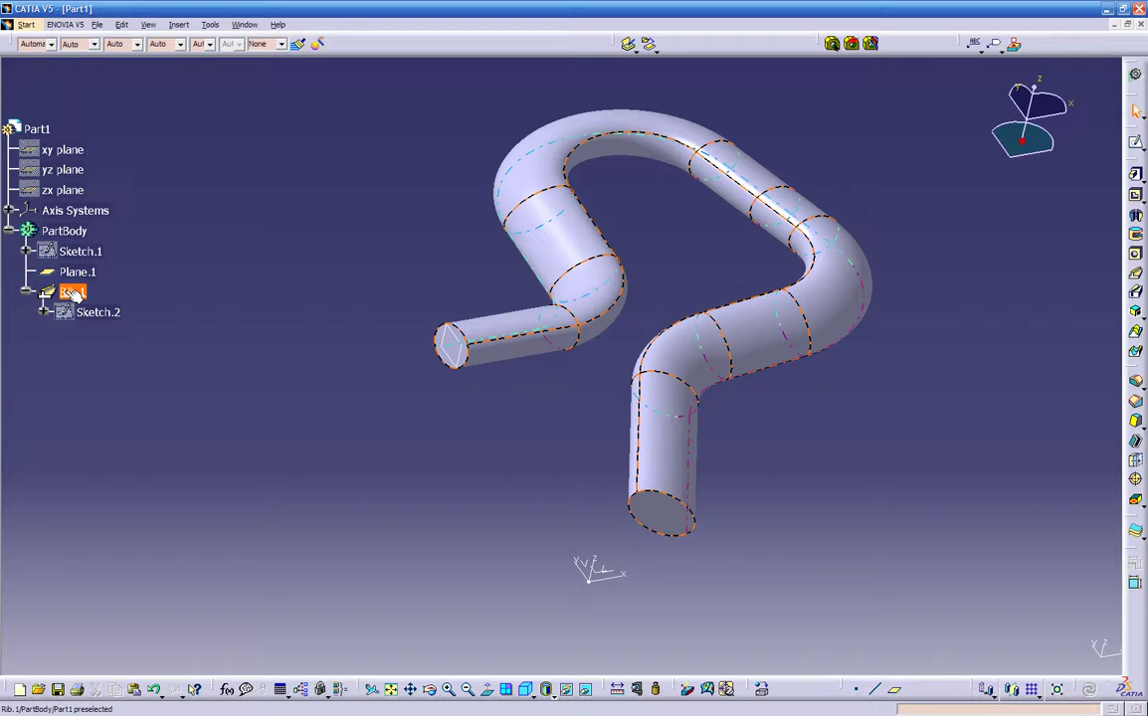
Edit Rib.1 from the tree and switch its profile control back to Keep angle
click(73, 293)
double_click(70, 292)
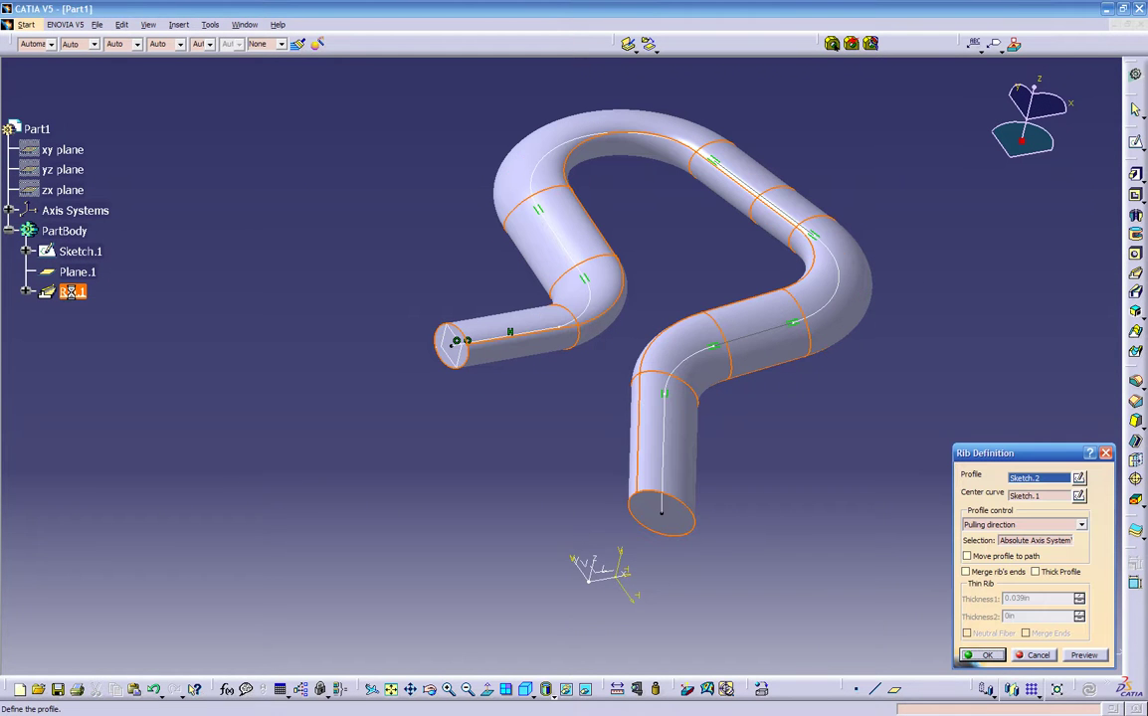
click(1081, 526)
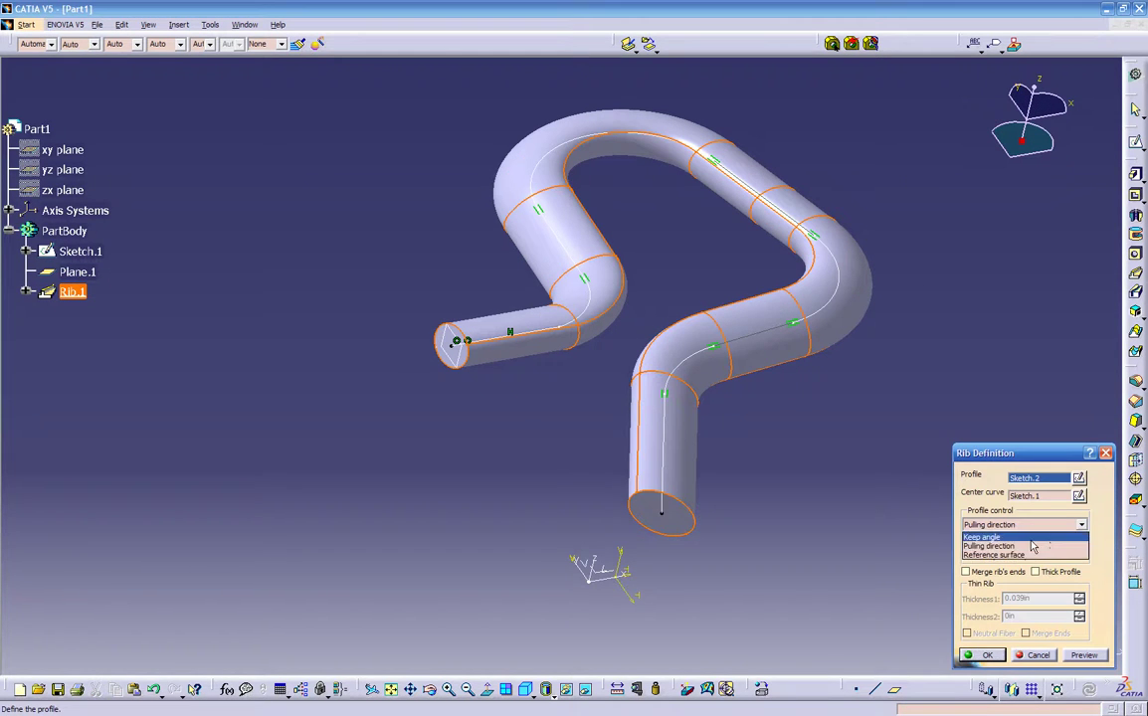
click(1032, 539)
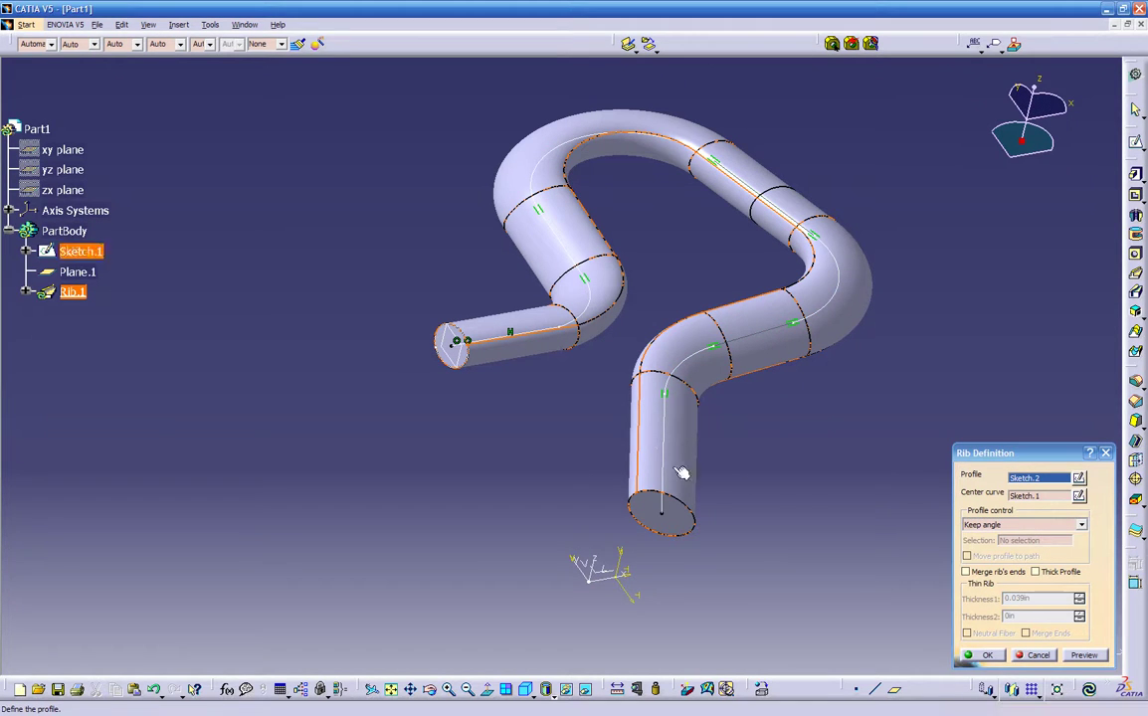
middle_drag(769, 544, 711, 422)
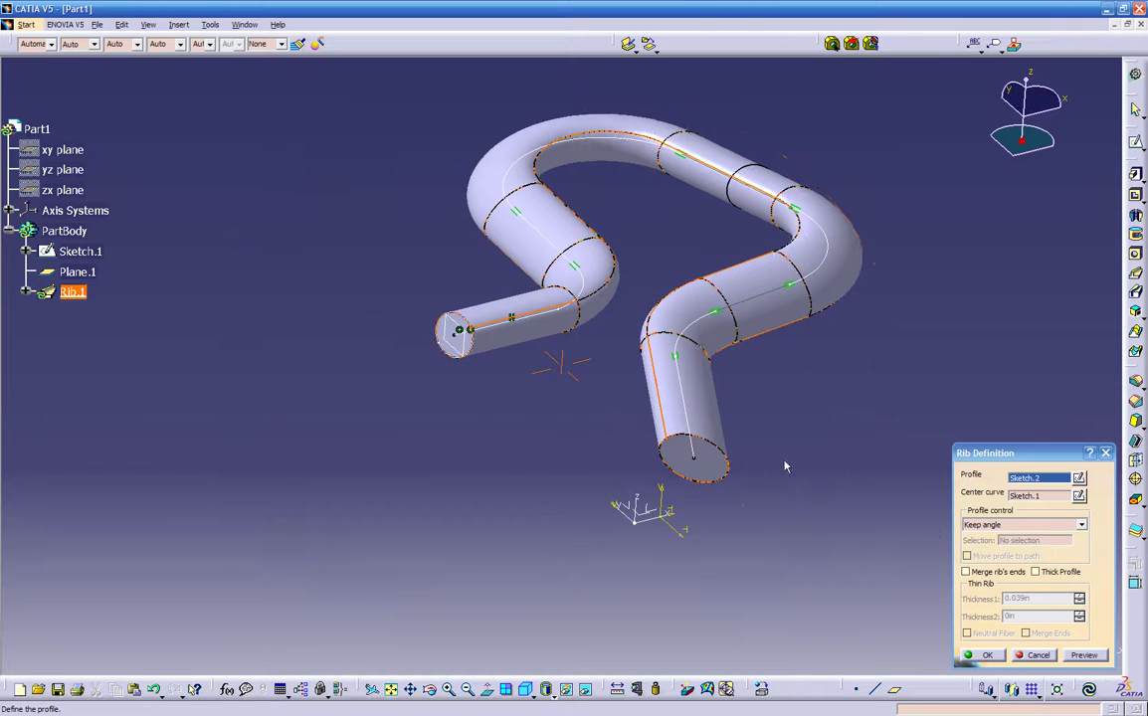
Enable Thick Profile with a 0.1in thickness and preview the walled rib
click(1037, 573)
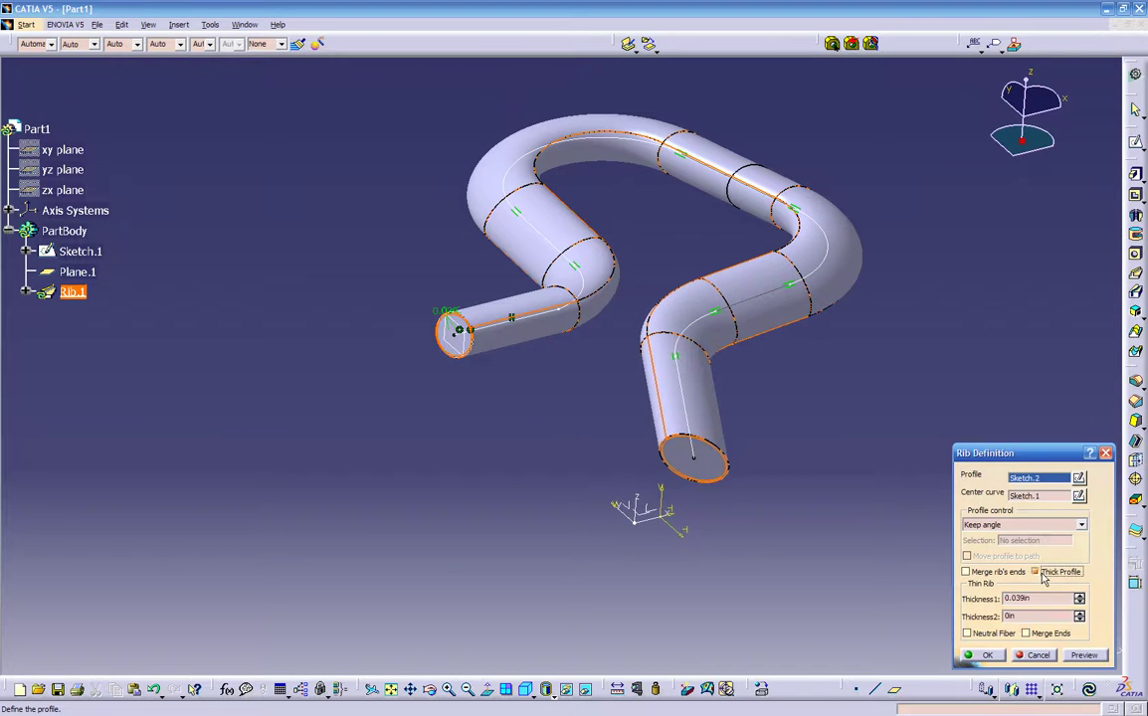
double_click(1029, 600)
text(.1)
click(1084, 655)
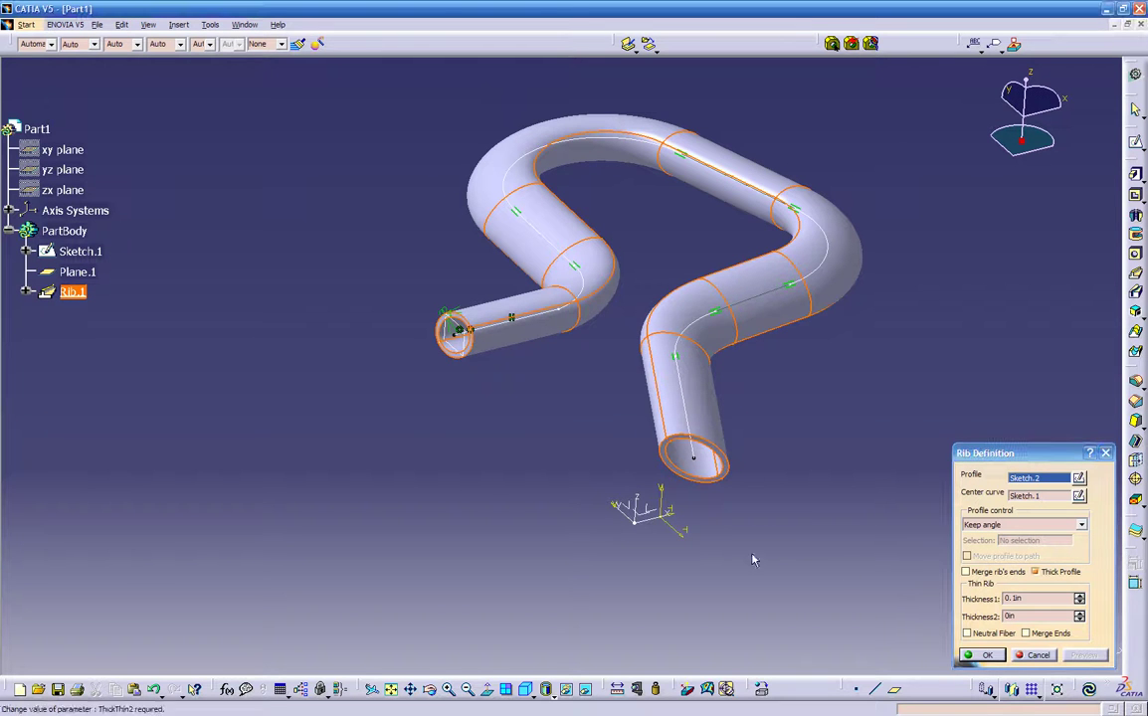
ctrl+middle_drag(436, 448, 472, 402)
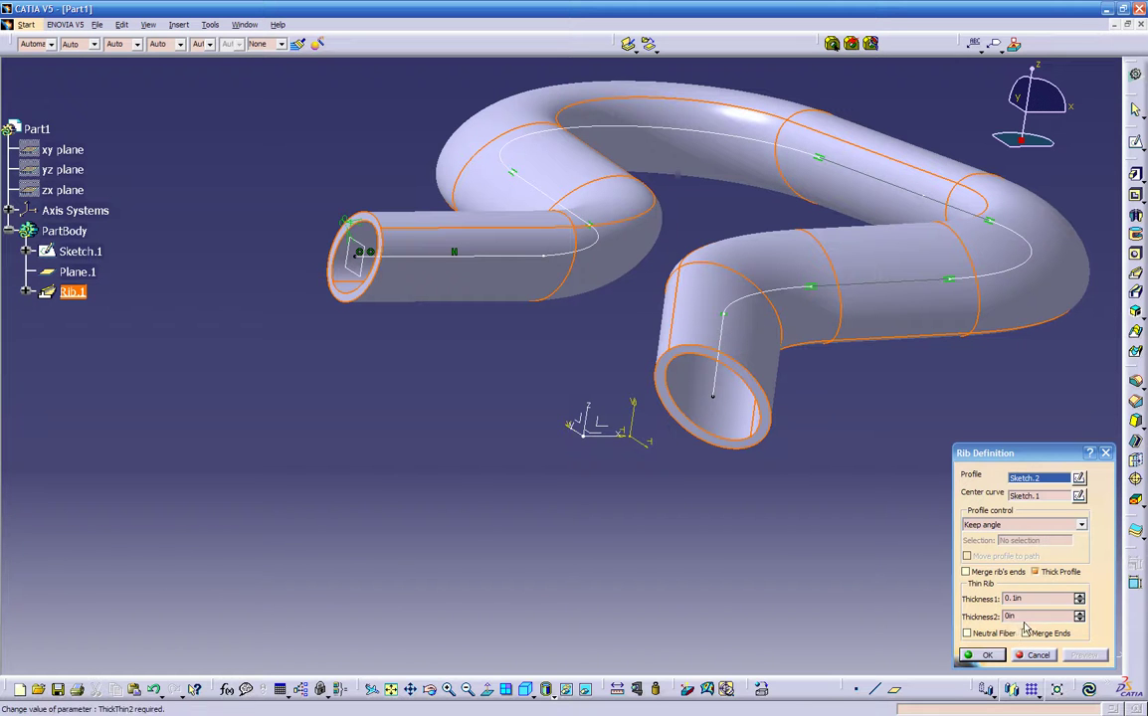
Centre the wall on the profile with Neutral Fiber and confirm the thin-walled rib
click(993, 635)
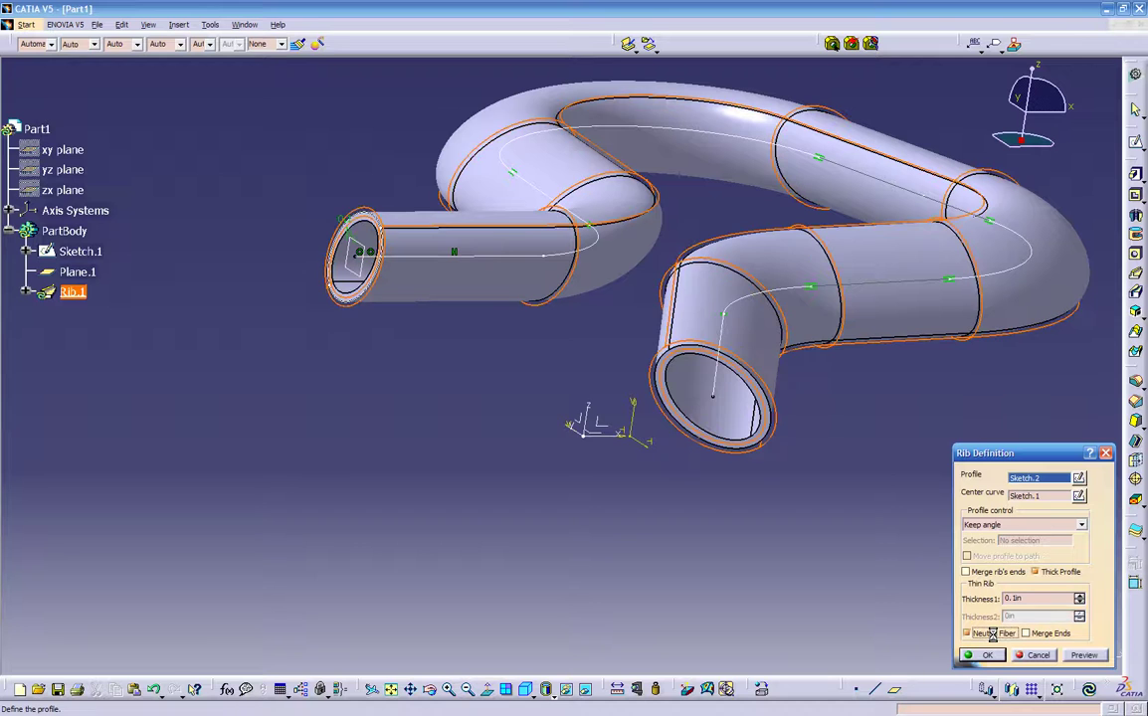
middle_drag(533, 432, 601, 340)
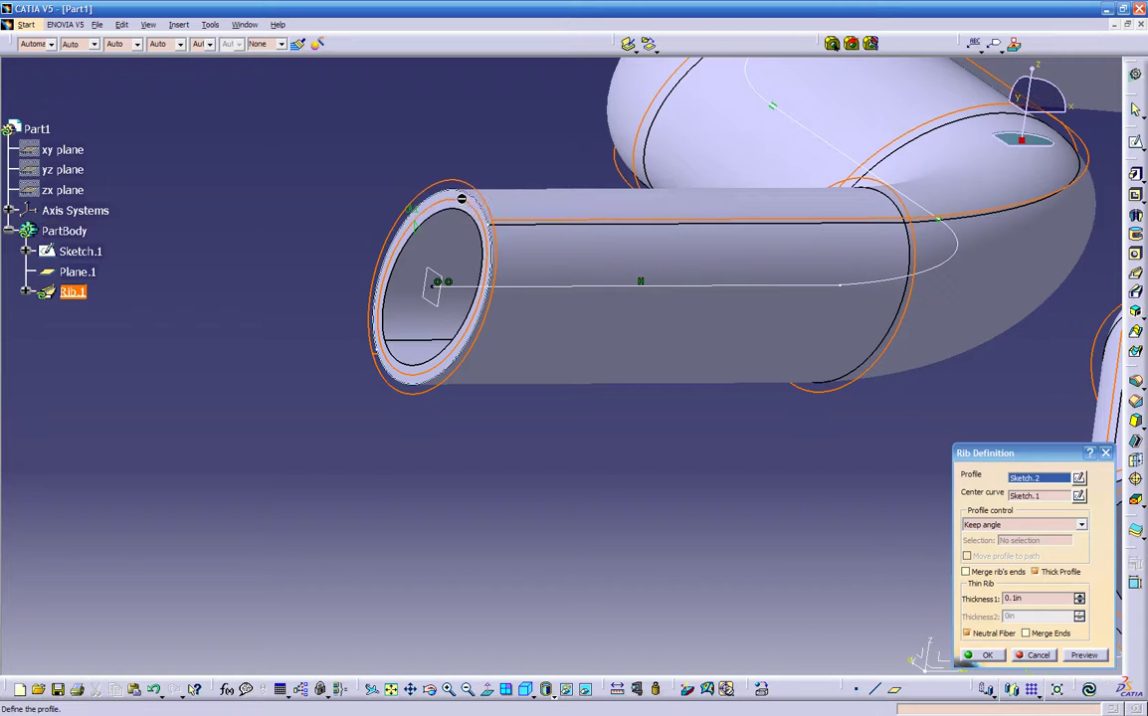
click(1087, 655)
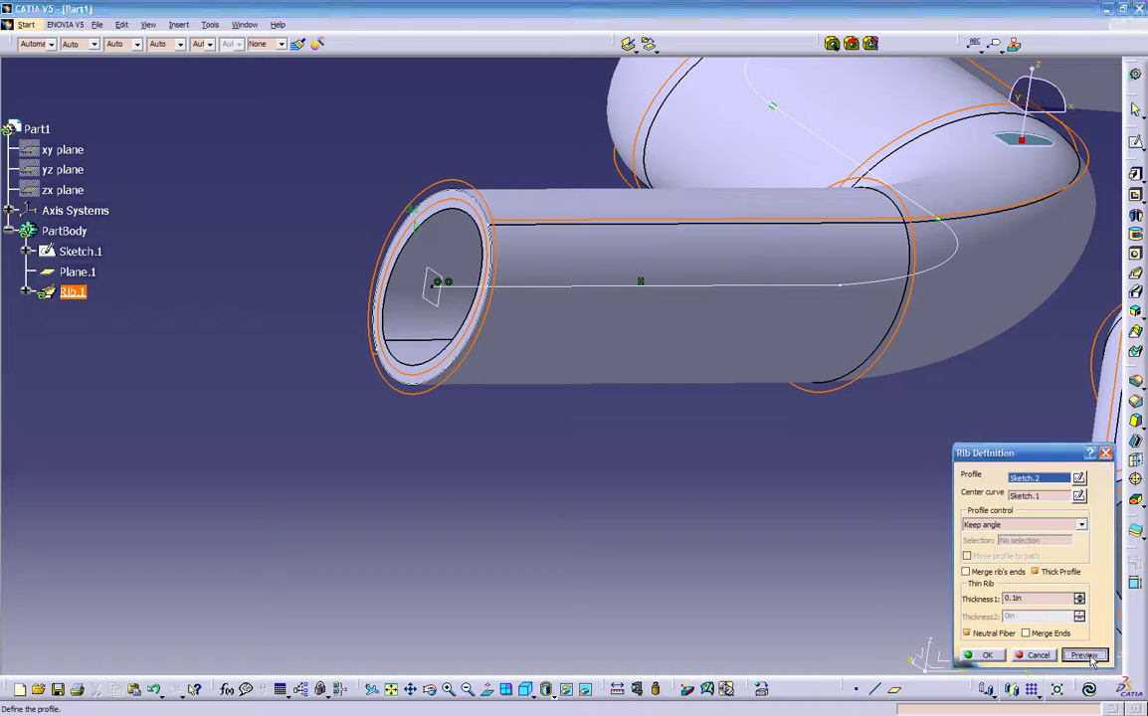
click(985, 656)
middle_drag(691, 525, 769, 448)
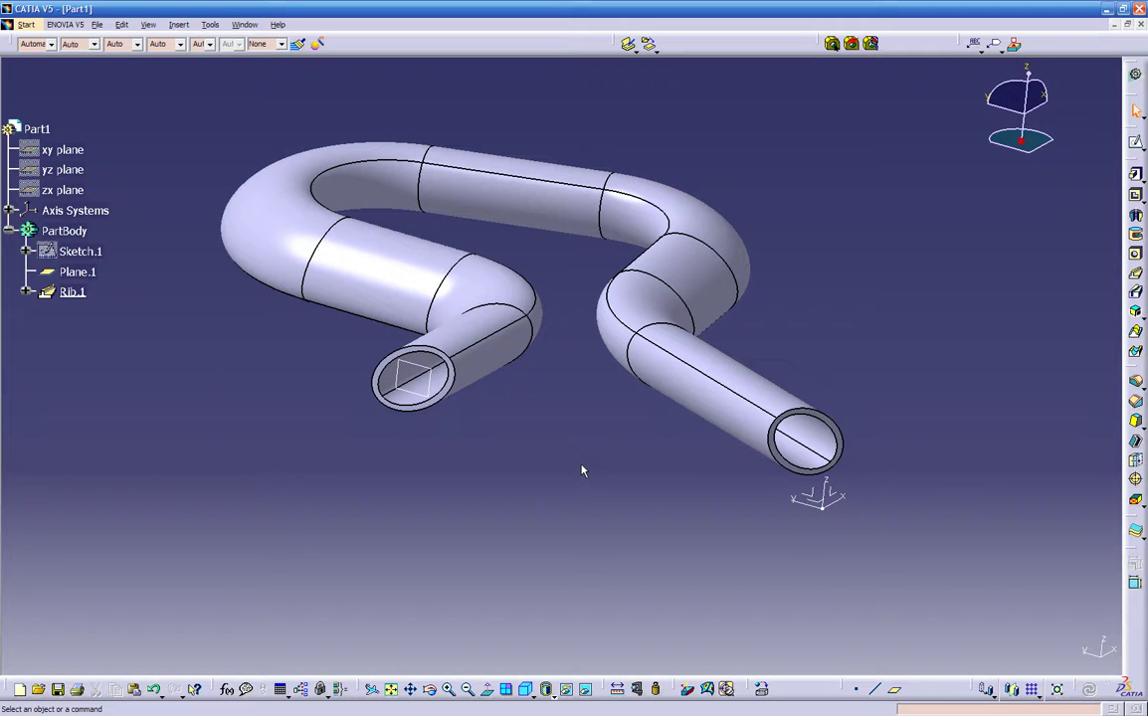